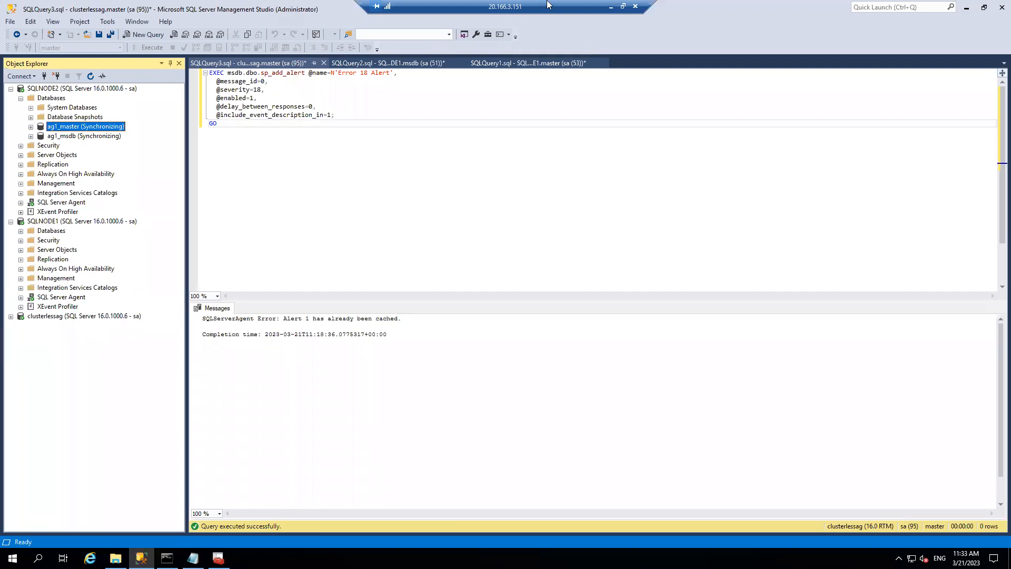
- Start a Database Engine connection to clusterlessag, review its extra options, and leave it pending
{"action": "left_click", "coordinate": [32, 77]}
{"action": "left_click", "coordinate": [40, 89]}
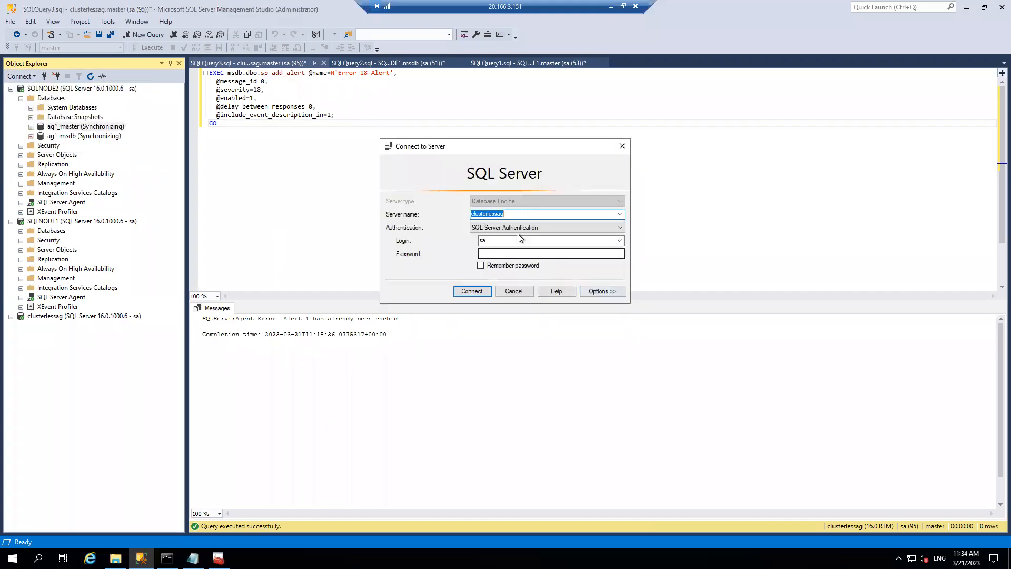
{"action": "left_click", "coordinate": [602, 291]}
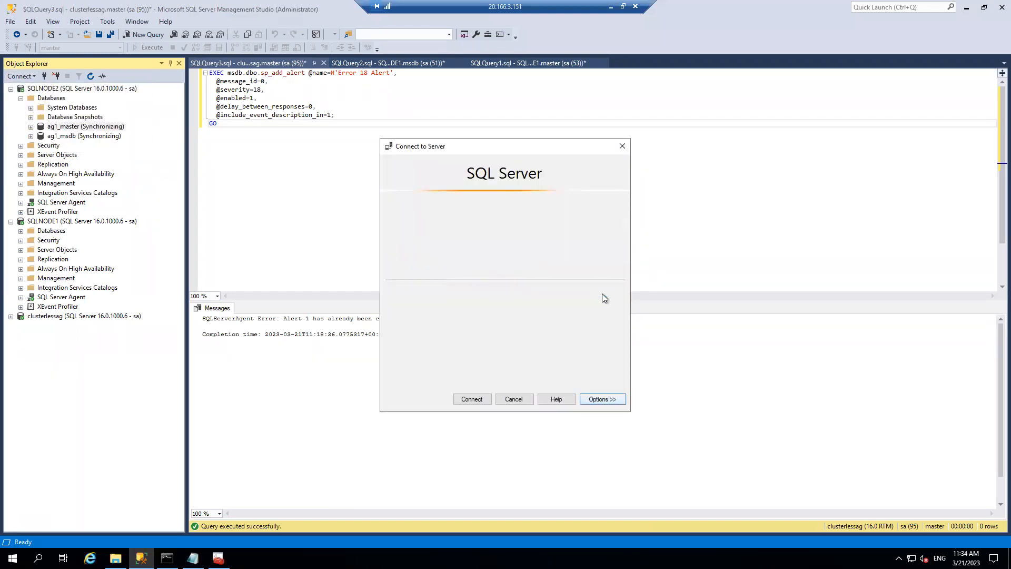
{"action": "left_click", "coordinate": [558, 200]}
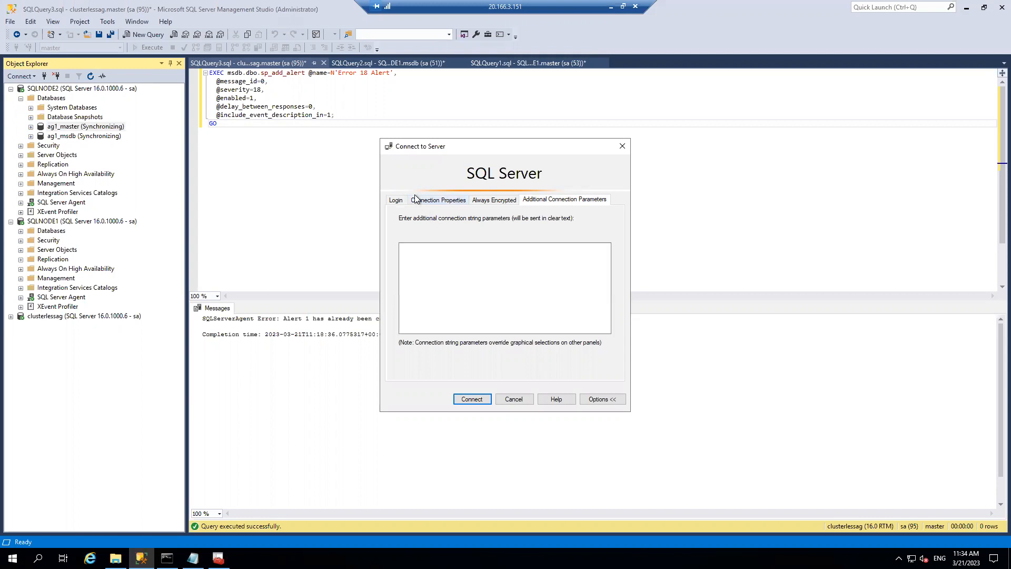
{"action": "left_click", "coordinate": [396, 201]}
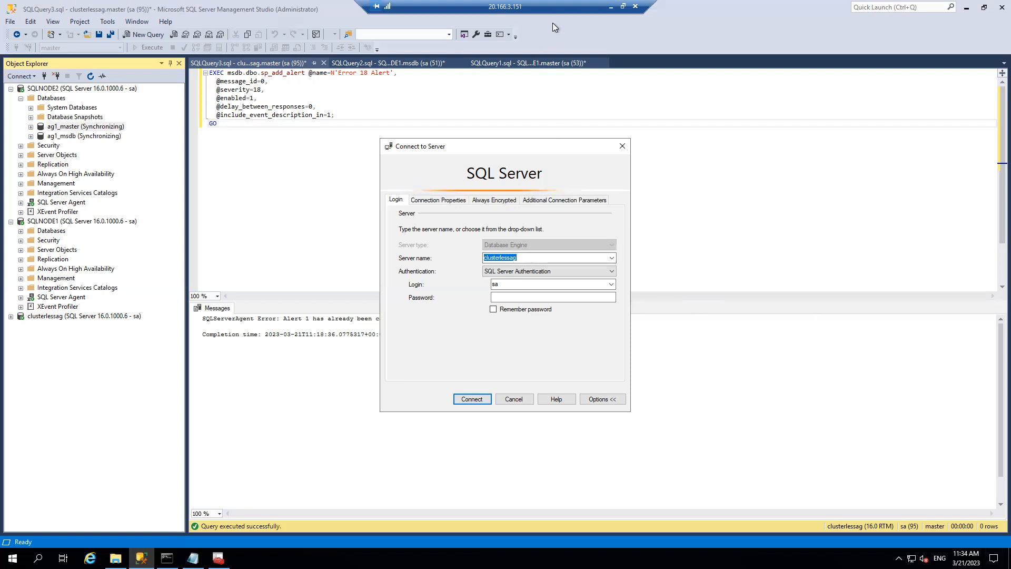
{"action": "left_click", "coordinate": [609, 7]}
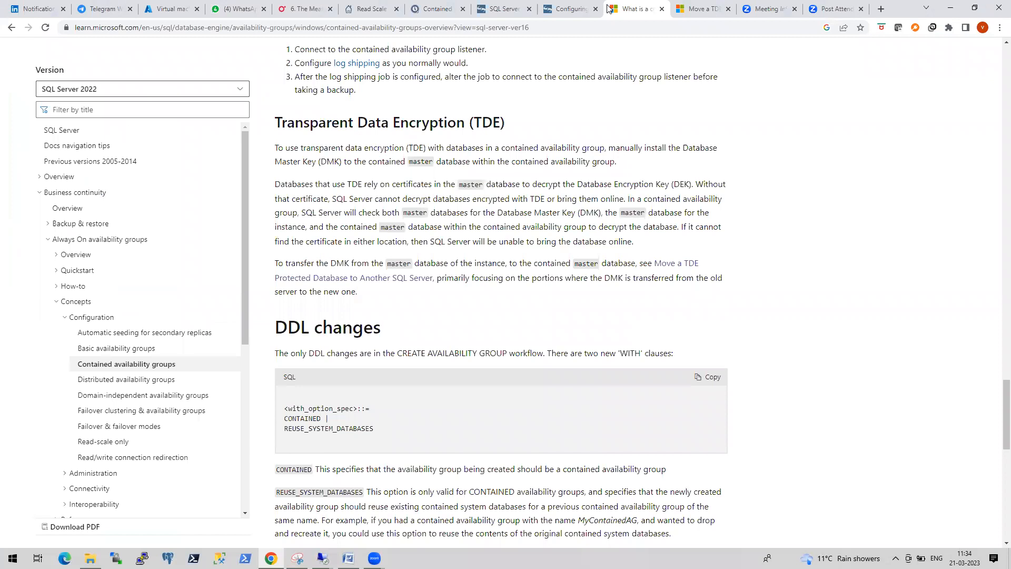
- Close the Zoom post-attendee page, then cancel the pending Connect to Server dialog in the remote session
{"action": "left_click", "coordinate": [825, 7]}
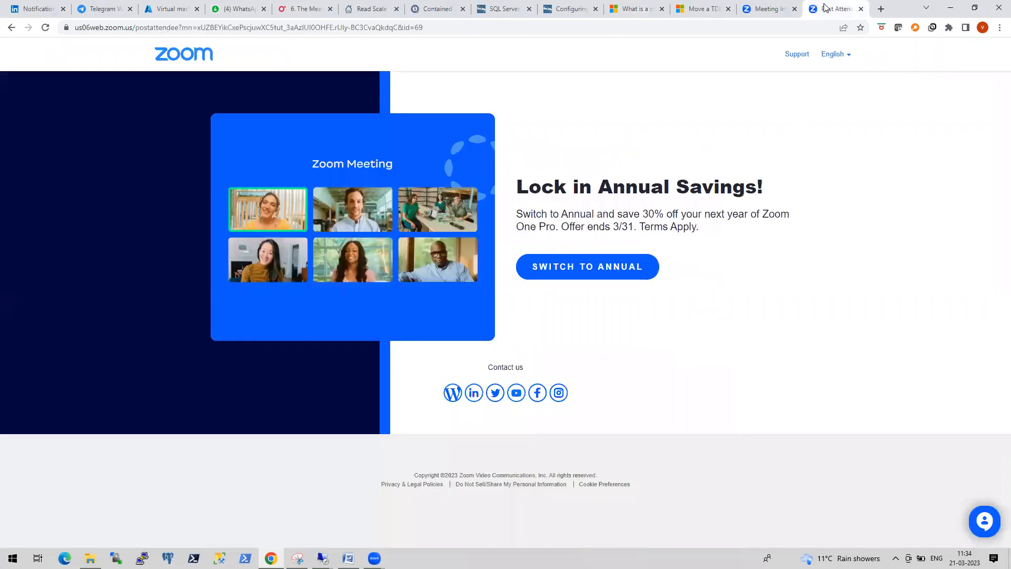
{"action": "left_click", "coordinate": [862, 8]}
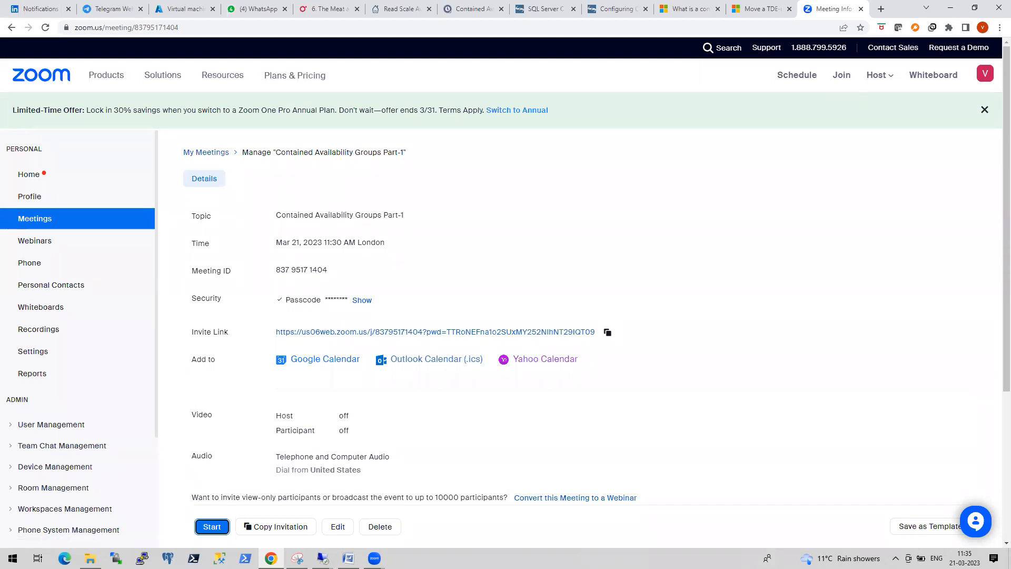
{"action": "mouse_move", "coordinate": [298, 558]}
{"action": "left_click", "coordinate": [296, 521]}
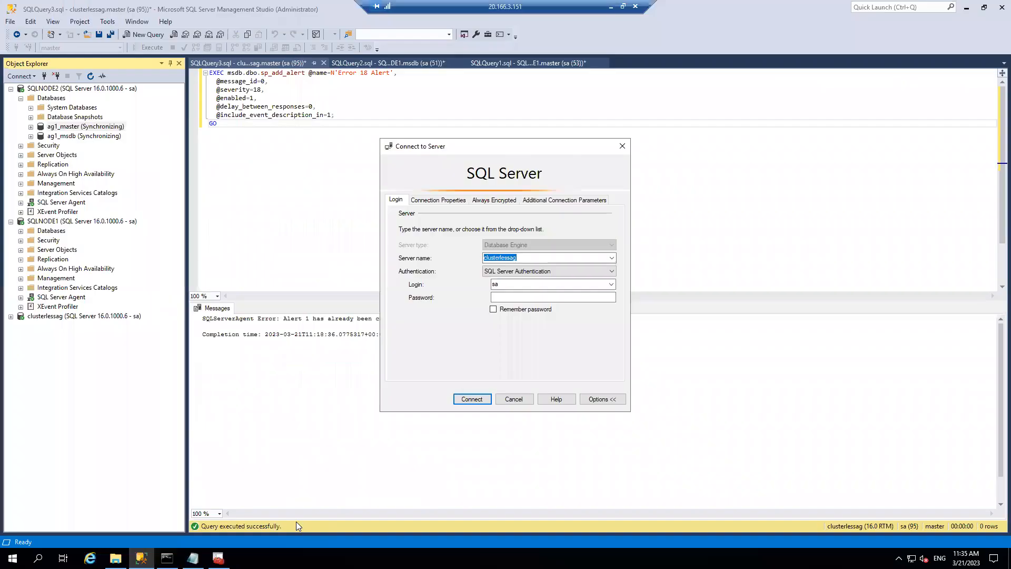
{"action": "left_click", "coordinate": [510, 400]}
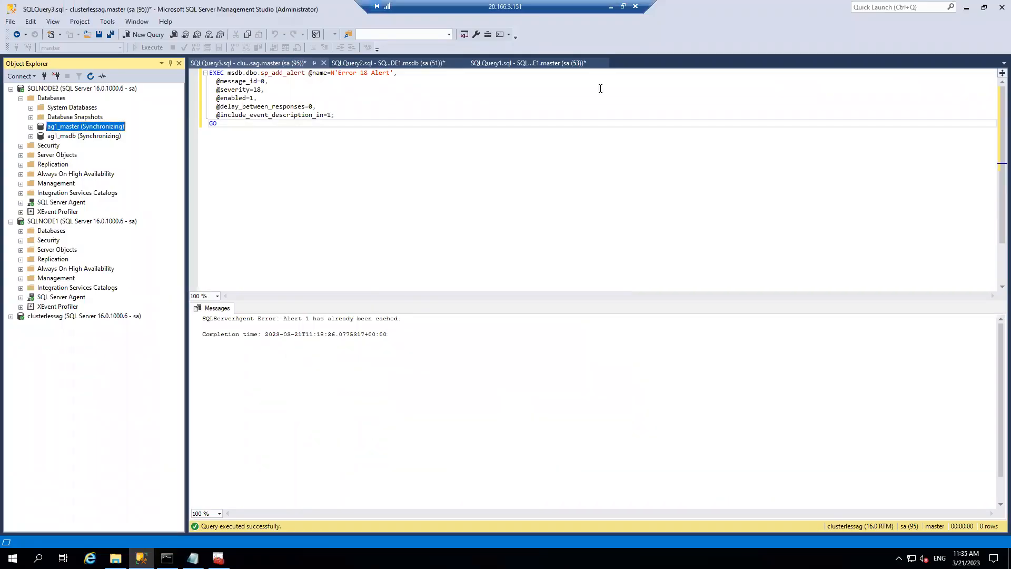
{"action": "left_click", "coordinate": [611, 6]}
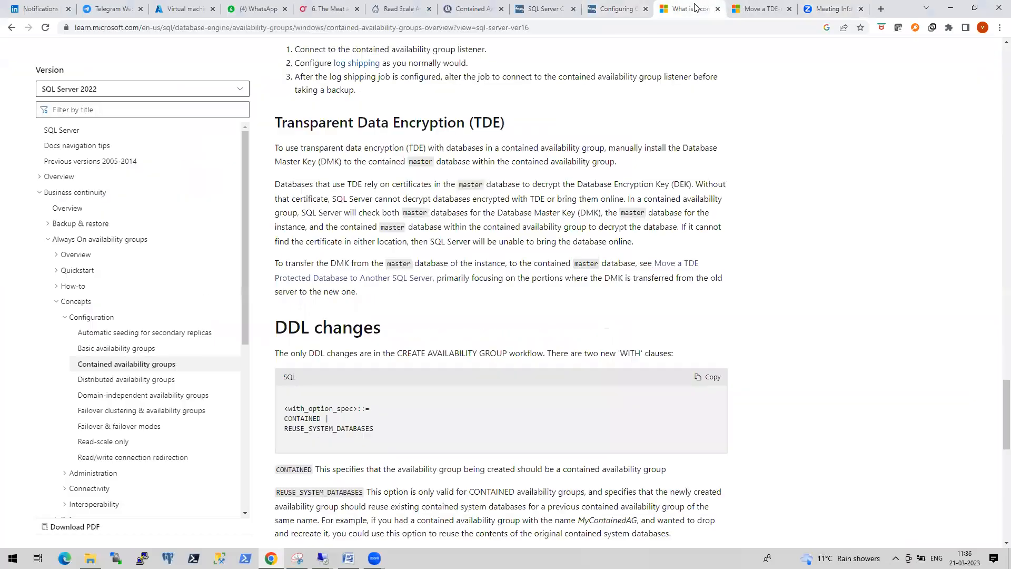
- Scroll the contained availability group article back to its title, then switch to the Move a TDE article
{"action": "left_click", "coordinate": [690, 9]}
{"action": "scroll", "coordinate": [702, 243], "scroll_direction": "up", "scroll_amount": 7}
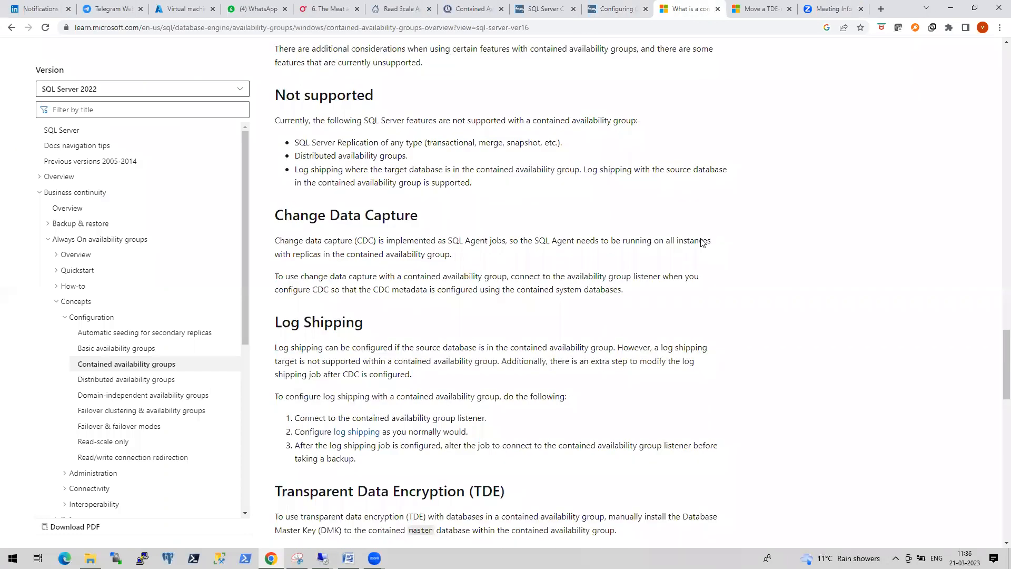
{"action": "scroll", "coordinate": [703, 243], "scroll_direction": "up", "scroll_amount": 20}
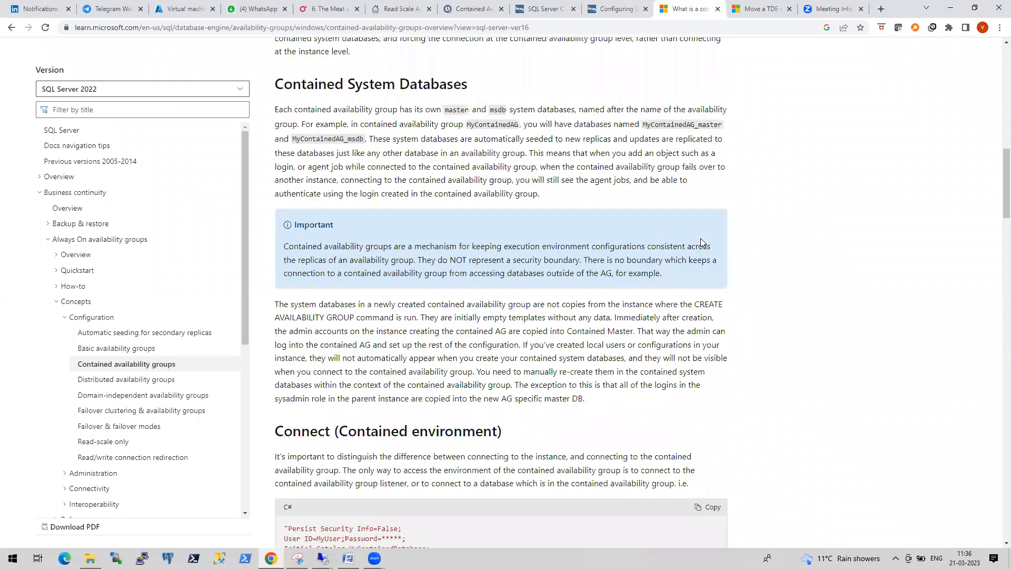
{"action": "scroll", "coordinate": [701, 243], "scroll_direction": "up", "scroll_amount": 7}
{"action": "scroll", "coordinate": [701, 243], "scroll_direction": "up", "scroll_amount": 7}
{"action": "scroll", "coordinate": [700, 250], "scroll_direction": "down", "scroll_amount": 2}
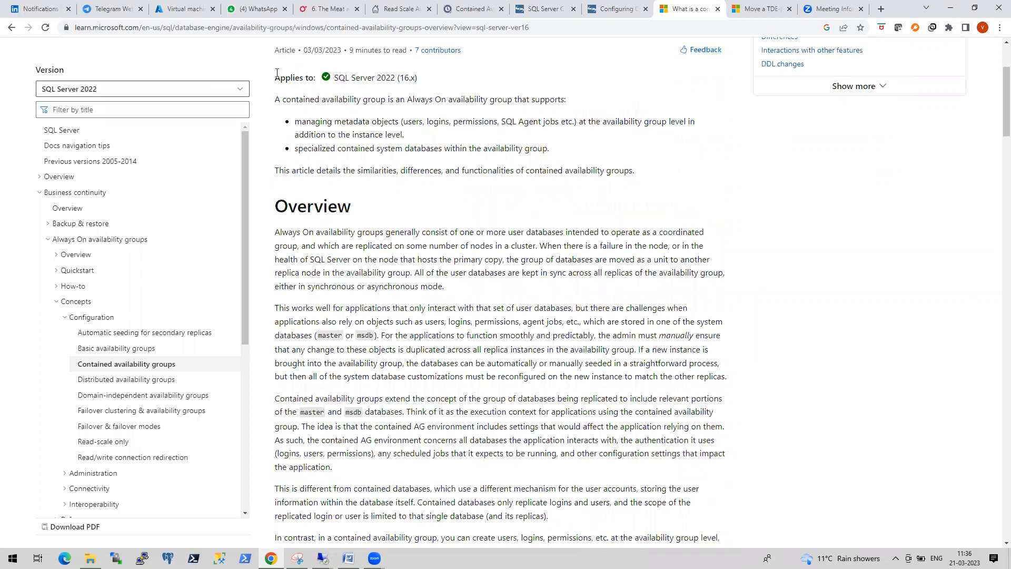
{"action": "scroll", "coordinate": [294, 96], "scroll_direction": "up", "scroll_amount": 2}
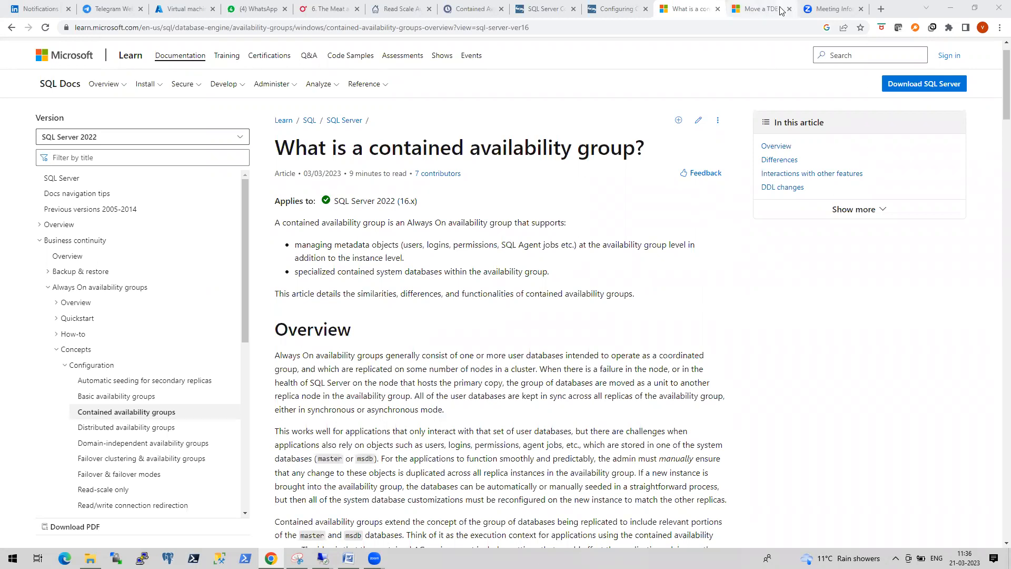
{"action": "left_click", "coordinate": [763, 12]}
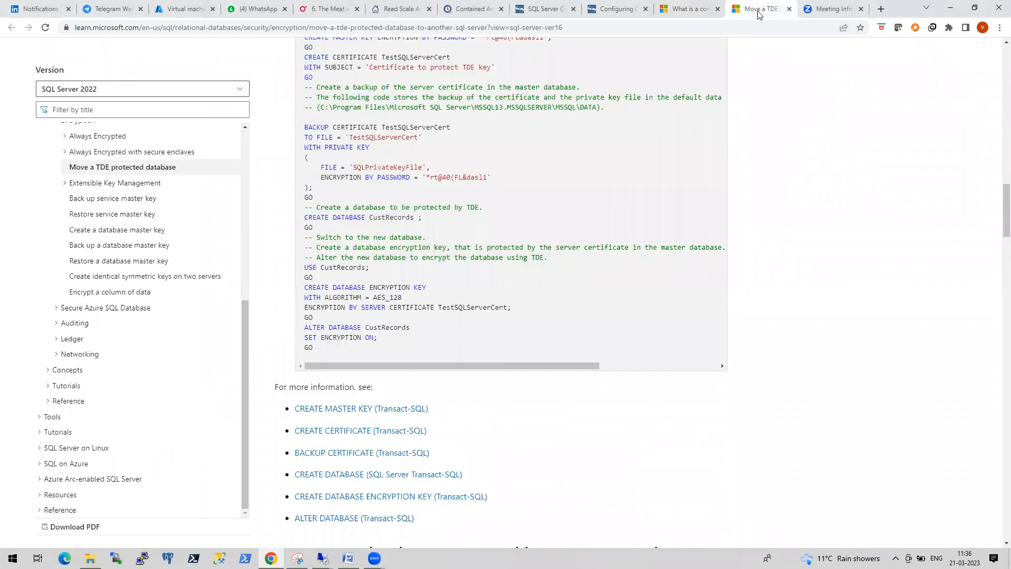
- Search 'ole automation procedures azure sql' and open Microsoft Learn's OLE Automation Objects in Transact-SQL result
{"action": "left_click", "coordinate": [827, 9]}
{"action": "left_click", "coordinate": [680, 33]}
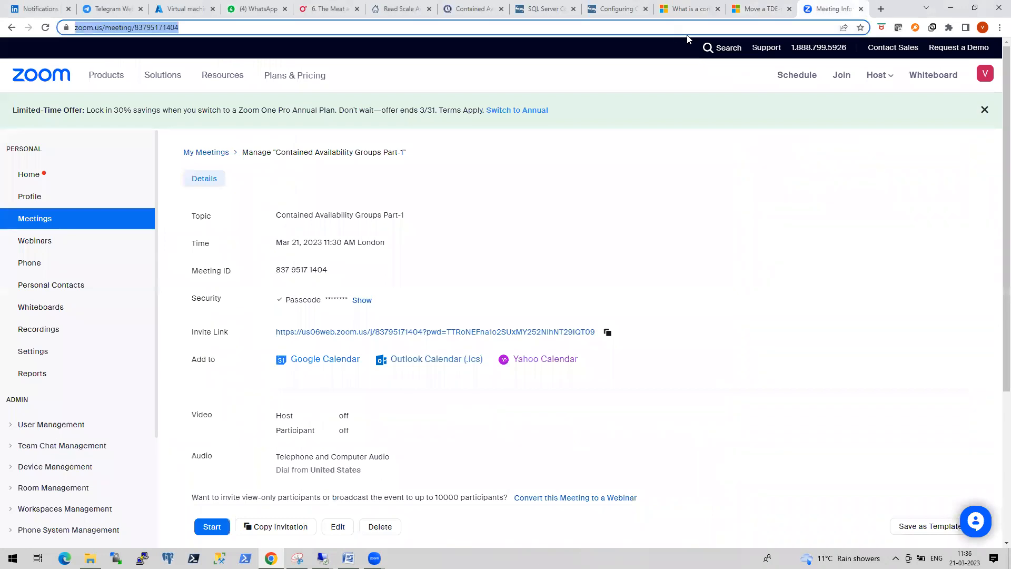
{"action": "type", "text": "ol"}
{"action": "key", "text": "Return"}
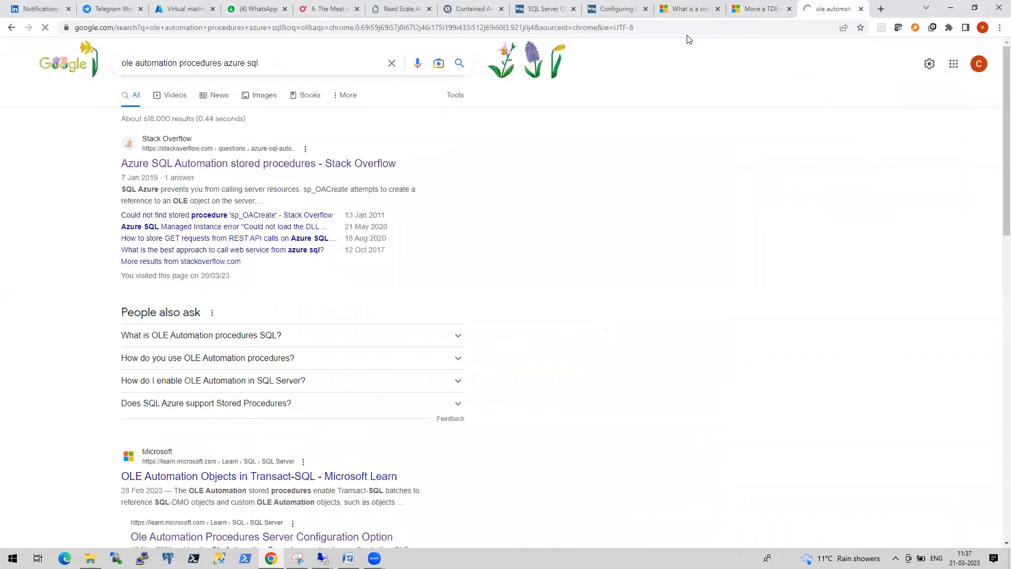
{"action": "scroll", "coordinate": [476, 324], "scroll_direction": "down", "scroll_amount": 3}
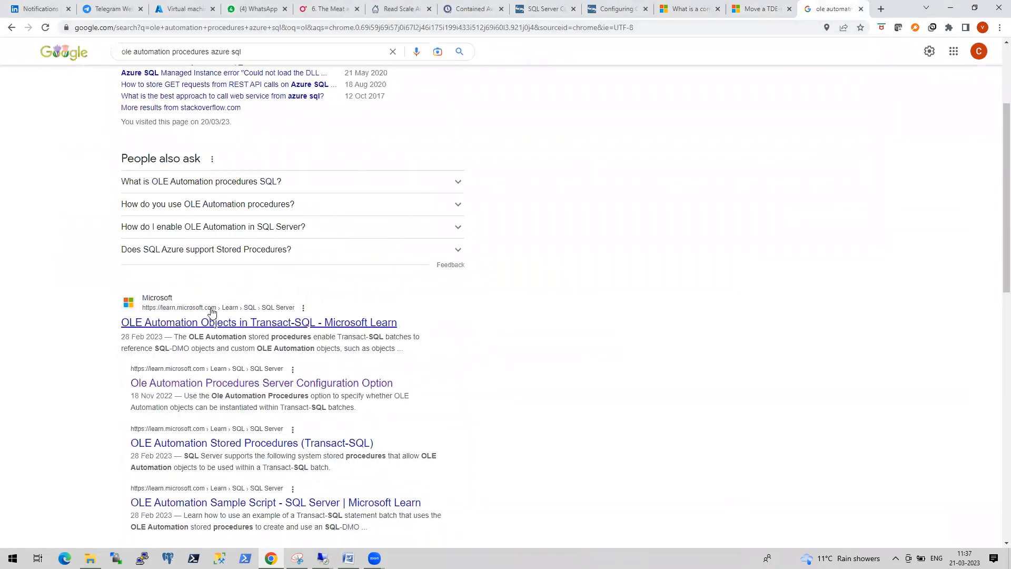
{"action": "left_click", "coordinate": [231, 325]}
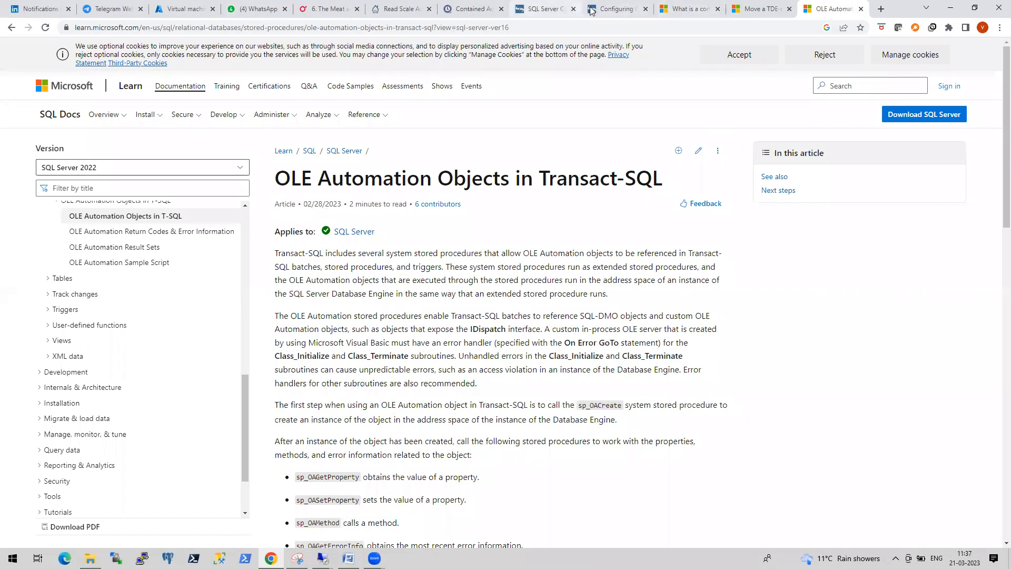
- Close the OLE Automation article, revisit the contained AG article, and return to the remote SSMS session
{"action": "left_click", "coordinate": [670, 8]}
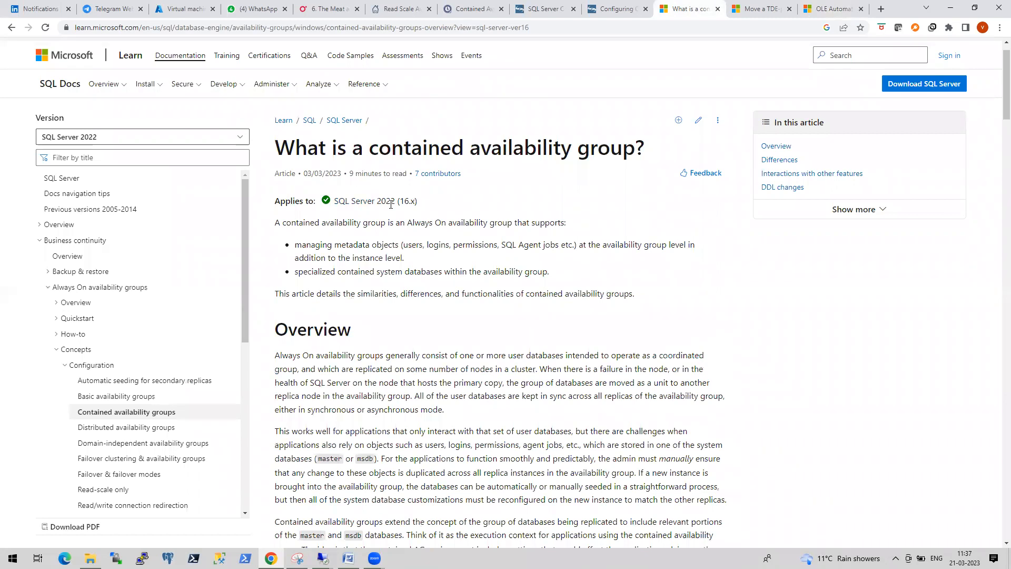
{"action": "left_click", "coordinate": [832, 10]}
{"action": "left_click", "coordinate": [861, 9]}
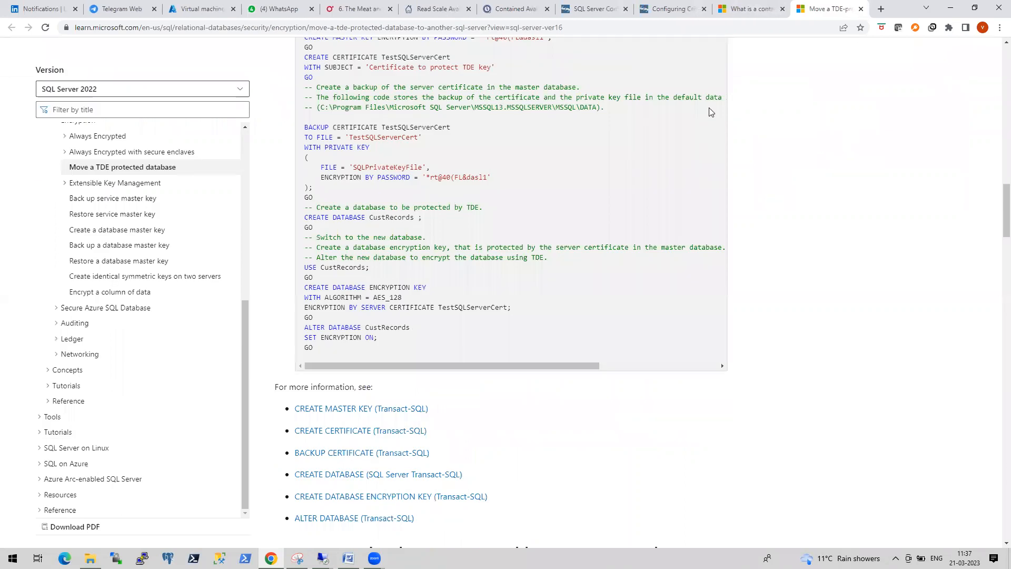
{"action": "left_click", "coordinate": [746, 11]}
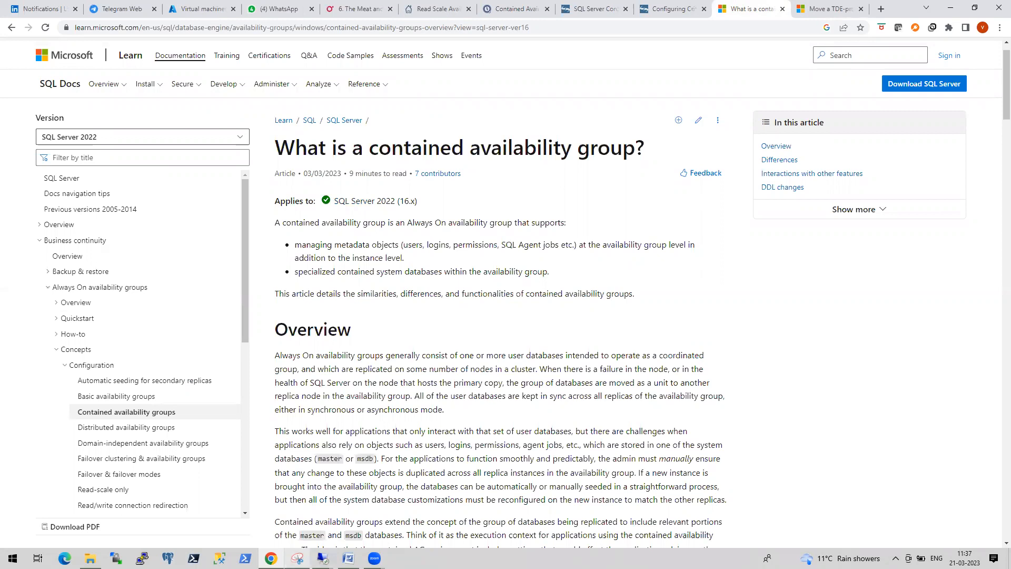
{"action": "left_click", "coordinate": [322, 559]}
{"action": "left_click", "coordinate": [287, 516]}
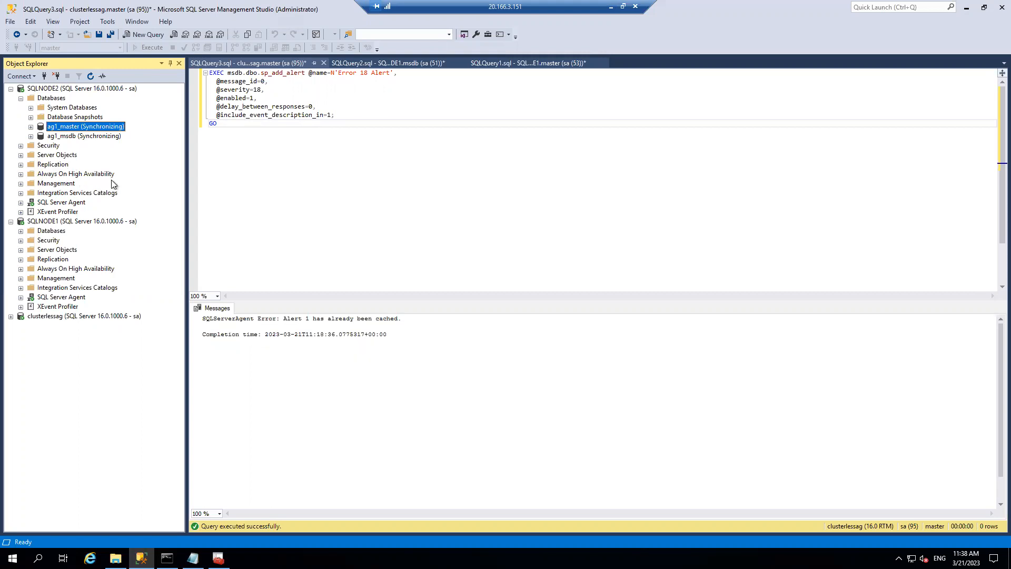
- Minimize the remote SSMS session to reveal the 'What is a contained availability group?' article
{"action": "left_click", "coordinate": [611, 5]}
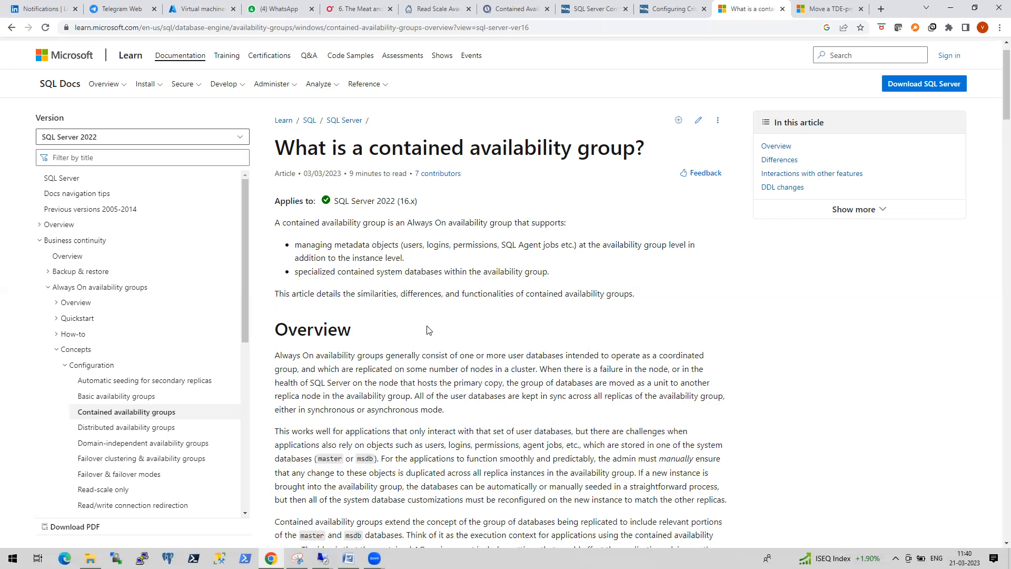
- Briefly restore the remote server session, hide it again, and switch to the LinkedIn Notifications tab
{"action": "left_click", "coordinate": [322, 557]}
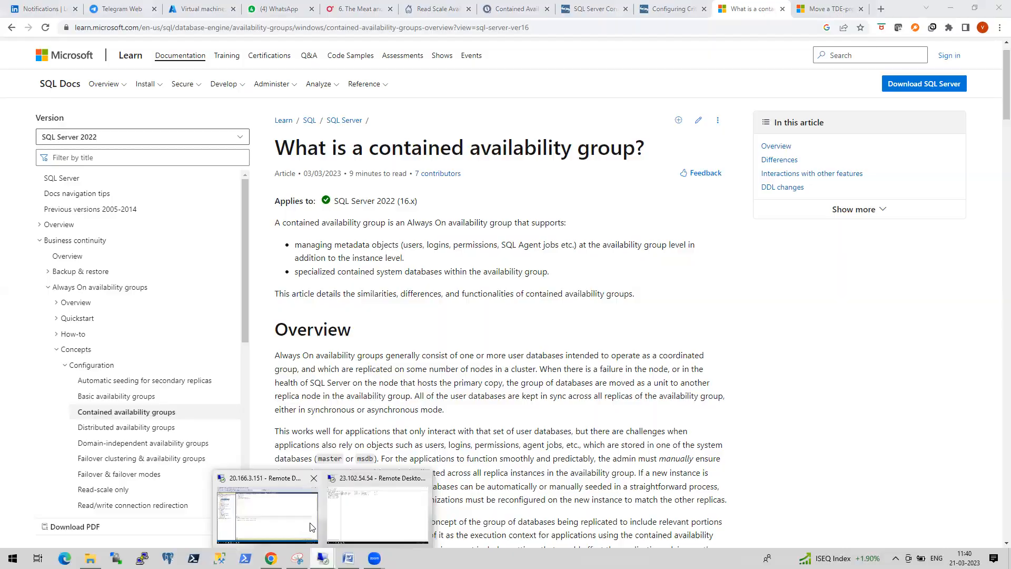
{"action": "left_click", "coordinate": [311, 525]}
{"action": "left_click", "coordinate": [611, 8]}
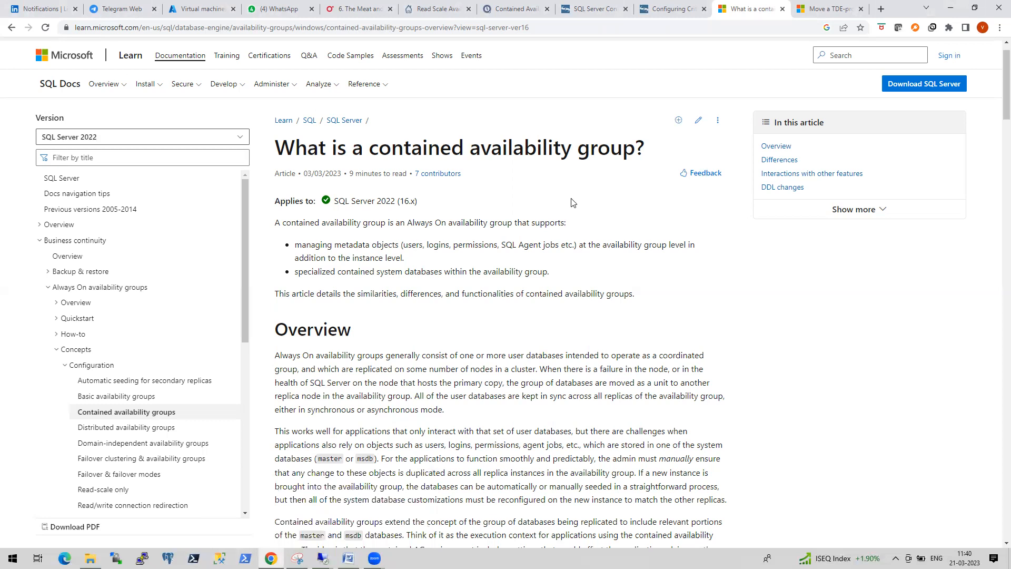
{"action": "left_click", "coordinate": [50, 9]}
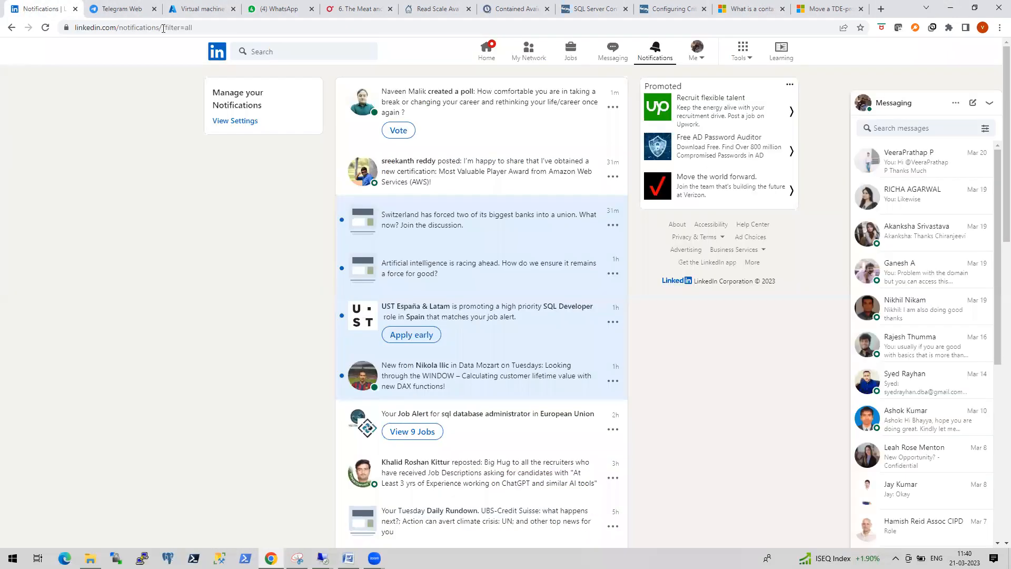
- Go to your own LinkedIn profile and open the Always On Availability Groups on SQL Server 2022 post
{"action": "left_click", "coordinate": [487, 56]}
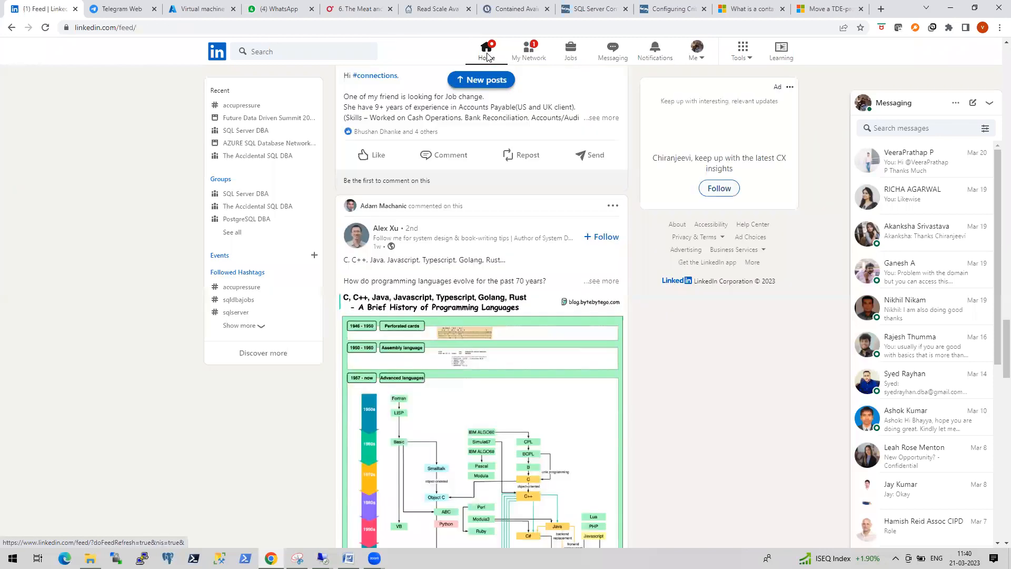
{"action": "scroll", "coordinate": [446, 202], "scroll_direction": "up", "scroll_amount": 20}
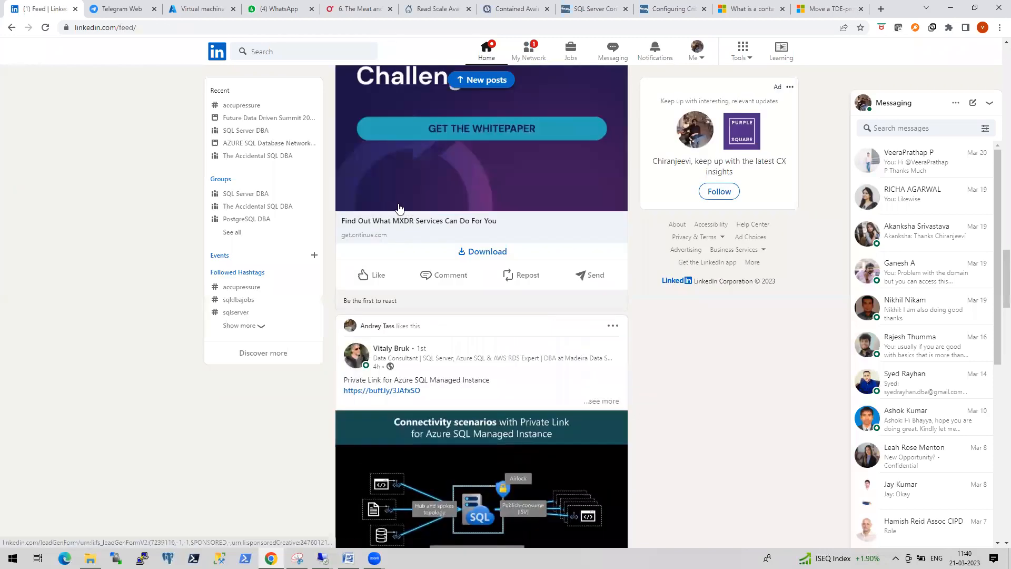
{"action": "left_click_drag", "start_coordinate": [1006, 175], "coordinate": [990, 51]}
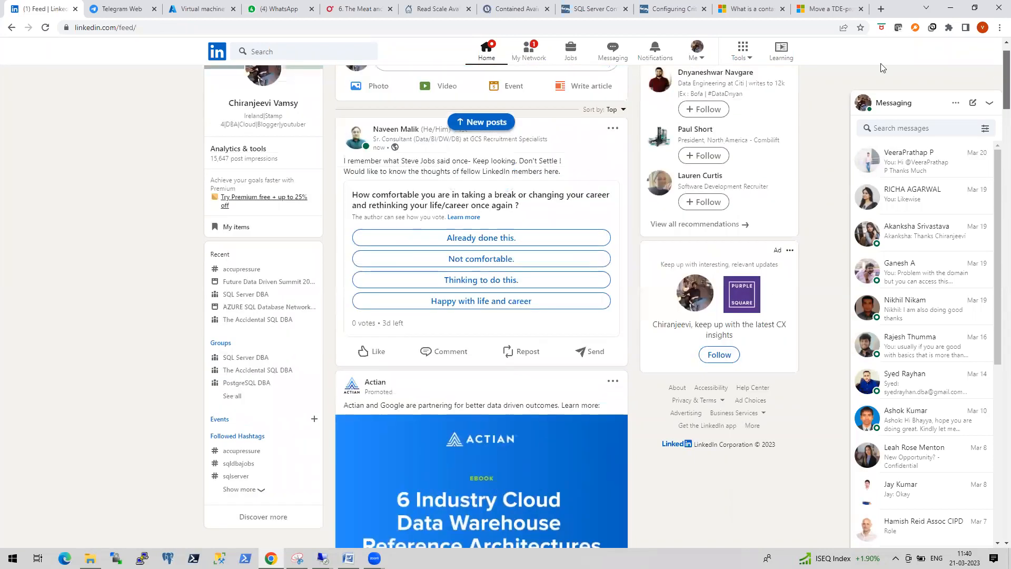
{"action": "left_click", "coordinate": [267, 107]}
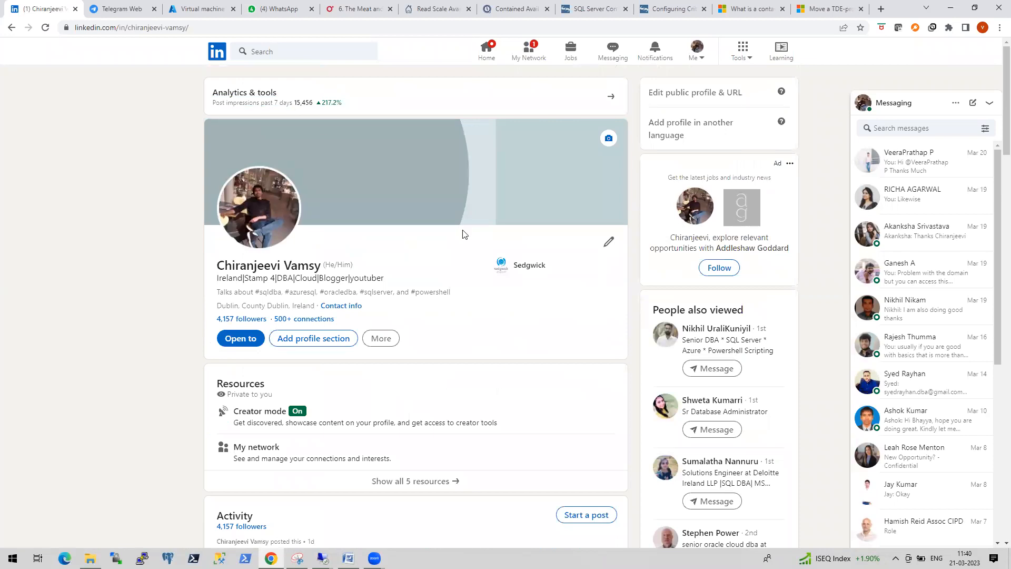
{"action": "scroll", "coordinate": [463, 234], "scroll_direction": "down", "scroll_amount": 8}
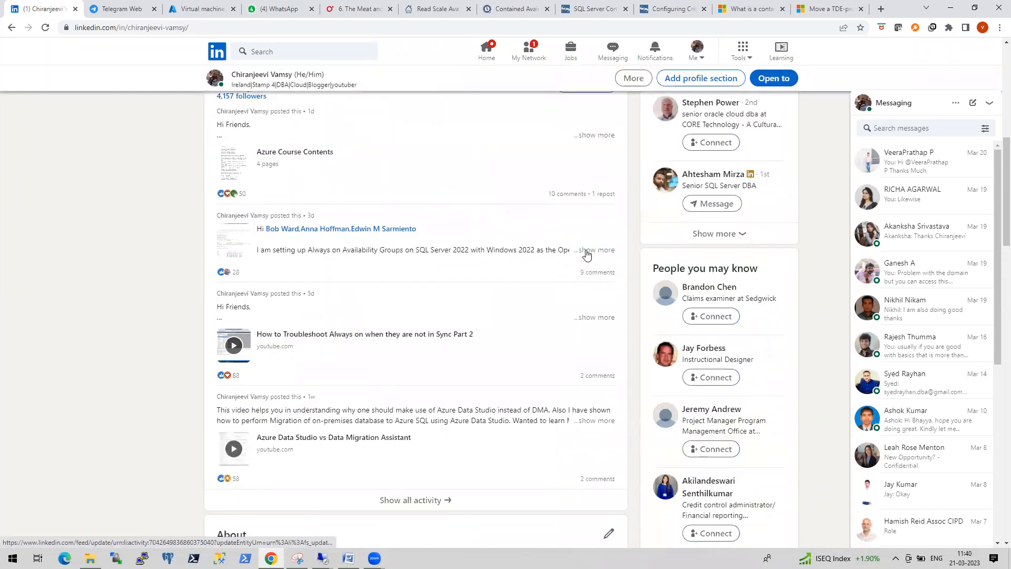
{"action": "left_click", "coordinate": [587, 255]}
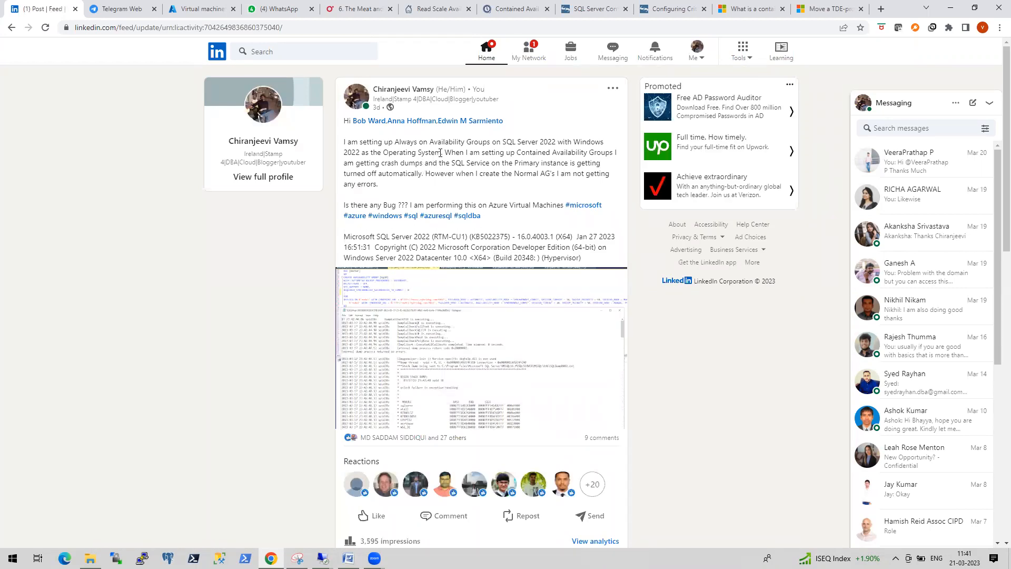
- Highlight the SQL Server 2022, Windows 2022 and crash-dump passages, then enlarge the error-log screenshot
{"action": "left_click_drag", "start_coordinate": [503, 141], "coordinate": [556, 141]}
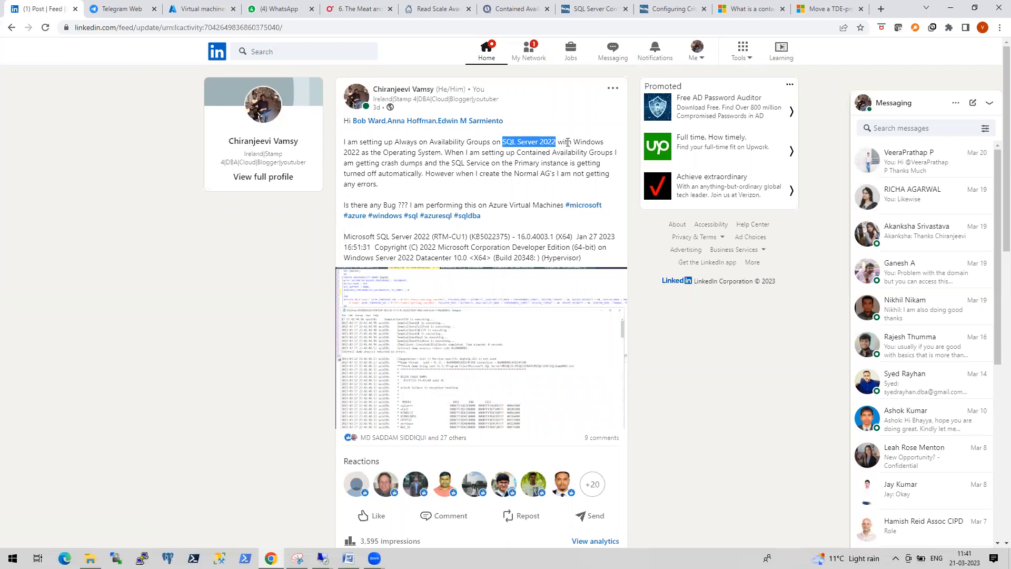
{"action": "left_click", "coordinate": [573, 142]}
{"action": "left_click_drag", "start_coordinate": [574, 142], "coordinate": [366, 156]}
{"action": "left_click", "coordinate": [586, 142]}
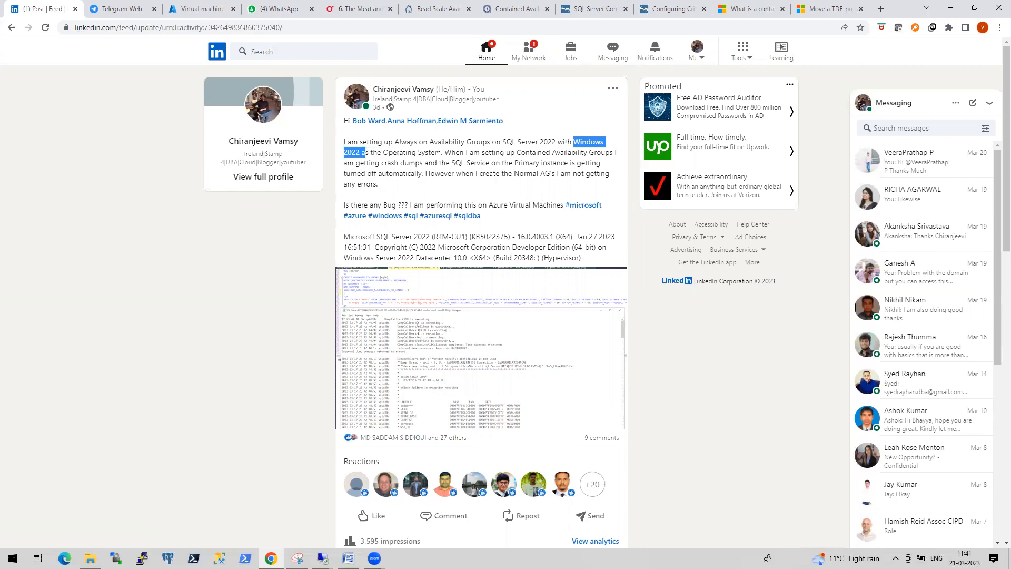
{"action": "left_click_drag", "start_coordinate": [395, 163], "coordinate": [427, 169]}
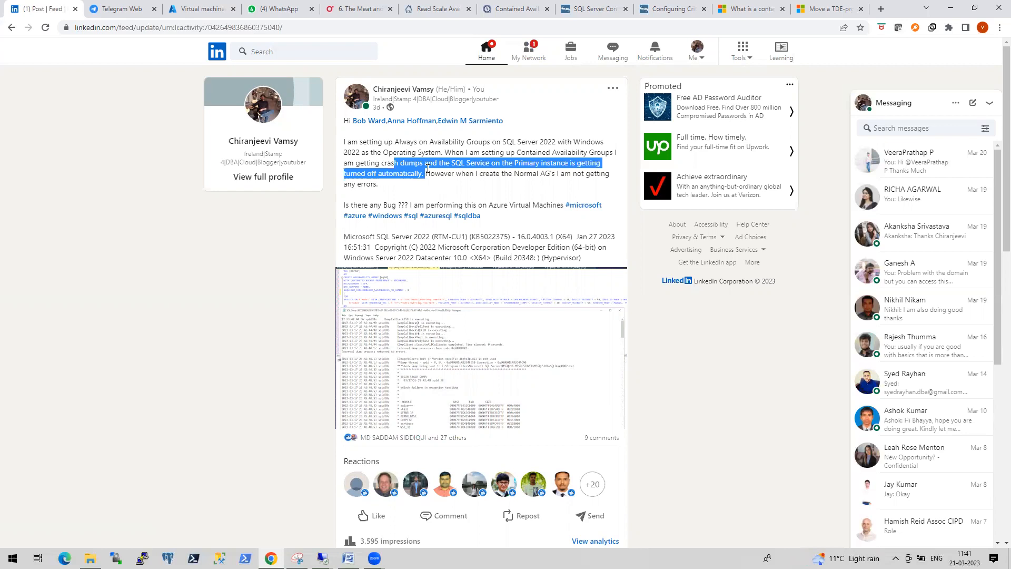
{"action": "left_click", "coordinate": [440, 309]}
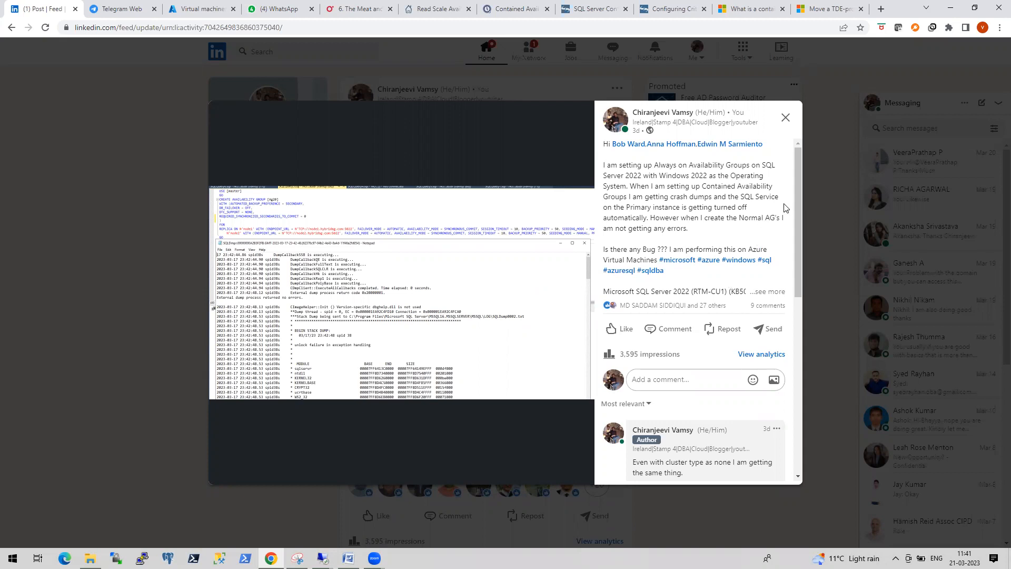
- Scroll through the comments beside the screenshot, then close the image viewer to return to the post
{"action": "scroll", "coordinate": [800, 214], "scroll_direction": "down", "scroll_amount": 1}
{"action": "scroll", "coordinate": [800, 214], "scroll_direction": "up", "scroll_amount": 1}
{"action": "left_click_drag", "start_coordinate": [798, 212], "coordinate": [780, 296]}
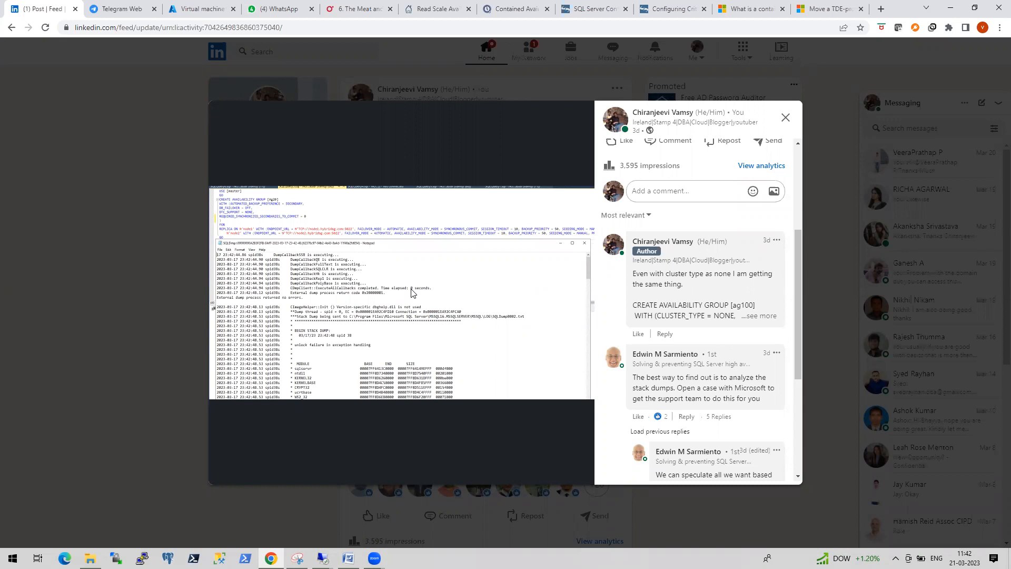
{"action": "left_click", "coordinate": [785, 117]}
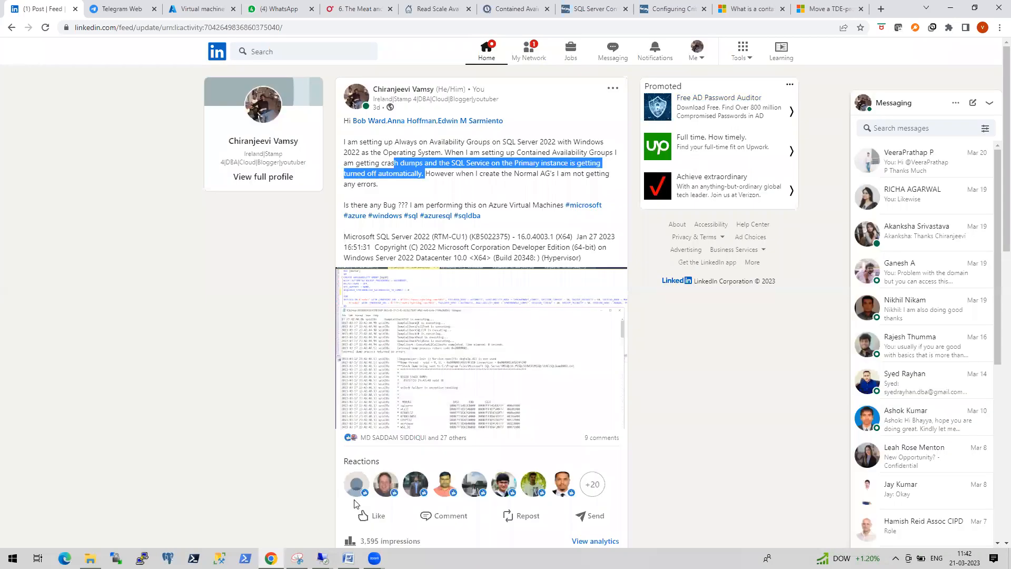
{"action": "left_click", "coordinate": [323, 559]}
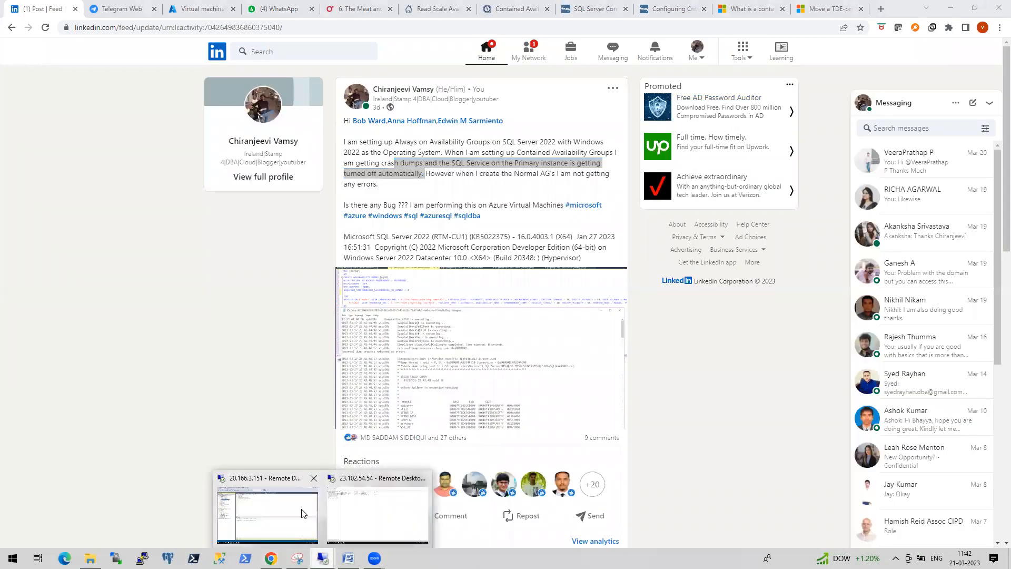
- Run winver on the remote node to confirm Windows Server 2019 Datacenter 1809, then return to Management Studio
{"action": "left_click", "coordinate": [363, 516]}
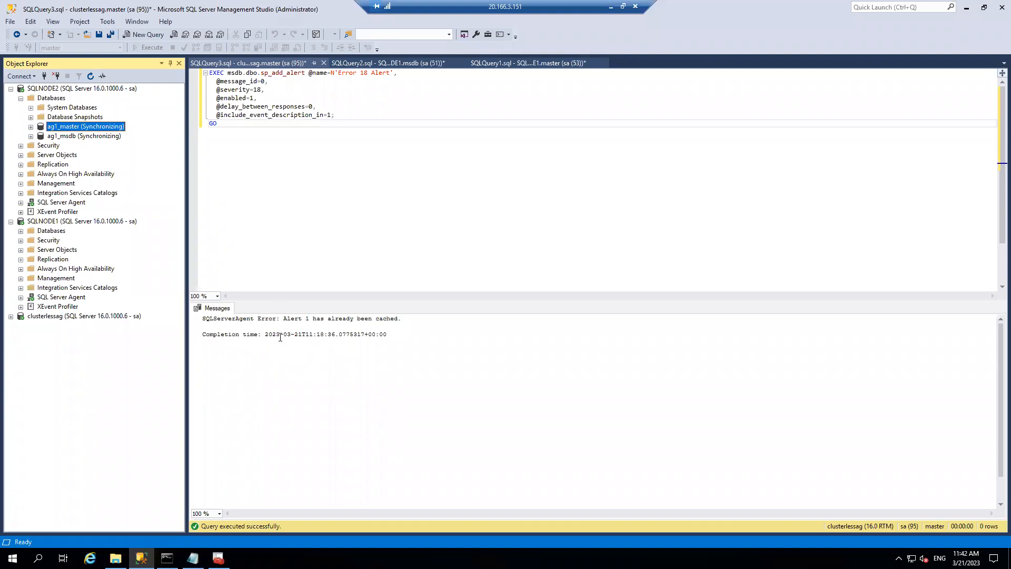
{"action": "left_click", "coordinate": [167, 558]}
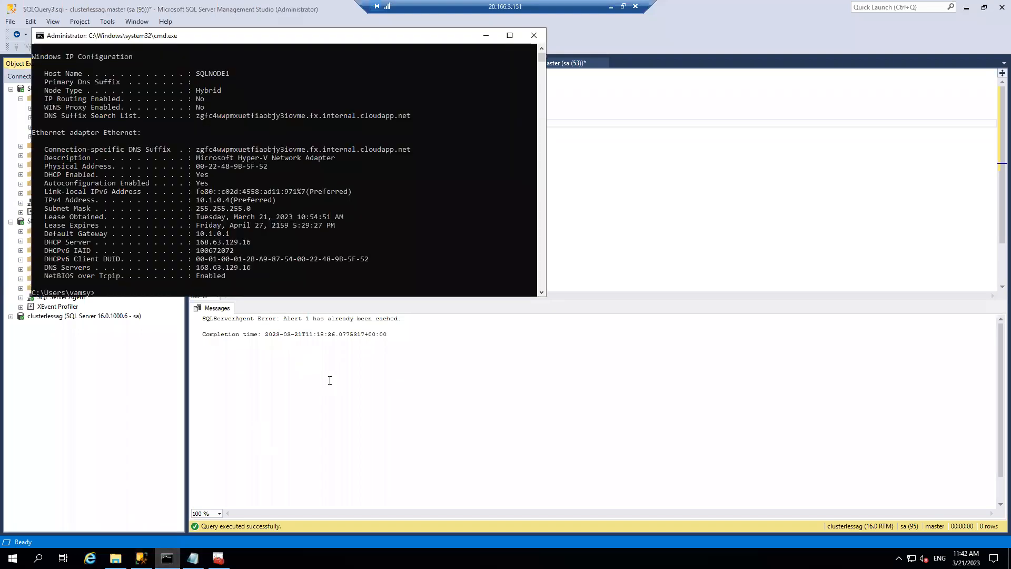
{"action": "type", "text": "winver"}
{"action": "key", "text": "Return"}
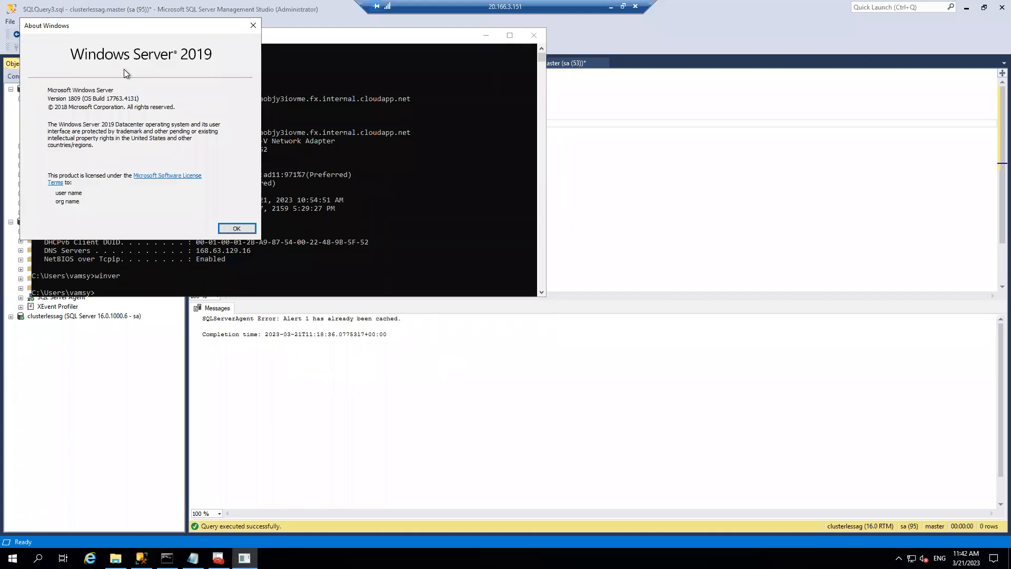
{"action": "left_click", "coordinate": [256, 27]}
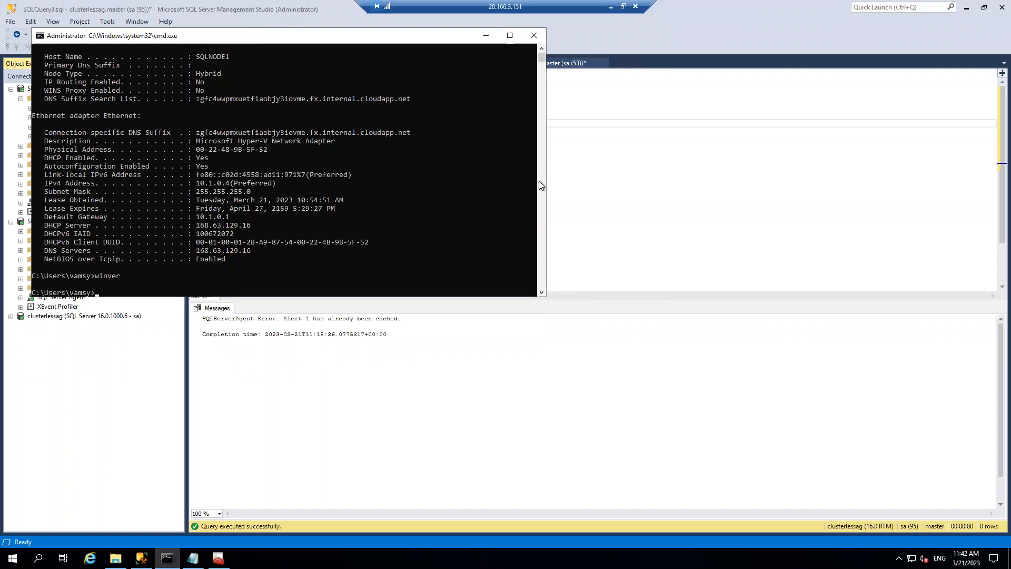
{"action": "left_click", "coordinate": [569, 181]}
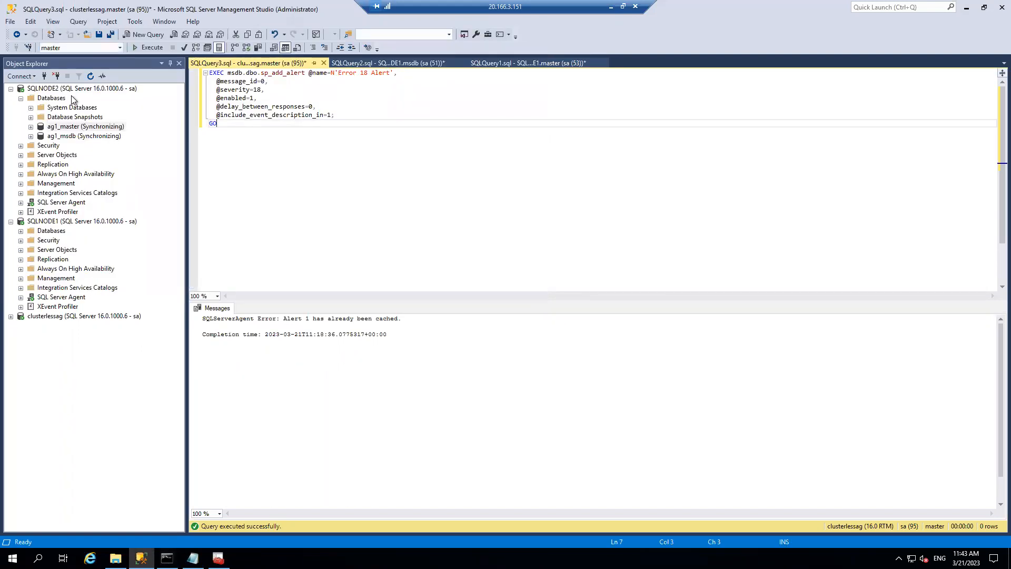
- Leave the remote session and show the Azure Virtual machines list with SQLNODE1 and SQLNODE2
{"action": "left_click", "coordinate": [613, 6]}
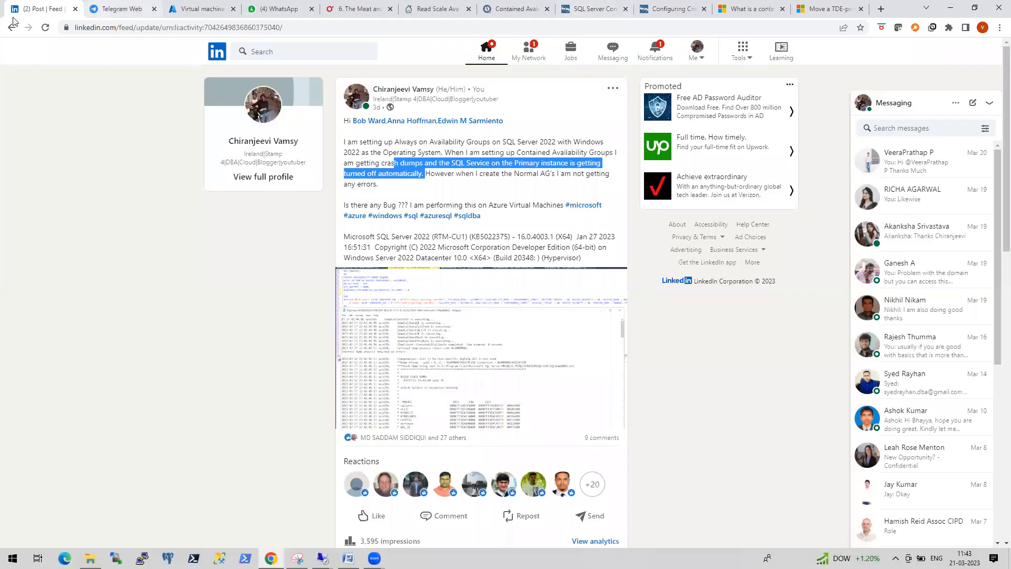
{"action": "left_click", "coordinate": [122, 9]}
{"action": "left_click", "coordinate": [211, 9]}
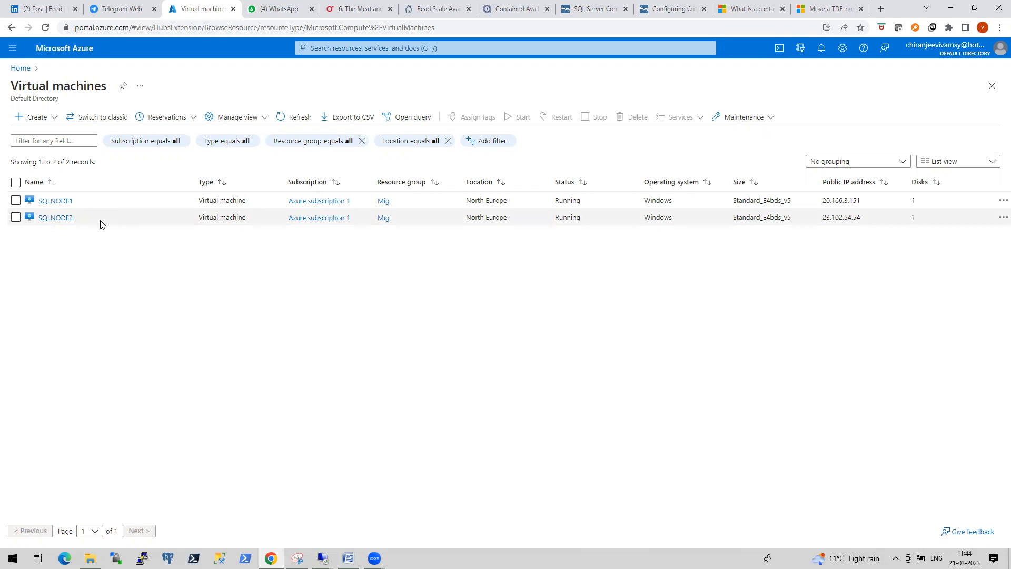
- Try launching cluadmin.msc from Run, dismiss the not-found error, then bring up SQL Server Configuration Manager
{"action": "mouse_move", "coordinate": [322, 557]}
{"action": "left_click", "coordinate": [293, 524]}
{"action": "key", "text": "super+r"}
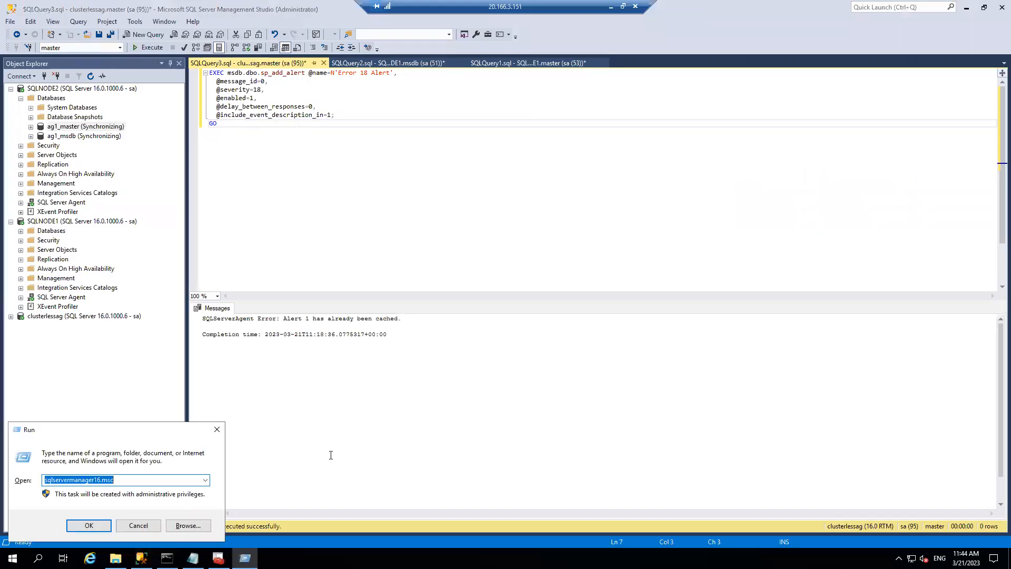
{"action": "type", "text": "cluadmin.msc"}
{"action": "key", "text": "Return"}
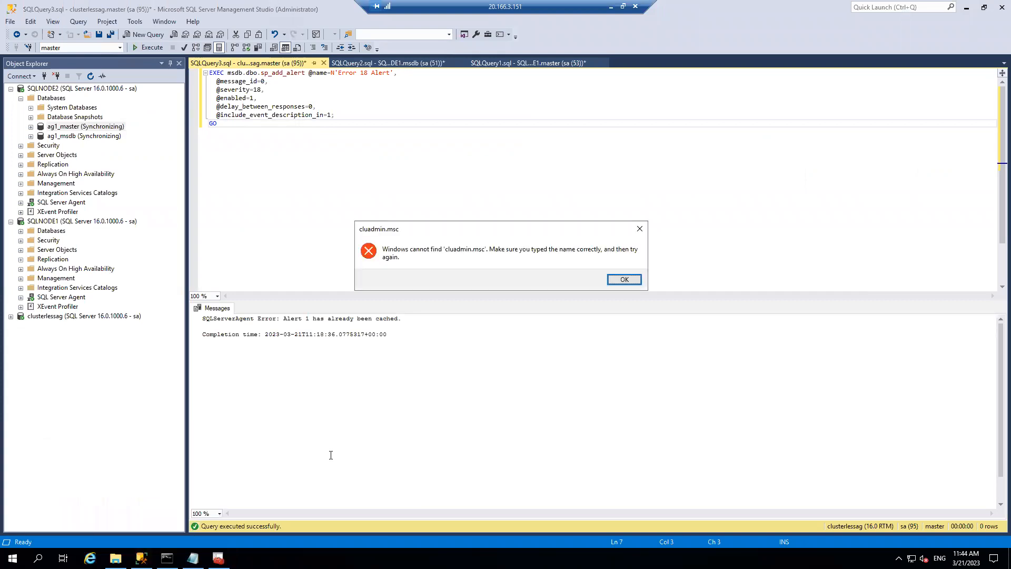
{"action": "left_click", "coordinate": [628, 280]}
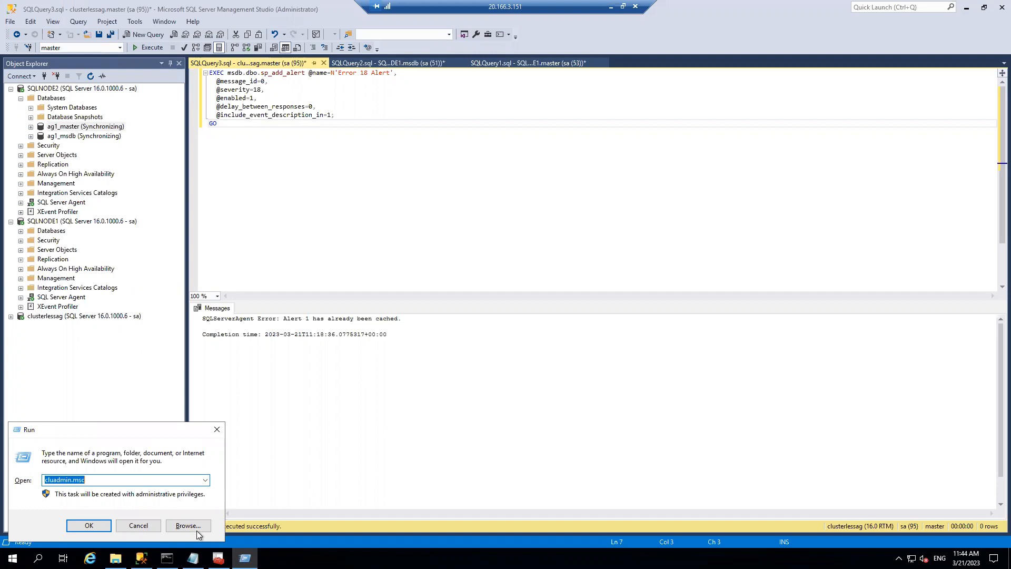
{"action": "left_click", "coordinate": [219, 558]}
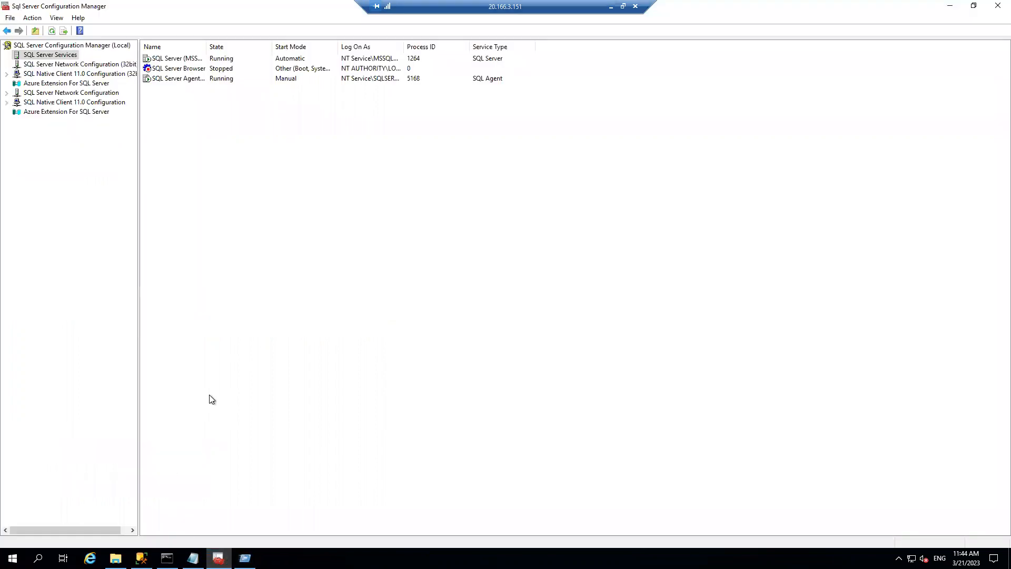
- Check the Always On Availability Groups tab in SQL Server (MSSQLSERVER) properties, then return to the browser
{"action": "right_click", "coordinate": [184, 58]}
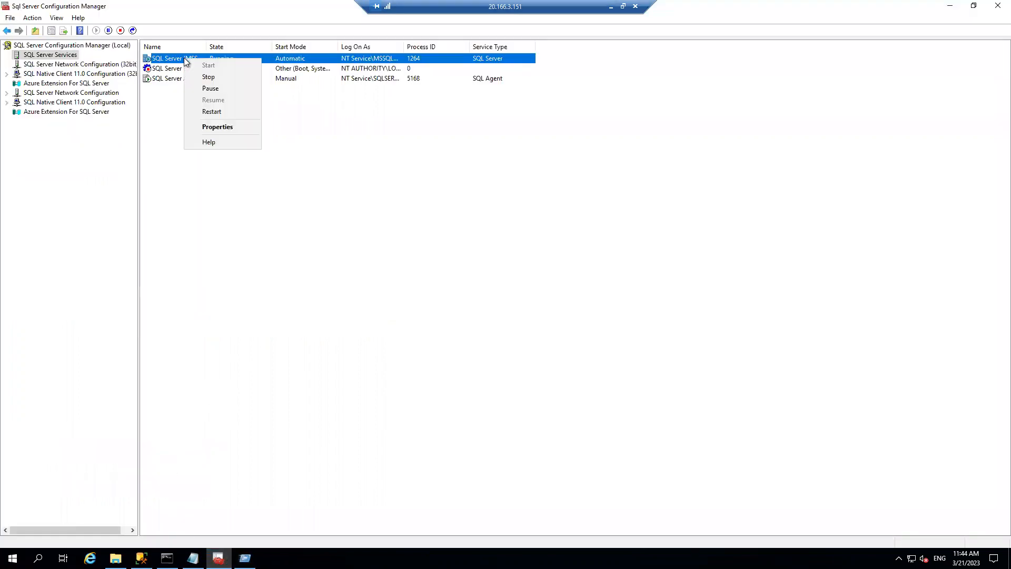
{"action": "left_click", "coordinate": [224, 129]}
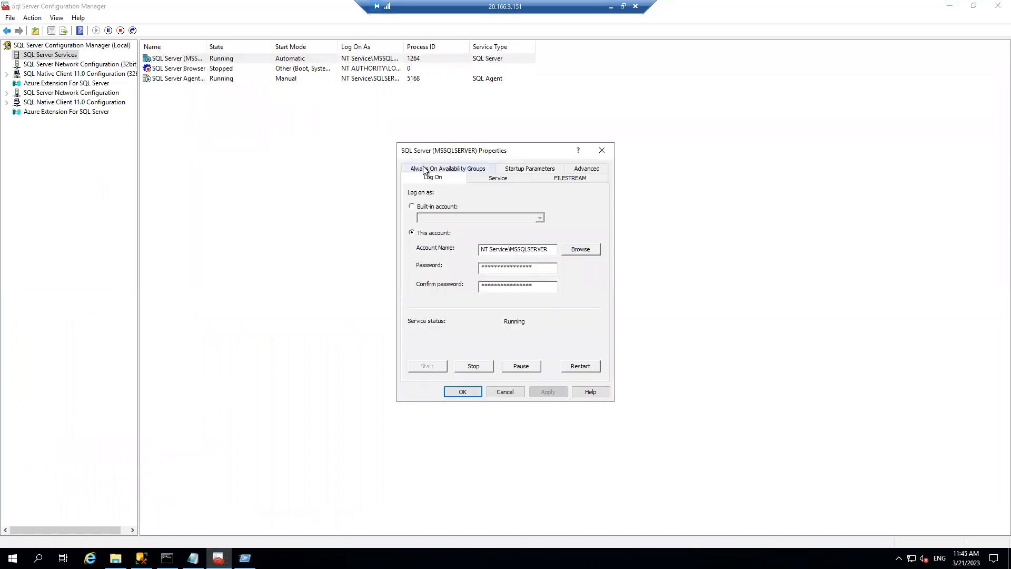
{"action": "left_click", "coordinate": [426, 169]}
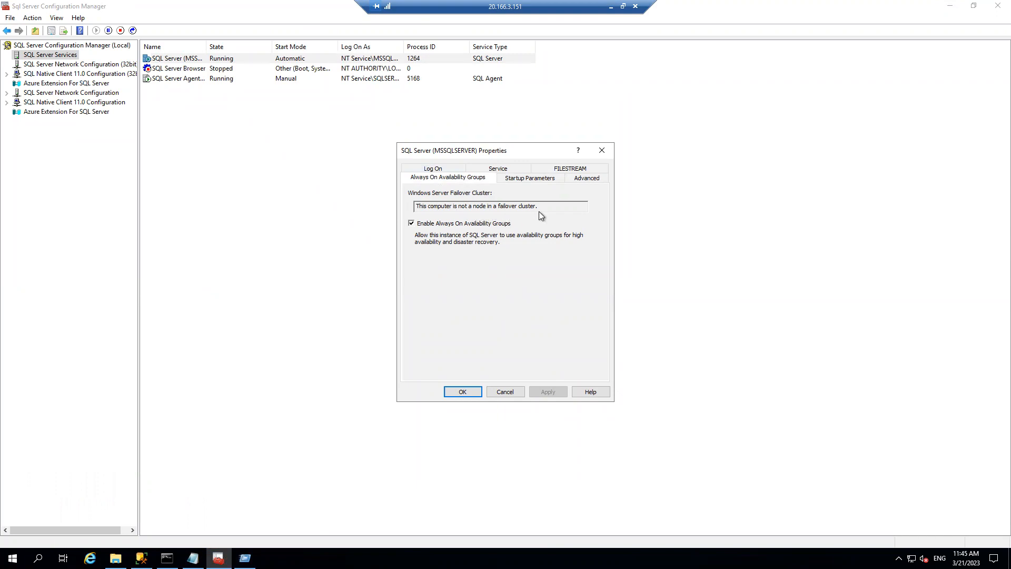
{"action": "left_click", "coordinate": [514, 393]}
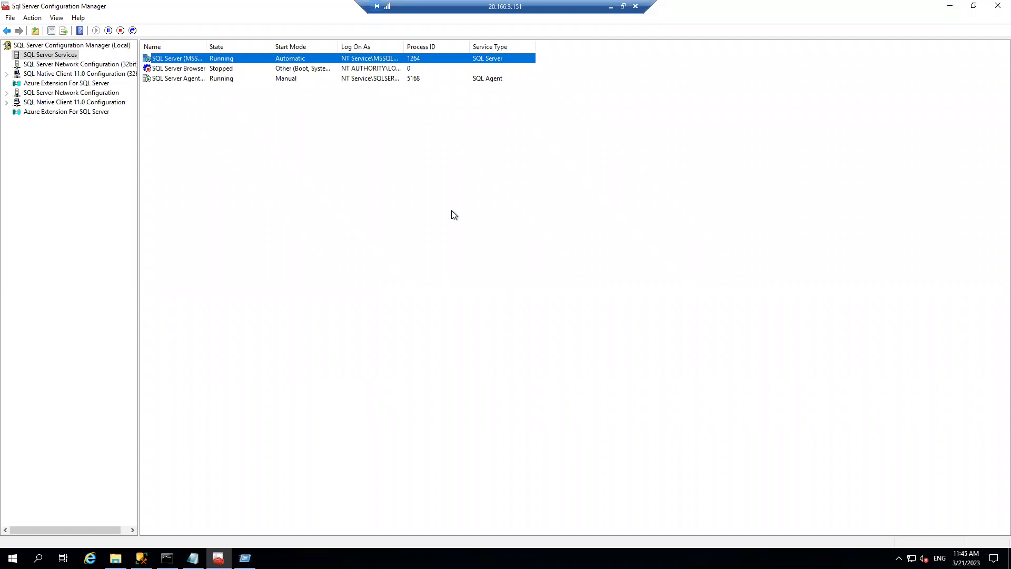
{"action": "left_click", "coordinate": [610, 7]}
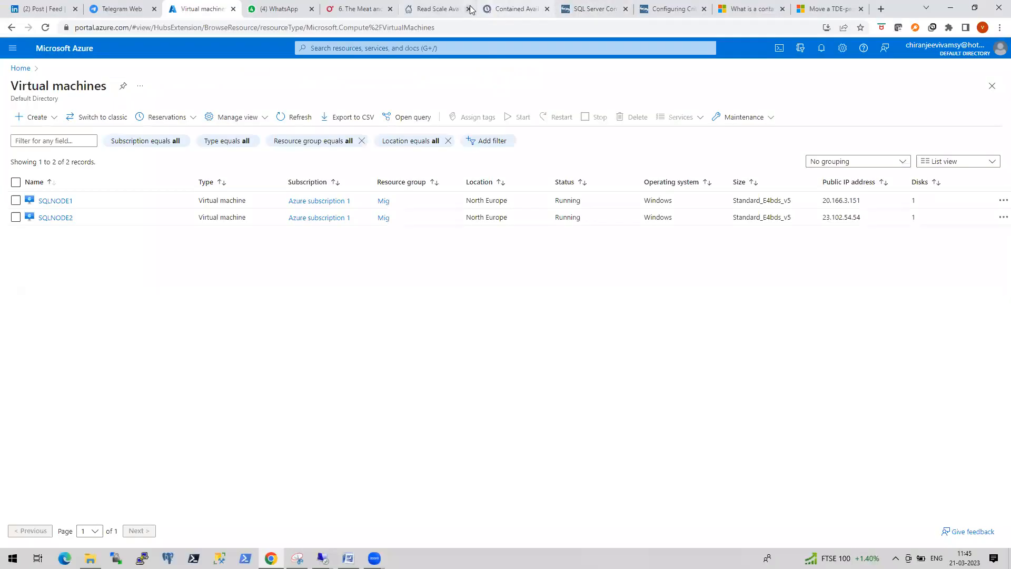
- Scroll the SQLShack read-scale availability group article back to its top, then return to the remote session
{"action": "left_click", "coordinate": [437, 9]}
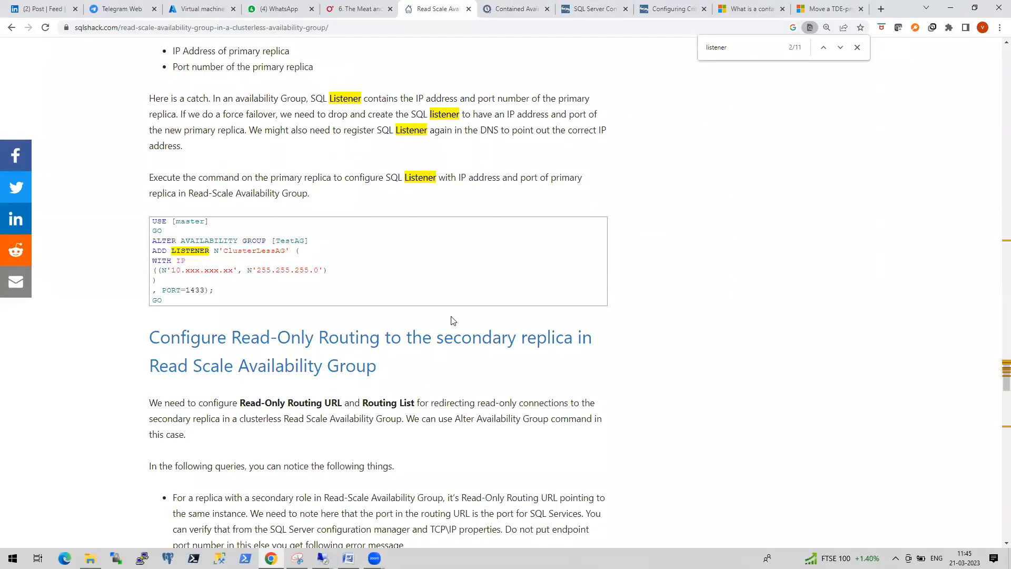
{"action": "scroll", "coordinate": [452, 320], "scroll_direction": "down", "scroll_amount": 3}
{"action": "scroll", "coordinate": [438, 243], "scroll_direction": "up", "scroll_amount": 8}
{"action": "scroll", "coordinate": [437, 244], "scroll_direction": "up", "scroll_amount": 20}
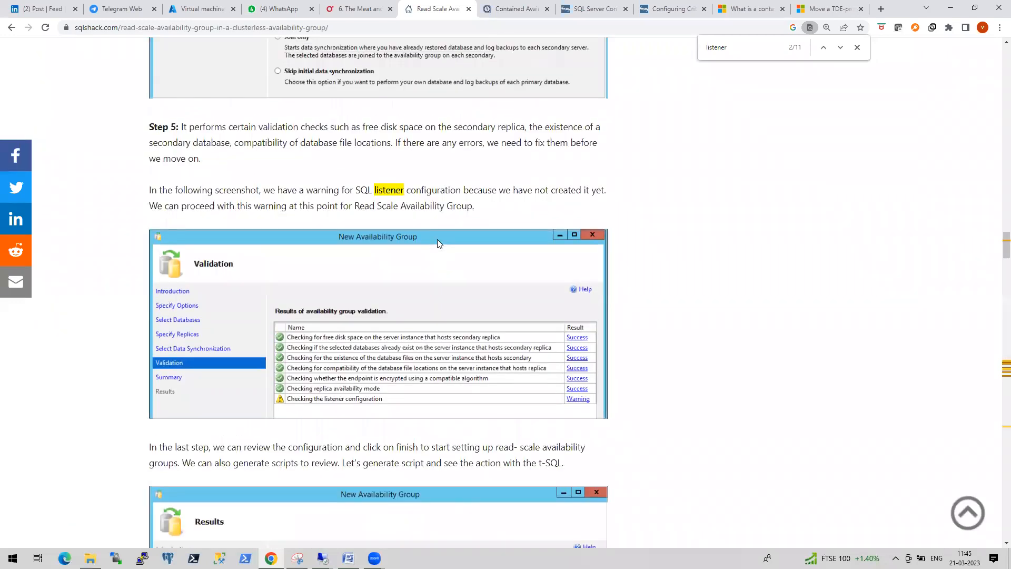
{"action": "scroll", "coordinate": [438, 241], "scroll_direction": "up", "scroll_amount": 20}
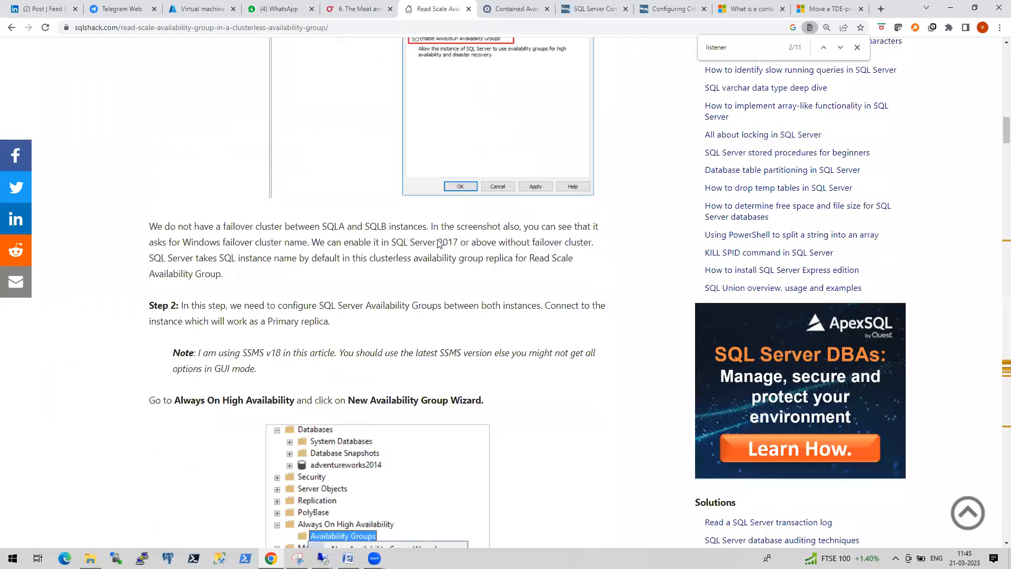
{"action": "scroll", "coordinate": [438, 243], "scroll_direction": "up", "scroll_amount": 15}
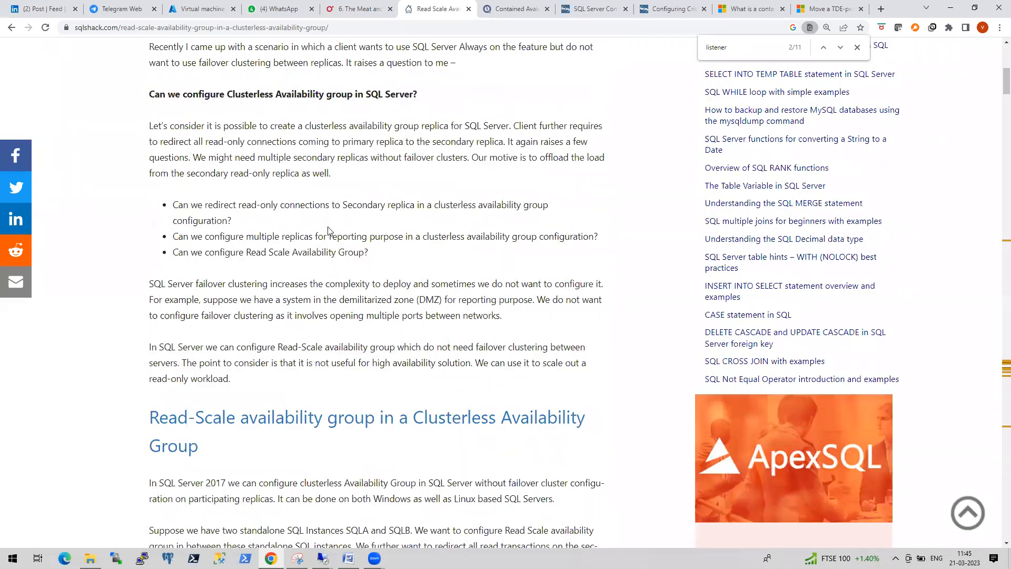
{"action": "scroll", "coordinate": [343, 239], "scroll_direction": "up", "scroll_amount": 3}
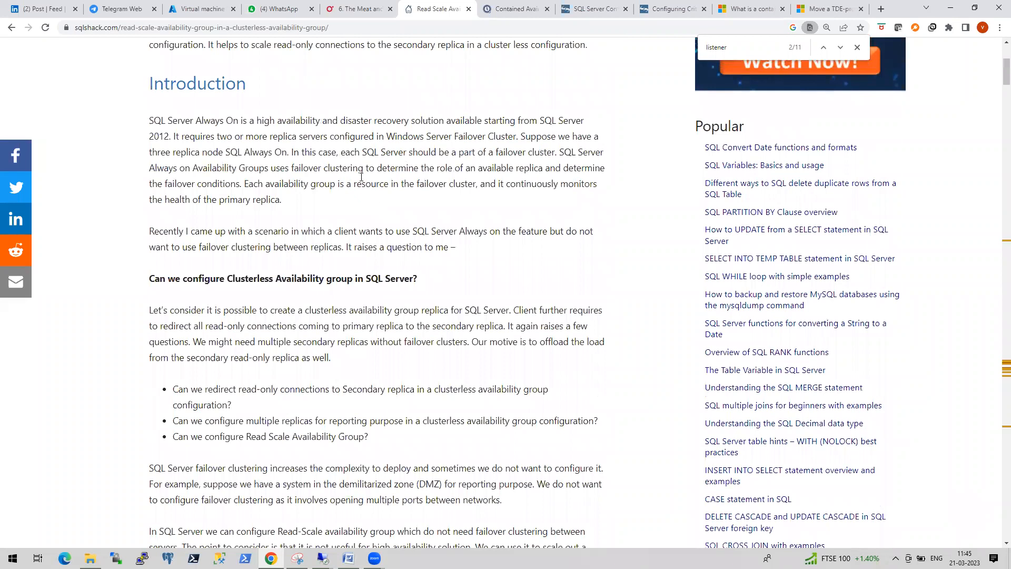
{"action": "scroll", "coordinate": [408, 203], "scroll_direction": "up", "scroll_amount": 3}
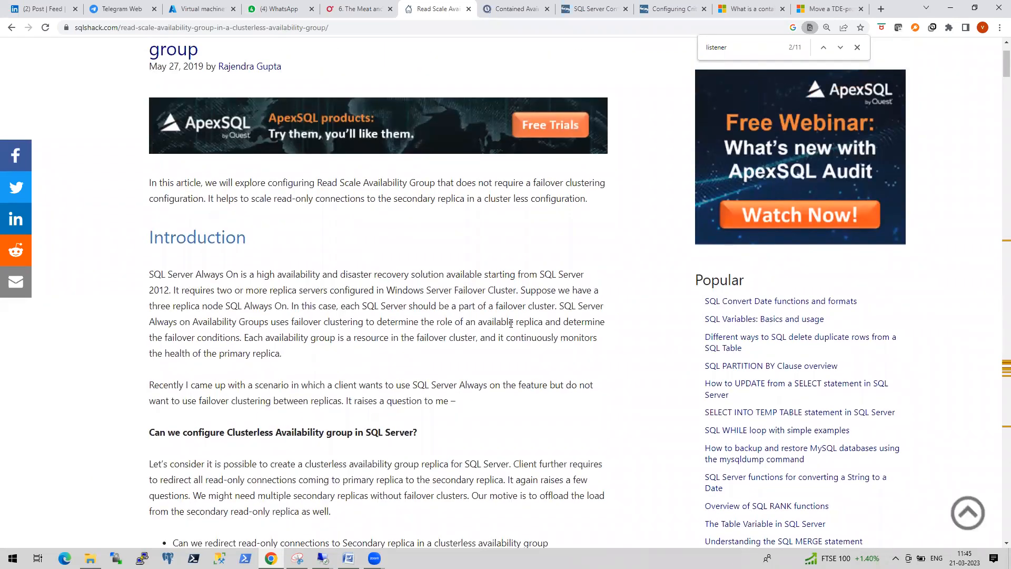
{"action": "left_click", "coordinate": [323, 558]}
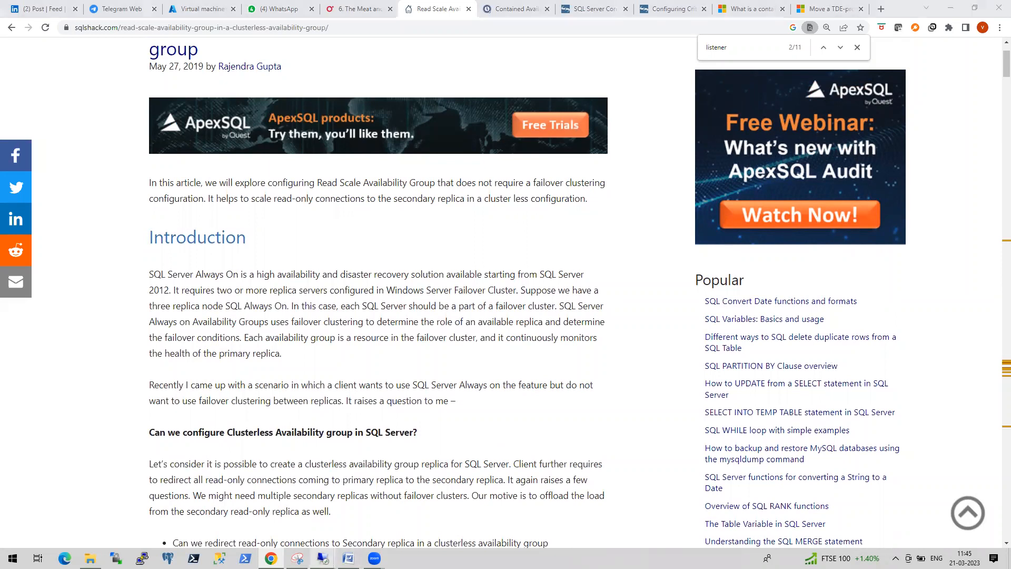
{"action": "left_click", "coordinate": [309, 527]}
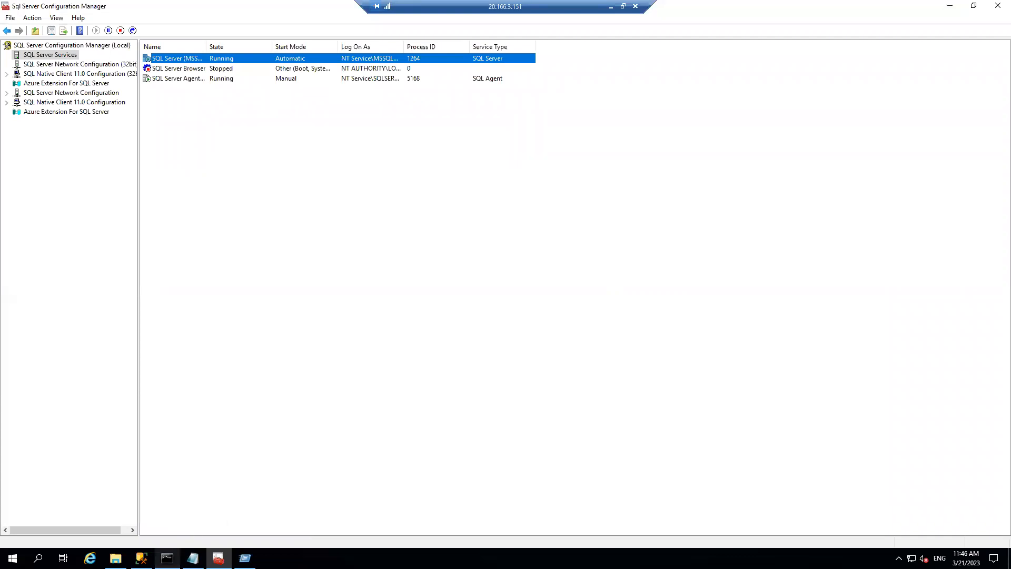
- Delete availability group ag1 from SQLNODE1 in Object Explorer
{"action": "left_click", "coordinate": [141, 559]}
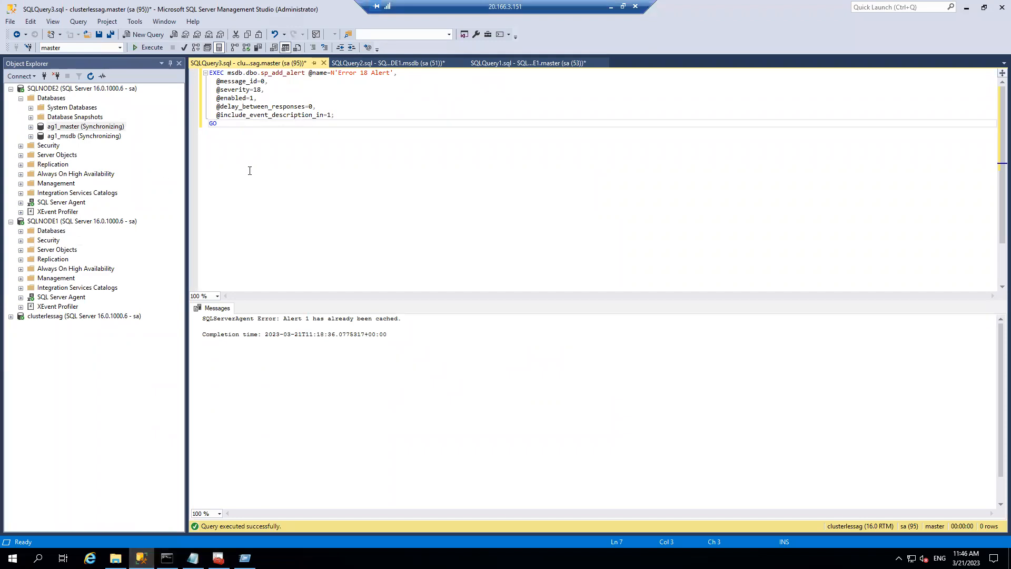
{"action": "left_click", "coordinate": [21, 269]}
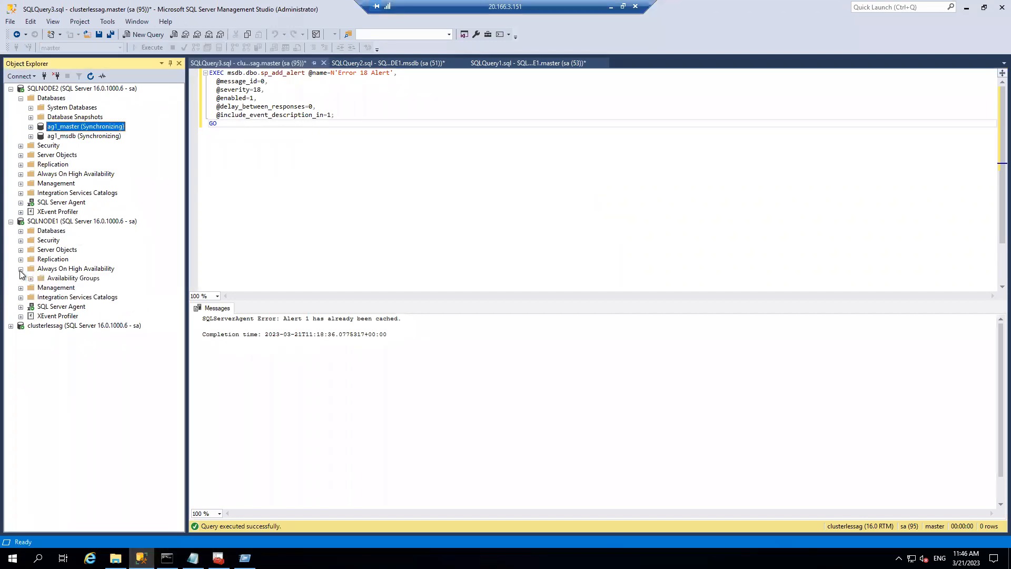
{"action": "left_click", "coordinate": [31, 278]}
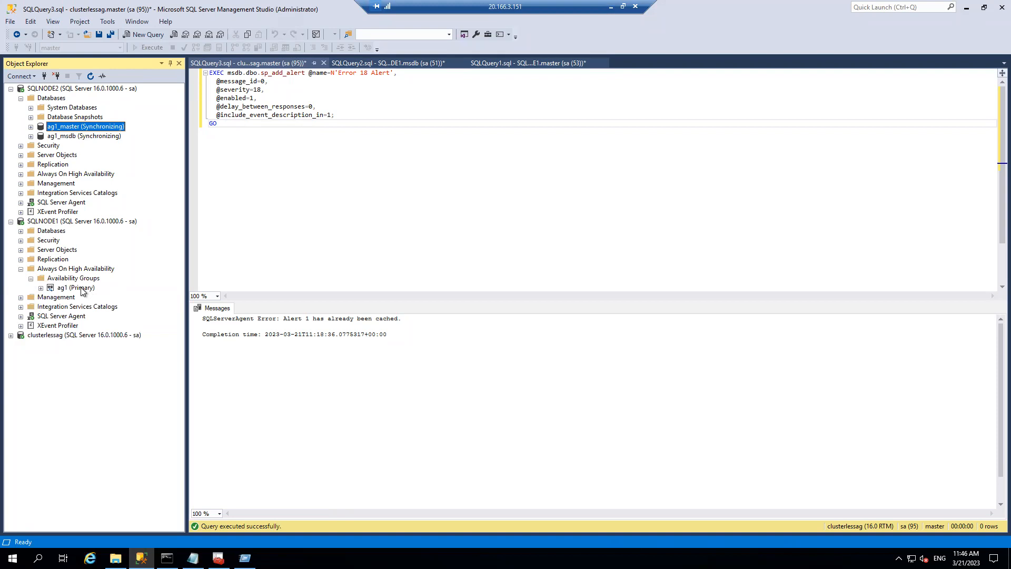
{"action": "right_click", "coordinate": [82, 289]}
{"action": "left_click", "coordinate": [112, 390]}
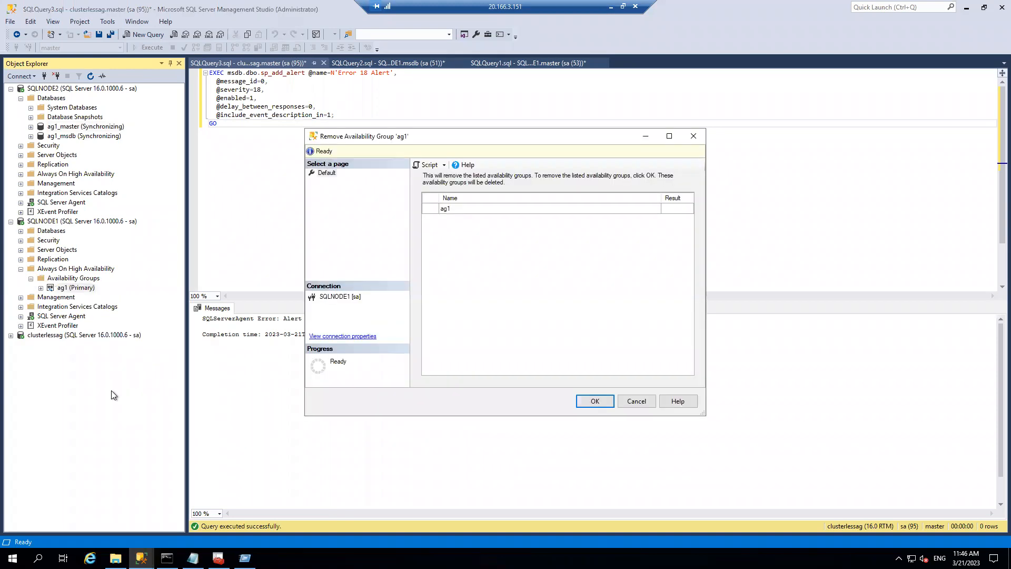
{"action": "left_click", "coordinate": [595, 402]}
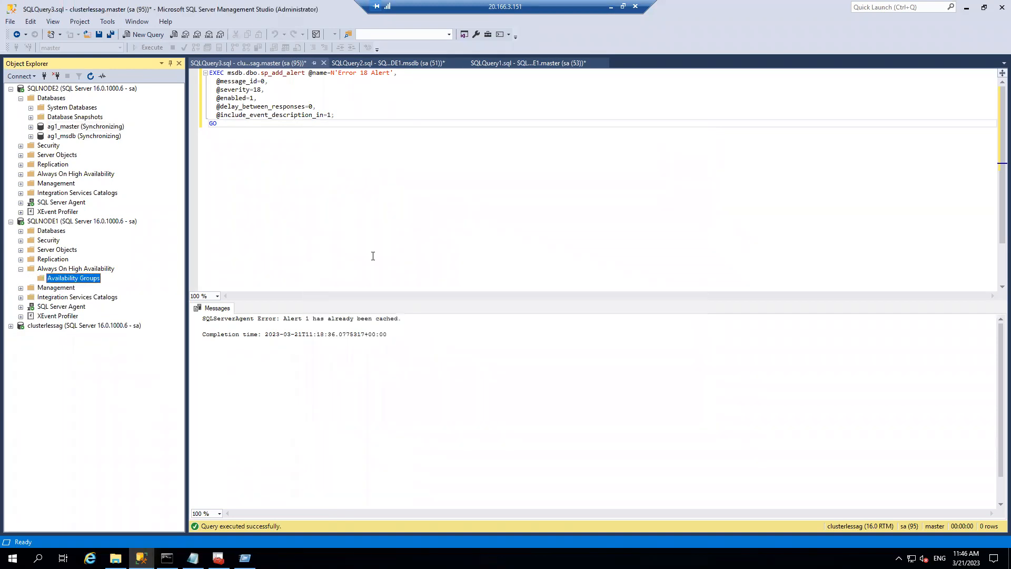
- Refresh SQLNODE2, expand its availability groups, and start deleting the ag1 secondary
{"action": "right_click", "coordinate": [62, 283]}
{"action": "left_click", "coordinate": [82, 196]}
{"action": "right_click", "coordinate": [79, 89]}
{"action": "left_click", "coordinate": [115, 288]}
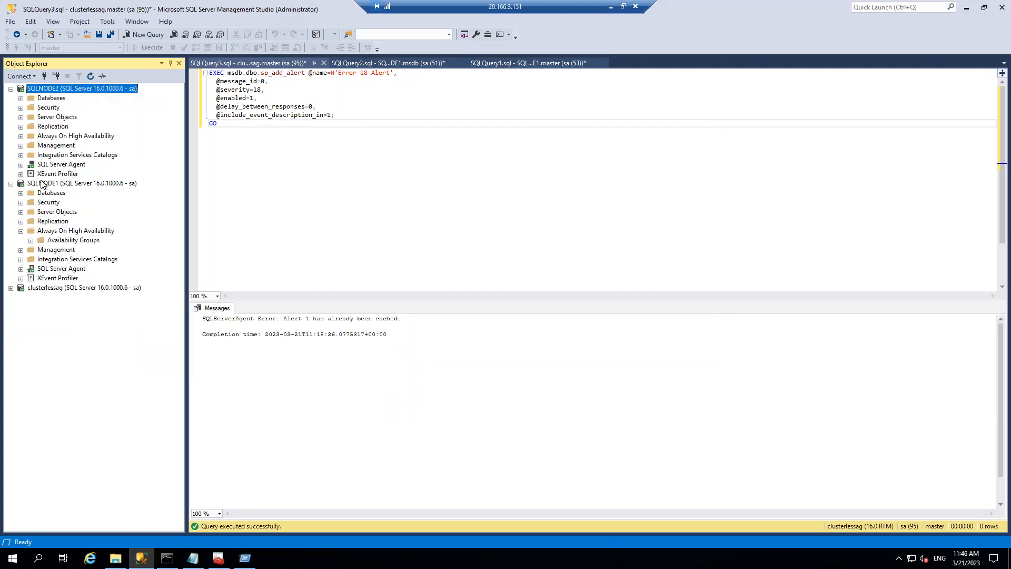
{"action": "left_click", "coordinate": [21, 136]}
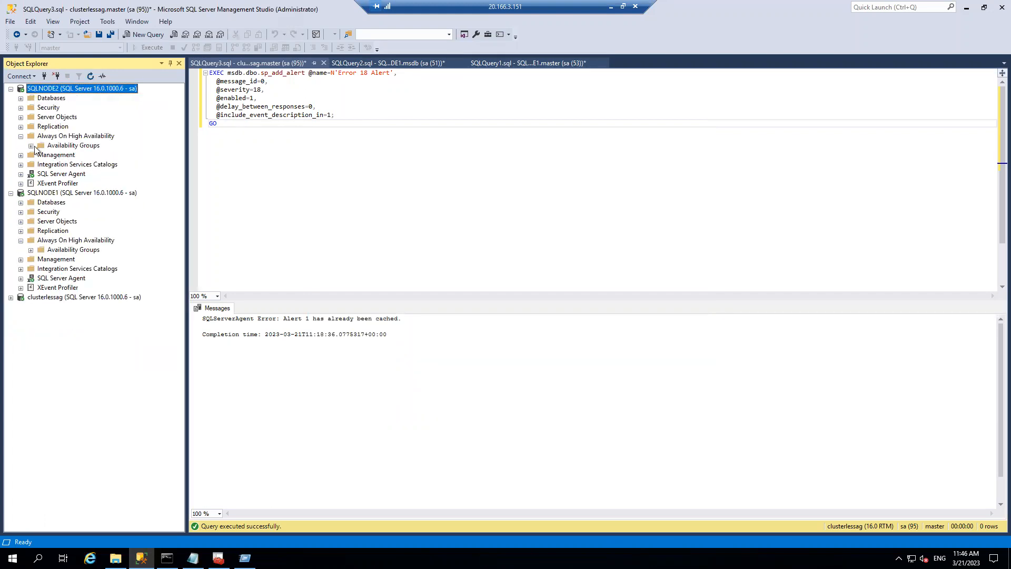
{"action": "left_click", "coordinate": [30, 145]}
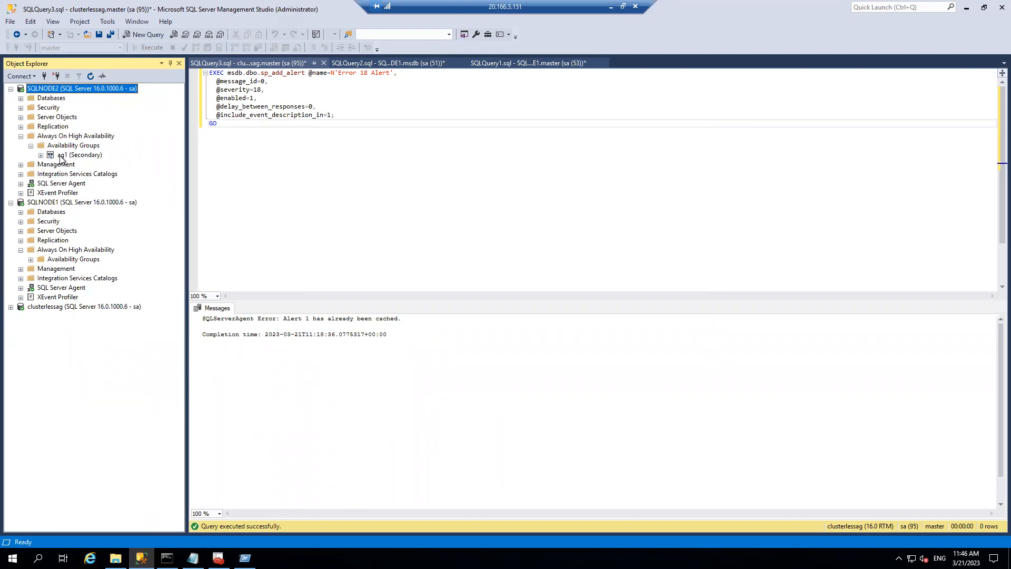
{"action": "left_click", "coordinate": [40, 155]}
{"action": "right_click", "coordinate": [69, 154]}
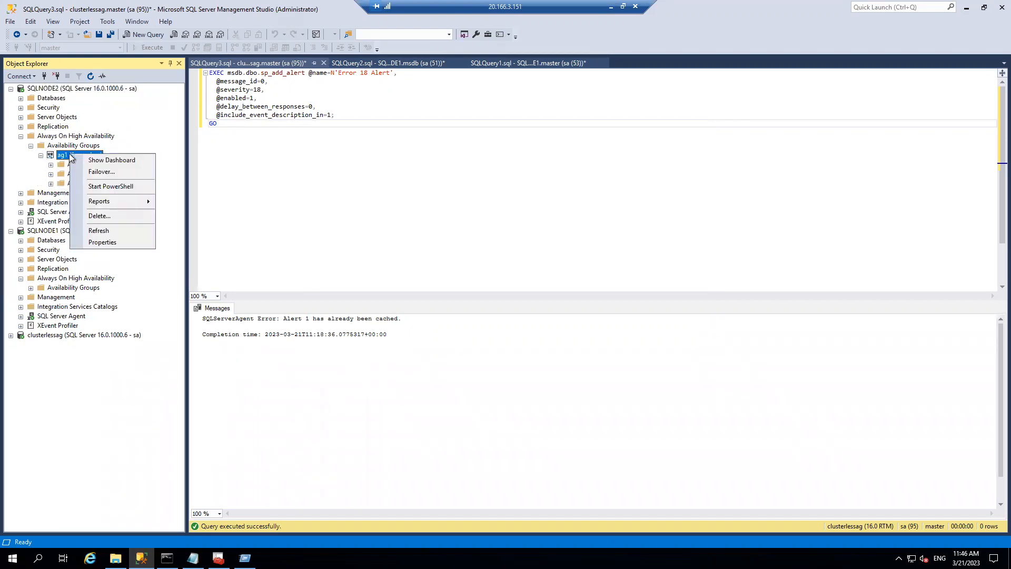
{"action": "left_click", "coordinate": [113, 213]}
- Confirm removing ag1 from SQLNODE2, then refresh SQLNODE2's availability group list
{"action": "left_click", "coordinate": [595, 401]}
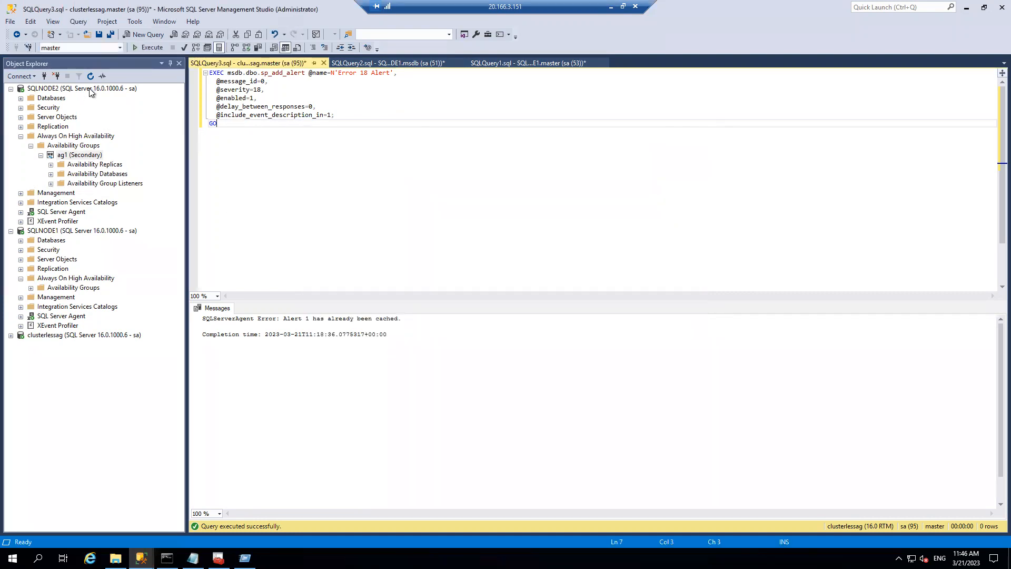
{"action": "right_click", "coordinate": [91, 89]}
{"action": "left_click", "coordinate": [131, 291]}
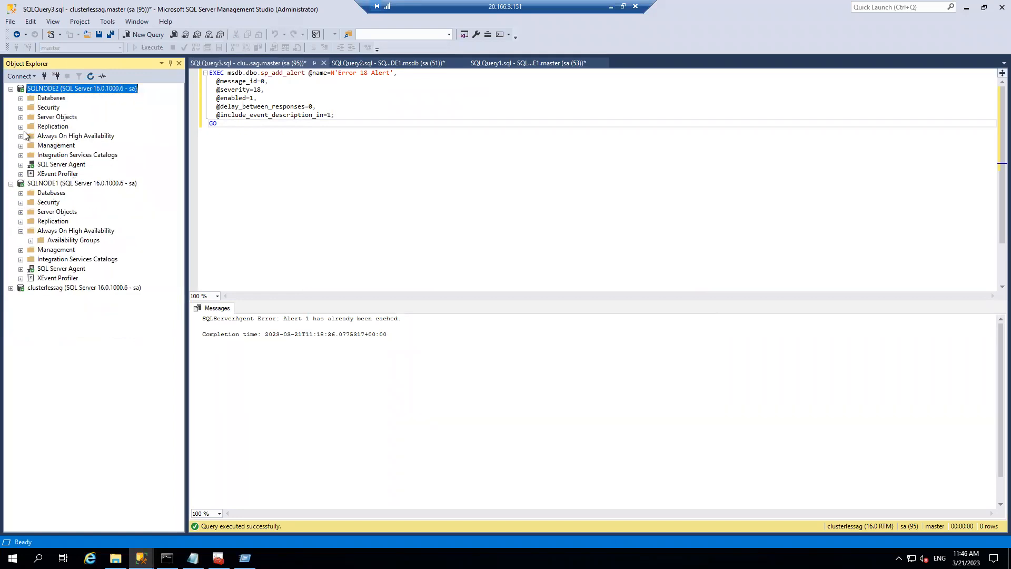
{"action": "left_click", "coordinate": [21, 137]}
{"action": "left_click", "coordinate": [31, 146]}
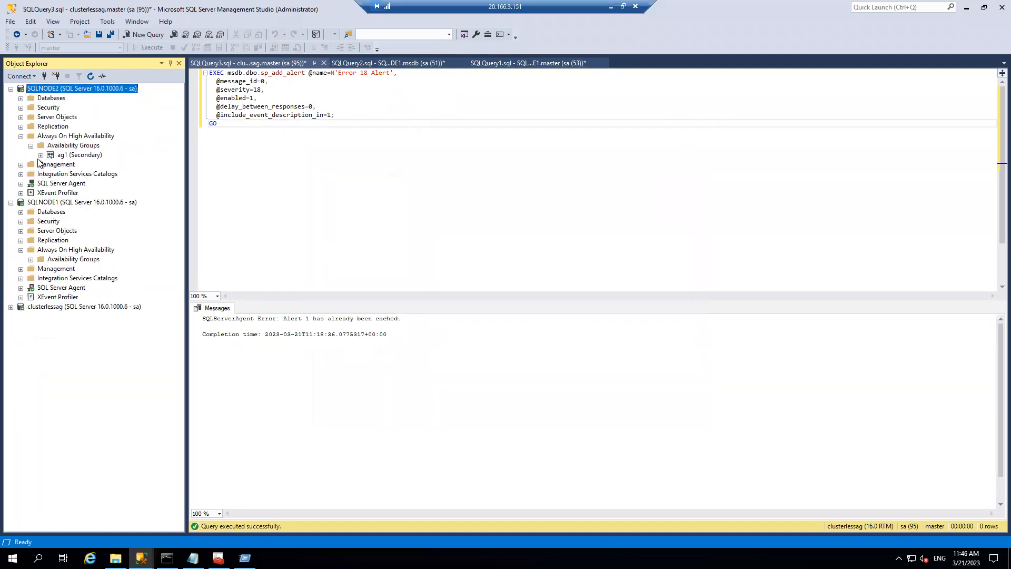
{"action": "mouse_move", "coordinate": [141, 557]}
{"action": "left_click", "coordinate": [198, 506]}
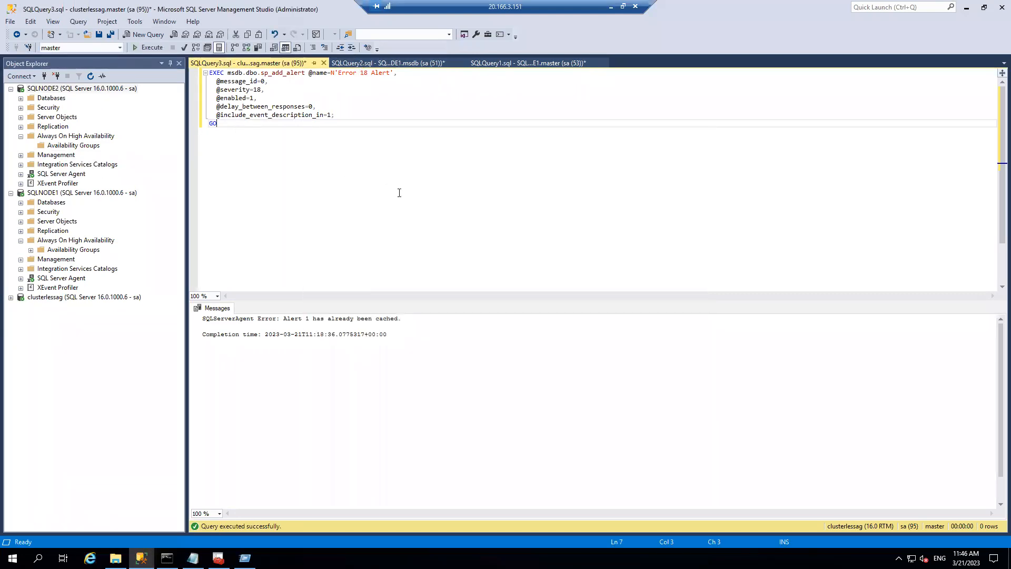
- Refresh SQLNODE1 and SQLNODE2 to verify neither lists any availability group
{"action": "right_click", "coordinate": [62, 193]}
{"action": "left_click", "coordinate": [97, 390]}
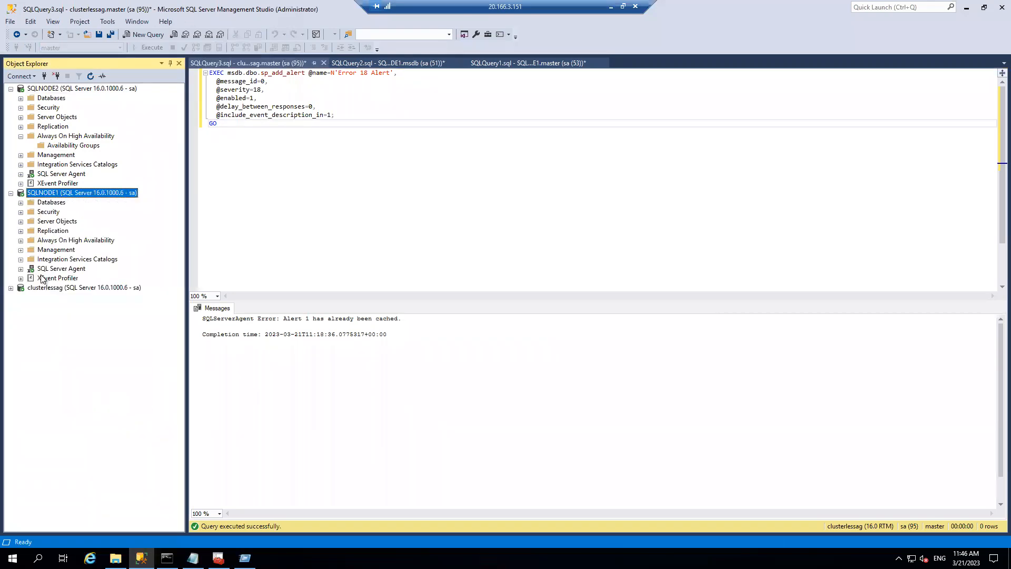
{"action": "left_click", "coordinate": [23, 241]}
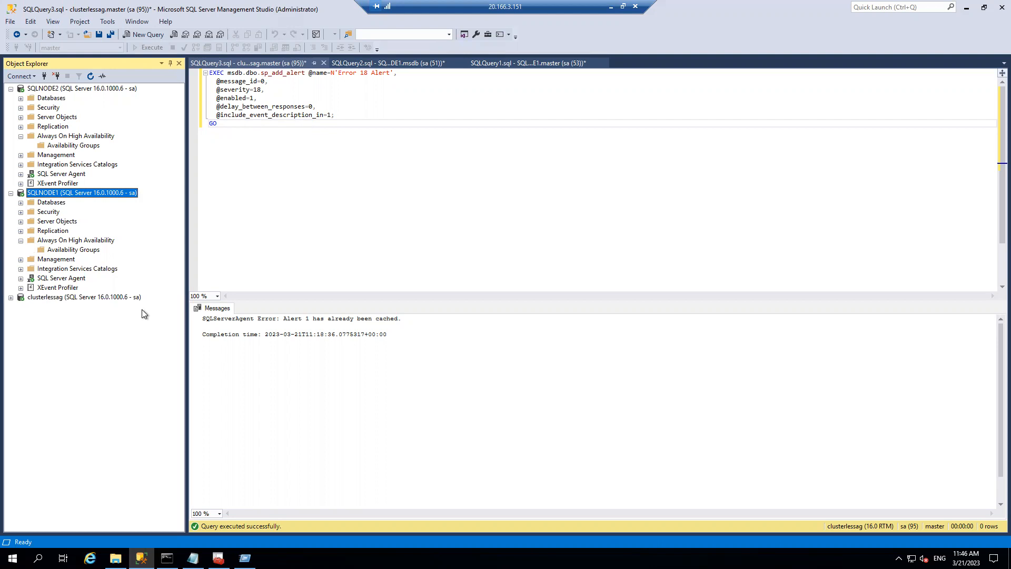
{"action": "right_click", "coordinate": [64, 146]}
{"action": "left_click", "coordinate": [109, 217]}
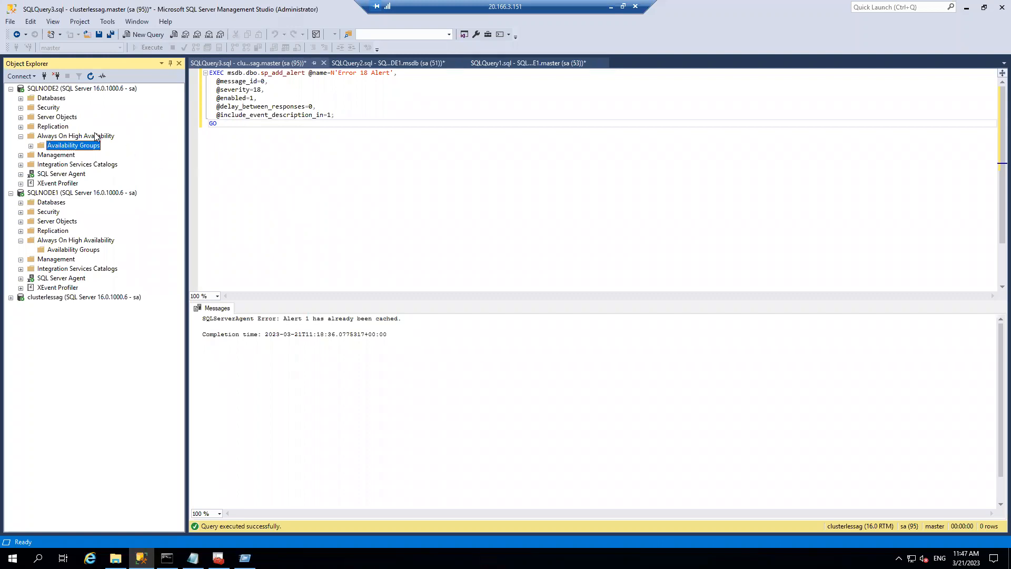
{"action": "right_click", "coordinate": [72, 249]}
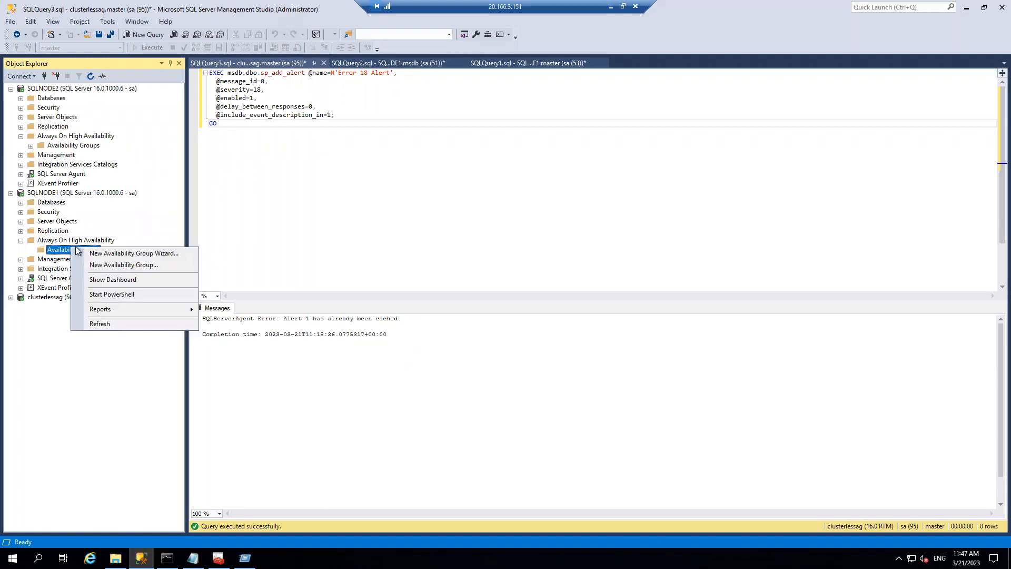
- Start a new availability group named agtest with cluster type NONE, leaving Contained unchecked
{"action": "left_click", "coordinate": [127, 254]}
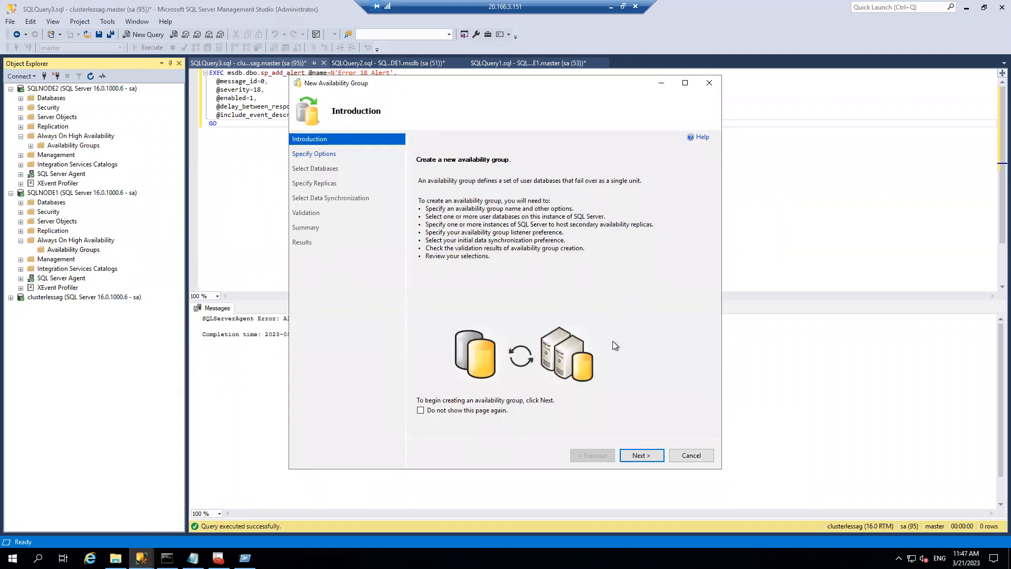
{"action": "left_click", "coordinate": [642, 455]}
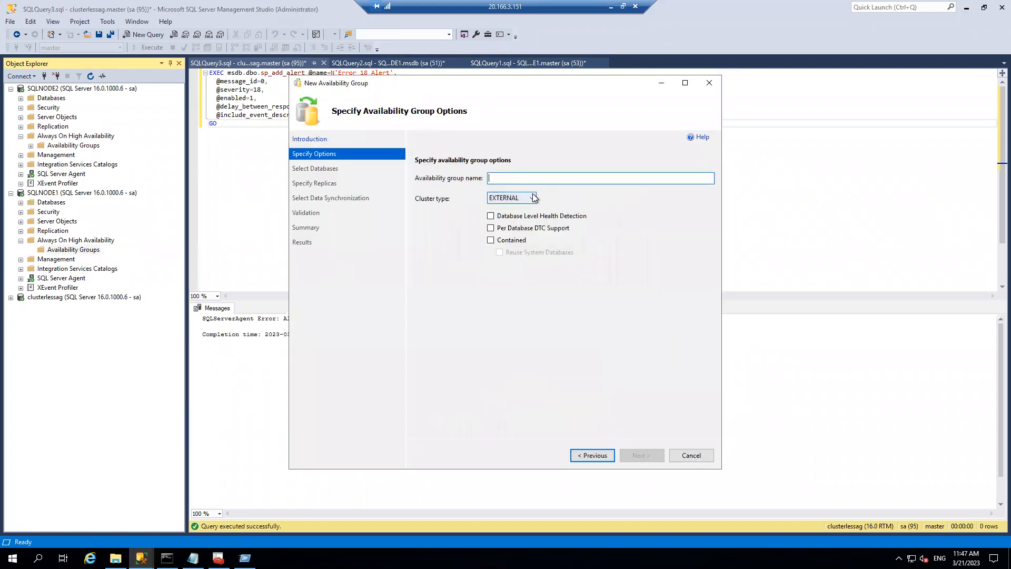
{"action": "mouse_move", "coordinate": [533, 198]}
{"action": "type", "text": "ag"}
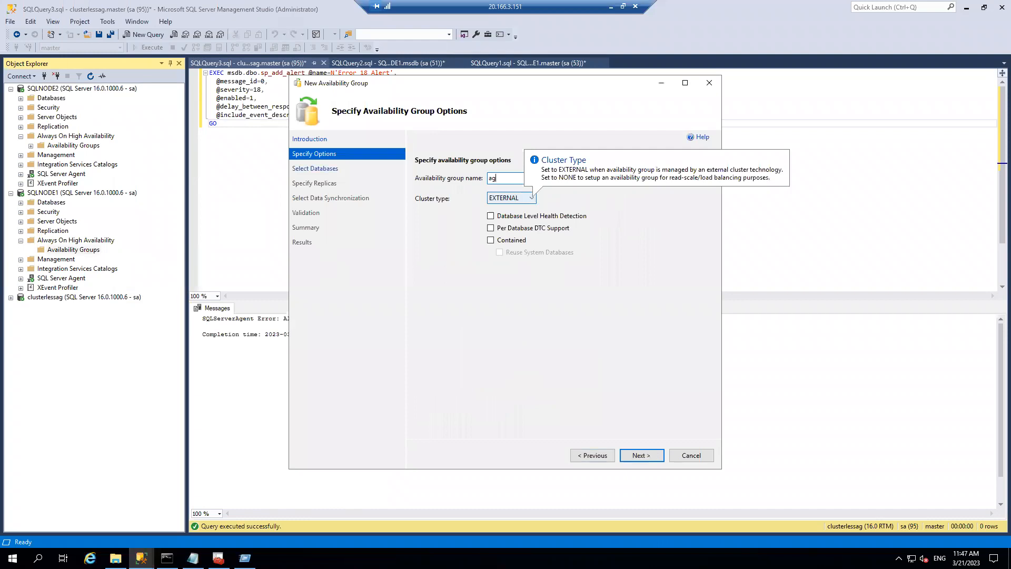
{"action": "type", "text": "test"}
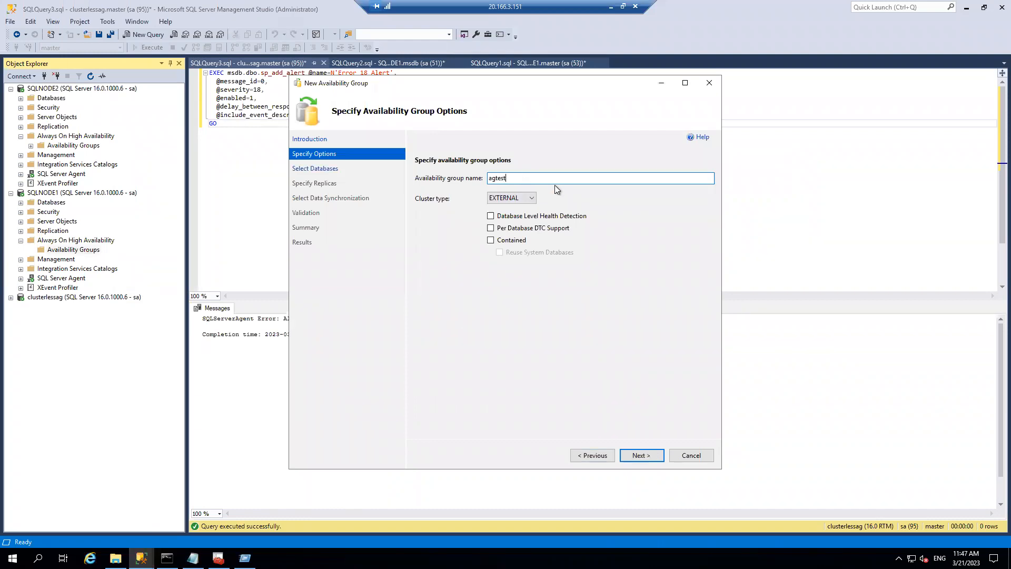
{"action": "left_click", "coordinate": [532, 199]}
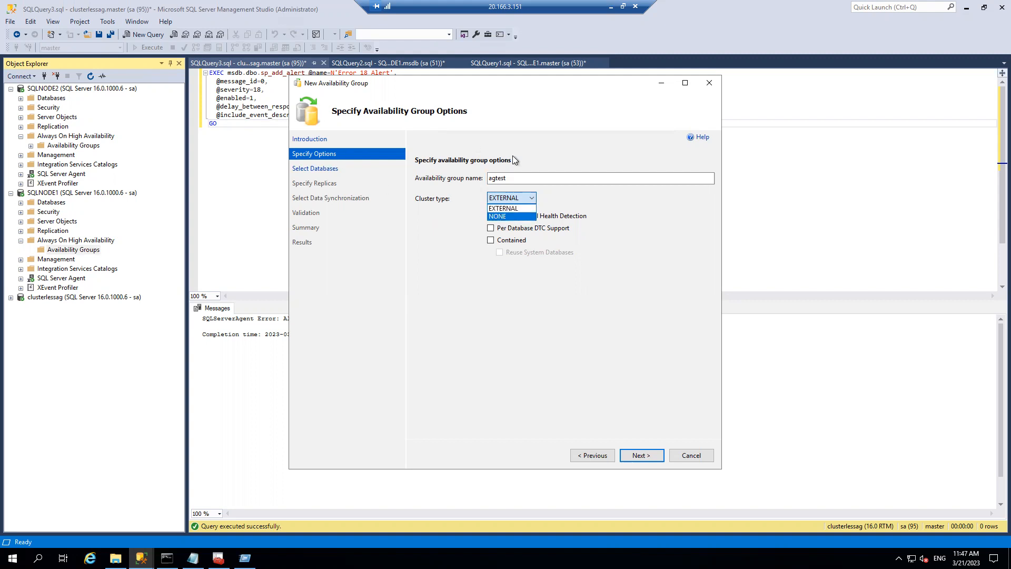
{"action": "left_click", "coordinate": [500, 216]}
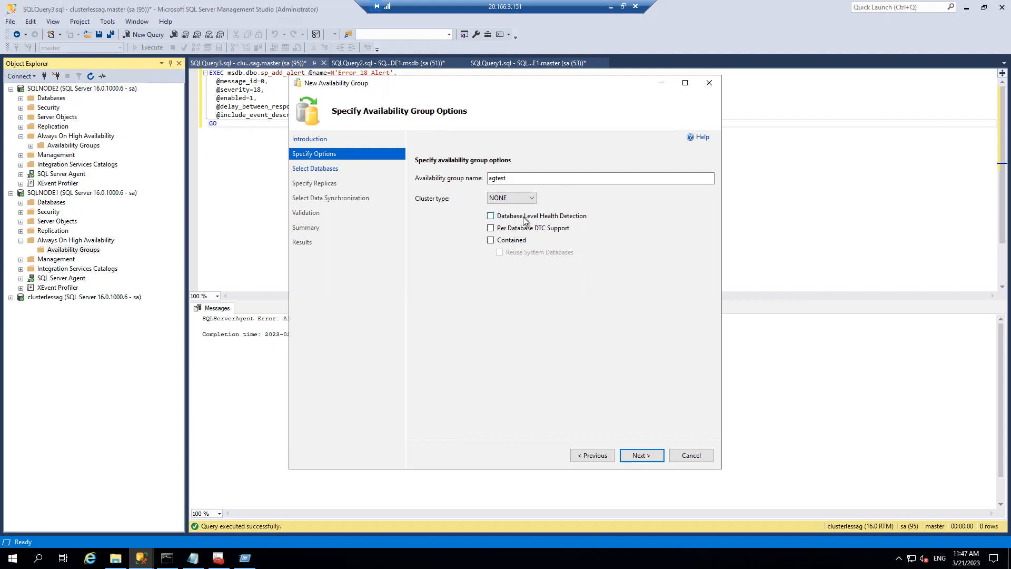
{"action": "left_click", "coordinate": [490, 240]}
{"action": "left_click", "coordinate": [491, 240]}
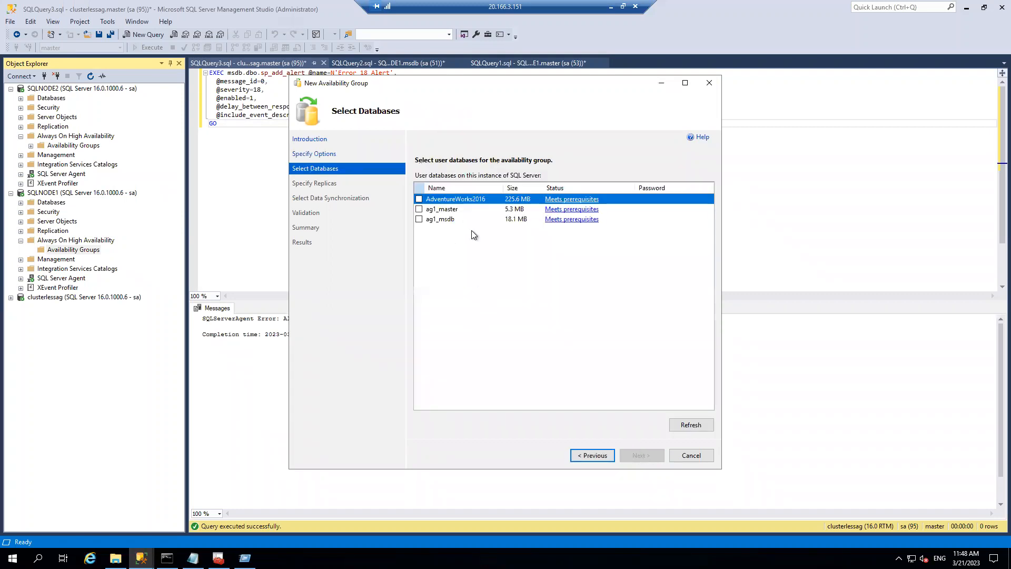
- Select AdventureWorks2016 and add SQLNODE2 as the secondary replica
{"action": "left_click", "coordinate": [419, 199]}
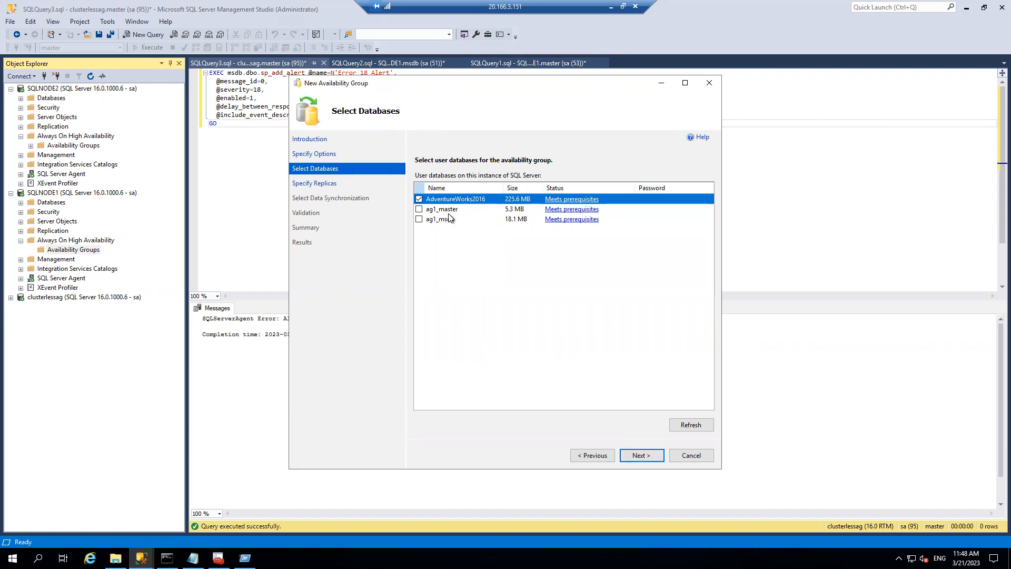
{"action": "left_click", "coordinate": [637, 454]}
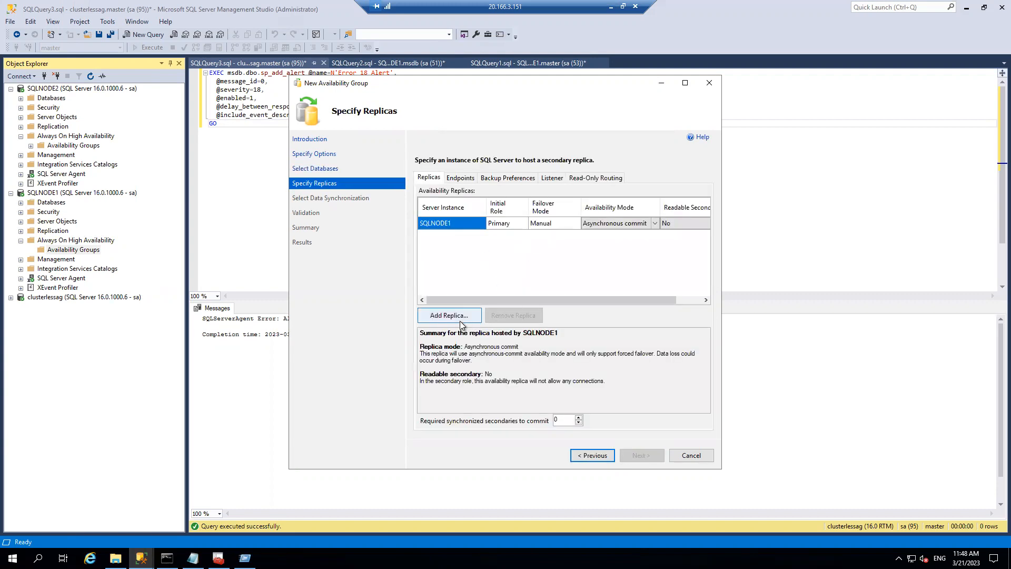
{"action": "left_click", "coordinate": [449, 315]}
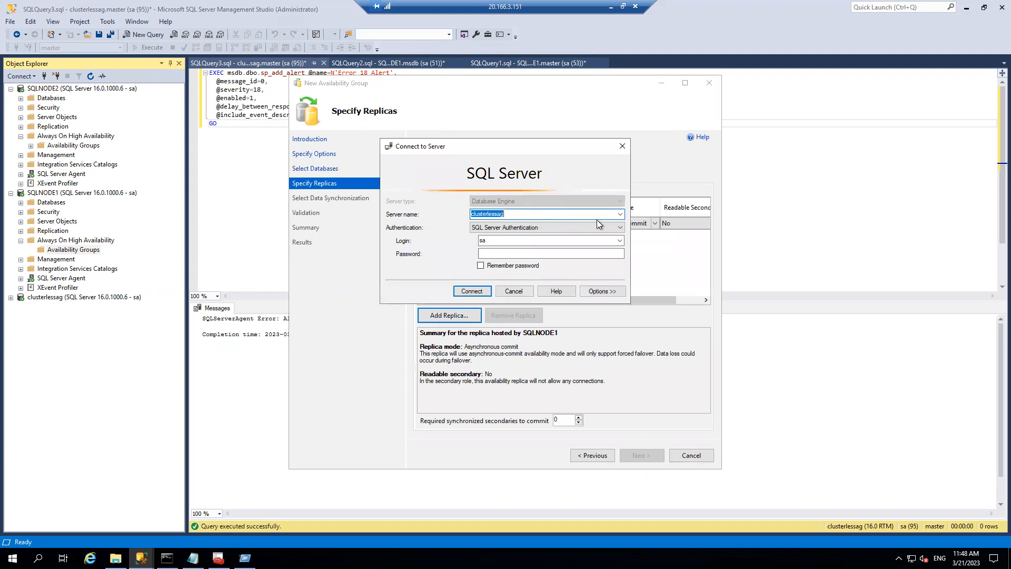
{"action": "left_click", "coordinate": [619, 214]}
{"action": "left_click", "coordinate": [505, 236]}
{"action": "left_click", "coordinate": [472, 291]}
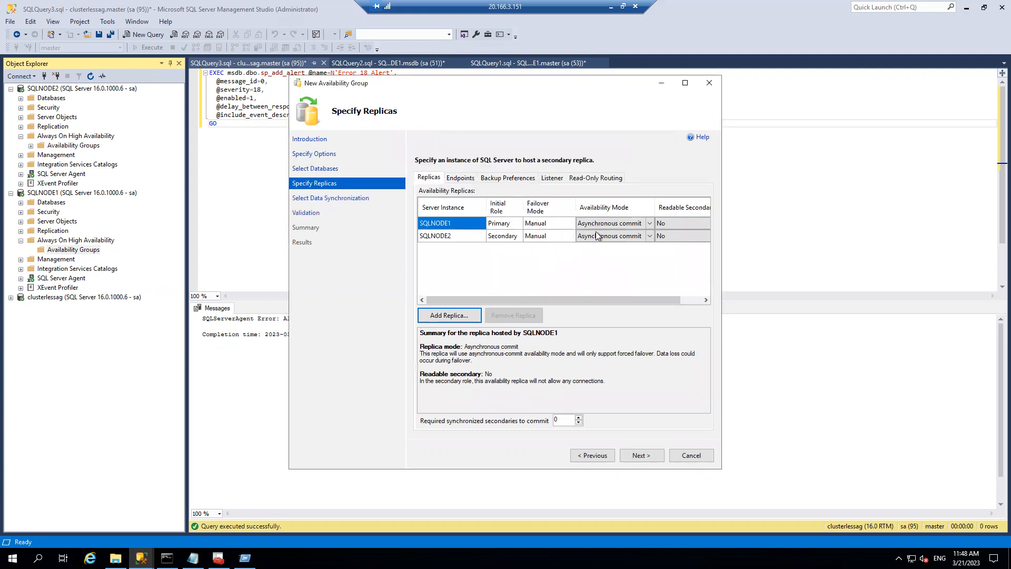
{"action": "left_click_drag", "start_coordinate": [481, 299], "coordinate": [504, 315]}
- Keep automatic seeding, pass validation, and finish creating agtest, viewing the step details
{"action": "left_click", "coordinate": [643, 455]}
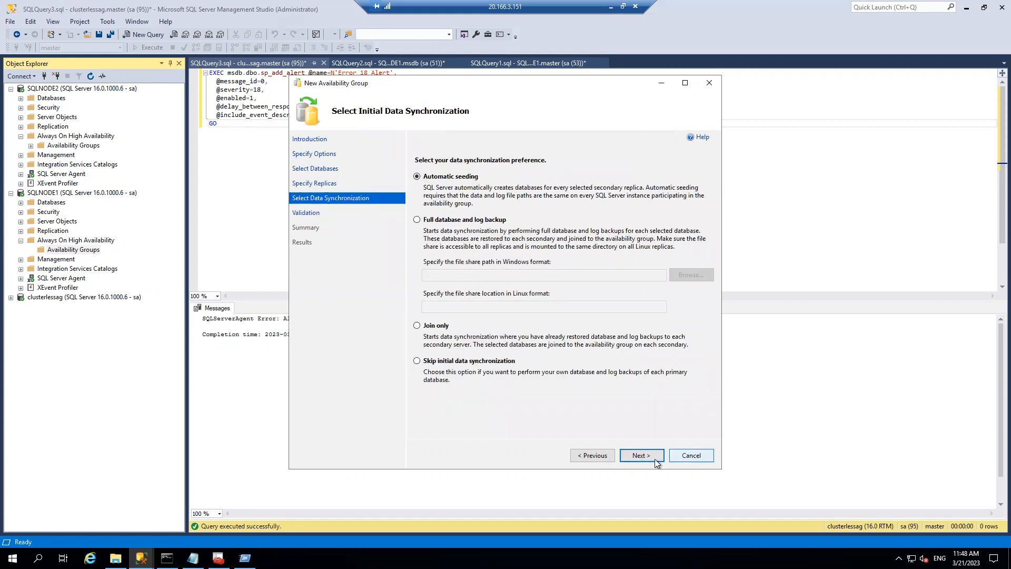
{"action": "left_click", "coordinate": [642, 456]}
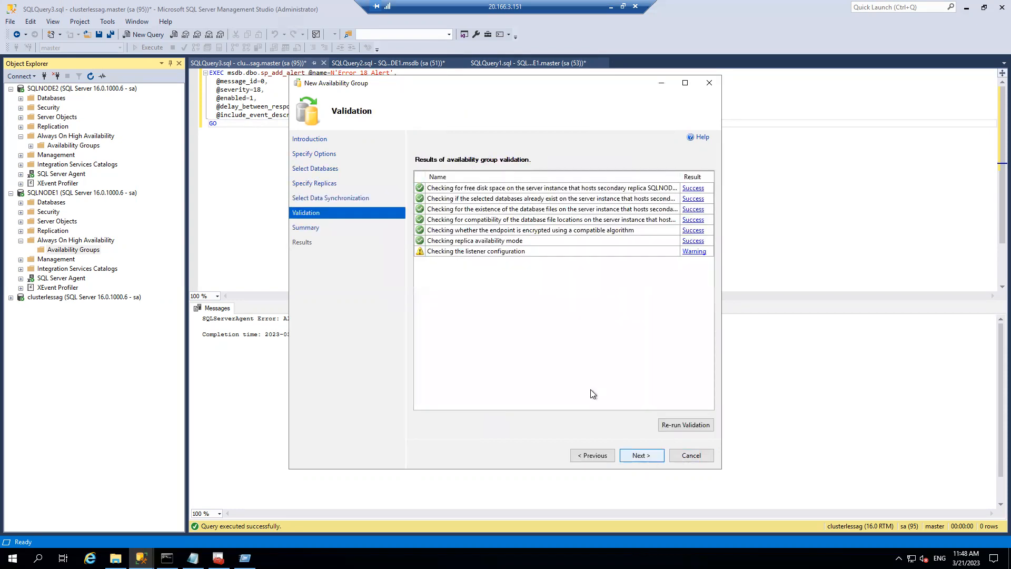
{"action": "left_click", "coordinate": [639, 457]}
{"action": "left_click", "coordinate": [649, 456]}
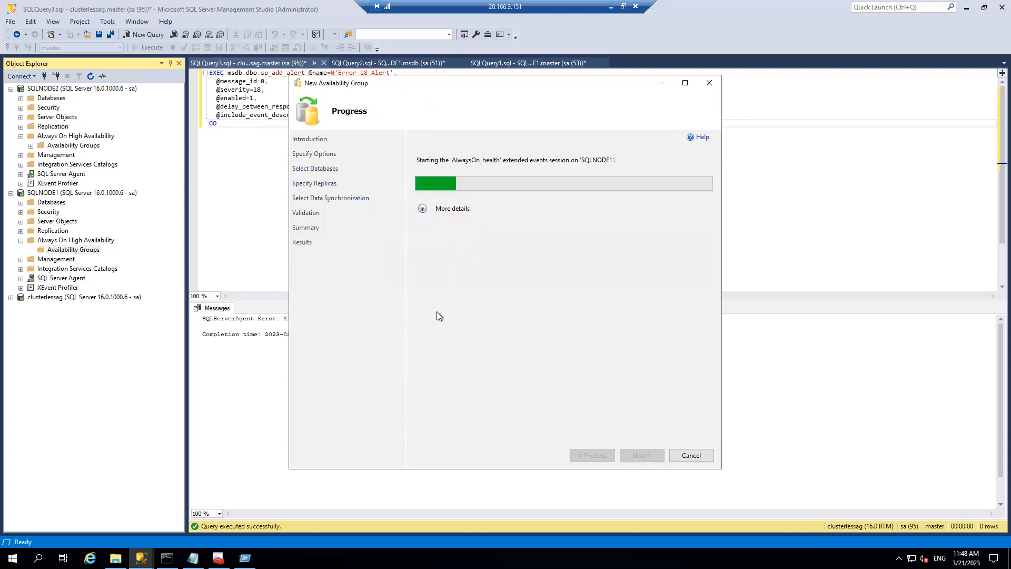
{"action": "left_click", "coordinate": [423, 209]}
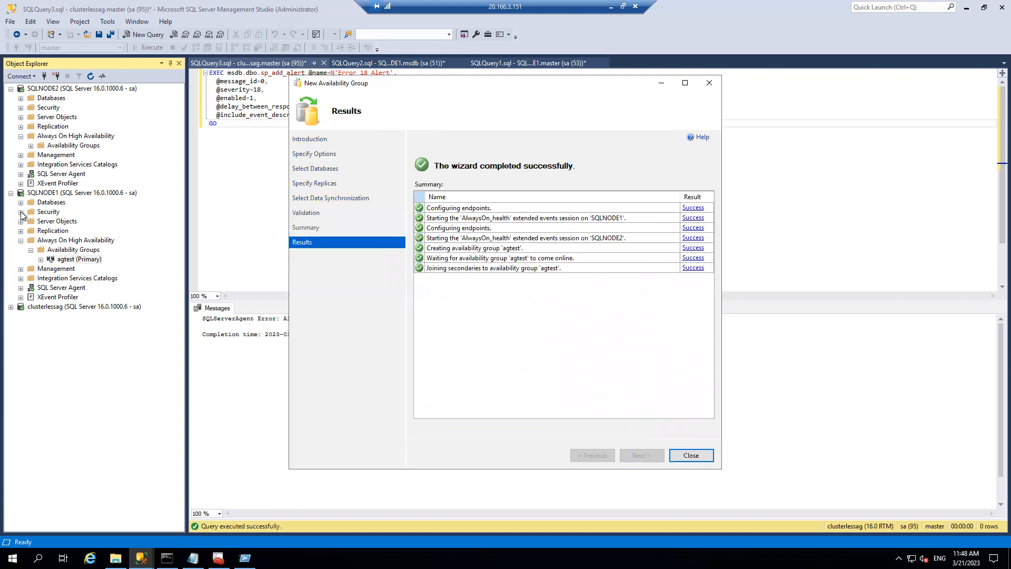
- Close the wizard, expand agtest's Availability Replicas, and refresh SQLNODE1's Databases list
{"action": "left_click", "coordinate": [705, 460]}
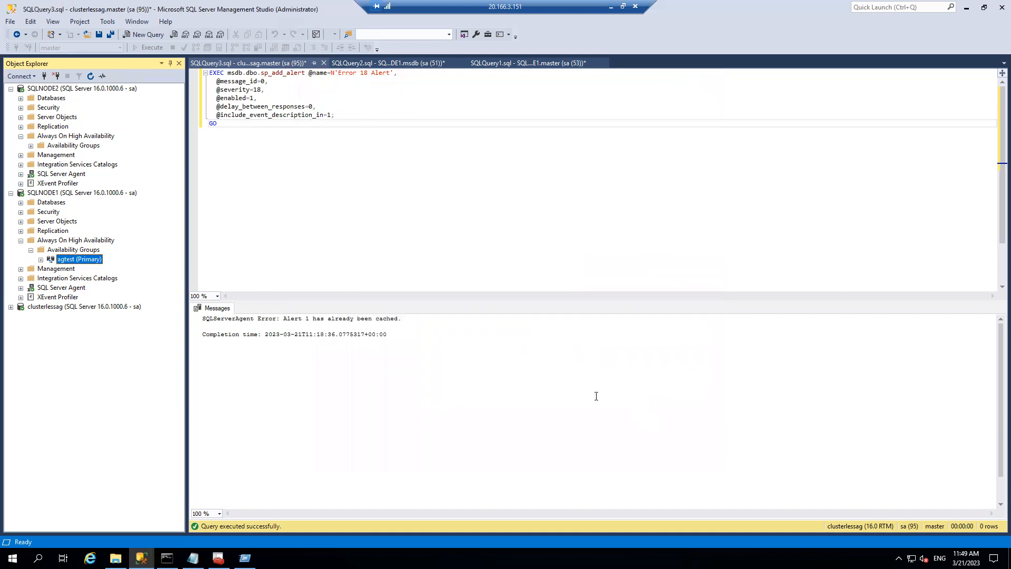
{"action": "left_click", "coordinate": [40, 259]}
{"action": "left_click", "coordinate": [51, 270]}
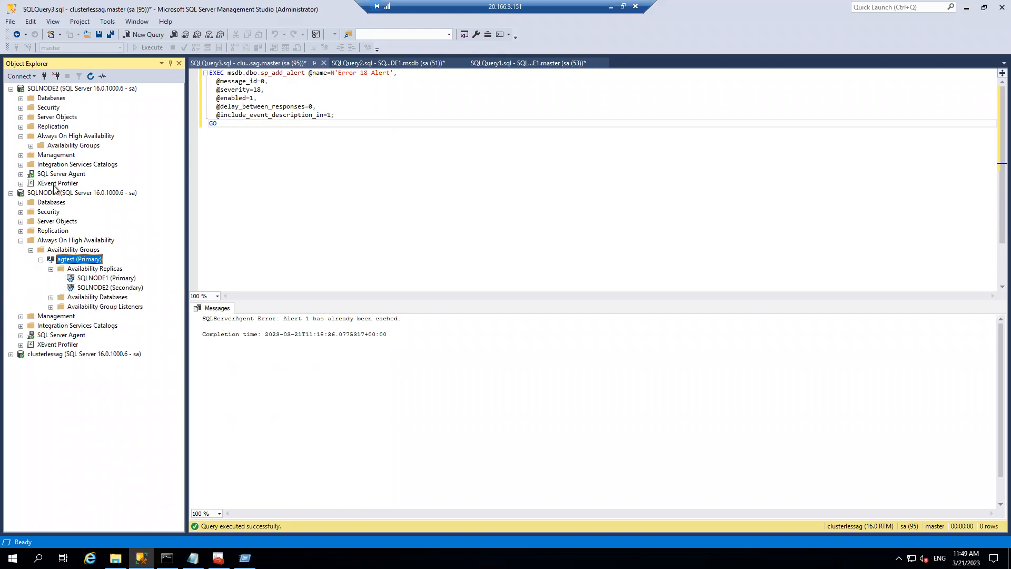
{"action": "left_click", "coordinate": [21, 203]}
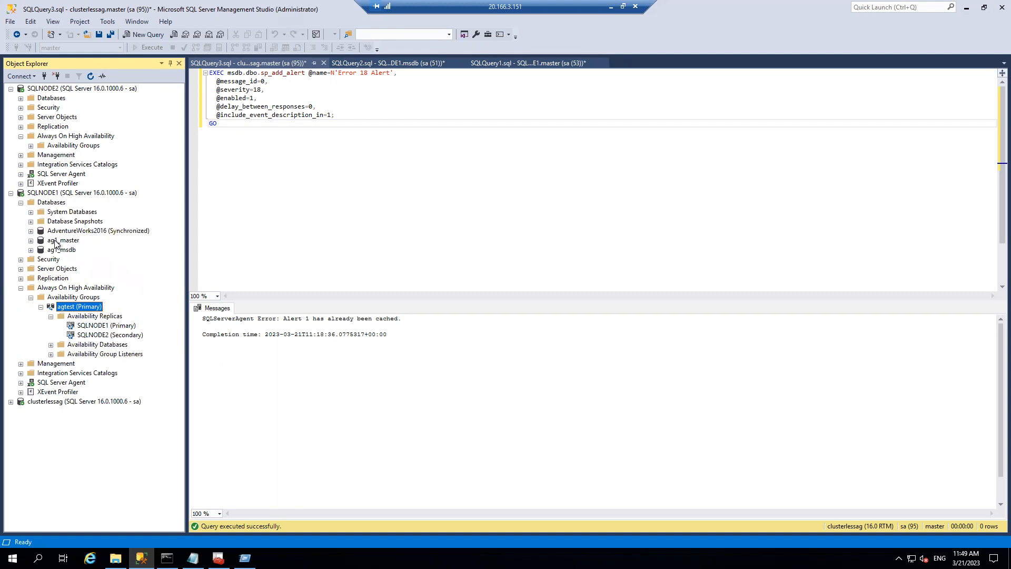
{"action": "left_click", "coordinate": [61, 203]}
{"action": "right_click", "coordinate": [60, 204]}
{"action": "left_click", "coordinate": [114, 332]}
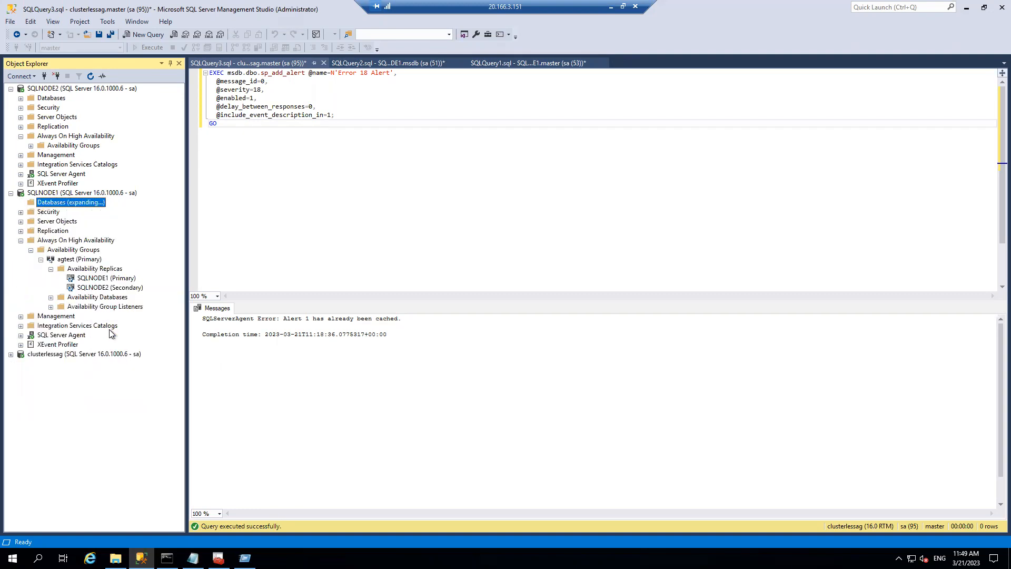
- Create a new database named testdb on SQLNODE1
{"action": "right_click", "coordinate": [63, 205]}
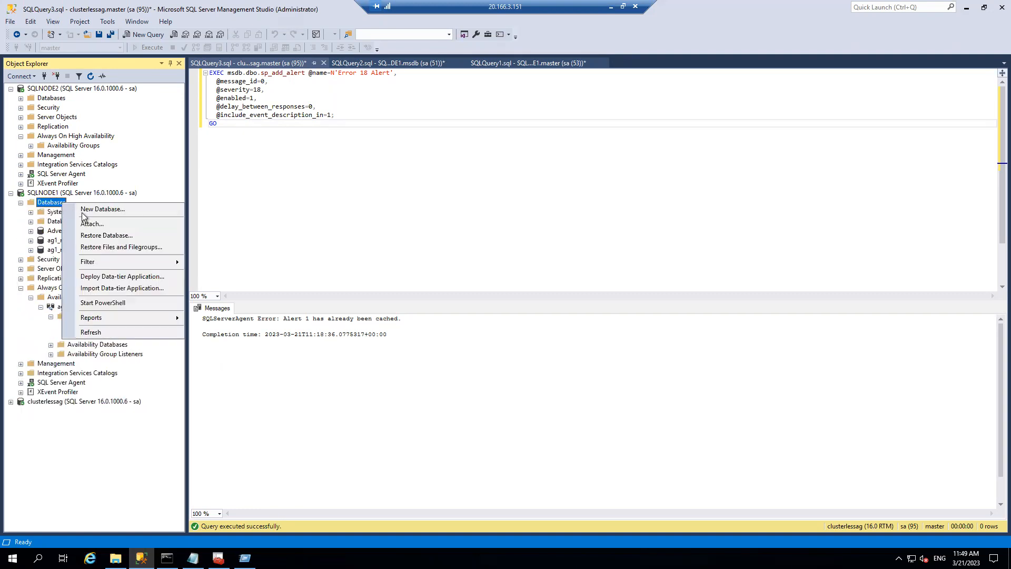
{"action": "left_click", "coordinate": [88, 211]}
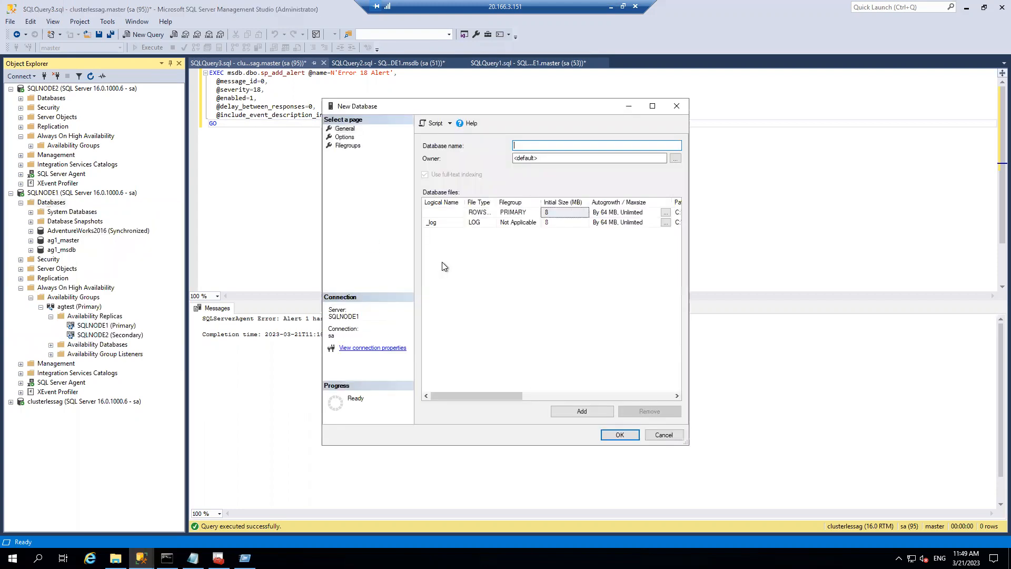
{"action": "type", "text": "testdb"}
{"action": "left_click", "coordinate": [345, 137]}
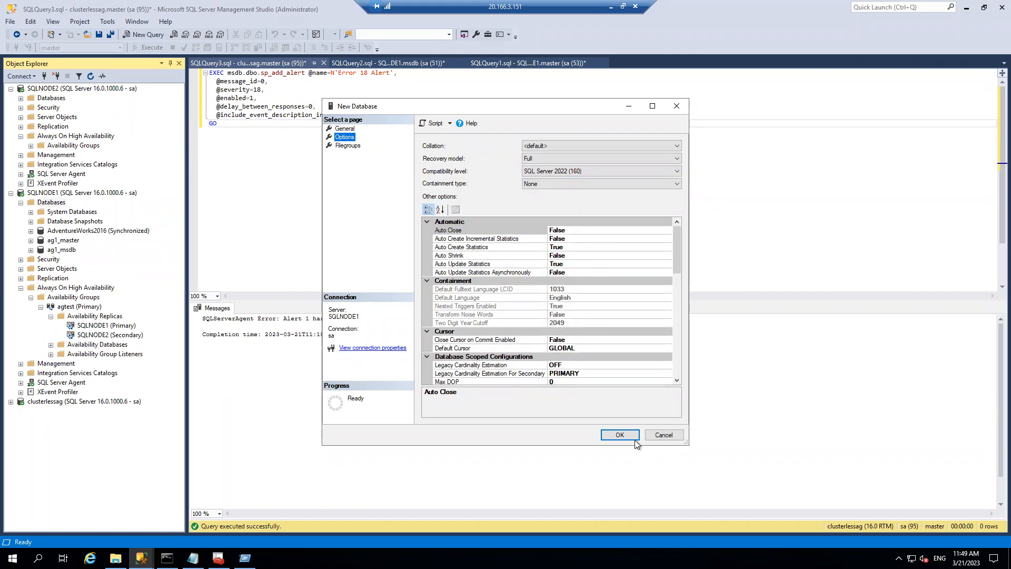
{"action": "left_click", "coordinate": [619, 435]}
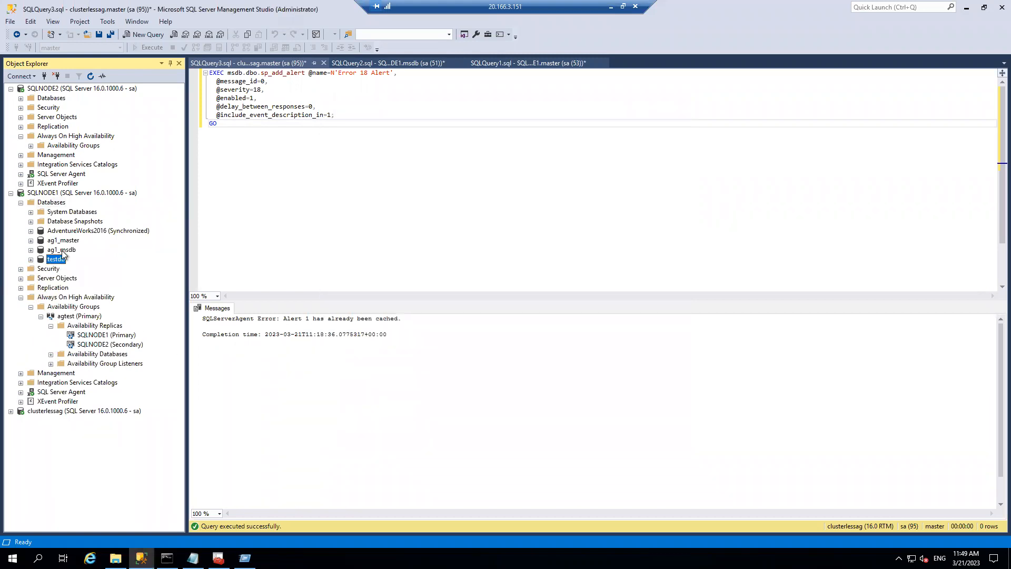
- Run a full backup of testdb and dismiss the success message
{"action": "right_click", "coordinate": [61, 258]}
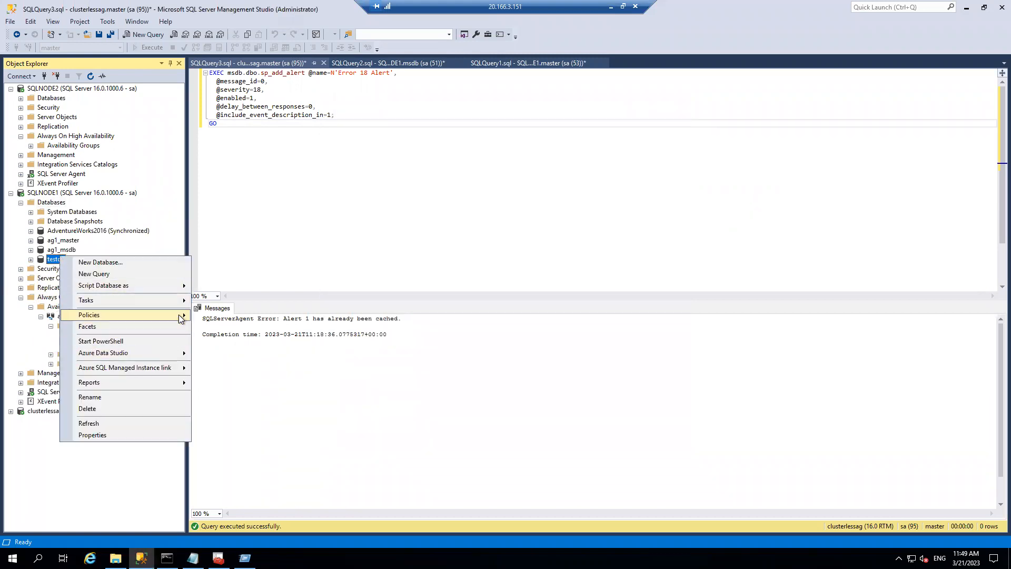
{"action": "mouse_move", "coordinate": [177, 300]}
{"action": "left_click", "coordinate": [257, 314]}
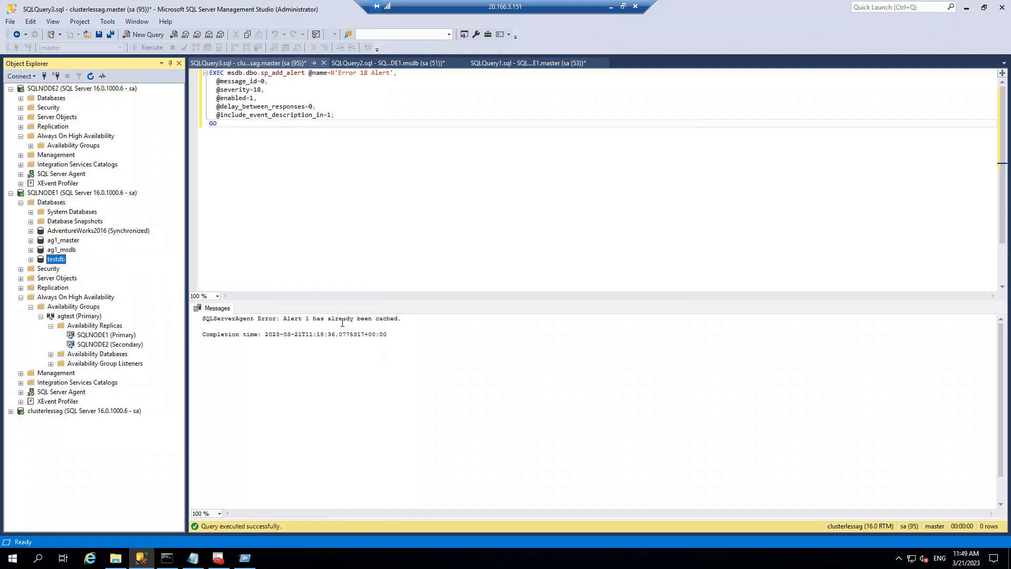
{"action": "left_click", "coordinate": [731, 440]}
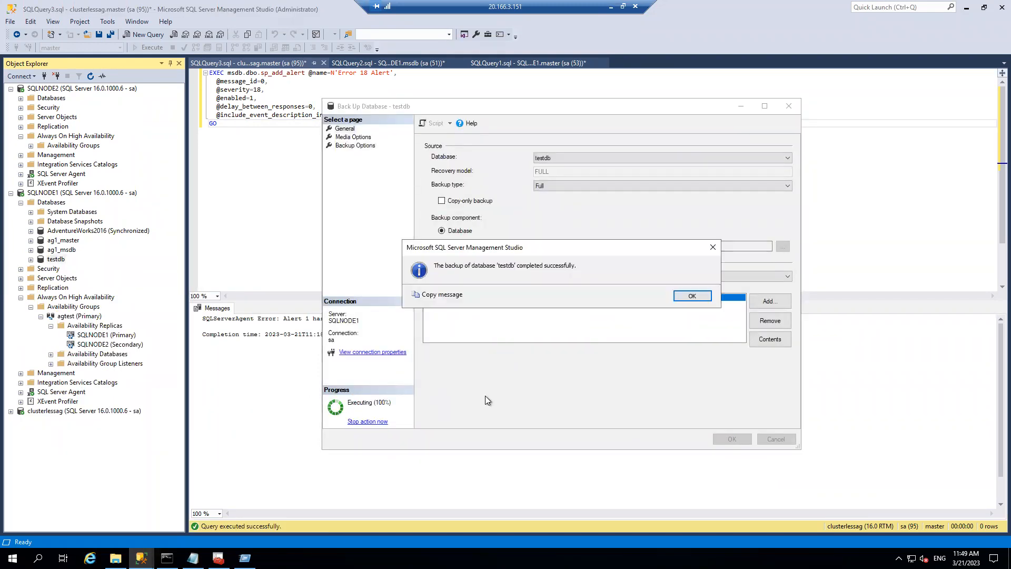
{"action": "left_click", "coordinate": [688, 298]}
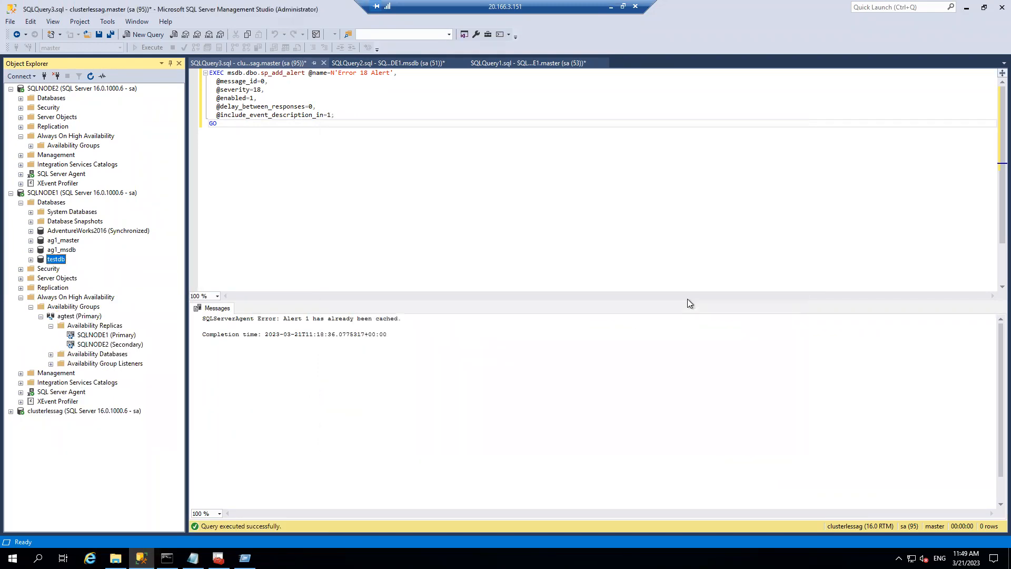
{"action": "left_click", "coordinate": [51, 355]}
- Begin adding testdb to agtest's availability databases in the Add Database wizard
{"action": "right_click", "coordinate": [106, 355]}
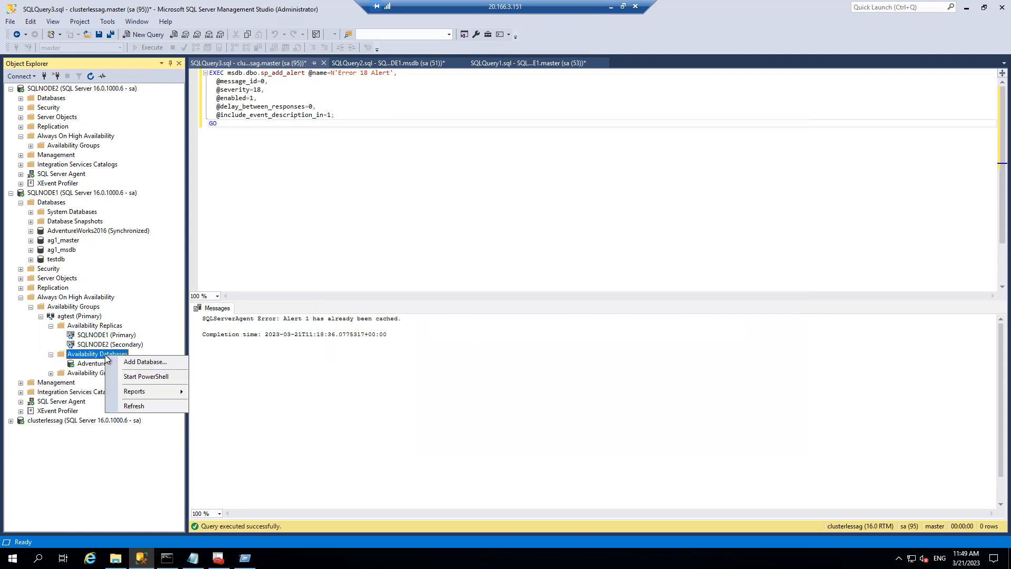
{"action": "left_click", "coordinate": [131, 363]}
{"action": "left_click", "coordinate": [642, 455]}
{"action": "left_click", "coordinate": [420, 229]}
{"action": "left_click", "coordinate": [642, 455]}
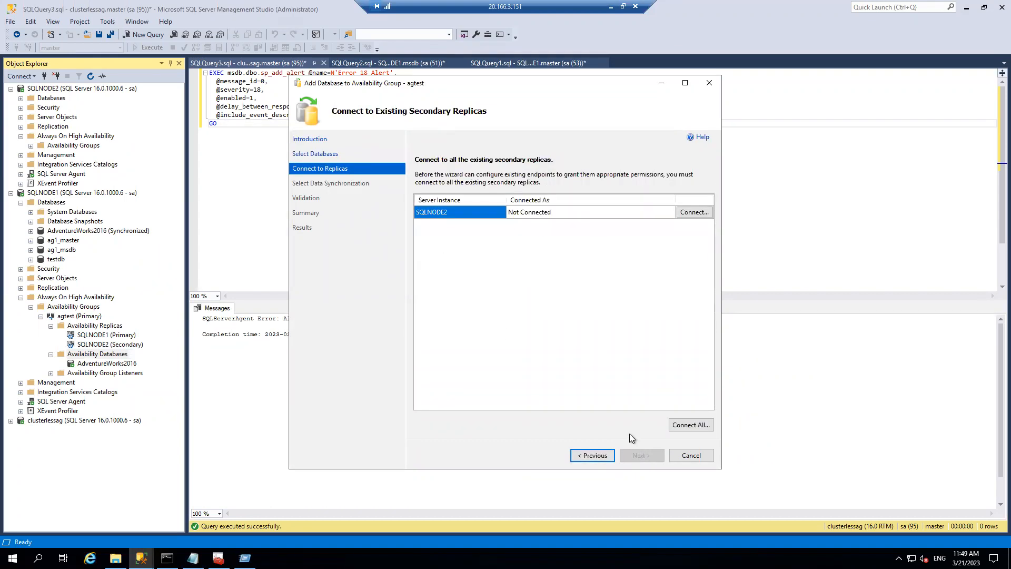
- Step back and forth through the wizard, then cancel it and confirm abandoning
{"action": "left_click", "coordinate": [596, 450]}
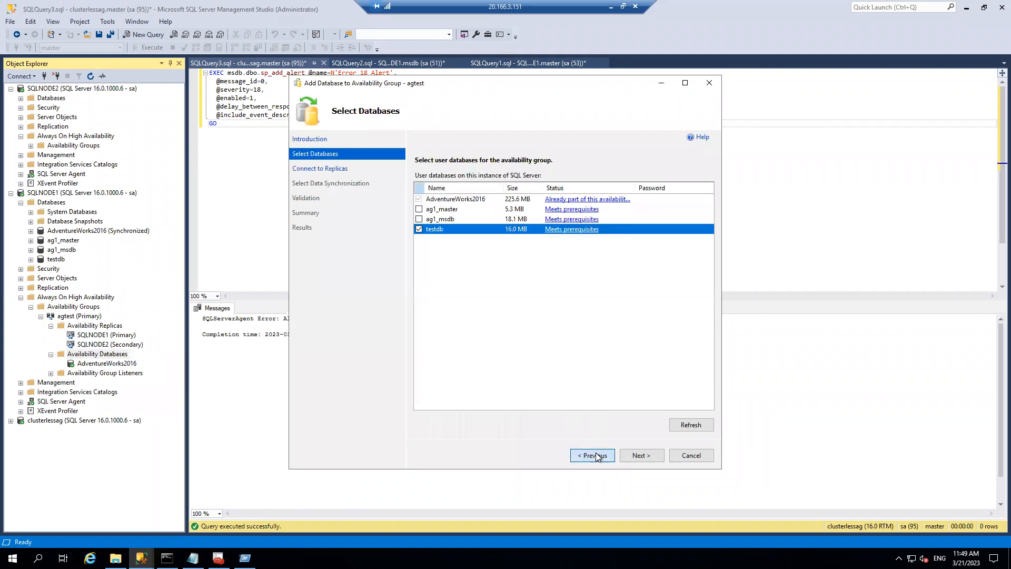
{"action": "left_click", "coordinate": [596, 453]}
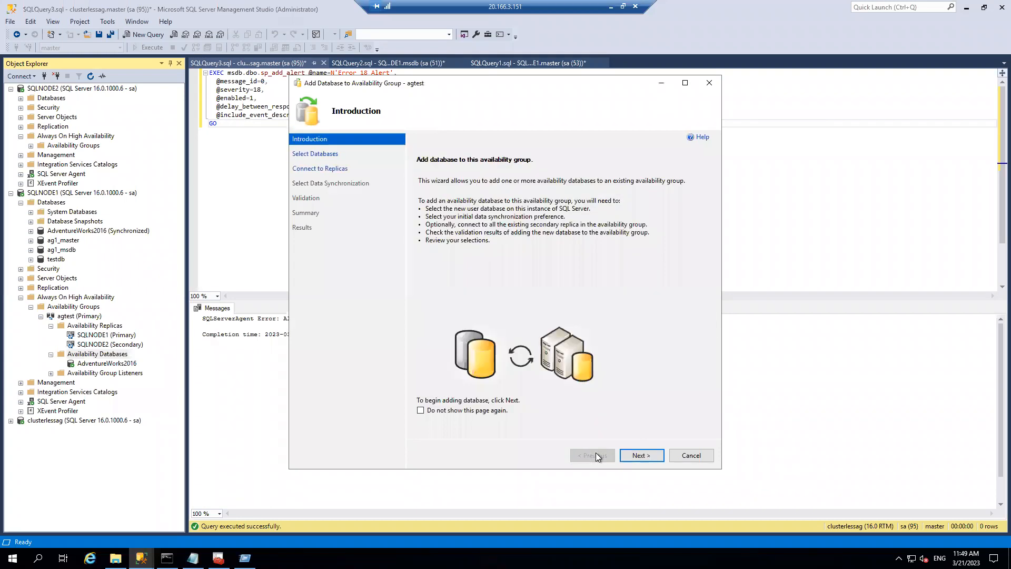
{"action": "left_click", "coordinate": [627, 457]}
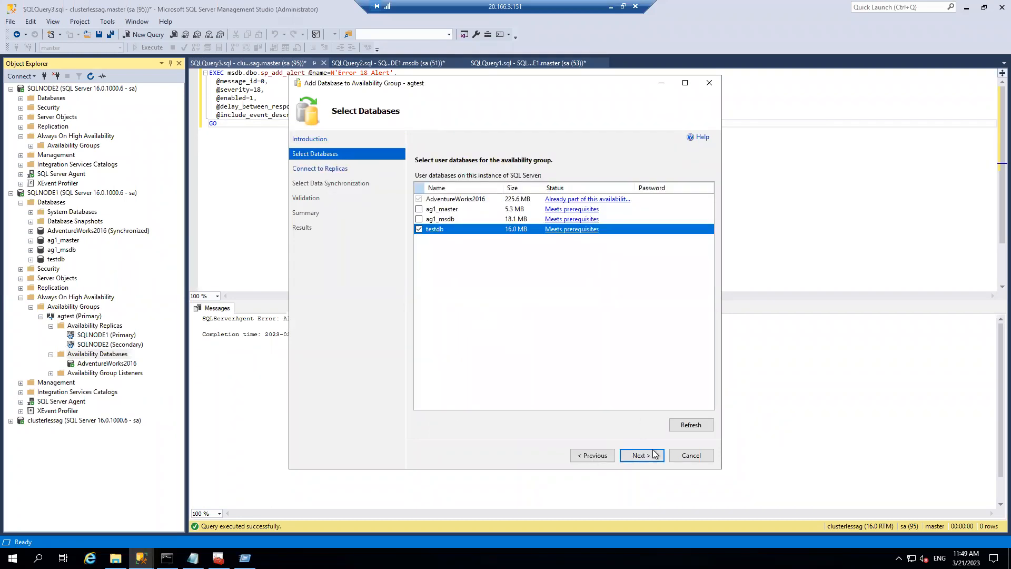
{"action": "left_click", "coordinate": [692, 455]}
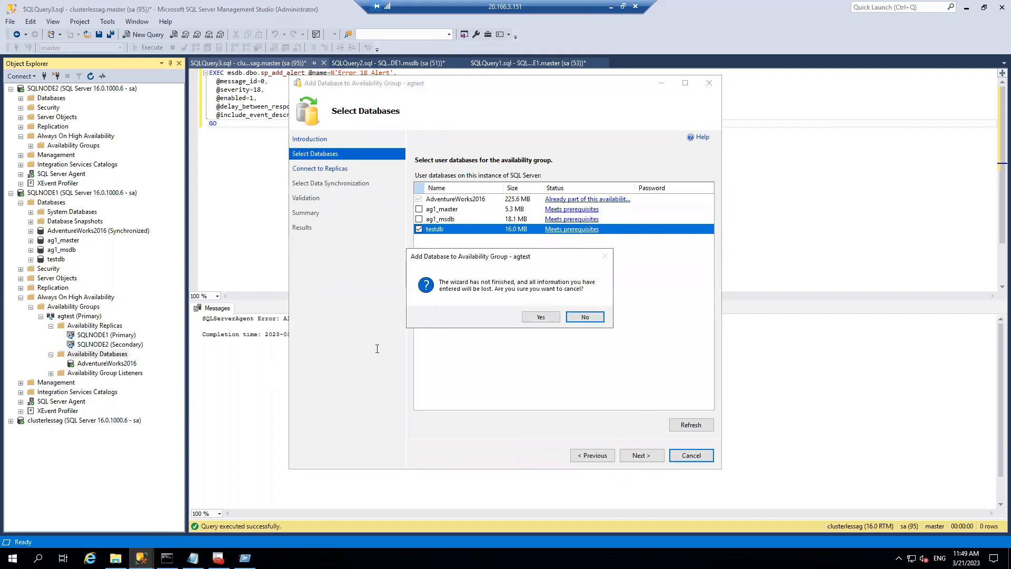
{"action": "left_click", "coordinate": [539, 318]}
{"action": "right_click", "coordinate": [82, 316]}
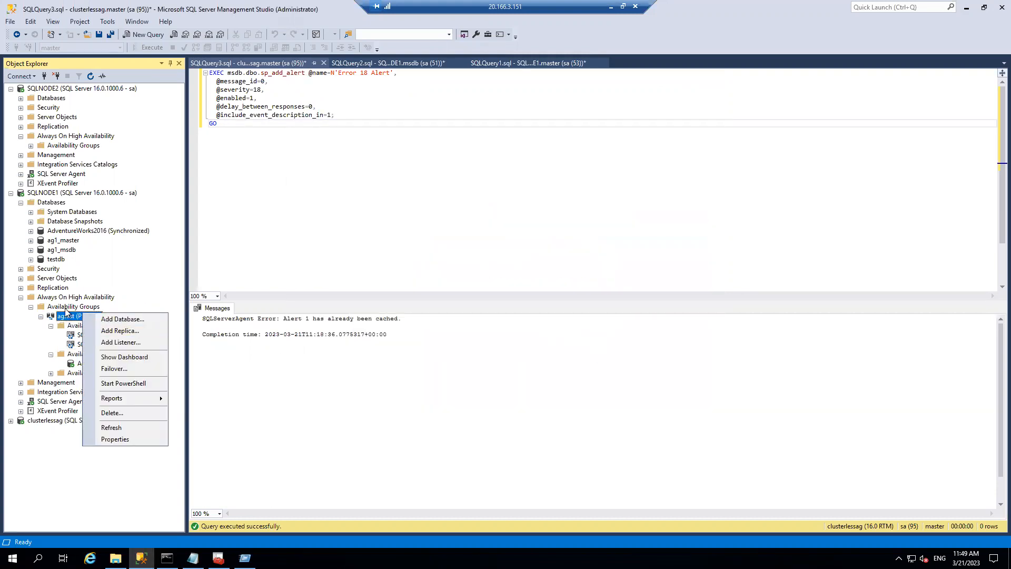
- Start a new availability group named containedAG and mark it Contained
{"action": "right_click", "coordinate": [68, 307]}
{"action": "left_click", "coordinate": [111, 322]}
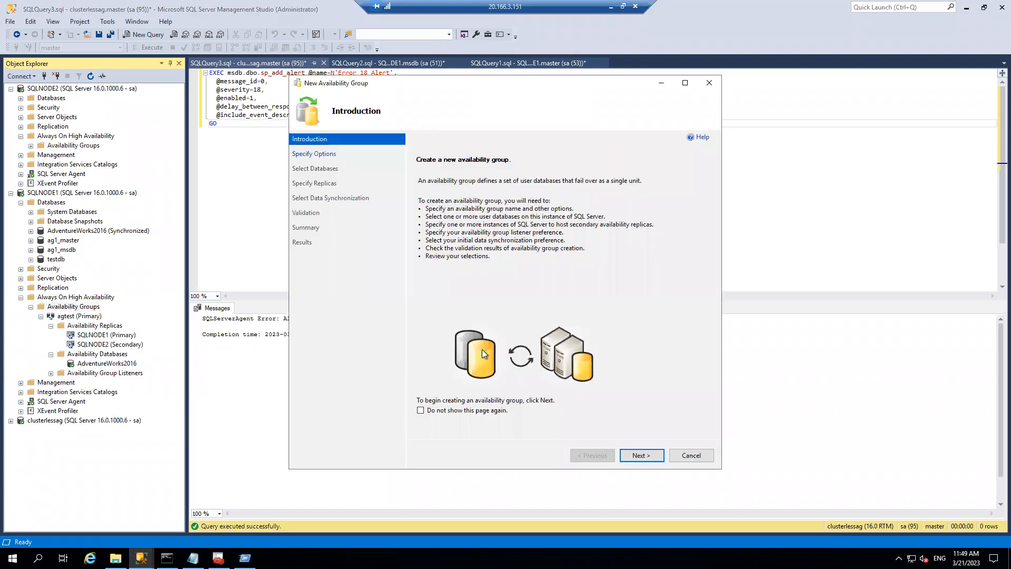
{"action": "left_click", "coordinate": [639, 455]}
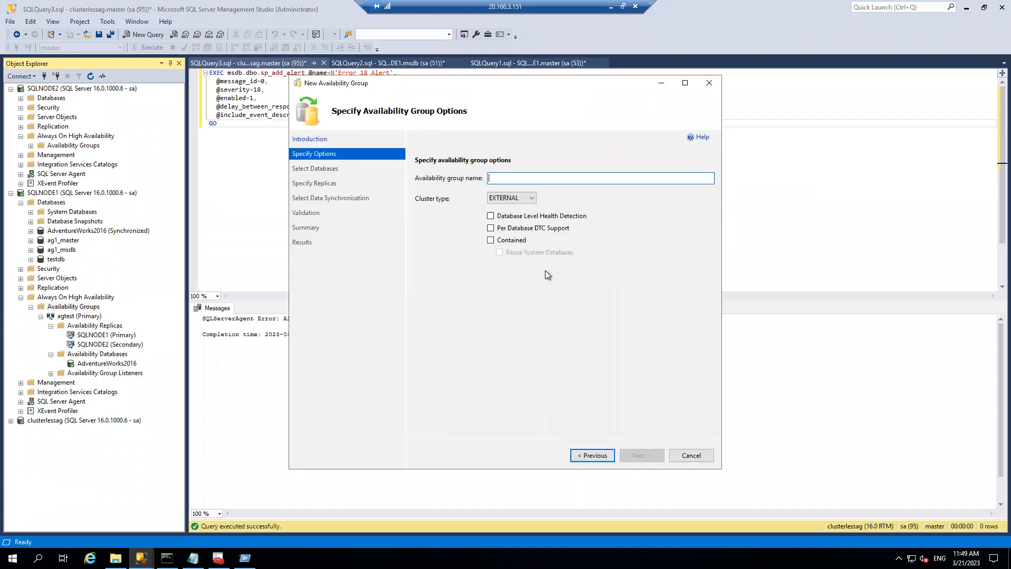
{"action": "type", "text": "ag"}
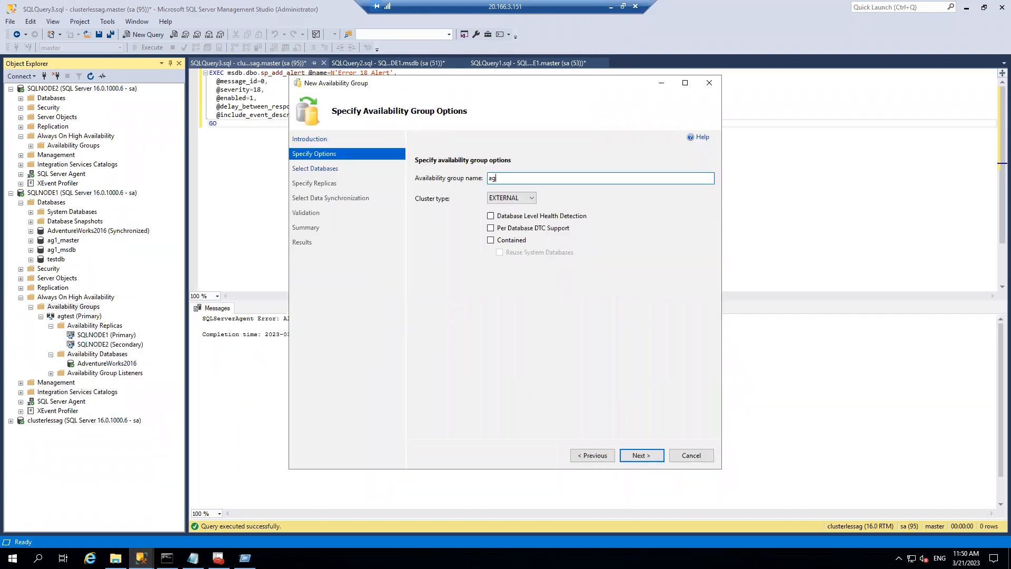
{"action": "key", "text": "BackSpace"}
{"action": "key", "text": "BackSpace"}
{"action": "type", "text": "cont"}
{"action": "left_click", "coordinate": [490, 240]}
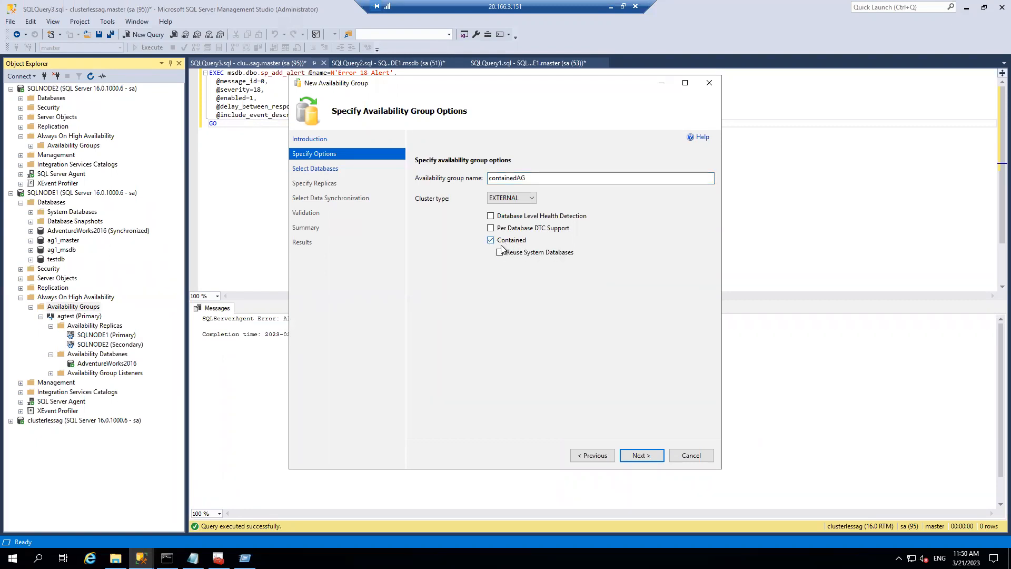
{"action": "left_click", "coordinate": [636, 458]}
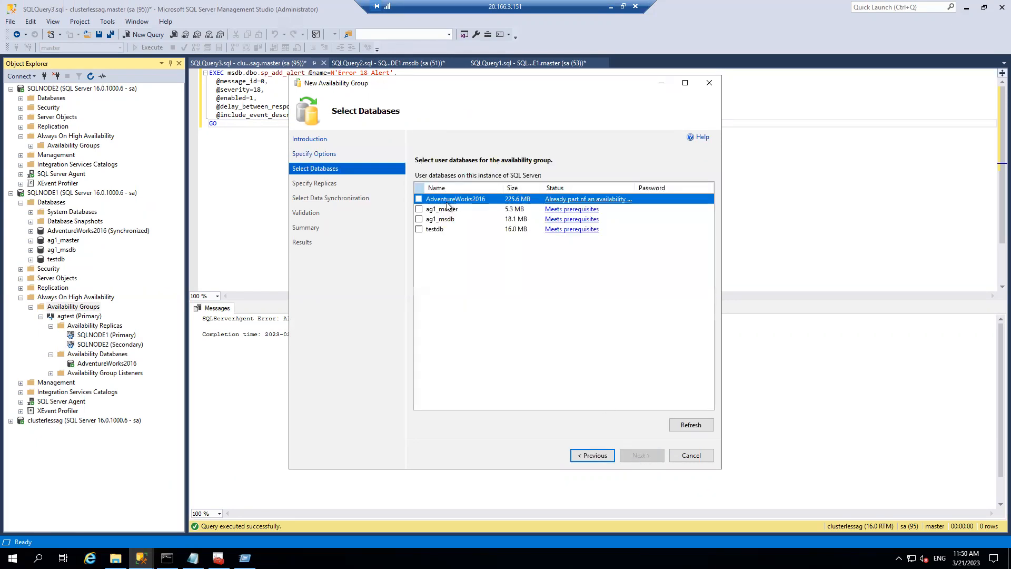
- Include testdb, try adding SQLNODE2 as a replica, cancel the stalled connection, and go back
{"action": "left_click", "coordinate": [420, 229]}
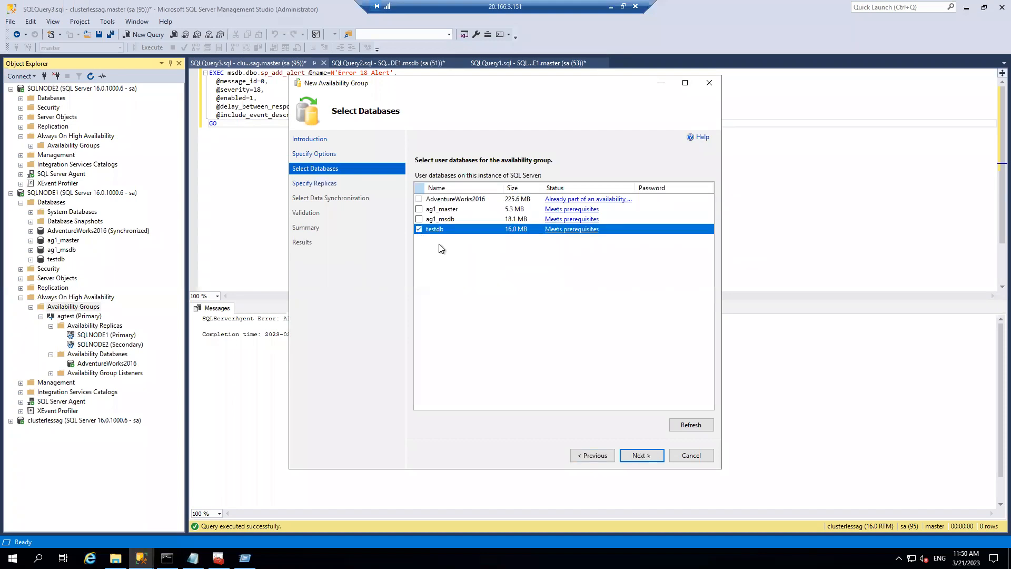
{"action": "left_click", "coordinate": [642, 456]}
{"action": "left_click", "coordinate": [460, 315]}
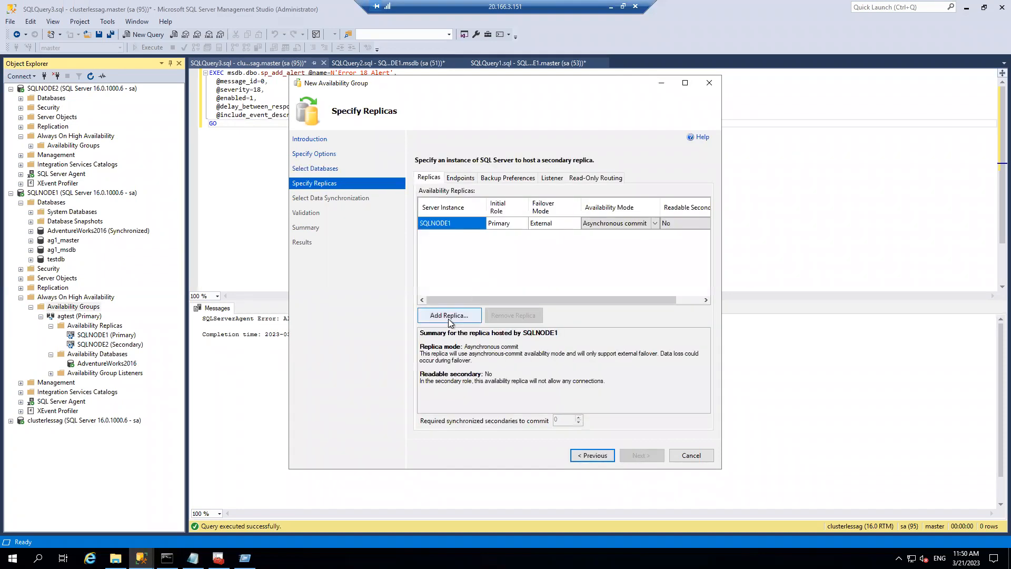
{"action": "left_click", "coordinate": [472, 291]}
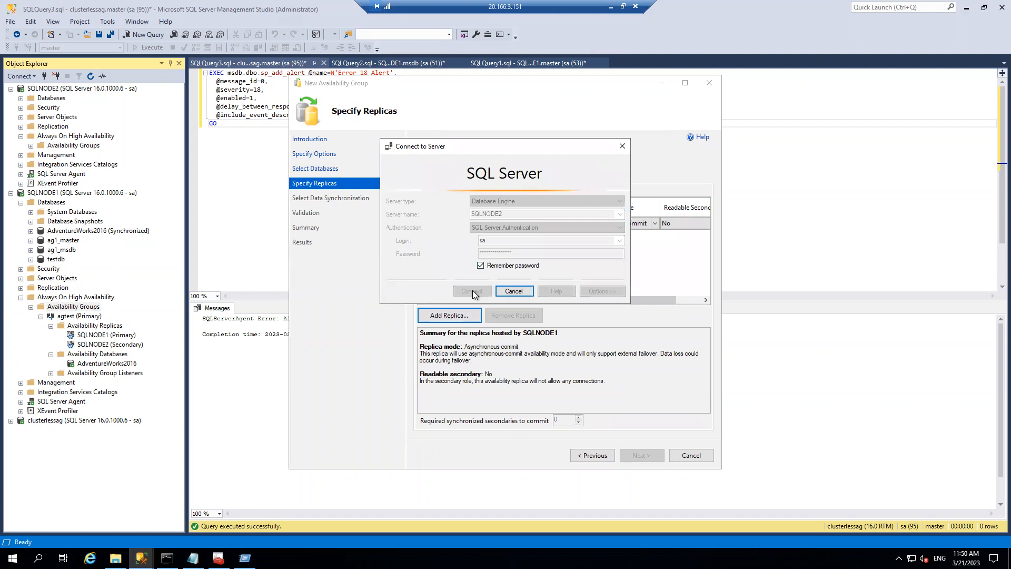
{"action": "left_click", "coordinate": [519, 292]}
{"action": "left_click", "coordinate": [522, 291]}
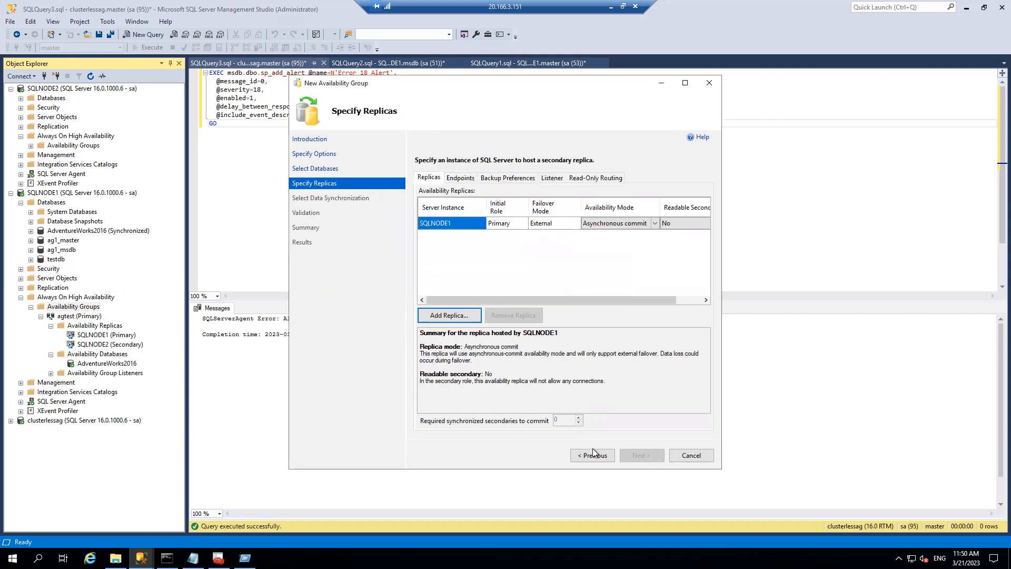
{"action": "left_click", "coordinate": [592, 454]}
- Set the cluster type to NONE and attempt to connect SQLNODE2 as a replica
{"action": "left_click", "coordinate": [606, 455]}
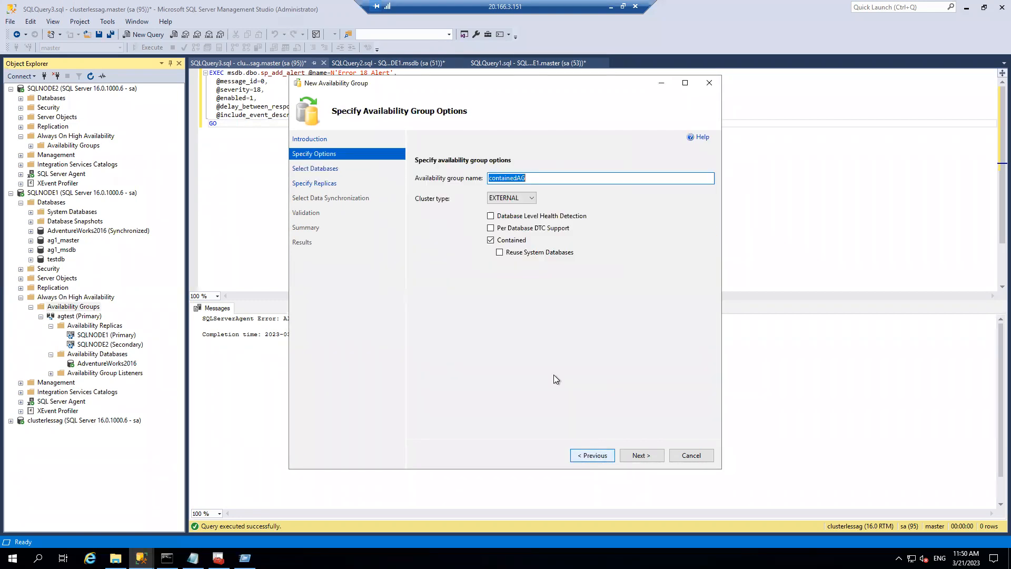
{"action": "left_click", "coordinate": [532, 198]}
{"action": "left_click", "coordinate": [509, 216]}
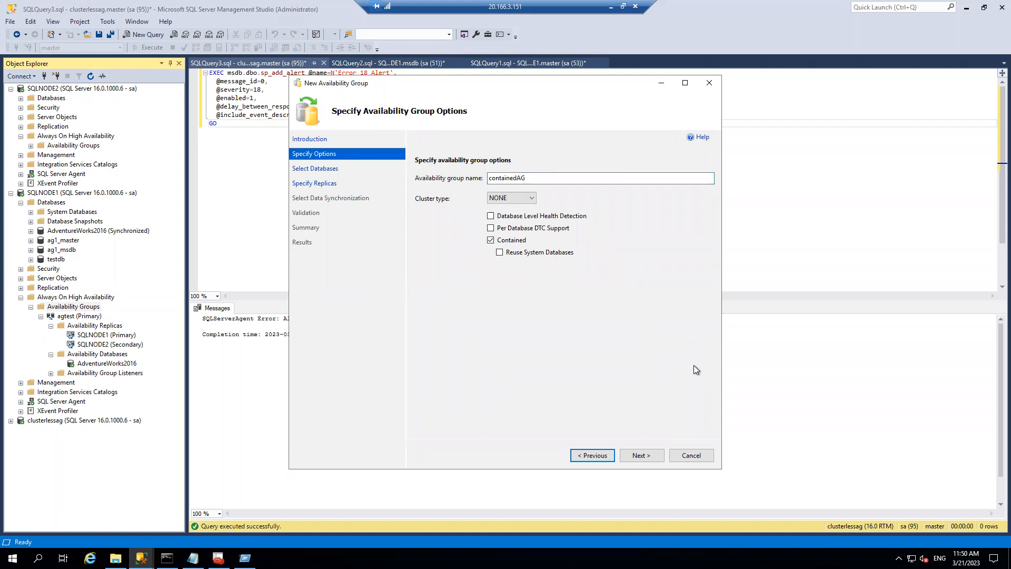
{"action": "left_click", "coordinate": [638, 456]}
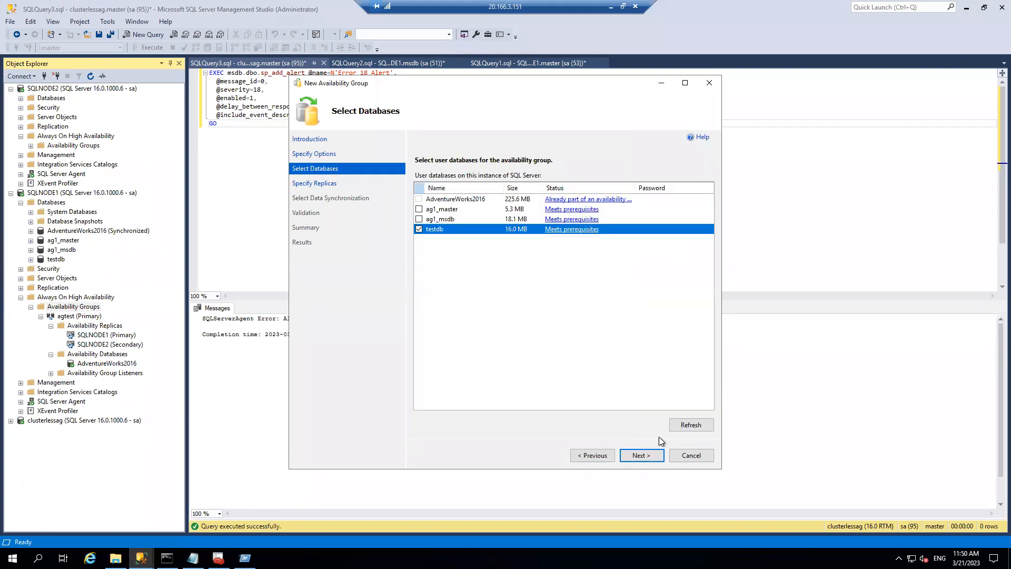
{"action": "left_click", "coordinate": [638, 454]}
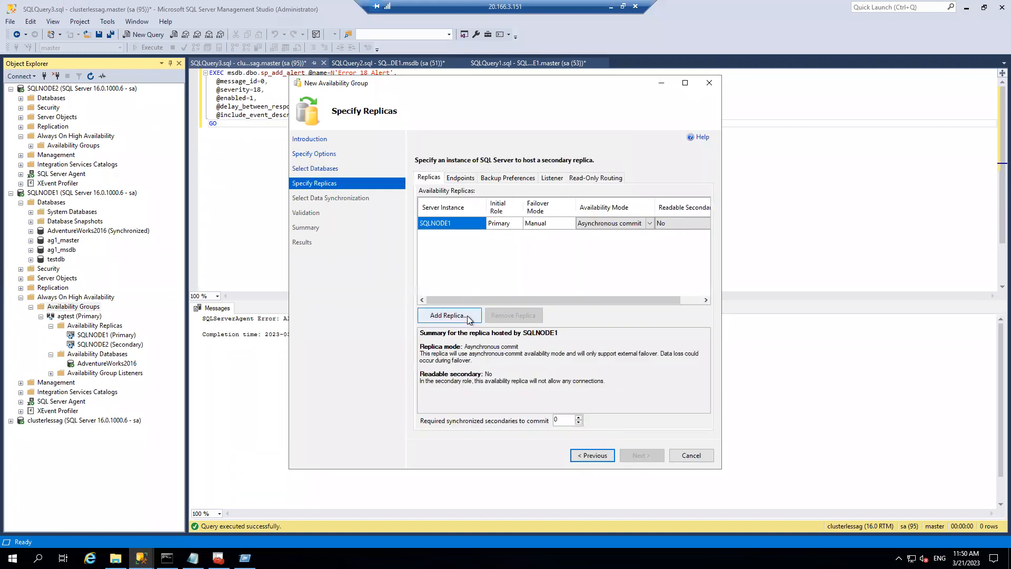
{"action": "left_click", "coordinate": [467, 315]}
{"action": "left_click", "coordinate": [482, 290]}
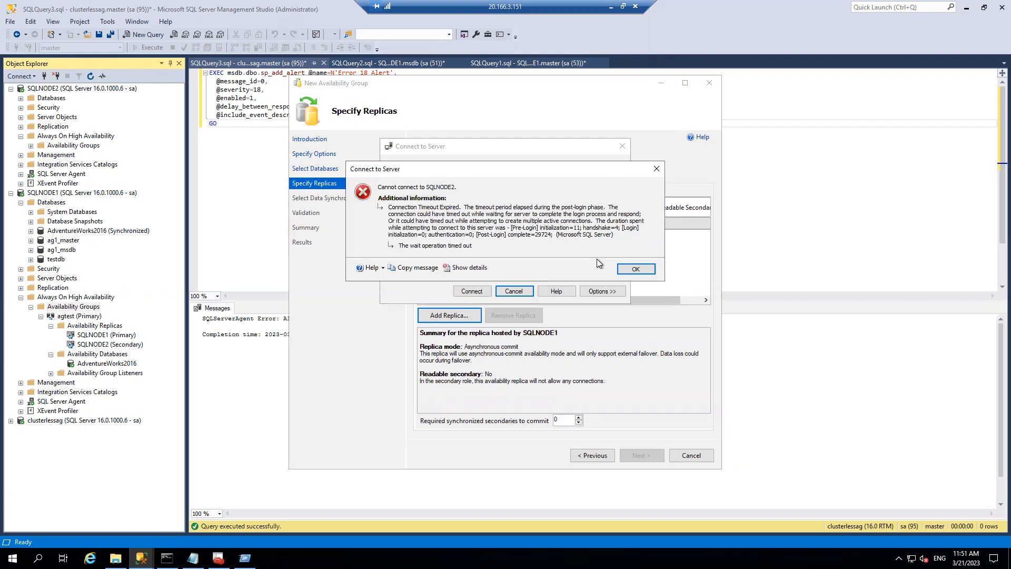
- Dismiss the timeout error and confirm SQLNODE2 answers 'ping sqlnode2' in the command prompt
{"action": "left_click", "coordinate": [635, 270]}
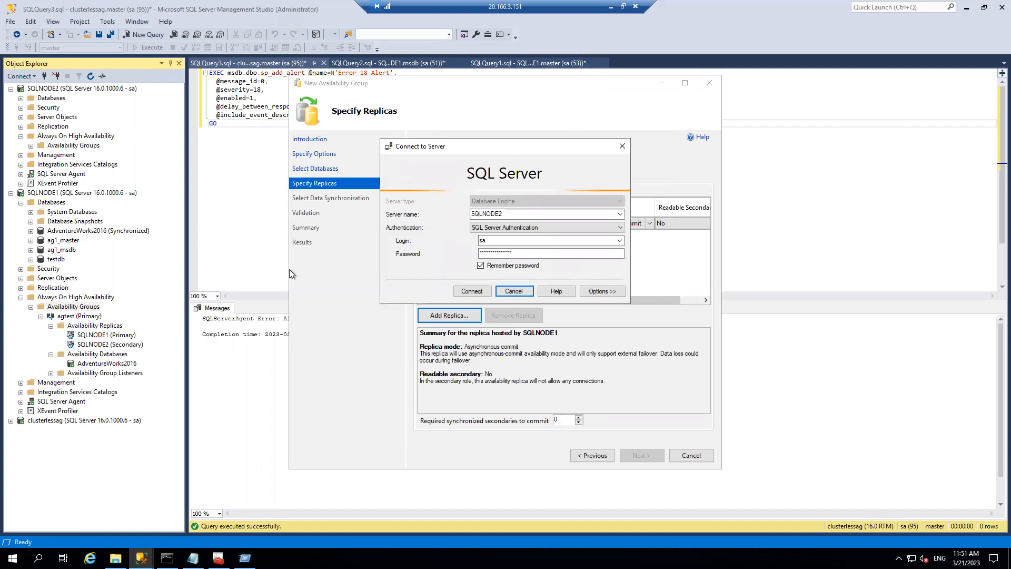
{"action": "left_click", "coordinate": [167, 557]}
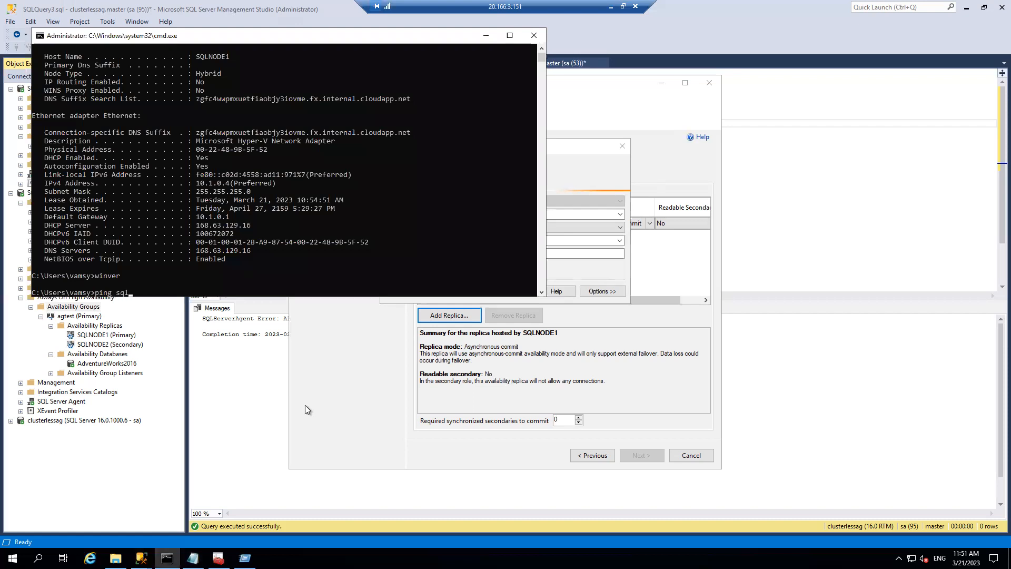
{"action": "type", "text": "ping sqlnode2"}
{"action": "key", "text": "Return"}
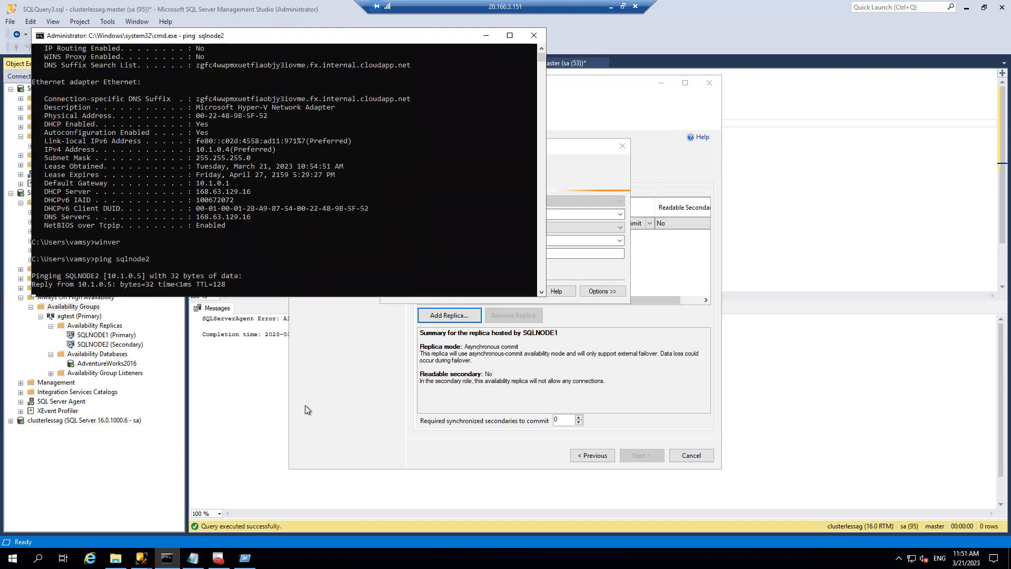
{"action": "left_click", "coordinate": [487, 35]}
- Retry connecting SQLNODE2 as a replica, then cancel the stalled connection
{"action": "left_click", "coordinate": [514, 292]}
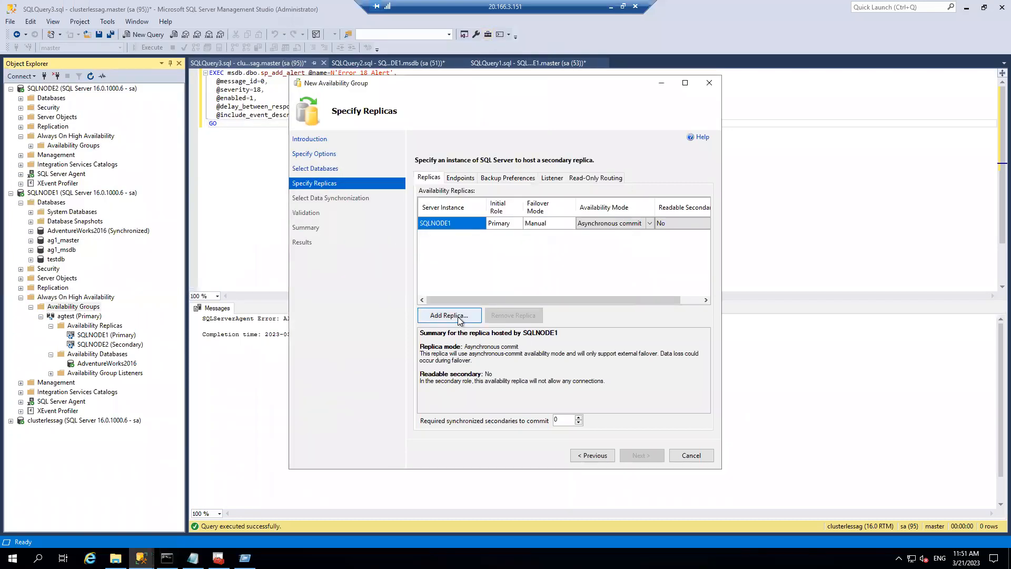
{"action": "left_click", "coordinate": [449, 314]}
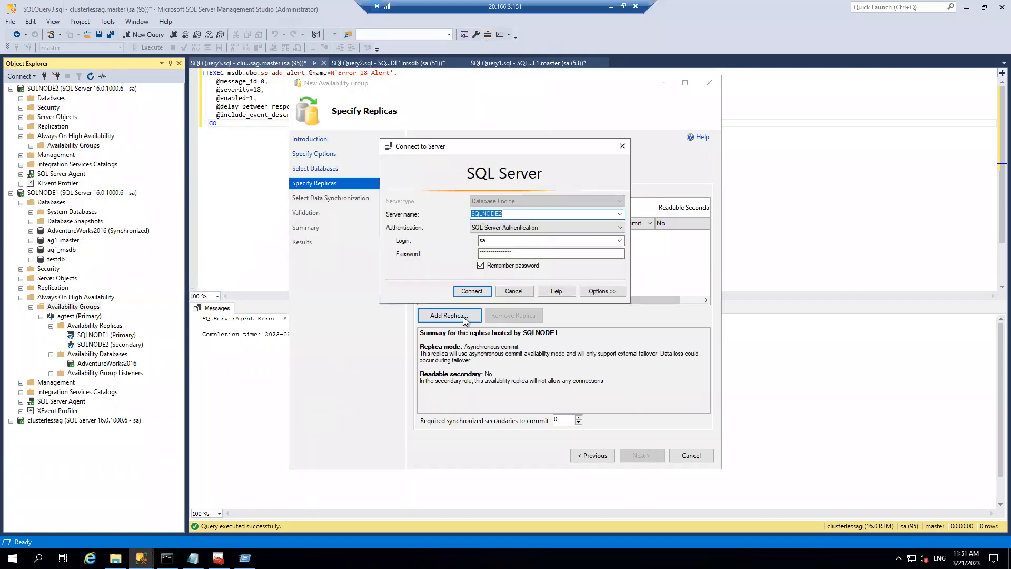
{"action": "left_click", "coordinate": [472, 291]}
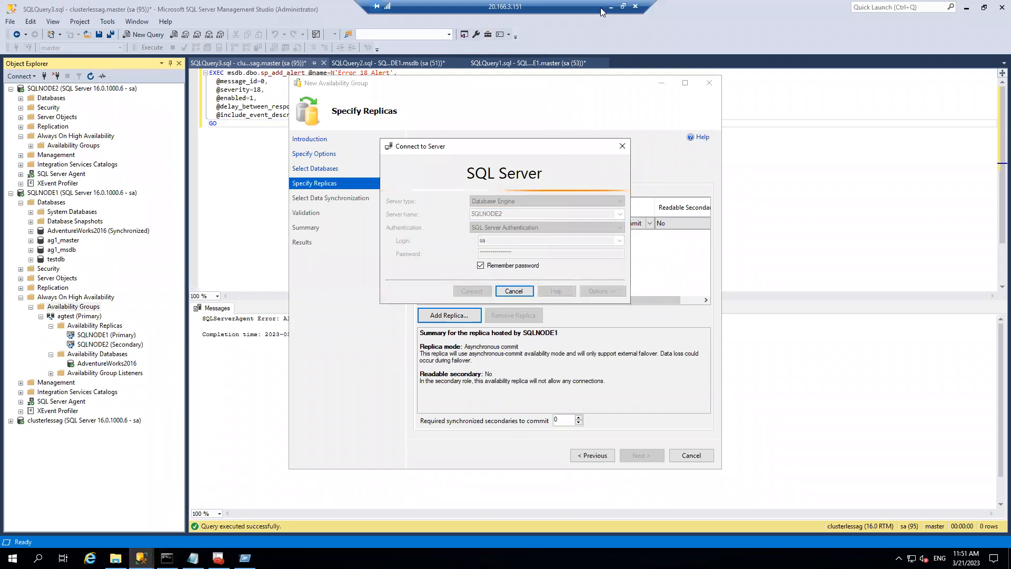
{"action": "left_click", "coordinate": [510, 289]}
{"action": "left_click", "coordinate": [511, 290]}
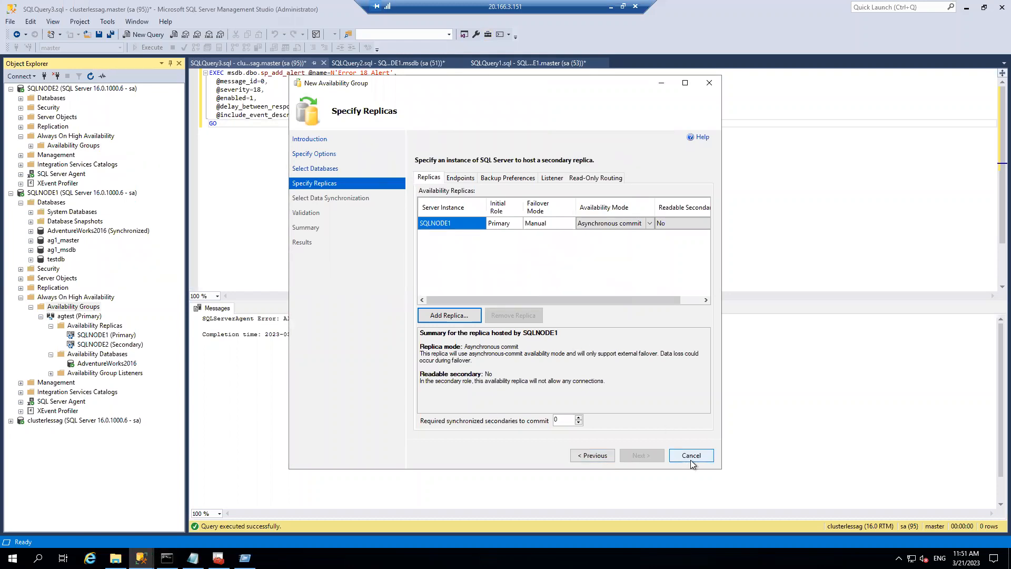
- Cancel the wizard and snip the agtest (Primary) node in Object Explorer
{"action": "left_click", "coordinate": [672, 84]}
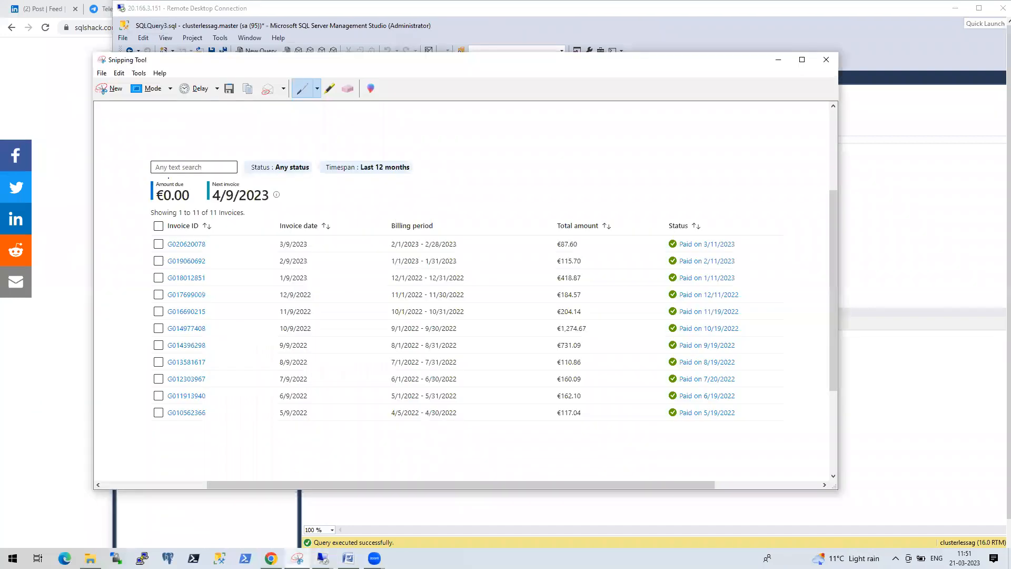
{"action": "left_click", "coordinate": [114, 89]}
{"action": "left_click_drag", "start_coordinate": [149, 325], "coordinate": [219, 342]}
- Copy the snip into a new Paint canvas via mspaint and enlarge it to 276×117 px
{"action": "right_click", "coordinate": [179, 334]}
{"action": "left_click", "coordinate": [220, 351]}
{"action": "key", "text": "super+r"}
{"action": "type", "text": "ms"}
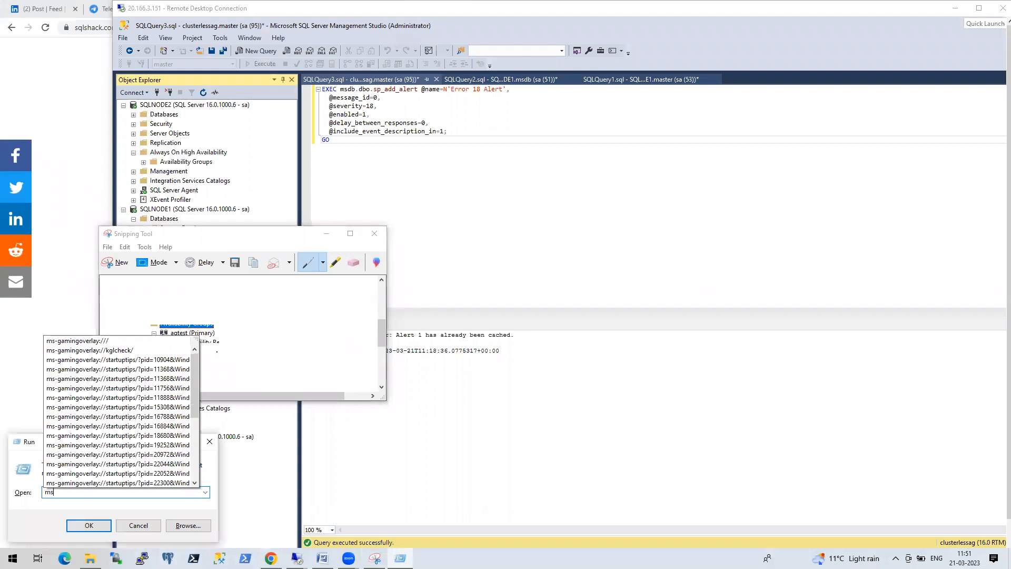
{"action": "type", "text": "pai"}
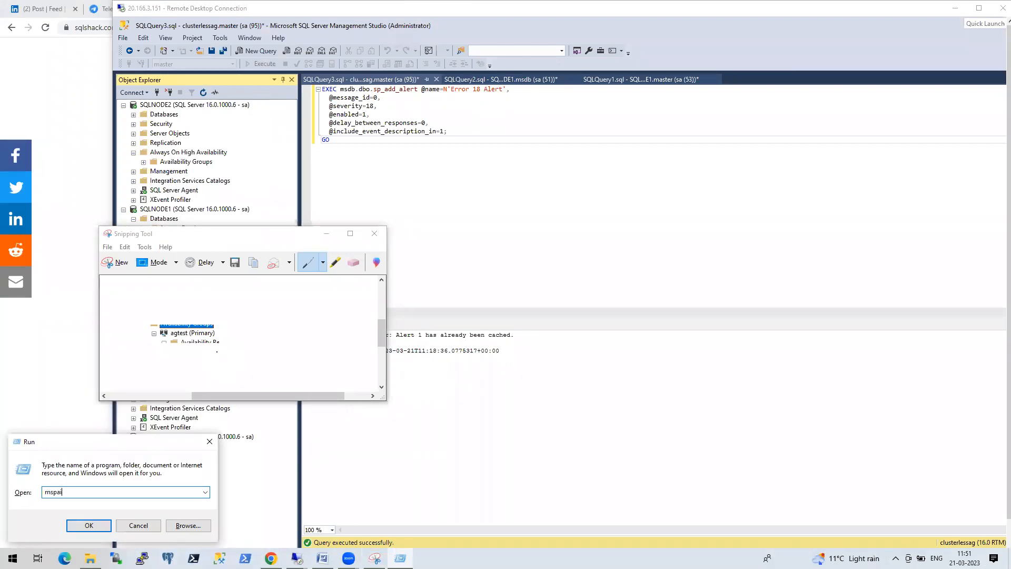
{"action": "type", "text": "nt"}
{"action": "key", "text": "Return"}
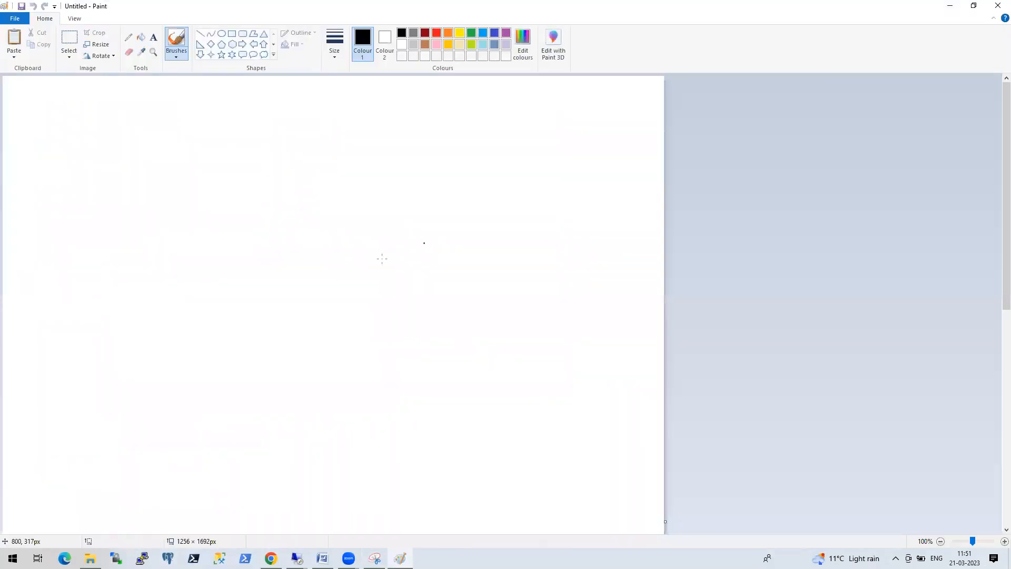
{"action": "key", "text": "ctrl+v"}
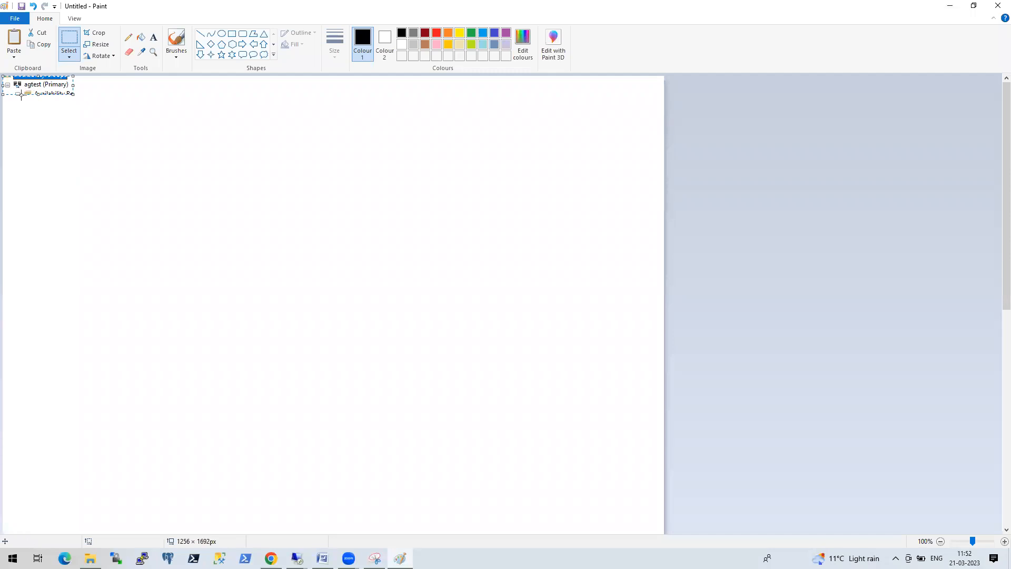
{"action": "left_click_drag", "start_coordinate": [74, 94], "coordinate": [149, 138]}
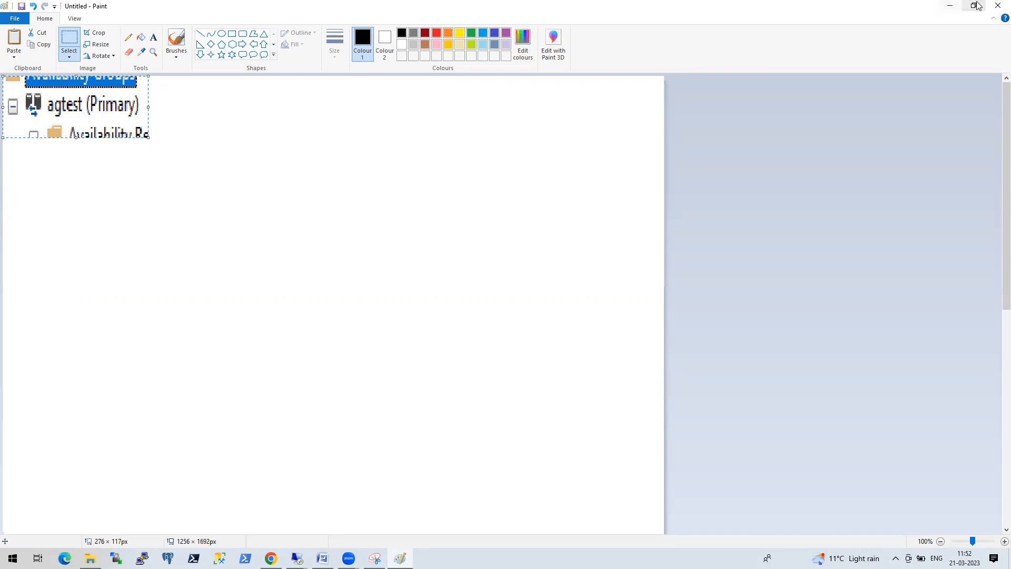
{"action": "left_click", "coordinate": [951, 11]}
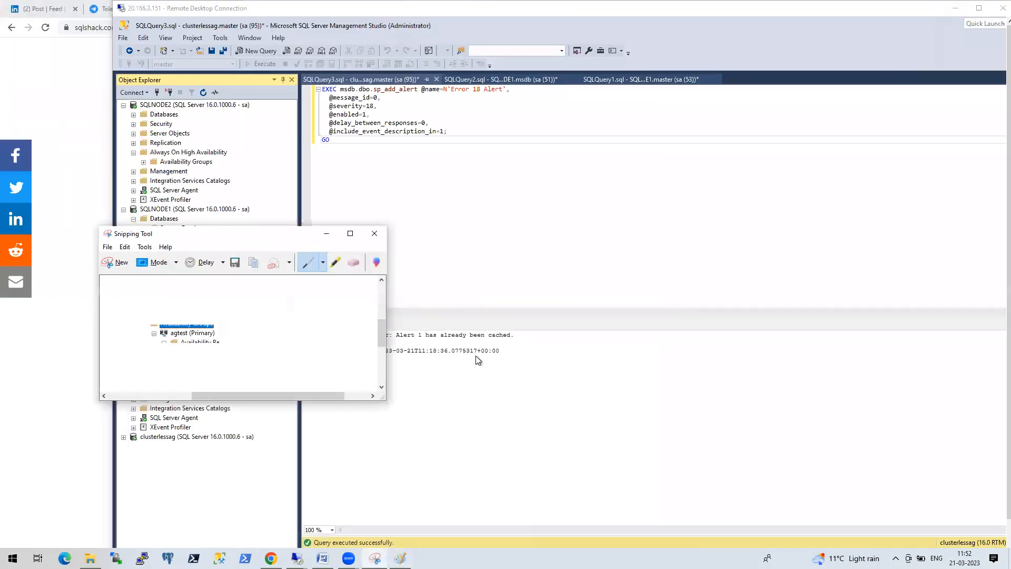
- Delete the agtest availability group from SQLNODE1
{"action": "left_click", "coordinate": [979, 9]}
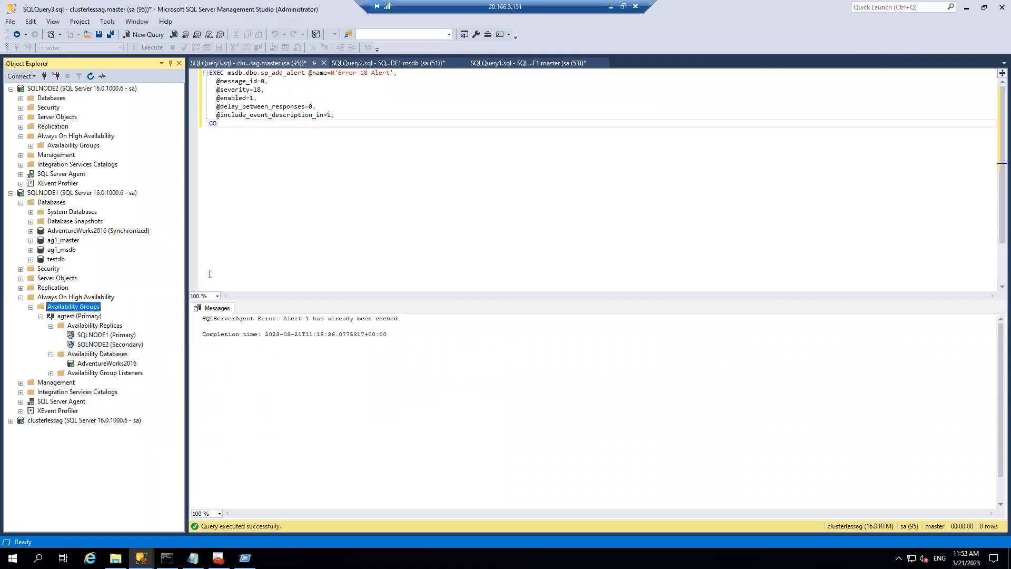
{"action": "right_click", "coordinate": [80, 316]}
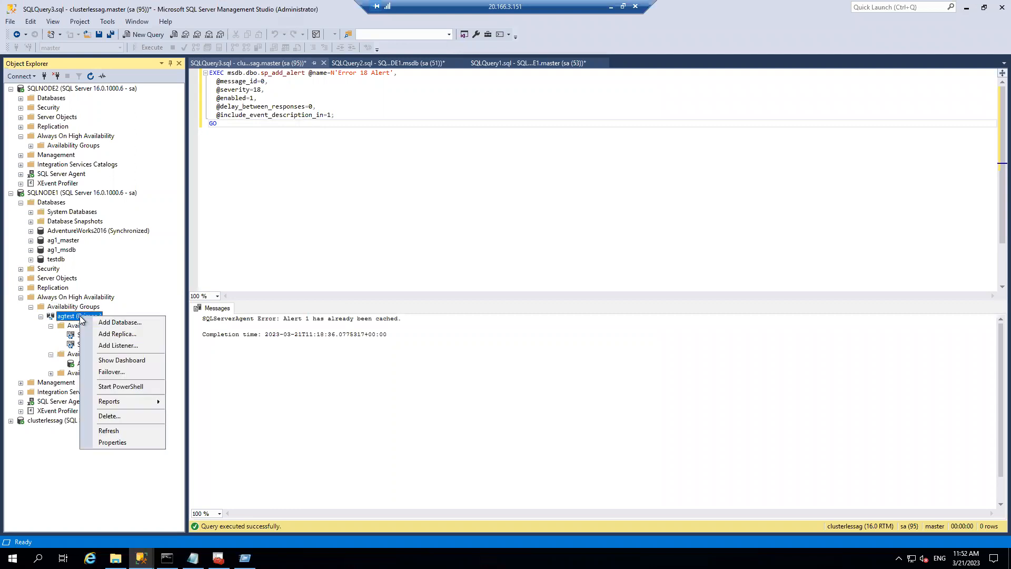
{"action": "left_click", "coordinate": [128, 418]}
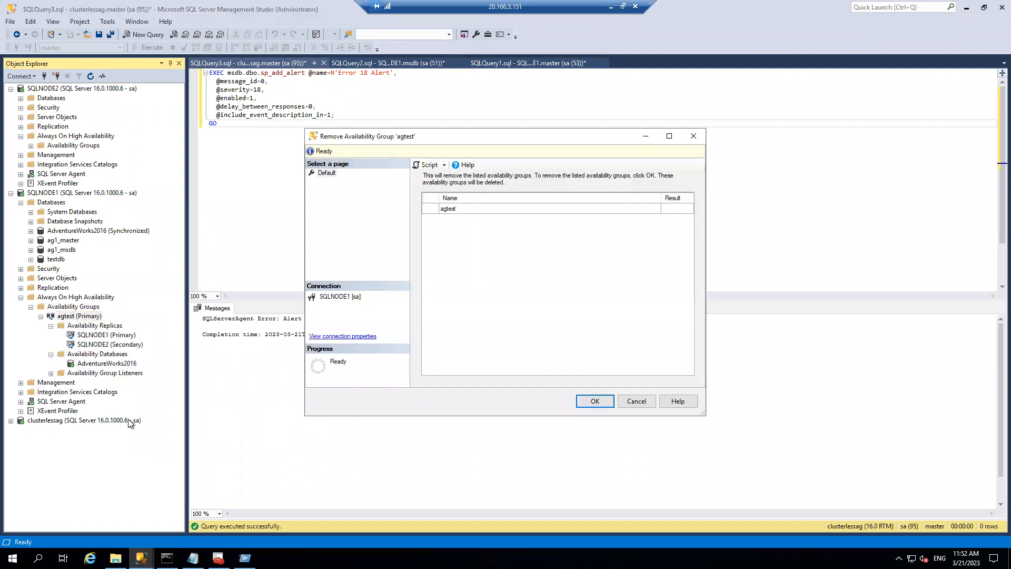
{"action": "left_click", "coordinate": [595, 401]}
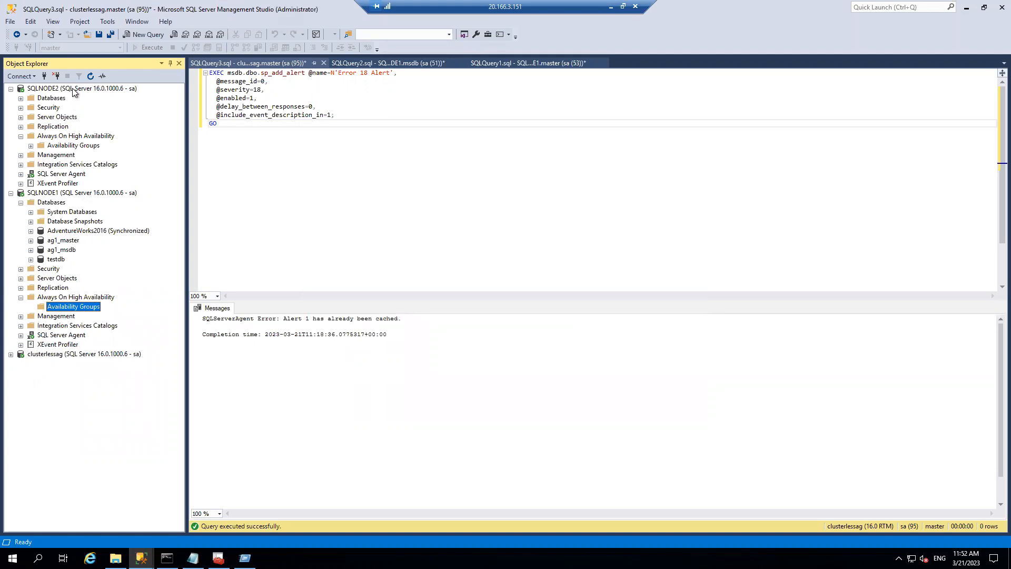
- Refresh SQLNODE2's object tree and return to the local desktop
{"action": "right_click", "coordinate": [73, 88]}
{"action": "left_click", "coordinate": [112, 290]}
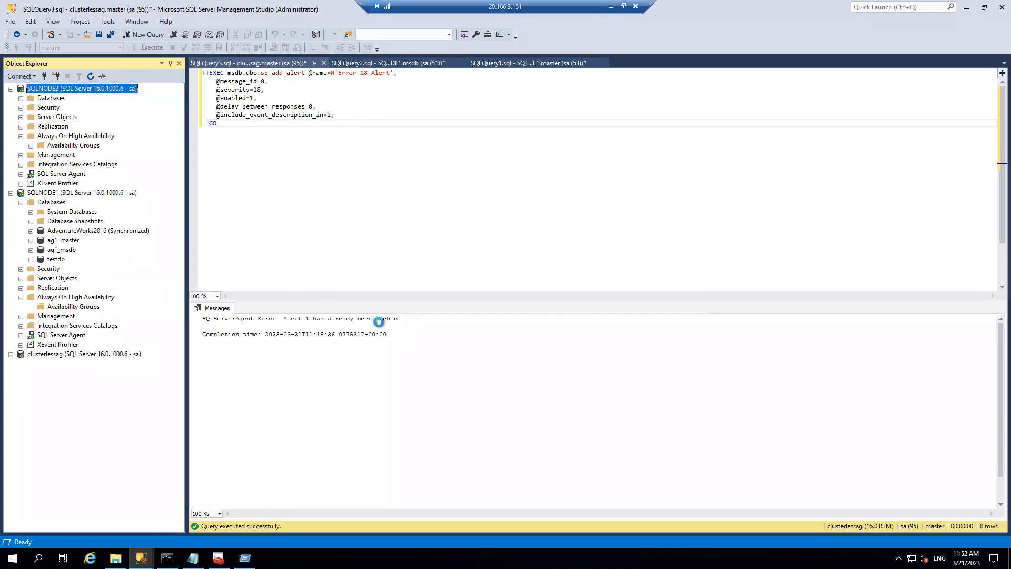
{"action": "left_click", "coordinate": [611, 7]}
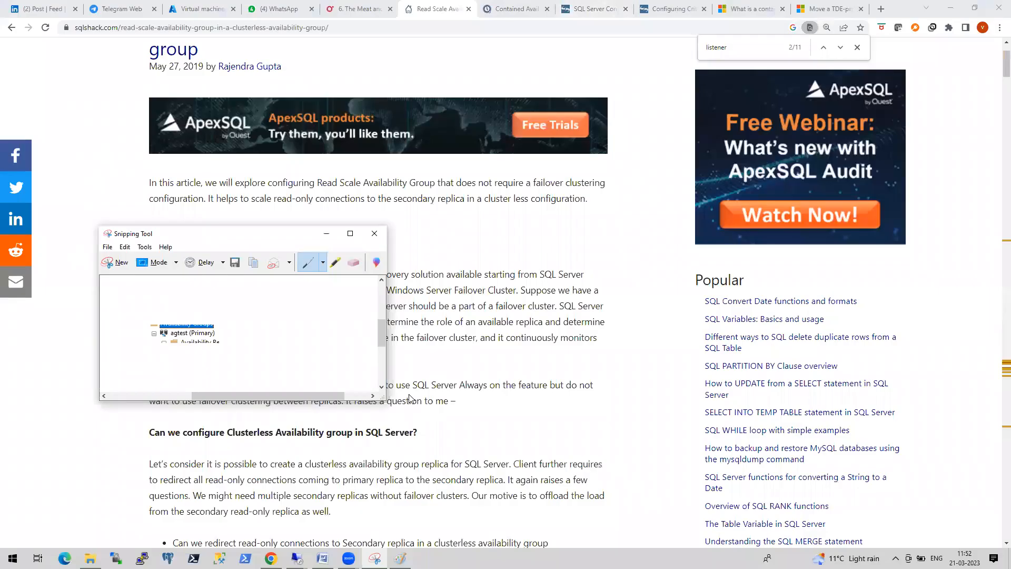
- Switch to the second server session and refresh the SQL Server Services list
{"action": "left_click", "coordinate": [297, 558]}
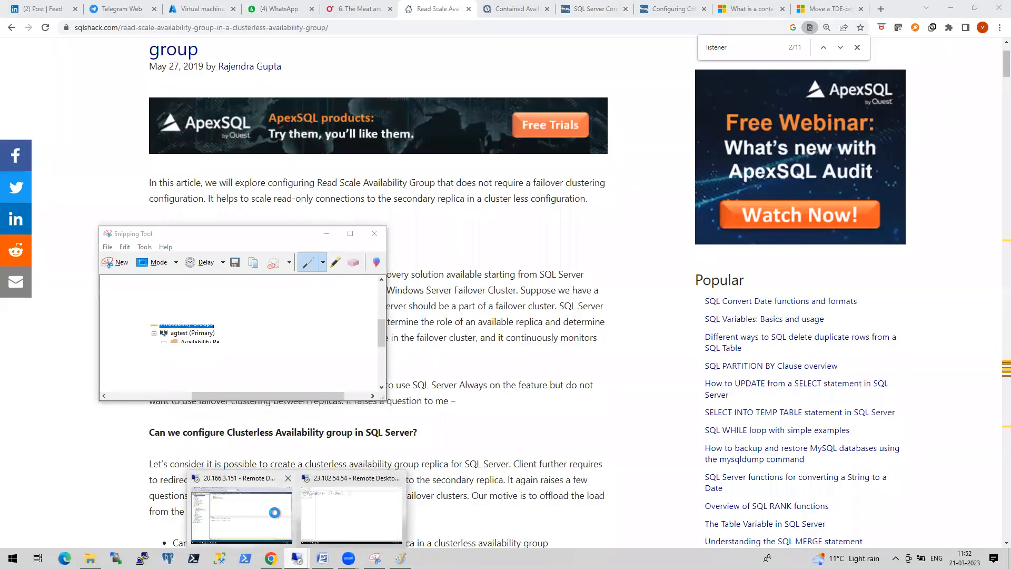
{"action": "left_click", "coordinate": [279, 518]}
{"action": "left_click", "coordinate": [611, 6]}
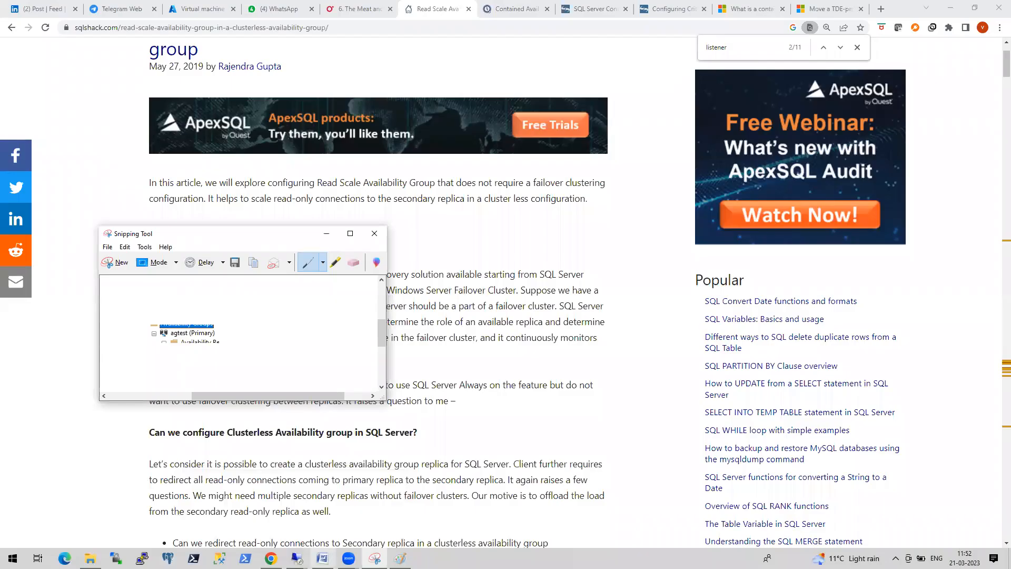
{"action": "left_click", "coordinate": [296, 559]}
{"action": "left_click", "coordinate": [352, 516]}
{"action": "right_click", "coordinate": [375, 239]}
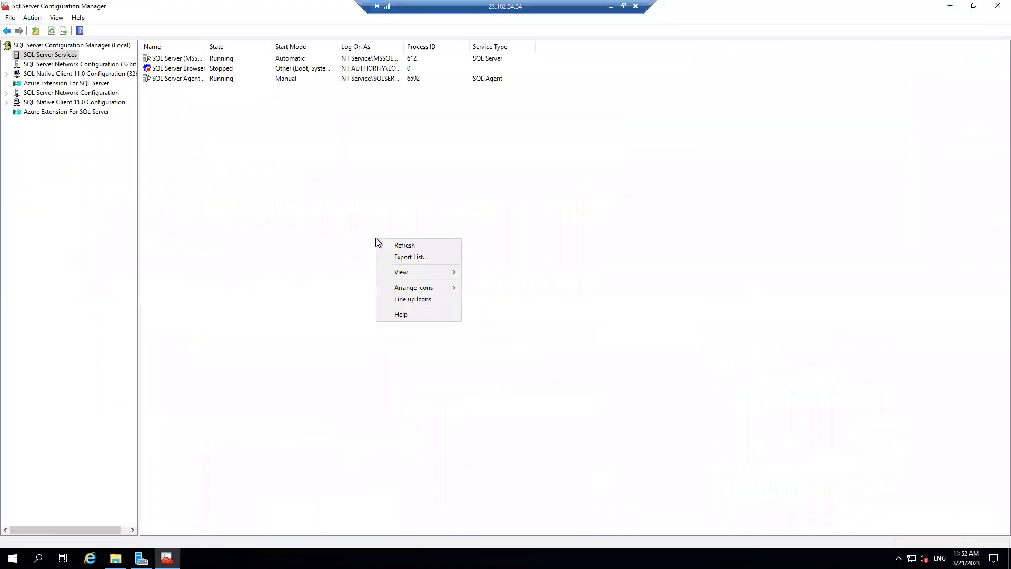
{"action": "left_click", "coordinate": [423, 246]}
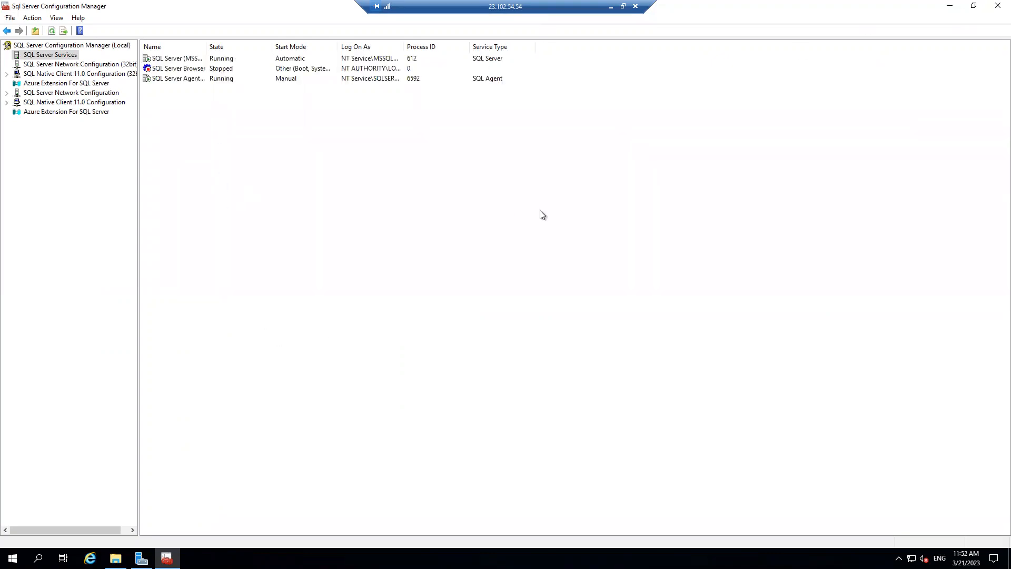
{"action": "left_click", "coordinate": [611, 7]}
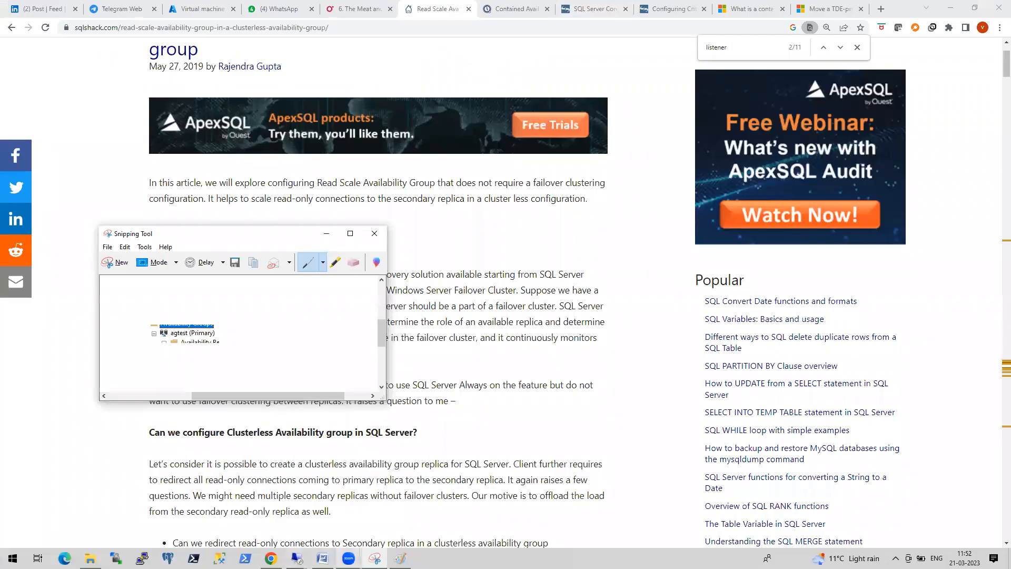
- Refresh SQLNODE2 and delete its agtest availability group
{"action": "mouse_move", "coordinate": [299, 548]}
{"action": "left_click", "coordinate": [252, 531]}
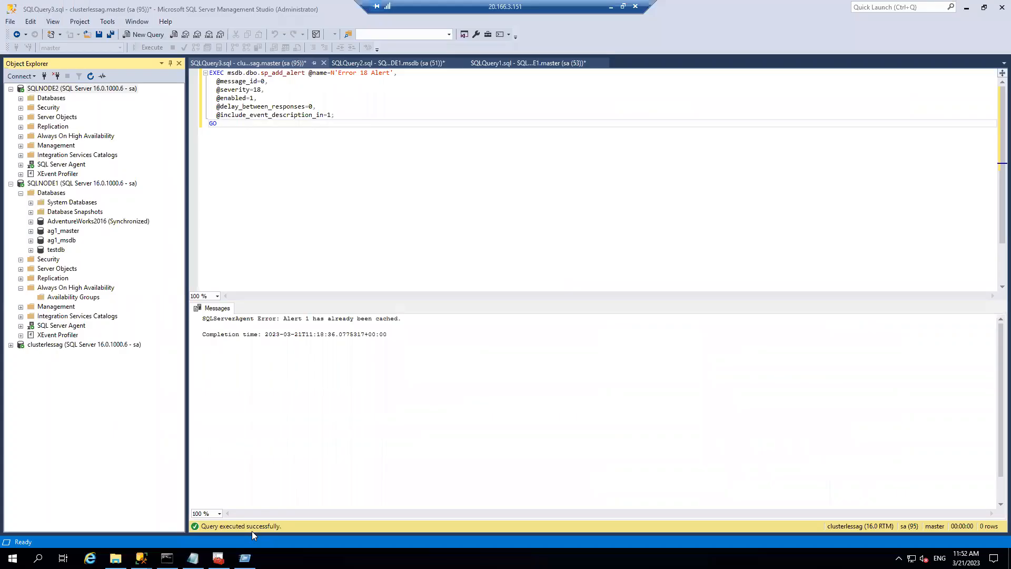
{"action": "right_click", "coordinate": [68, 88]}
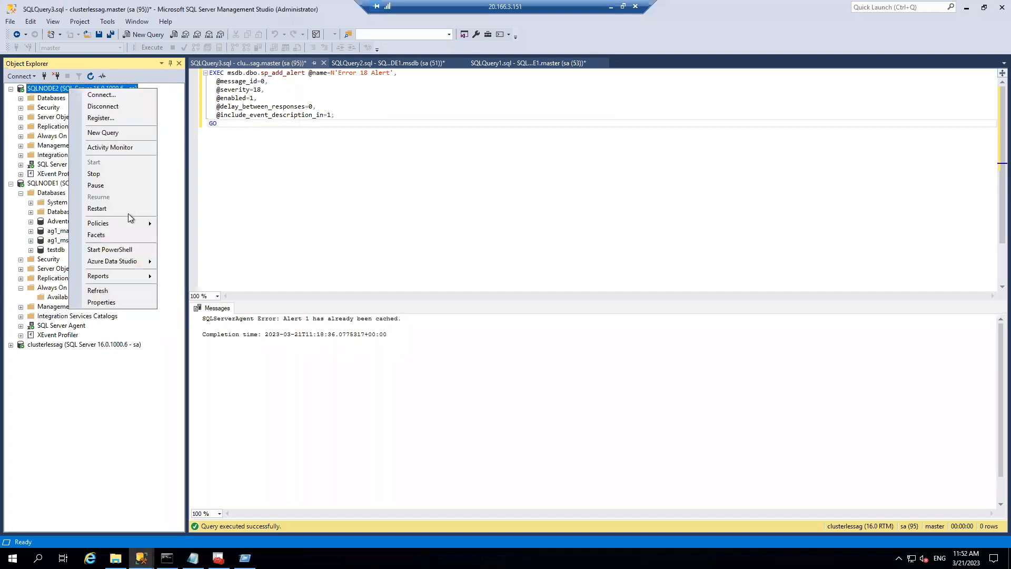
{"action": "left_click", "coordinate": [106, 292]}
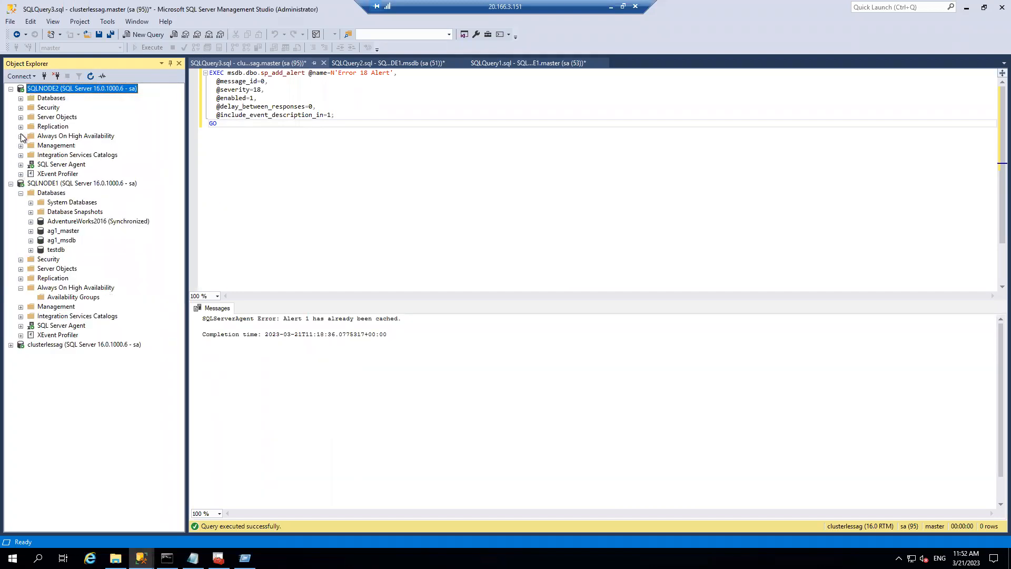
{"action": "left_click", "coordinate": [21, 136]}
{"action": "left_click", "coordinate": [31, 146]}
{"action": "right_click", "coordinate": [70, 154]}
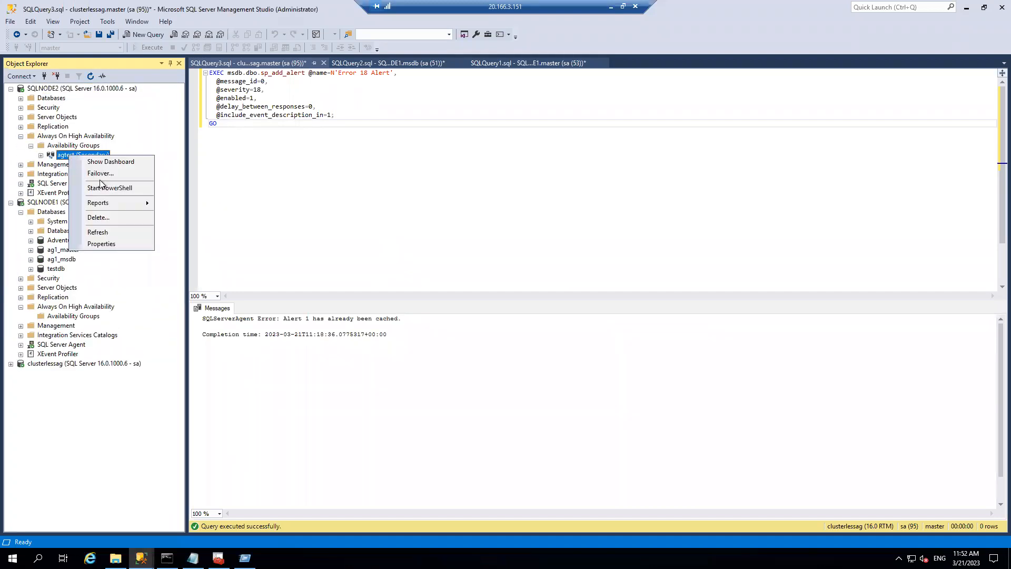
{"action": "left_click", "coordinate": [97, 217]}
{"action": "left_click", "coordinate": [595, 401]}
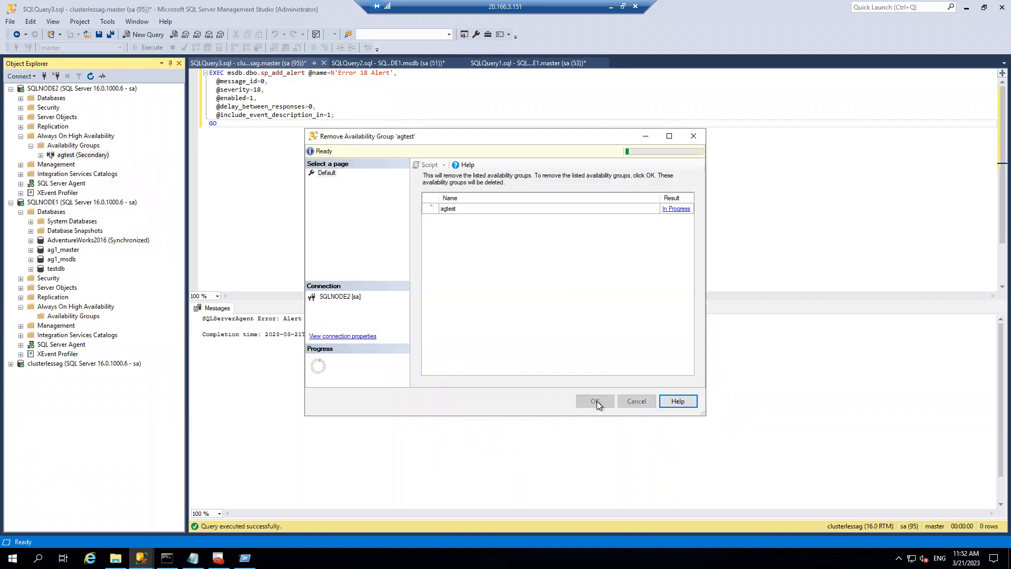
- Refresh the agtest node, check the removal progress, and open the Temporary Storage (D:) drive
{"action": "right_click", "coordinate": [71, 316]}
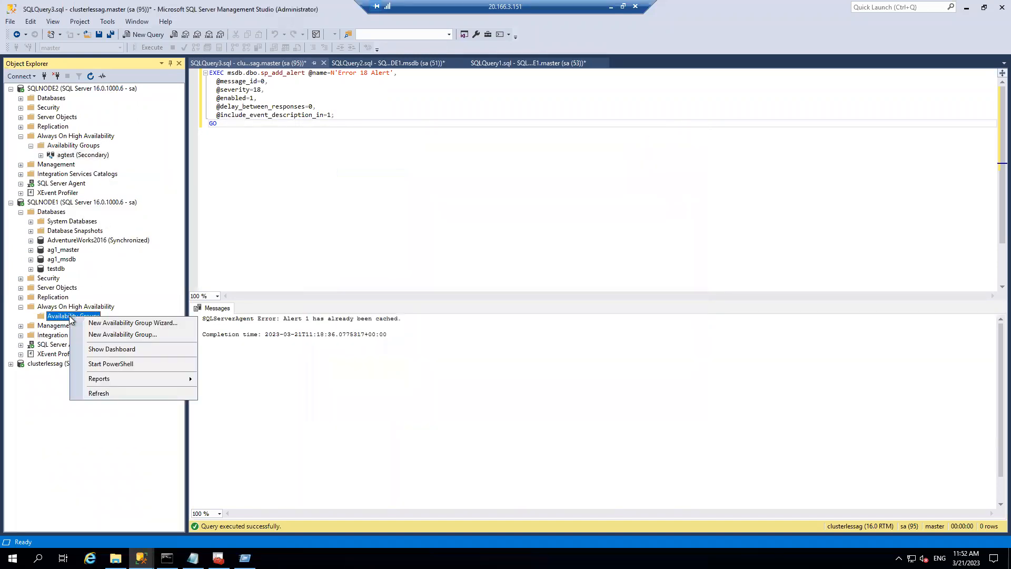
{"action": "right_click", "coordinate": [65, 154]}
{"action": "left_click", "coordinate": [94, 229]}
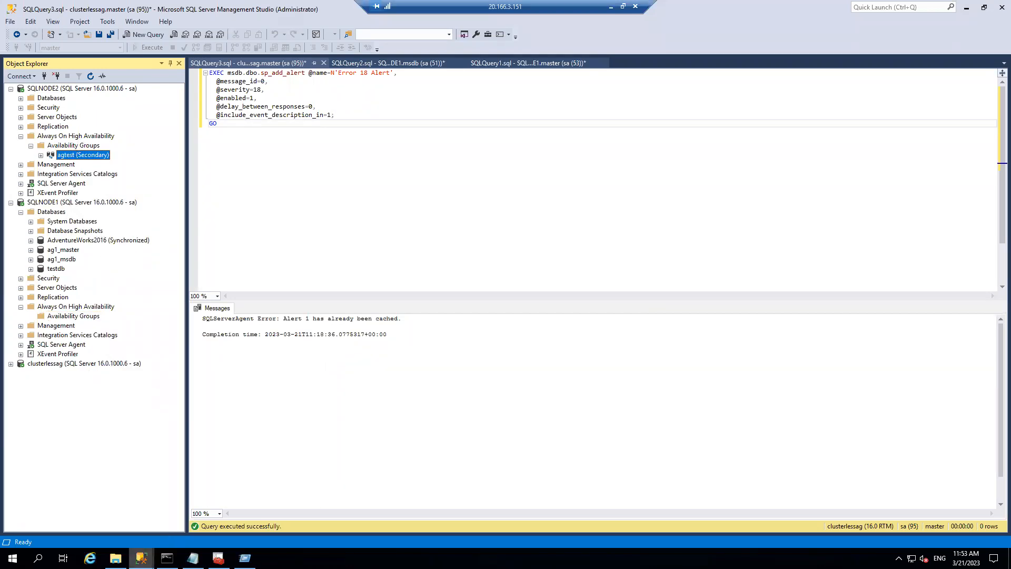
{"action": "mouse_move", "coordinate": [141, 557]}
{"action": "left_click", "coordinate": [215, 491]}
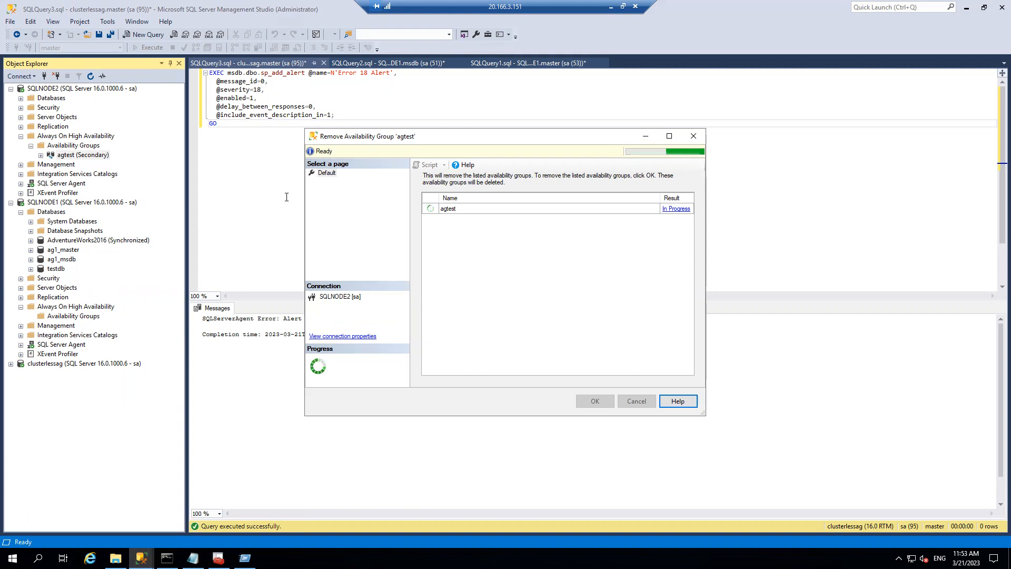
{"action": "left_click", "coordinate": [115, 558]}
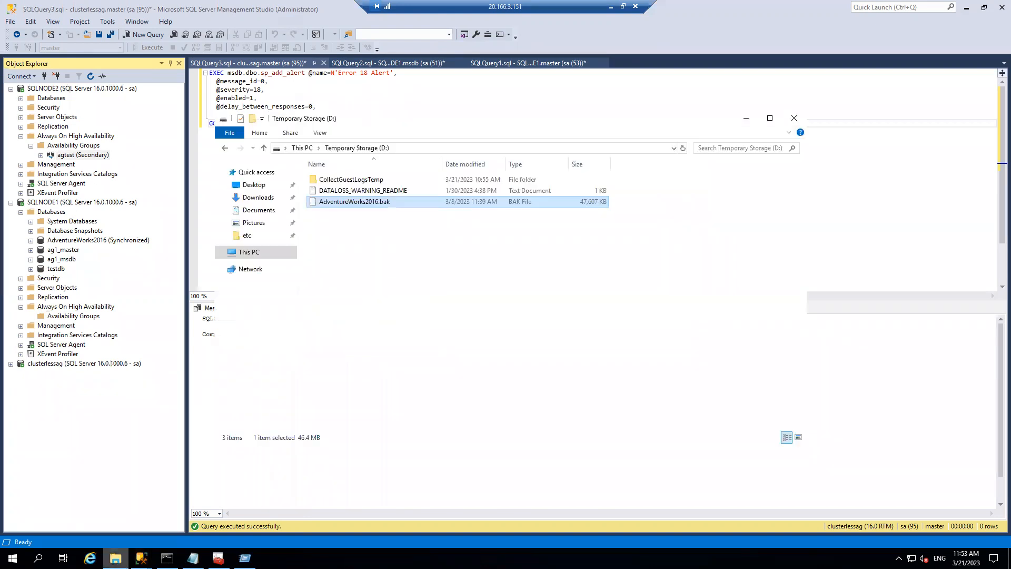
{"action": "right_click", "coordinate": [248, 253]}
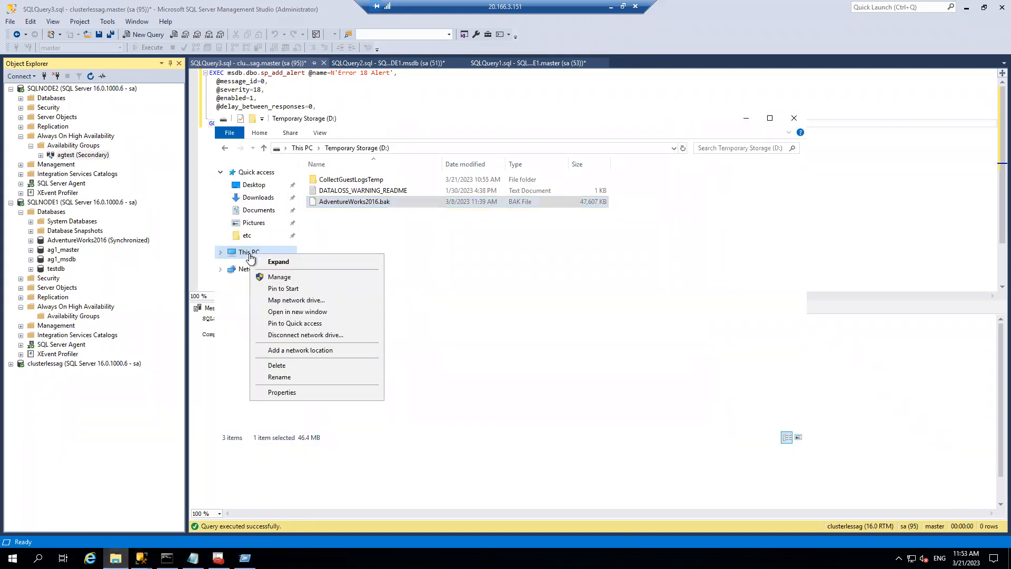
{"action": "left_click", "coordinate": [285, 393]}
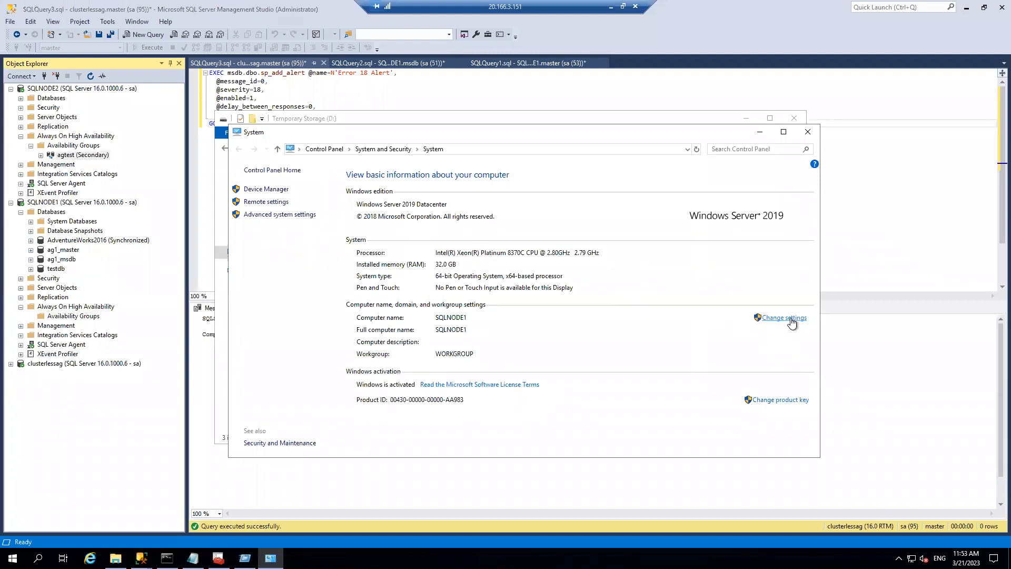
{"action": "left_click", "coordinate": [785, 318]}
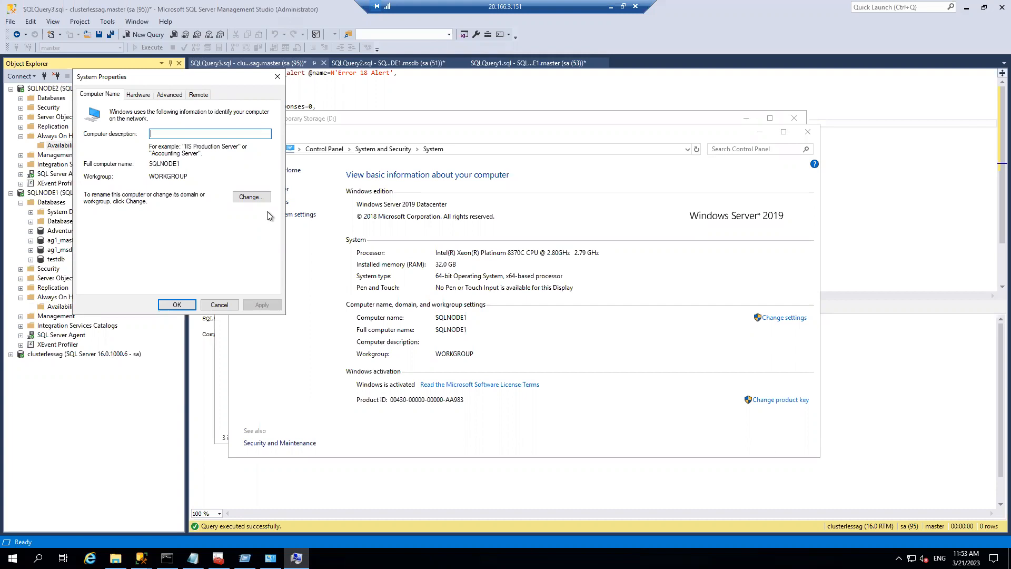
{"action": "left_click", "coordinate": [219, 305]}
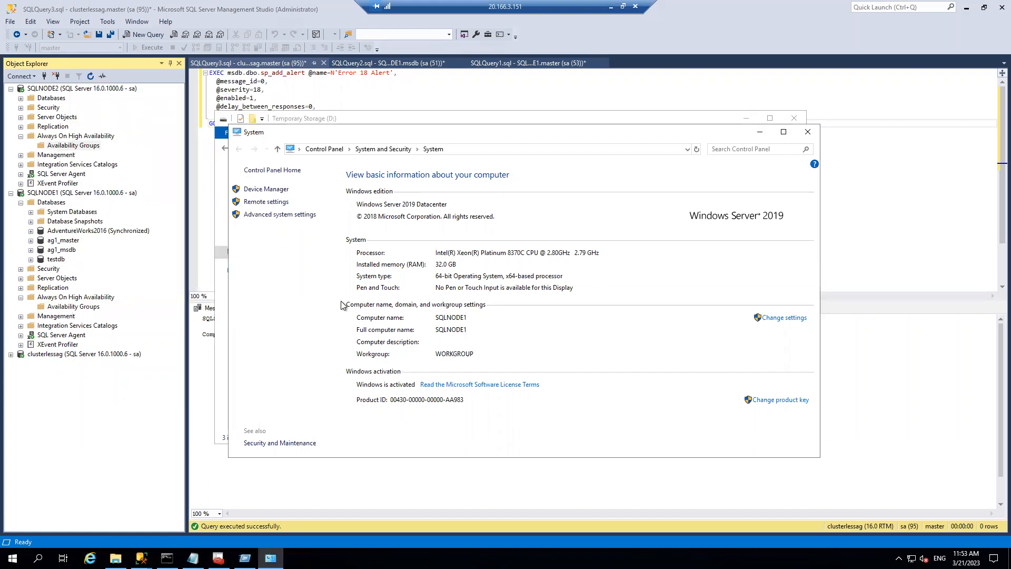
{"action": "left_click", "coordinate": [809, 131]}
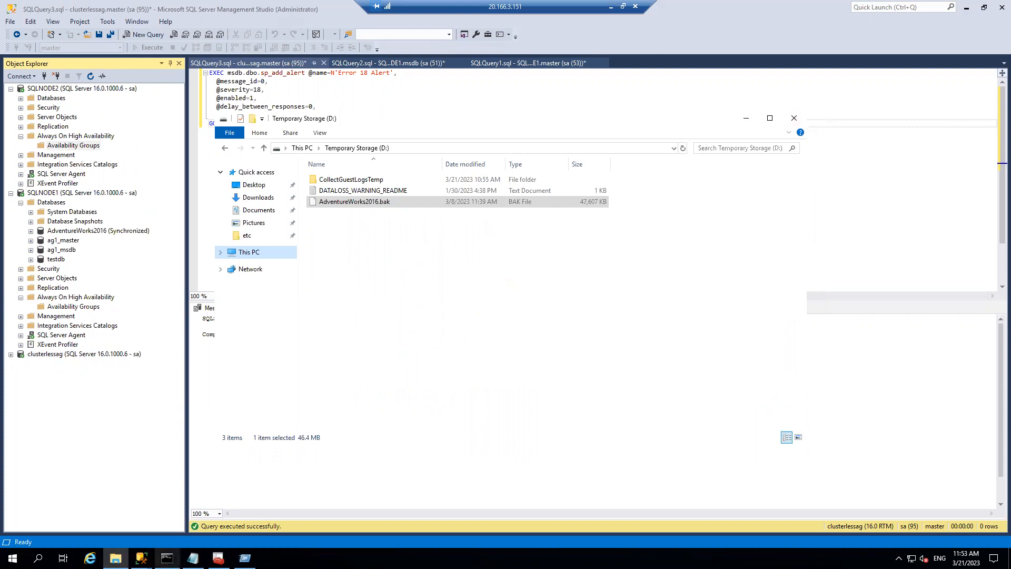
- Check the successful ping of SQLNODE2, then minimize Command Prompt and the drive window
{"action": "left_click", "coordinate": [167, 558]}
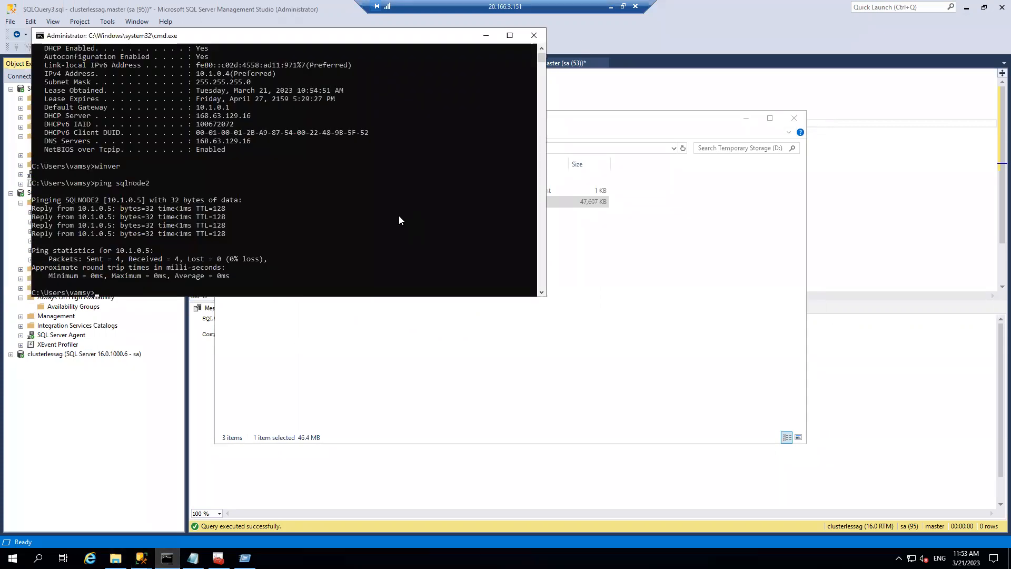
{"action": "left_click", "coordinate": [483, 36]}
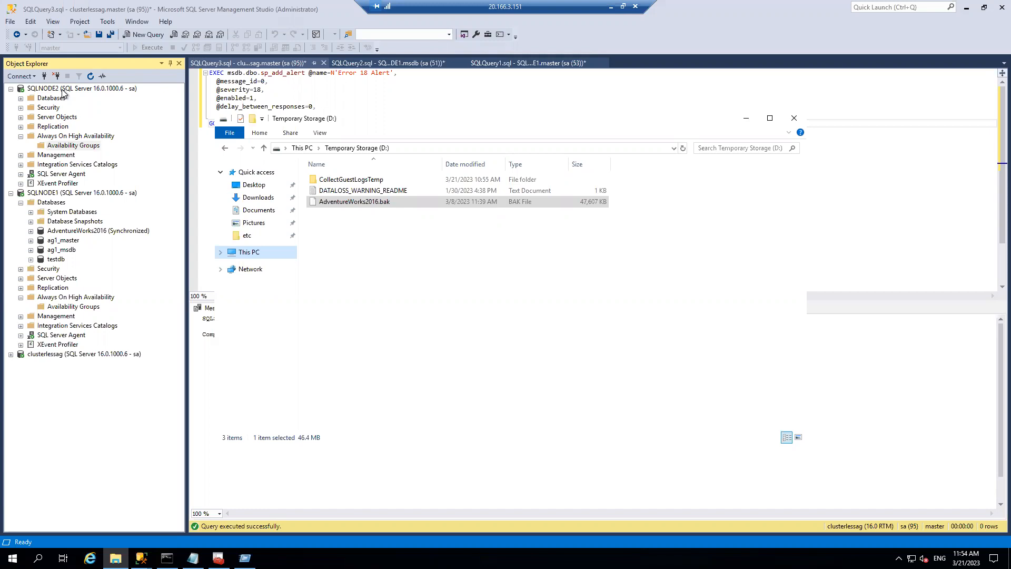
{"action": "left_click", "coordinate": [116, 558]}
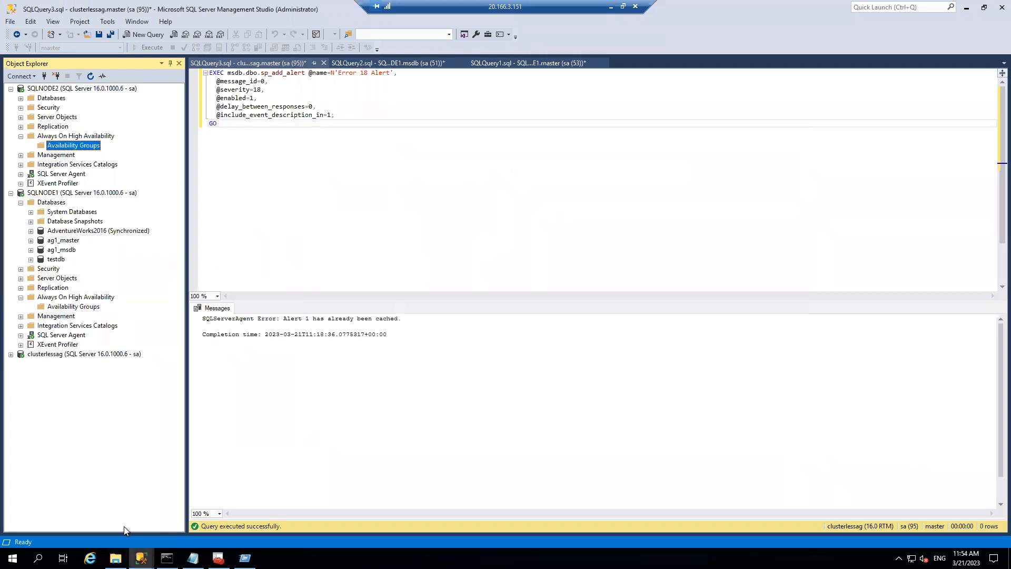
- Open the hosts file from c:\Windows\System32\drivers\etc in Notepad
{"action": "key", "text": "super+r"}
{"action": "type", "text": "c:\\"}
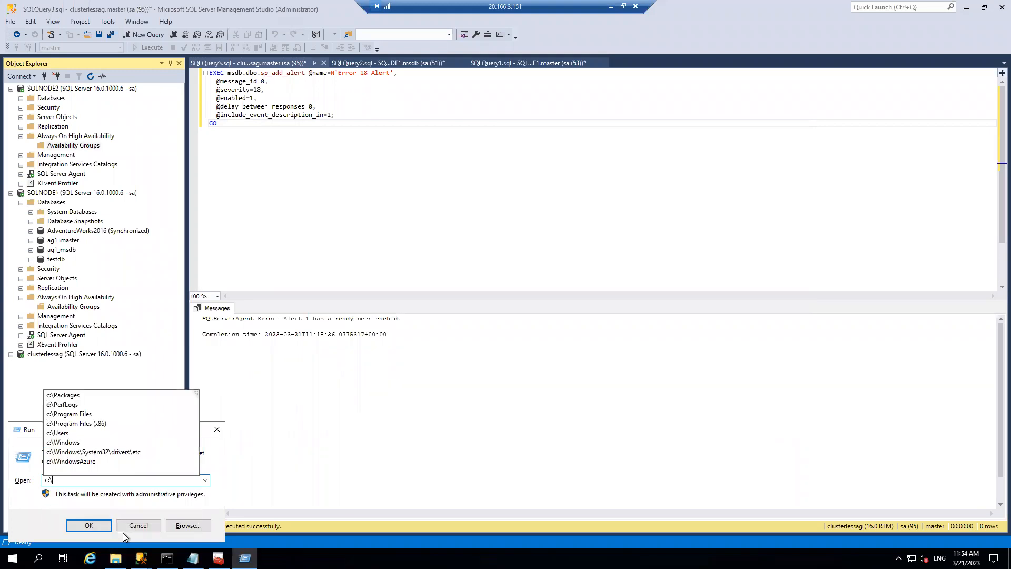
{"action": "type", "text": "Win"}
{"action": "key", "text": "Down"}
{"action": "key", "text": "Down"}
{"action": "key", "text": "Return"}
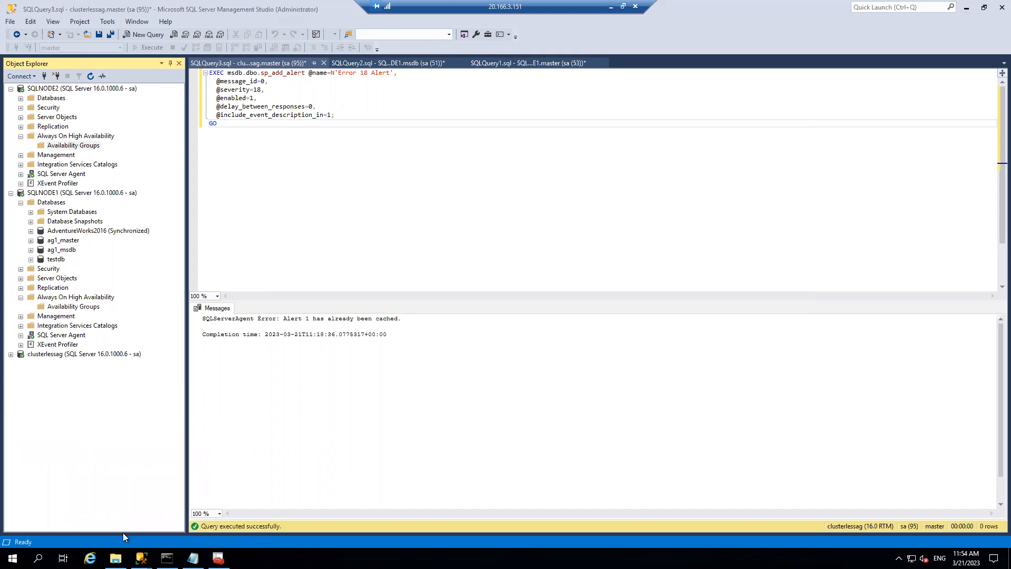
{"action": "left_click", "coordinate": [338, 195]}
{"action": "double_click", "coordinate": [338, 195]}
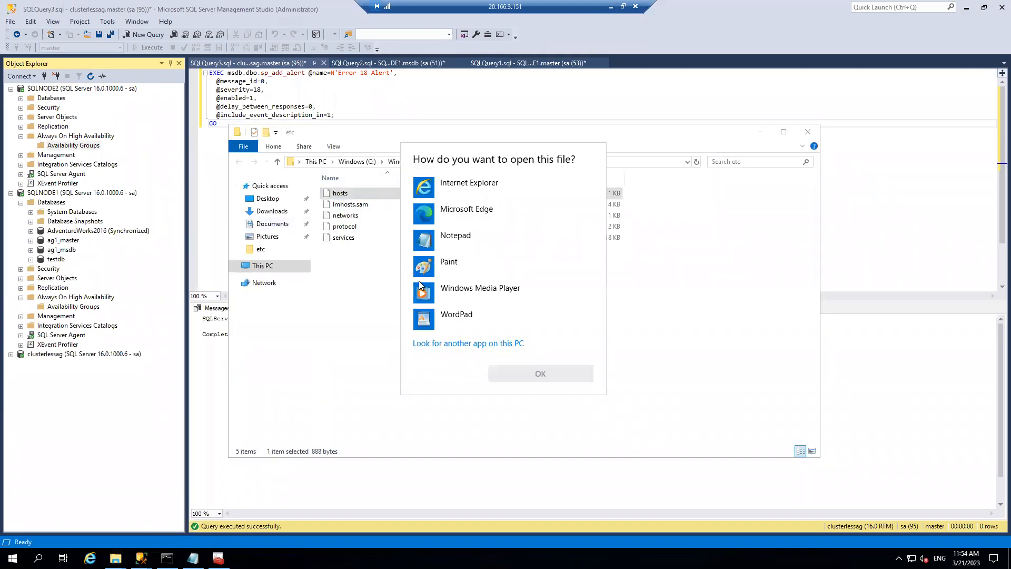
{"action": "left_click", "coordinate": [453, 237]}
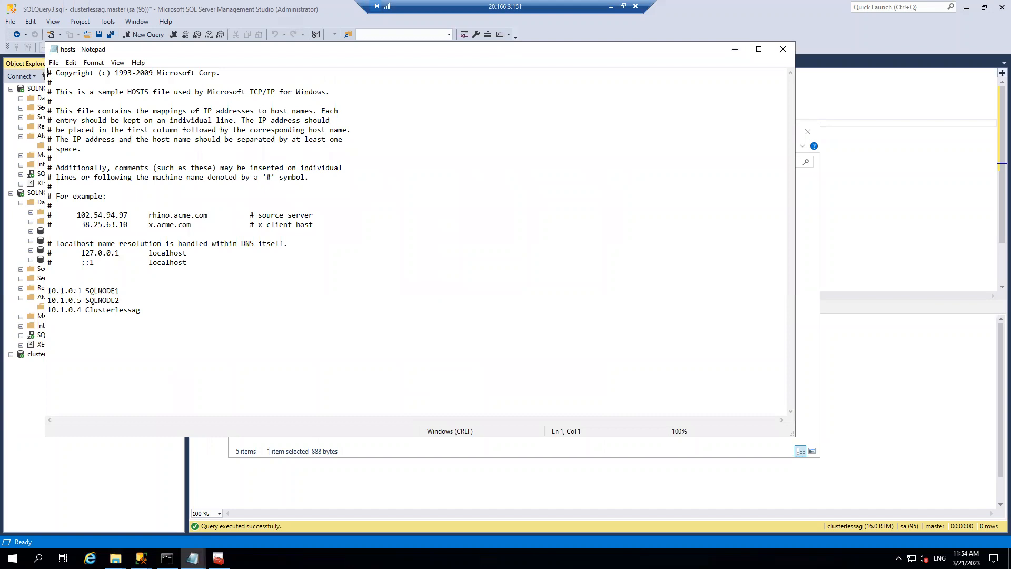
- Highlight the SQLNODE1 entry, then minimize Notepad and the etc folder window
{"action": "left_click_drag", "start_coordinate": [122, 291], "coordinate": [85, 290]}
{"action": "left_click", "coordinate": [735, 51]}
{"action": "left_click", "coordinate": [760, 131]}
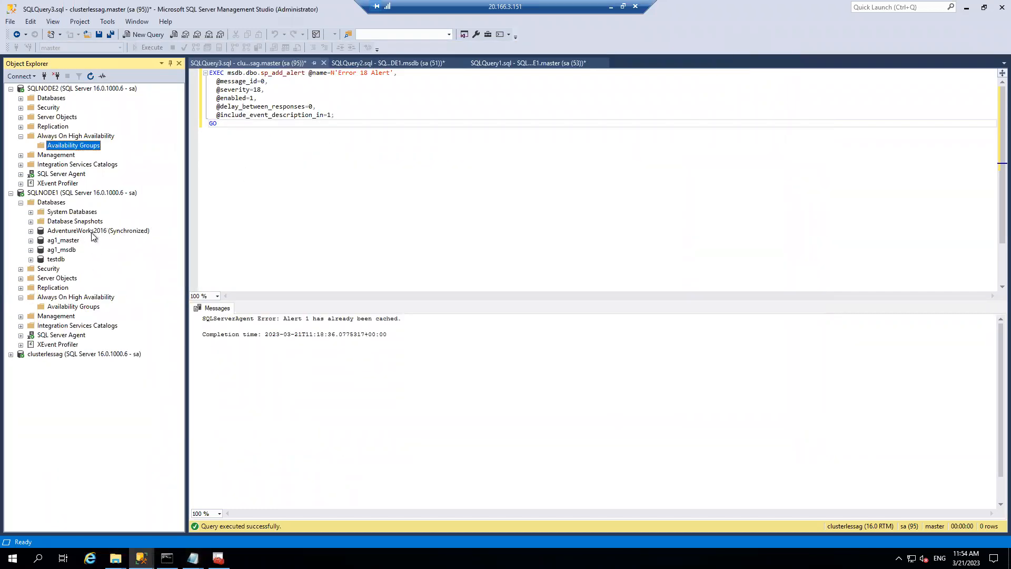
- Refresh AdventureWorks2016 in Object Explorer and bring the etc folder window back
{"action": "right_click", "coordinate": [92, 232]}
{"action": "left_click", "coordinate": [121, 400]}
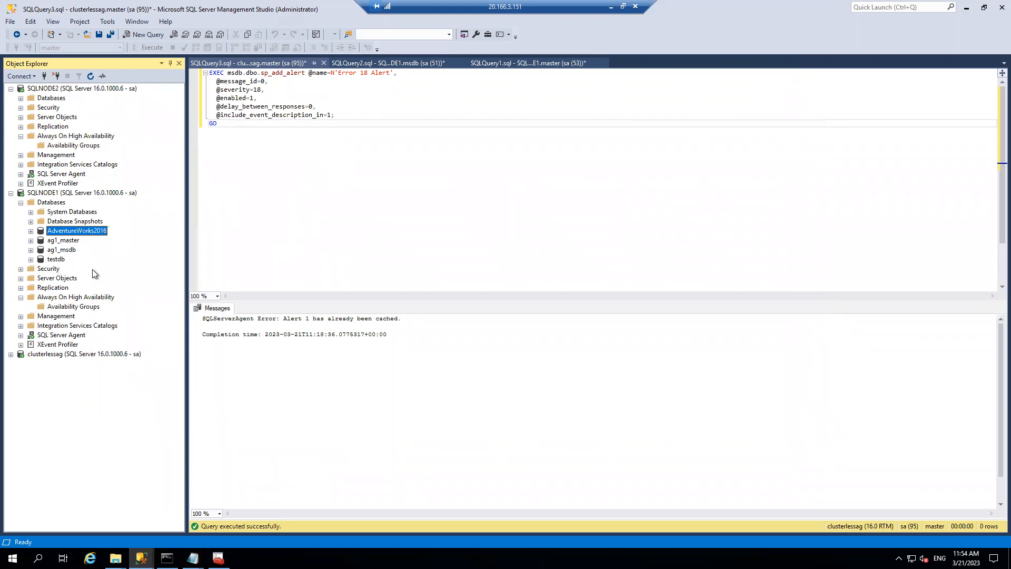
{"action": "mouse_move", "coordinate": [116, 558]}
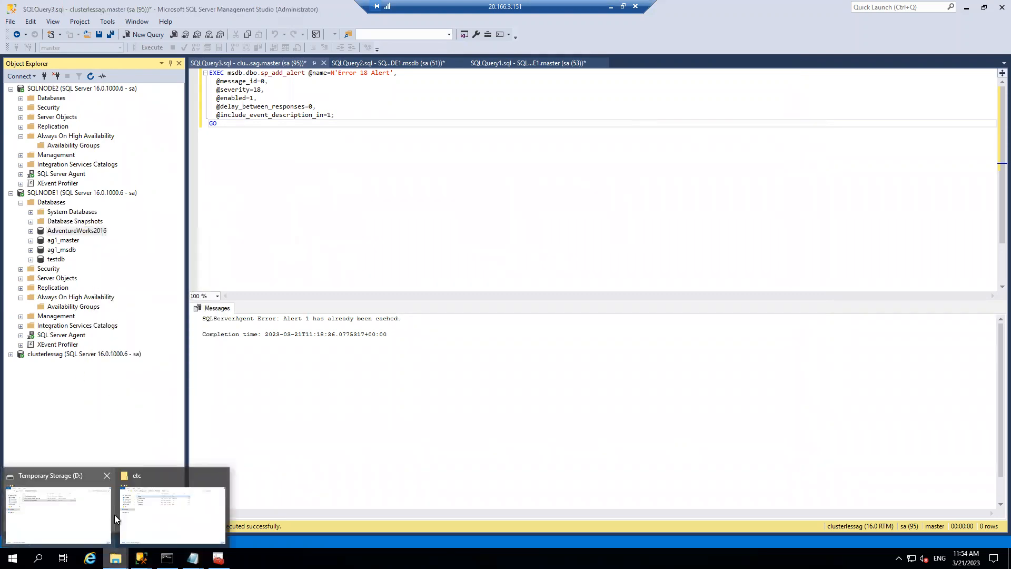
{"action": "left_click", "coordinate": [144, 511]}
- Reopen hosts in Notepad and highlight the Clusterlessag, SQLNODE1 and SQLNODE2 address lines
{"action": "left_click", "coordinate": [521, 162]}
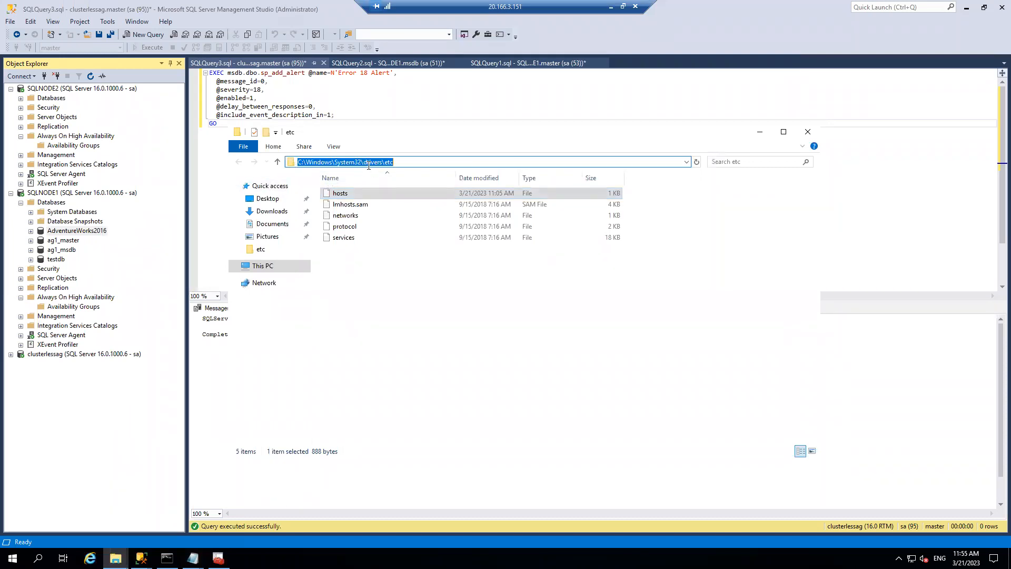
{"action": "double_click", "coordinate": [347, 197]}
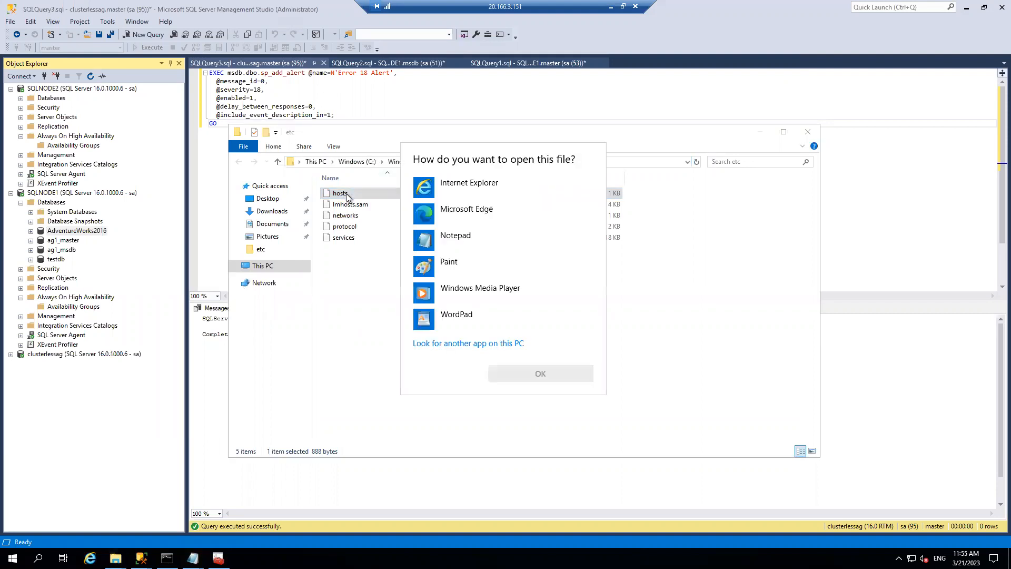
{"action": "left_click", "coordinate": [464, 237]}
{"action": "left_click", "coordinate": [530, 373]}
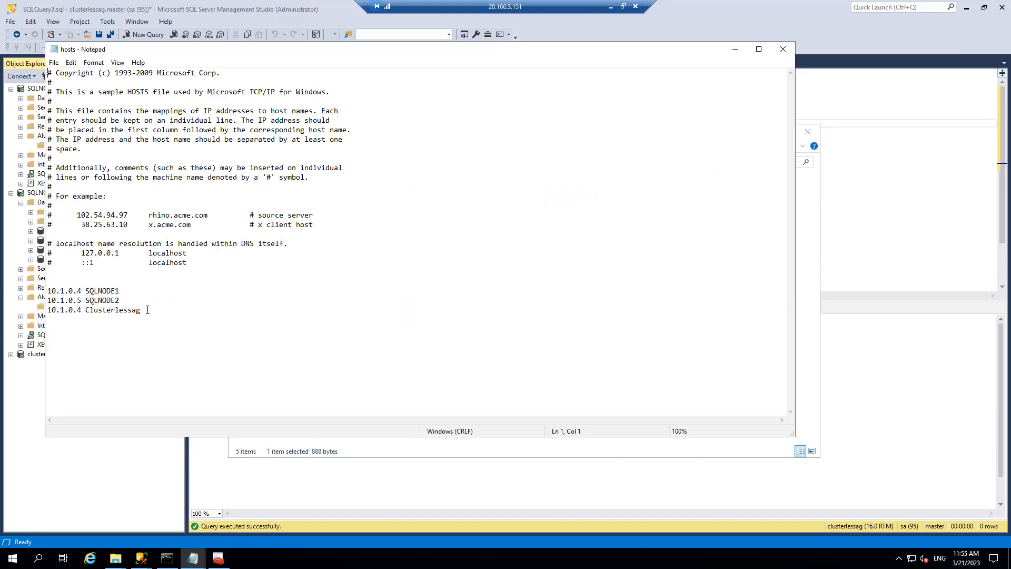
{"action": "left_click_drag", "start_coordinate": [147, 311], "coordinate": [45, 321]}
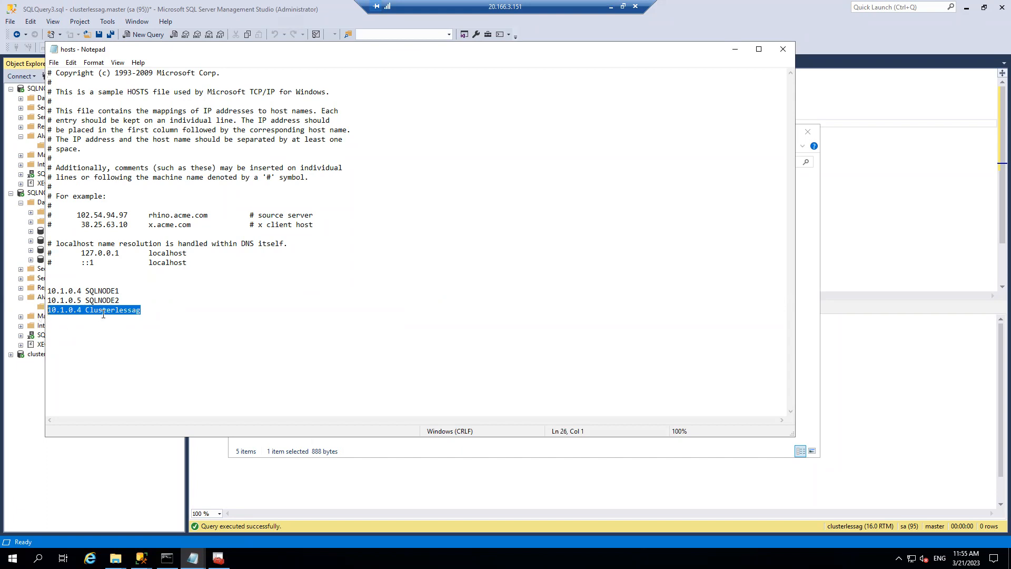
{"action": "left_click", "coordinate": [126, 300]}
{"action": "left_click_drag", "start_coordinate": [120, 300], "coordinate": [45, 291]}
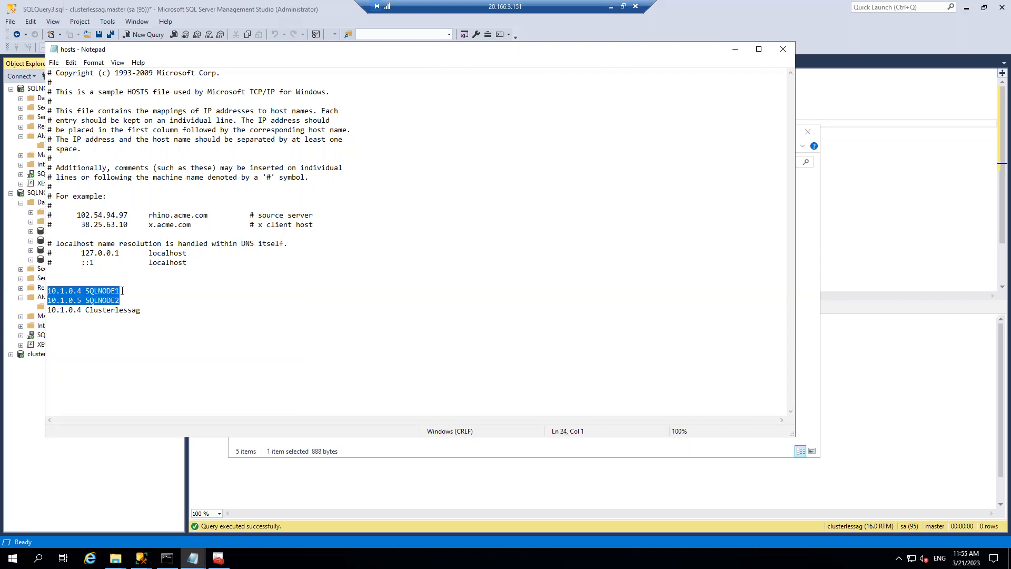
- Switch from the first server's remote session to the second server's session
{"action": "left_click", "coordinate": [612, 6]}
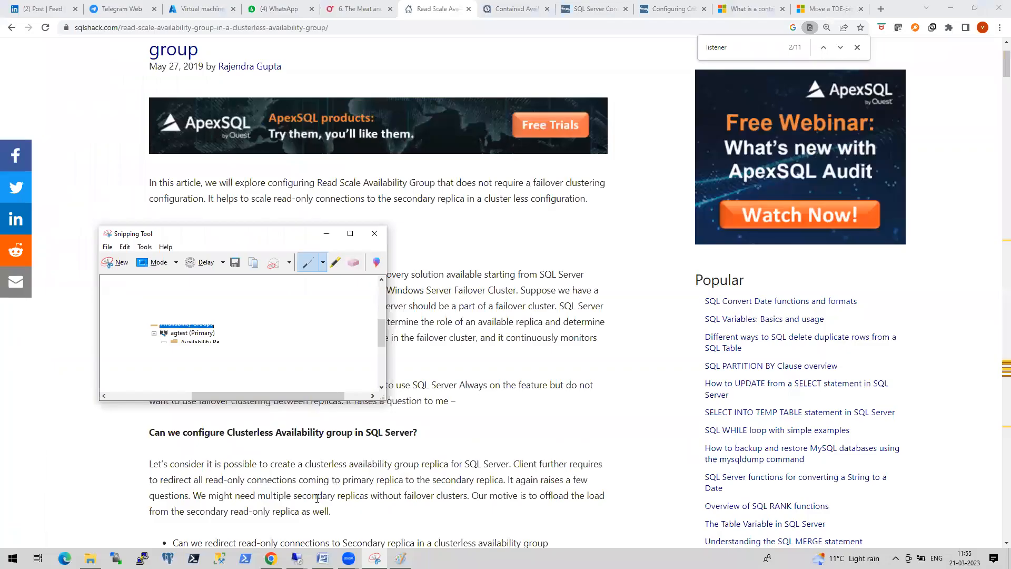
{"action": "left_click", "coordinate": [297, 558]}
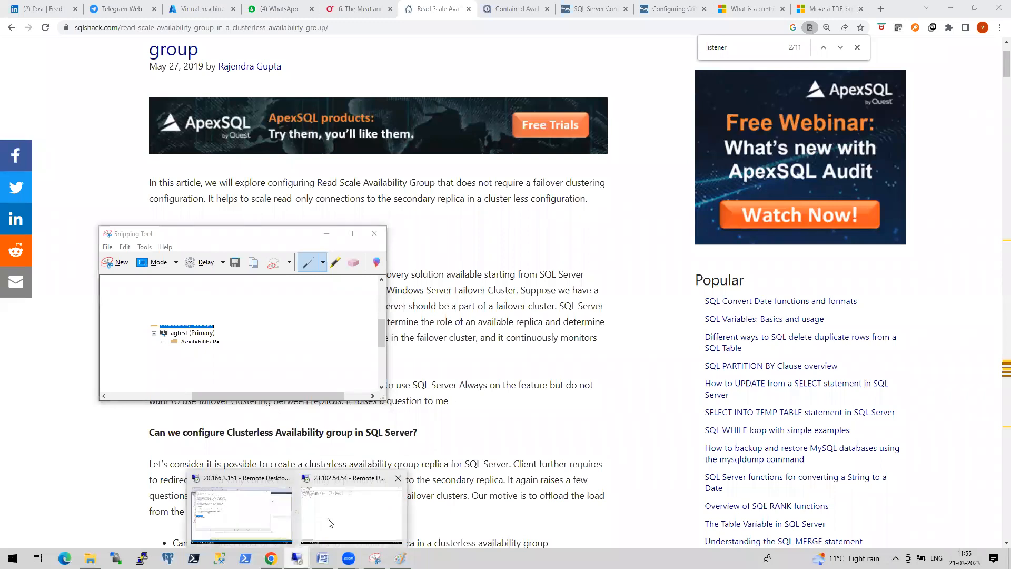
{"action": "left_click", "coordinate": [330, 523]}
- Open this server's hosts file in Notepad, highlight the SQLNODE1/SQLNODE2 lines, then minimize everything
{"action": "left_click", "coordinate": [116, 559]}
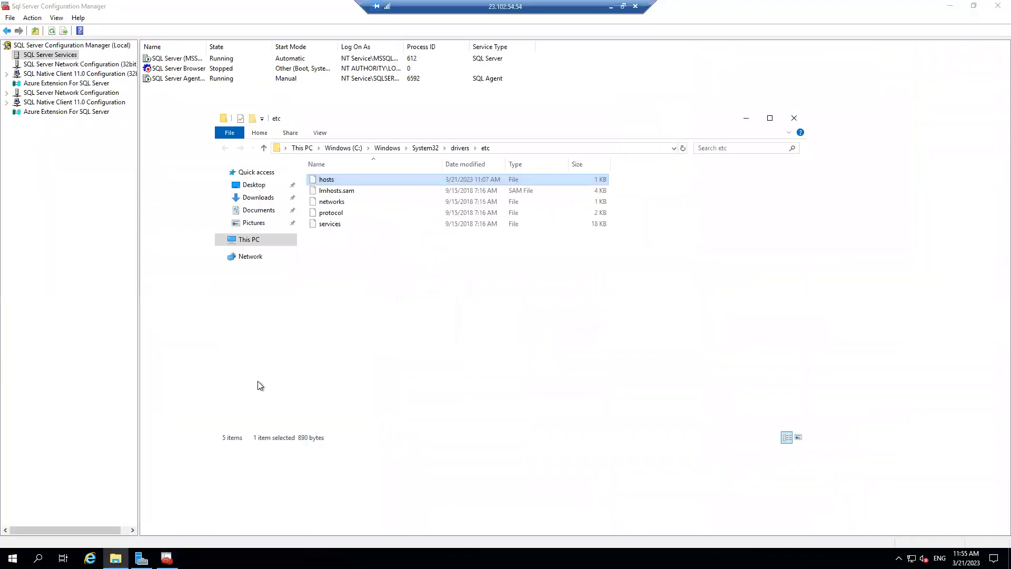
{"action": "double_click", "coordinate": [340, 179]}
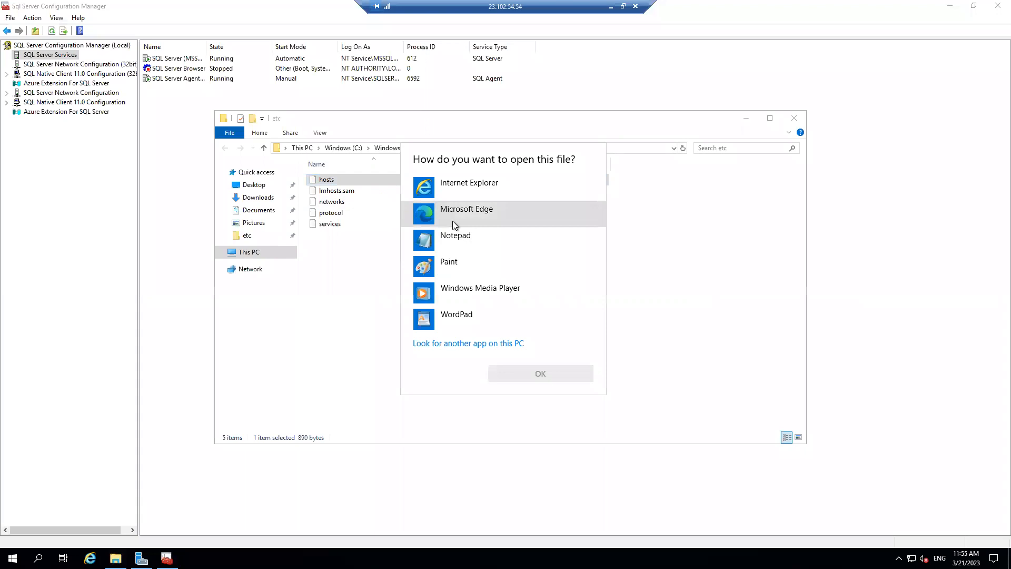
{"action": "left_click", "coordinate": [457, 241]}
{"action": "left_click", "coordinate": [524, 375]}
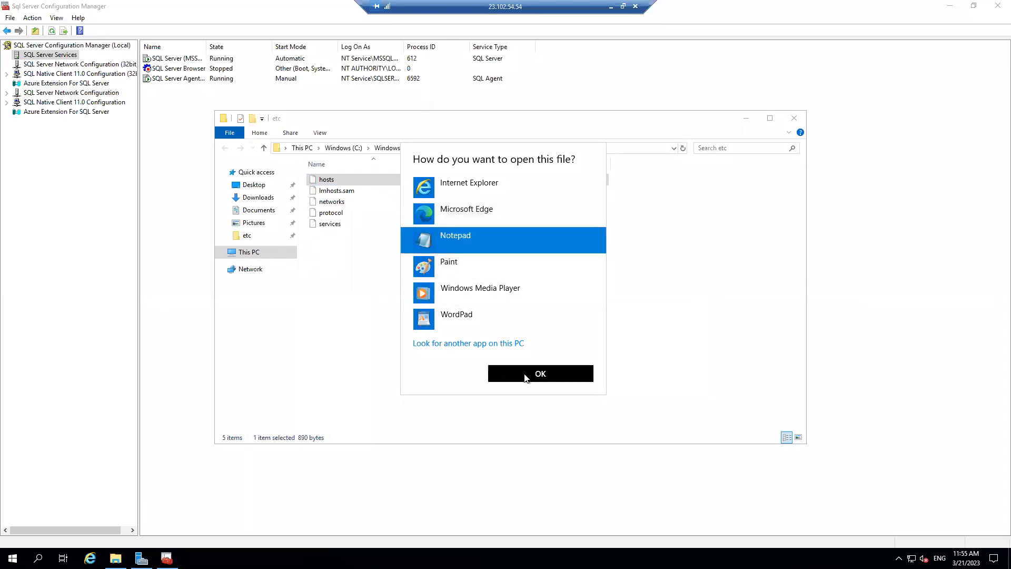
{"action": "left_click_drag", "start_coordinate": [105, 283], "coordinate": [15, 274]}
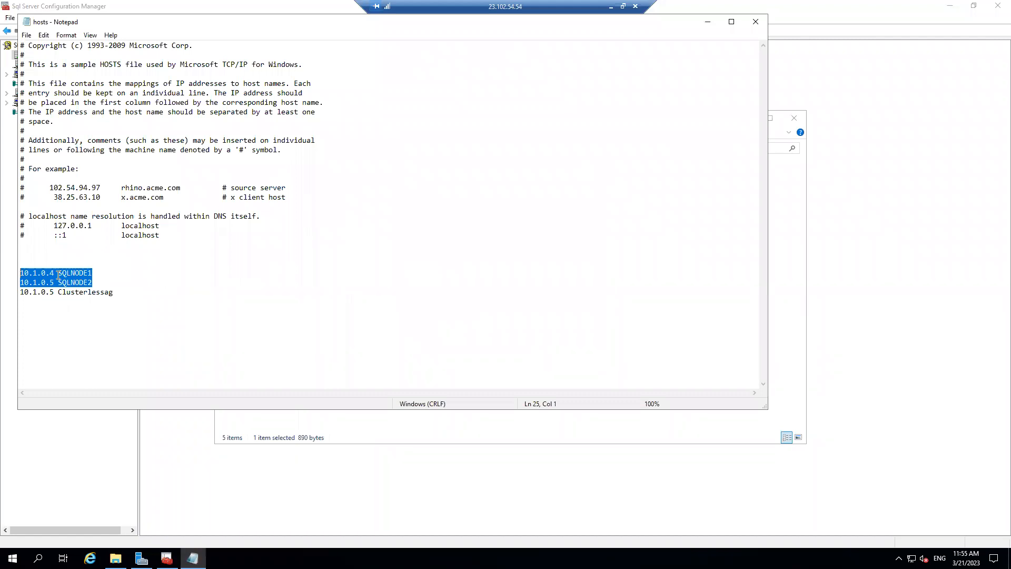
{"action": "left_click", "coordinate": [707, 22]}
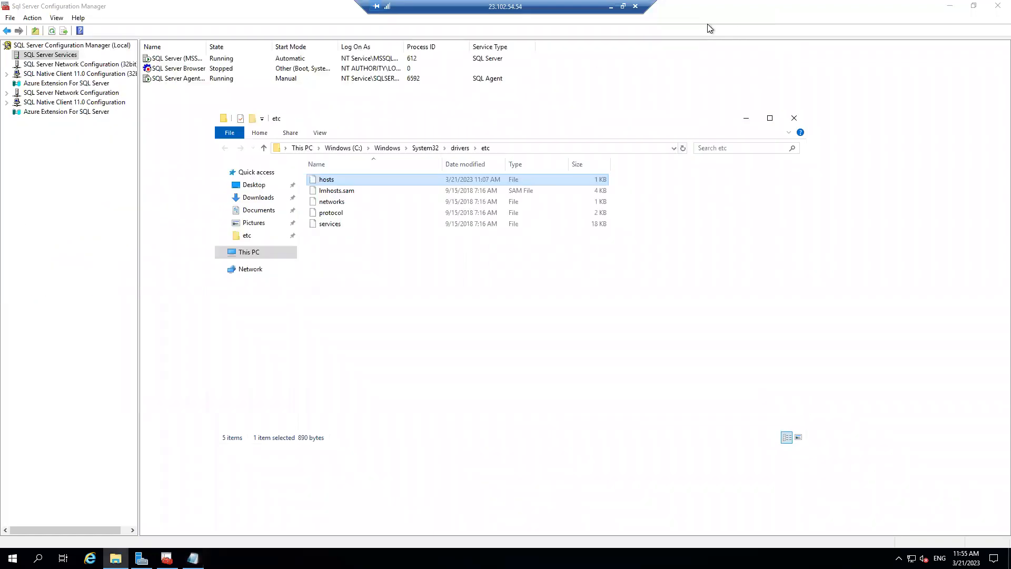
{"action": "left_click", "coordinate": [612, 7]}
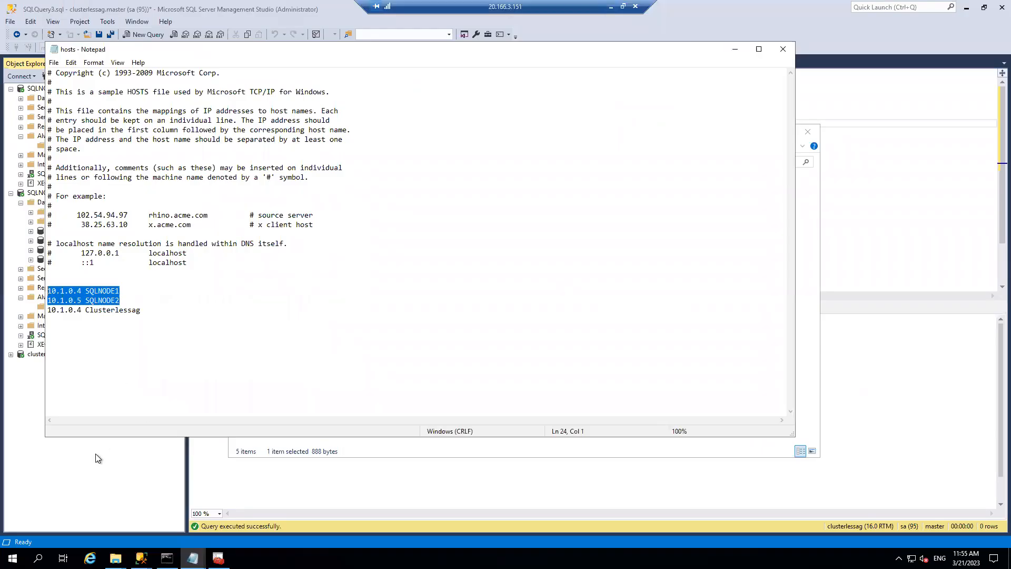
- Launch the New Availability Group Wizard from the Availability Groups node
{"action": "left_click", "coordinate": [95, 458]}
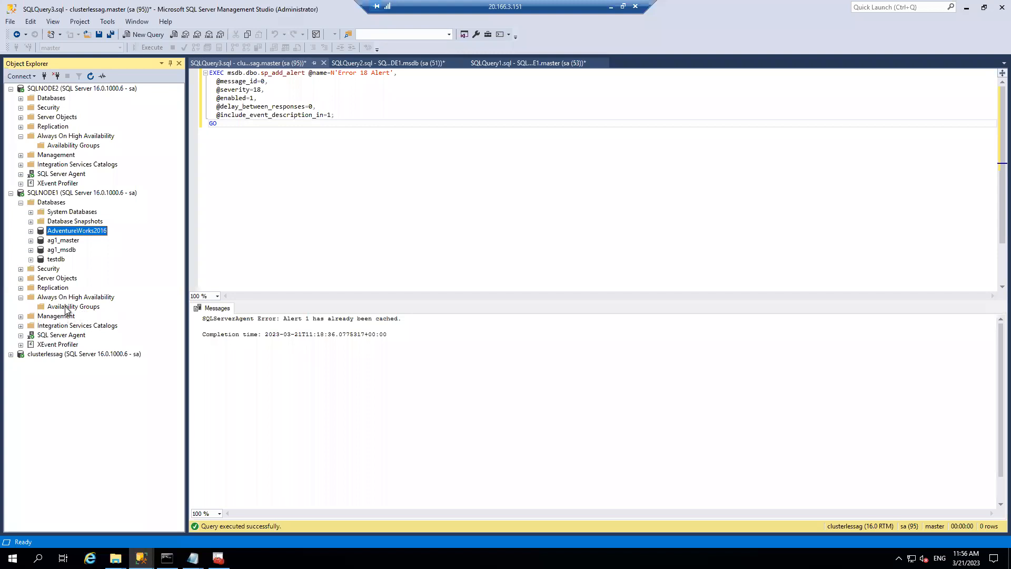
{"action": "right_click", "coordinate": [67, 307]}
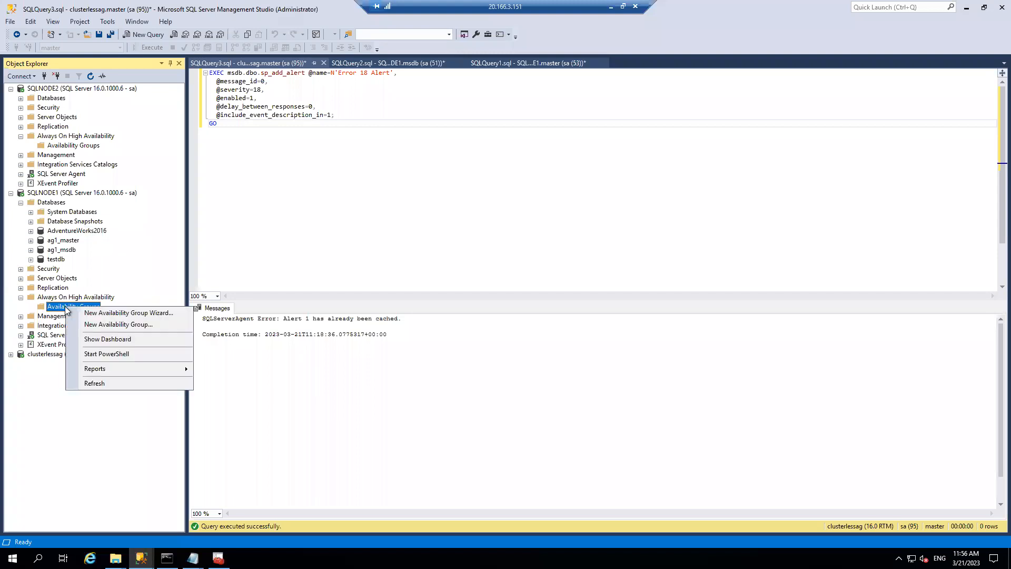
{"action": "left_click", "coordinate": [108, 313]}
{"action": "left_click", "coordinate": [640, 456]}
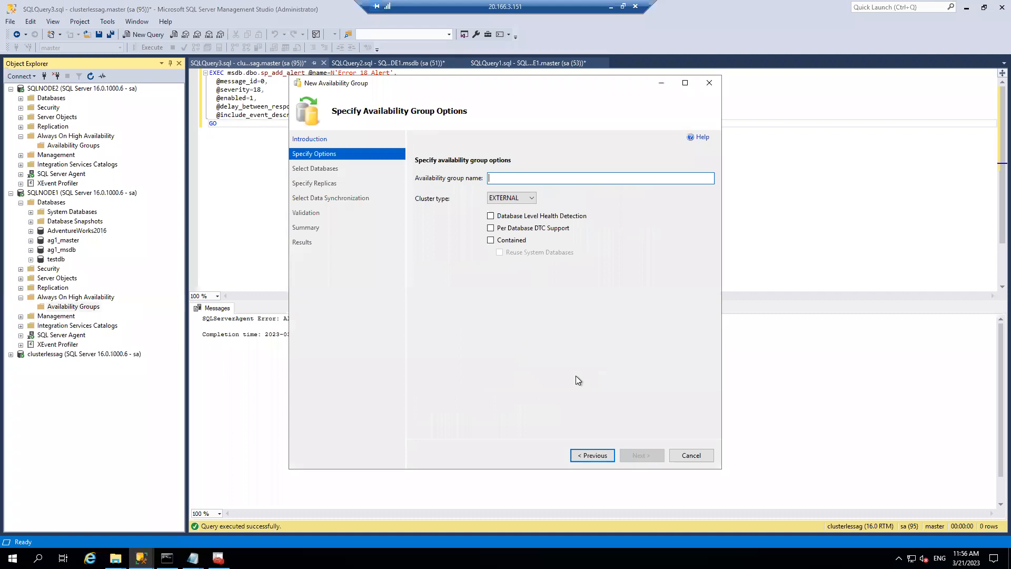
- Name the group cag, set cluster type NONE and tick Contained
{"action": "type", "text": "cag"}
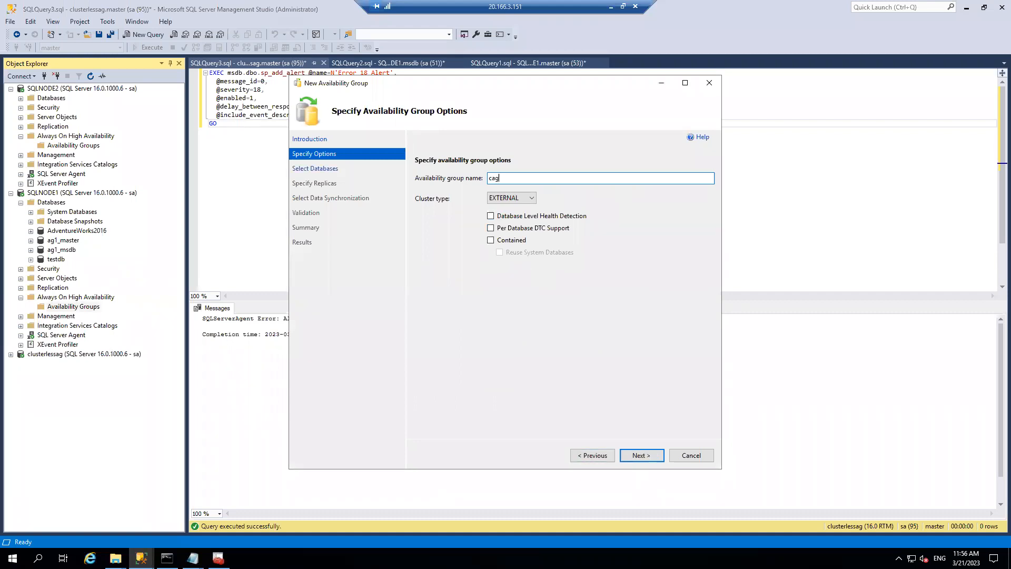
{"action": "left_click", "coordinate": [533, 199]}
{"action": "left_click", "coordinate": [505, 215]}
{"action": "left_click", "coordinate": [491, 240]}
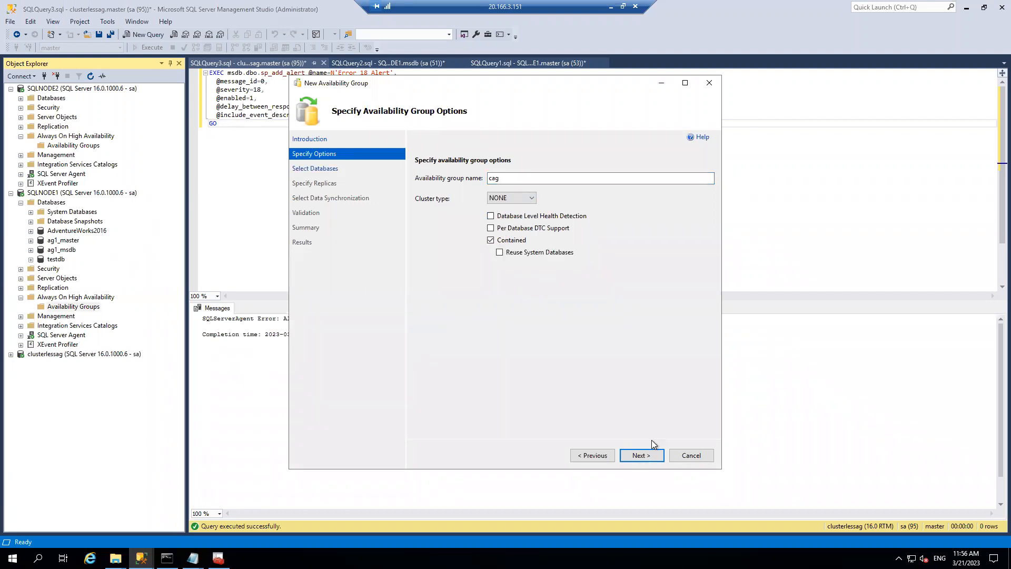
{"action": "left_click", "coordinate": [640, 456]}
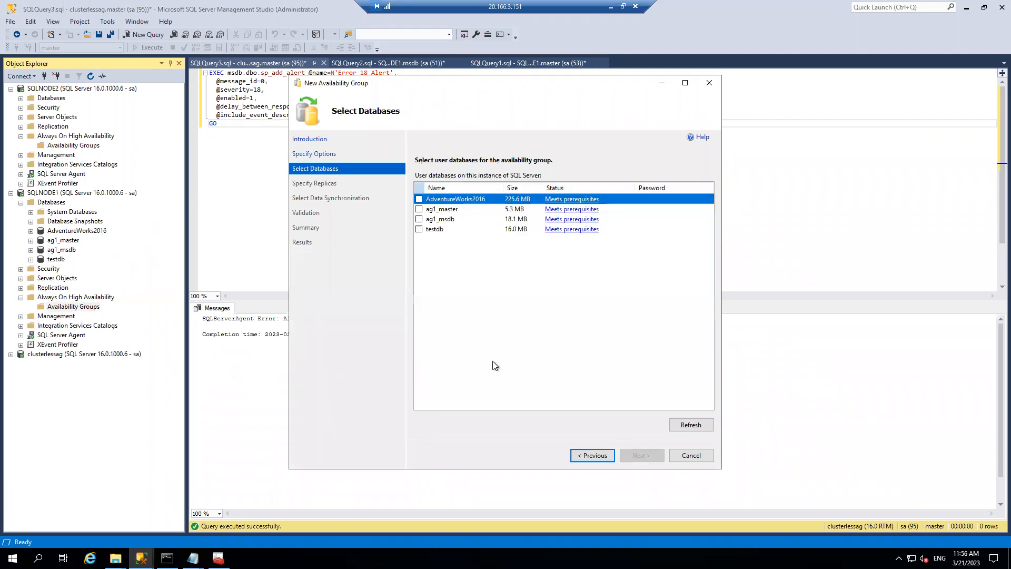
- Tick AdventureWorks2016 for cag and delete SQLNODE2's restoring AdventureWorks2016 copy
{"action": "left_click", "coordinate": [419, 199]}
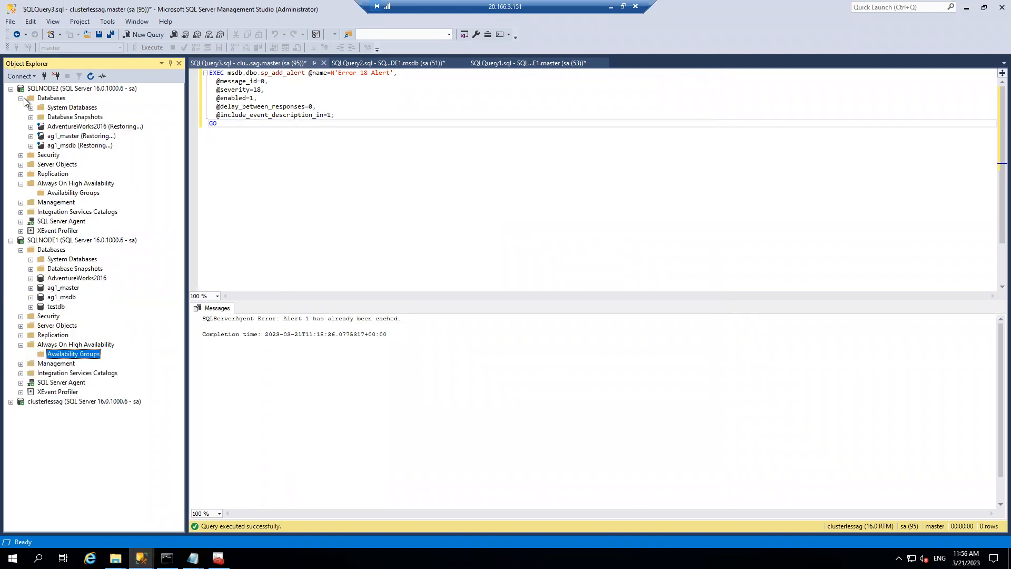
{"action": "right_click", "coordinate": [80, 127]}
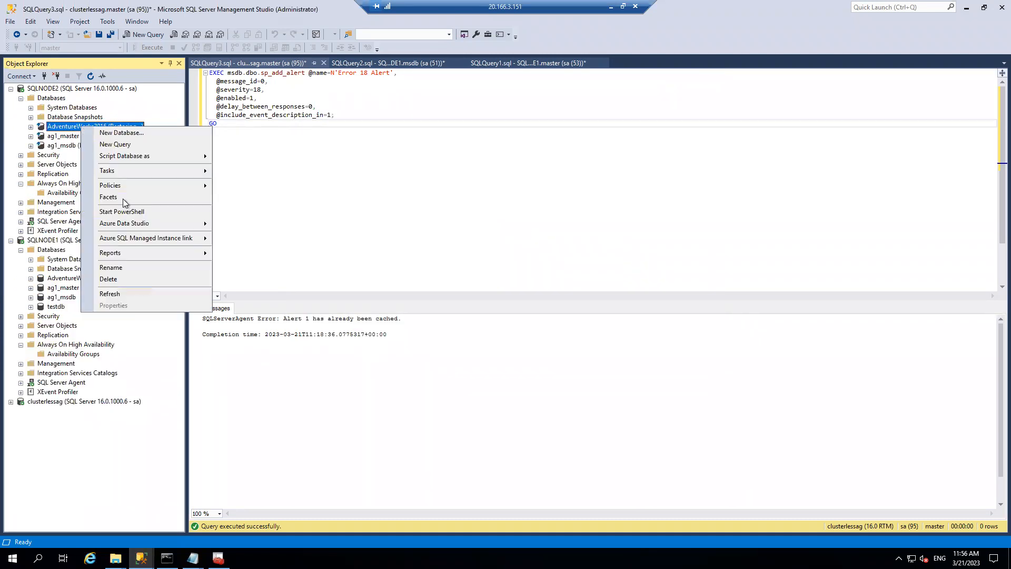
{"action": "left_click", "coordinate": [126, 276]}
{"action": "left_click", "coordinate": [617, 437]}
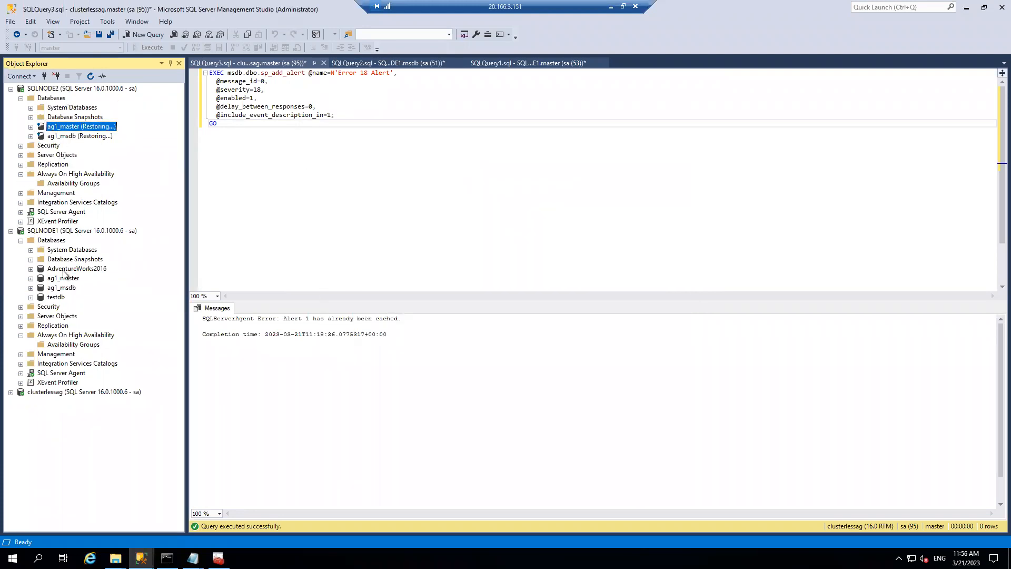
- Add SQLNODE2 as secondary replica and advance through synchronization and validation to the summary
{"action": "mouse_move", "coordinate": [141, 558]}
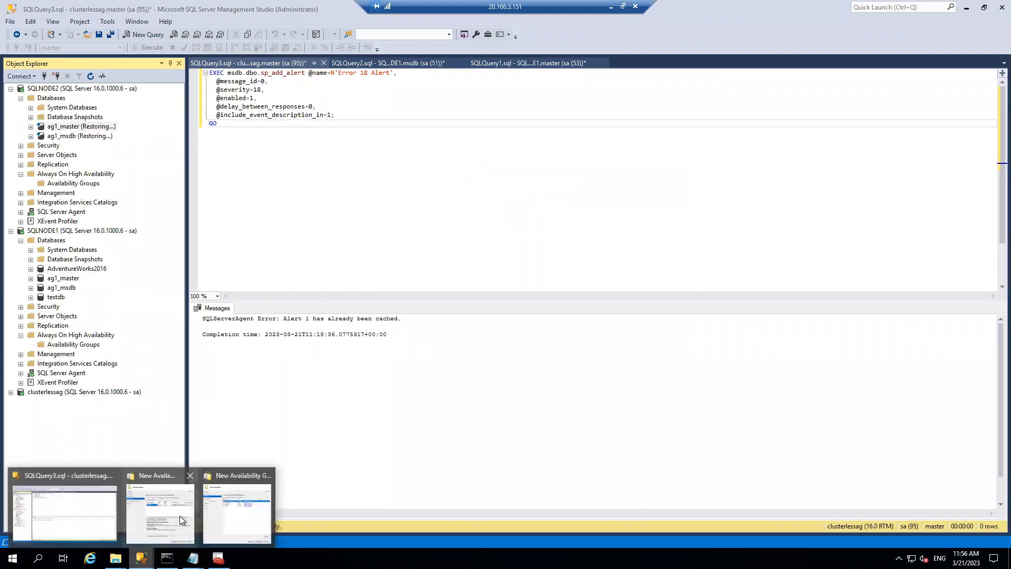
{"action": "left_click", "coordinate": [210, 510]}
{"action": "left_click", "coordinate": [642, 456]}
{"action": "left_click", "coordinate": [458, 315]}
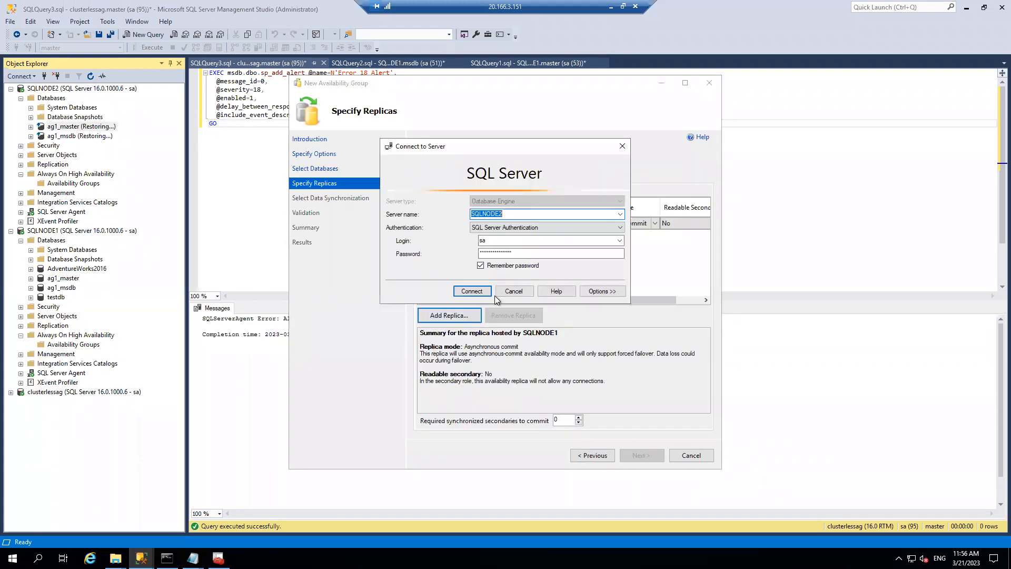
{"action": "left_click", "coordinate": [472, 292]}
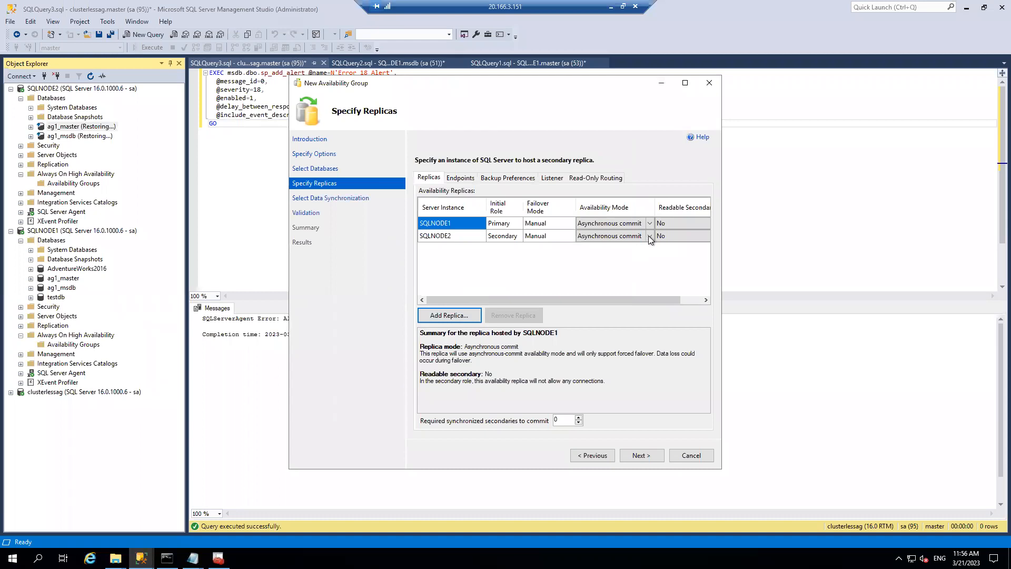
{"action": "left_click", "coordinate": [642, 458]}
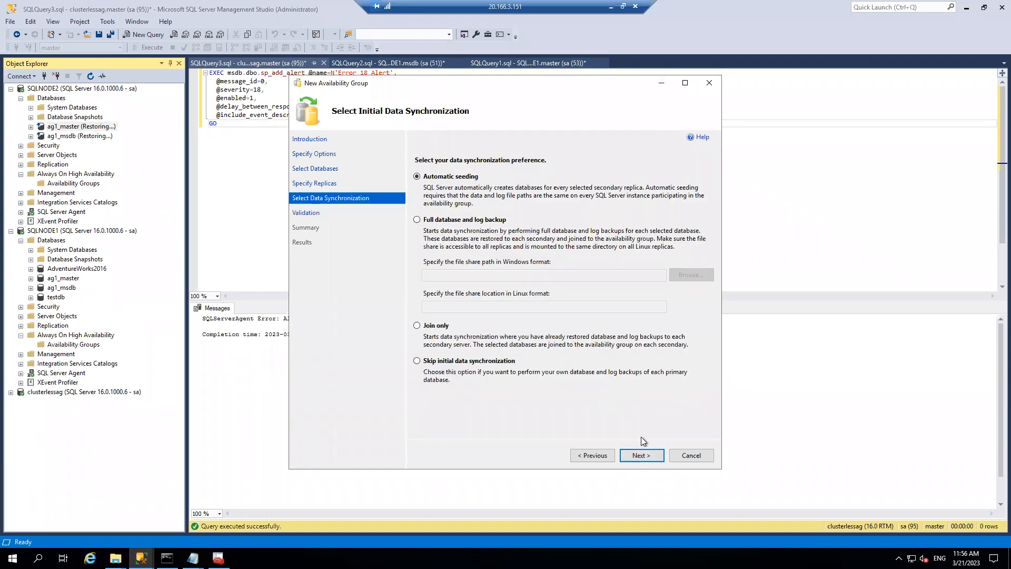
{"action": "left_click", "coordinate": [642, 455]}
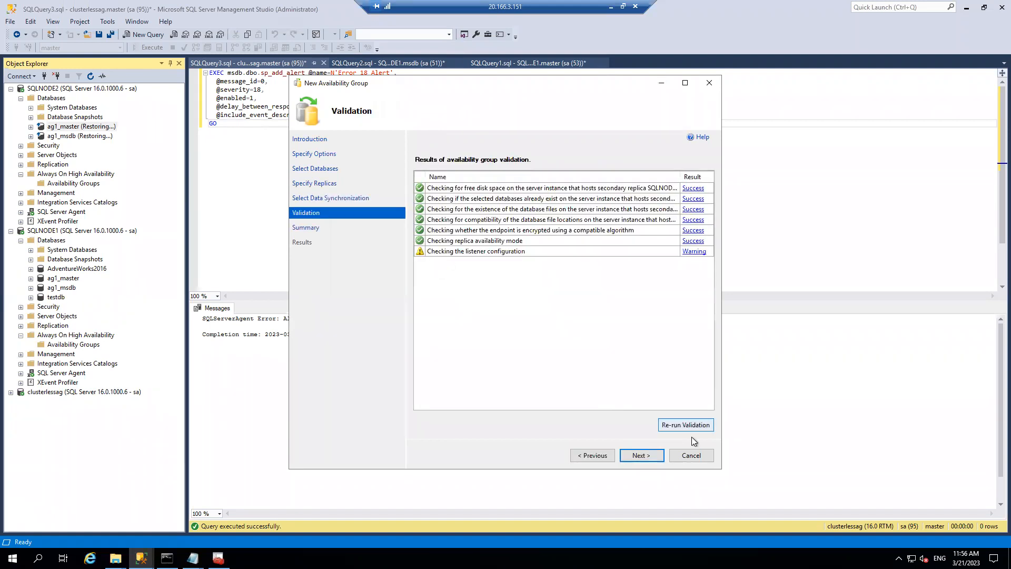
{"action": "left_click", "coordinate": [647, 460]}
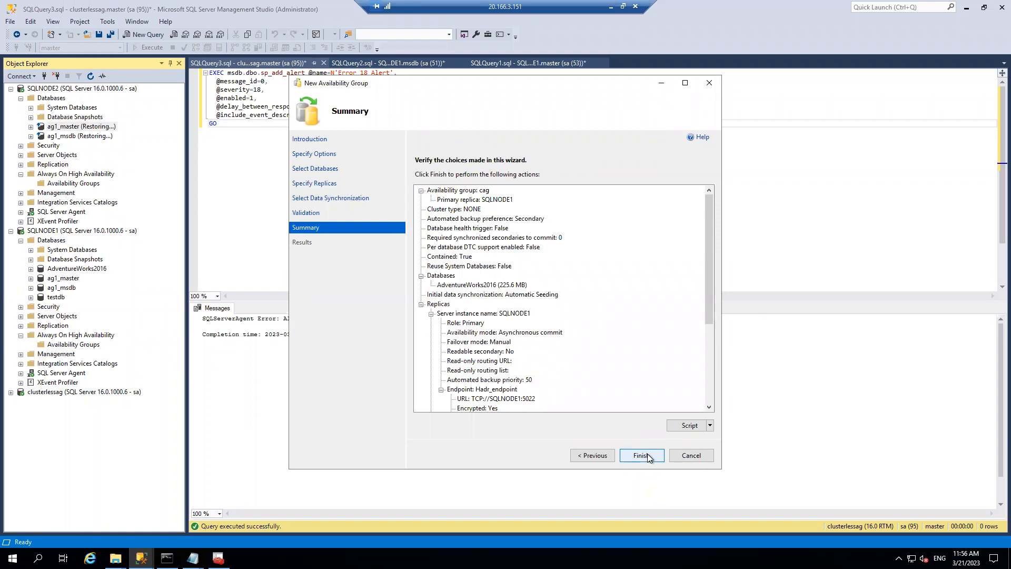
- Go back to check the Listener tab, return to the summary and finish creating cag
{"action": "left_click", "coordinate": [592, 456]}
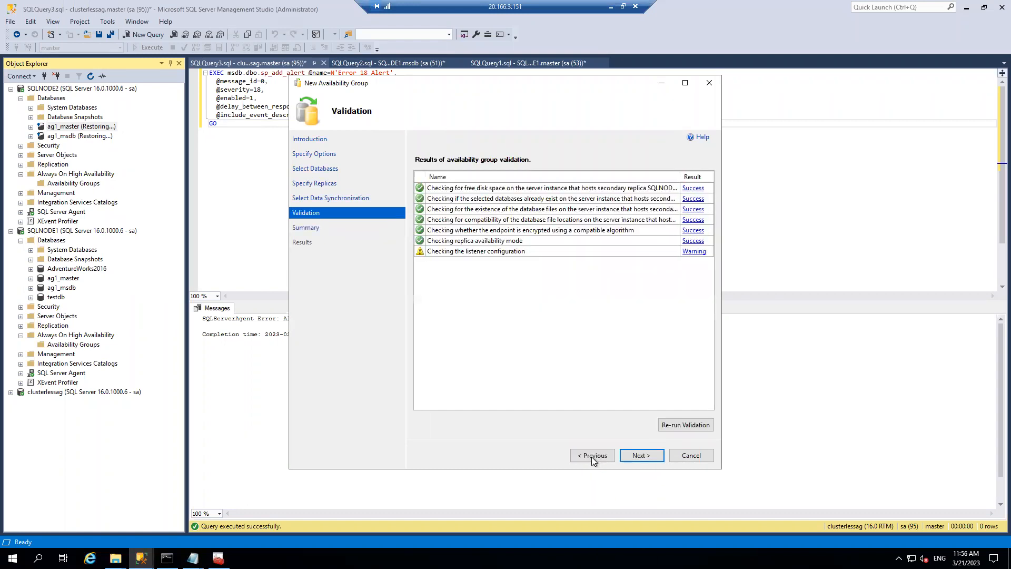
{"action": "left_click", "coordinate": [592, 456]}
{"action": "left_click", "coordinate": [585, 455]}
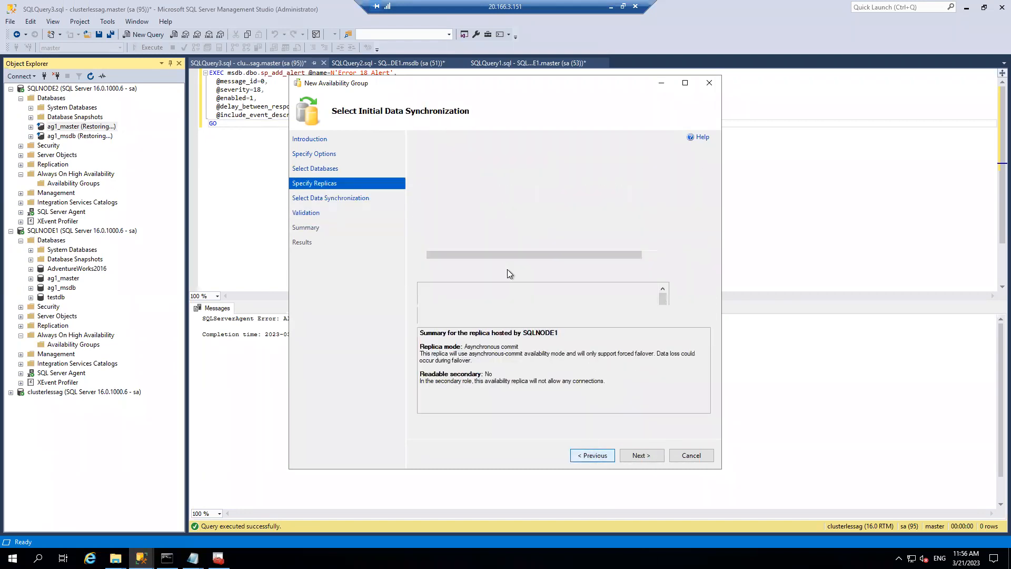
{"action": "left_click", "coordinate": [550, 178]}
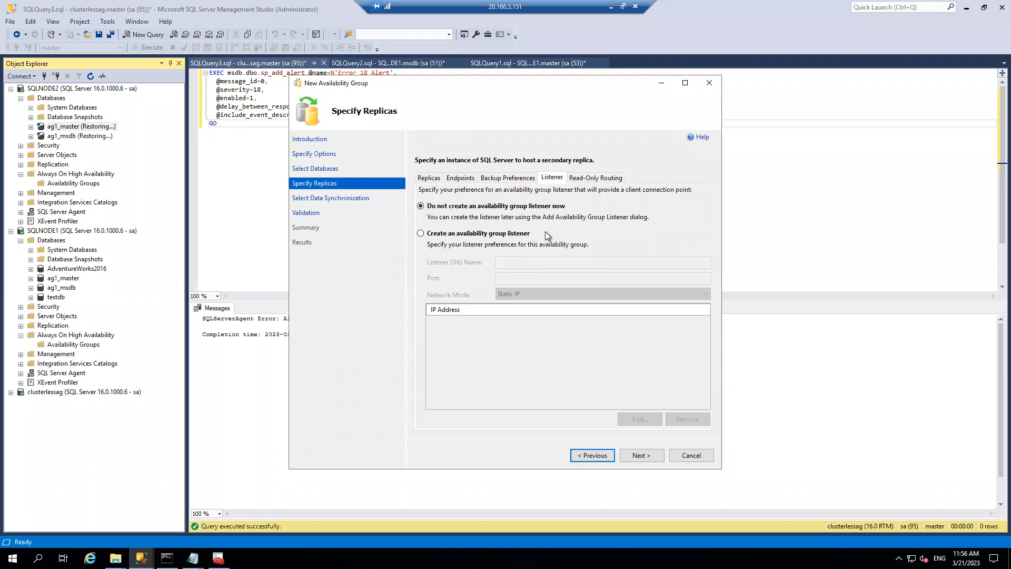
{"action": "left_click", "coordinate": [642, 456]}
{"action": "left_click", "coordinate": [642, 456]}
{"action": "left_click", "coordinate": [642, 456]}
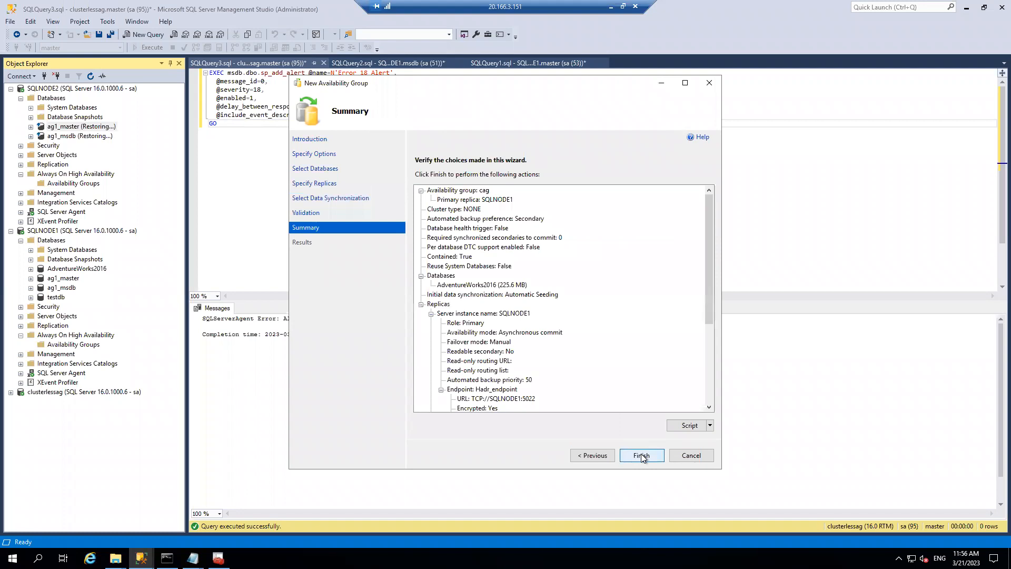
{"action": "left_click", "coordinate": [642, 457]}
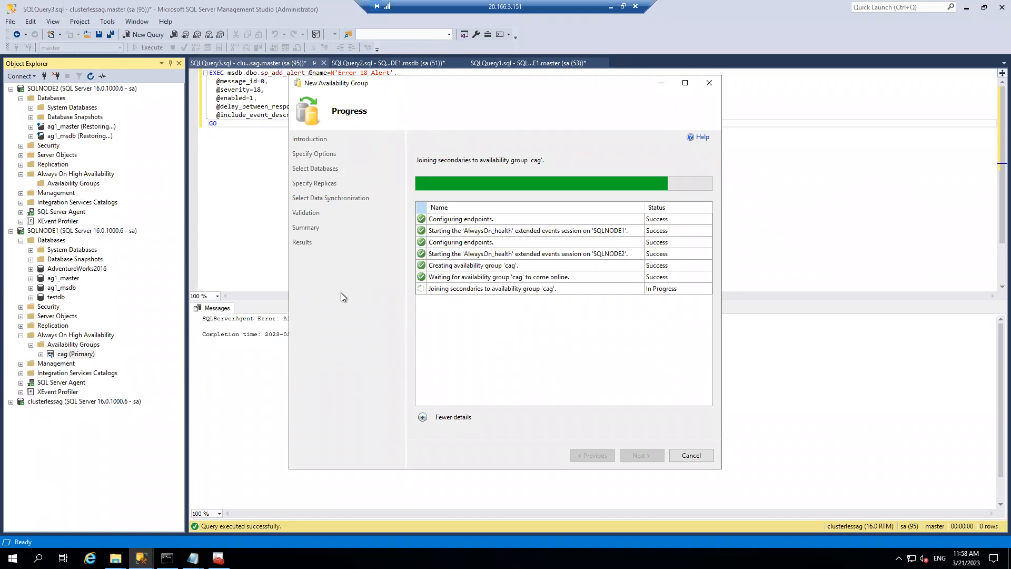
- Expand SQLNODE1's System Databases while cag creation completes
{"action": "left_click", "coordinate": [32, 250]}
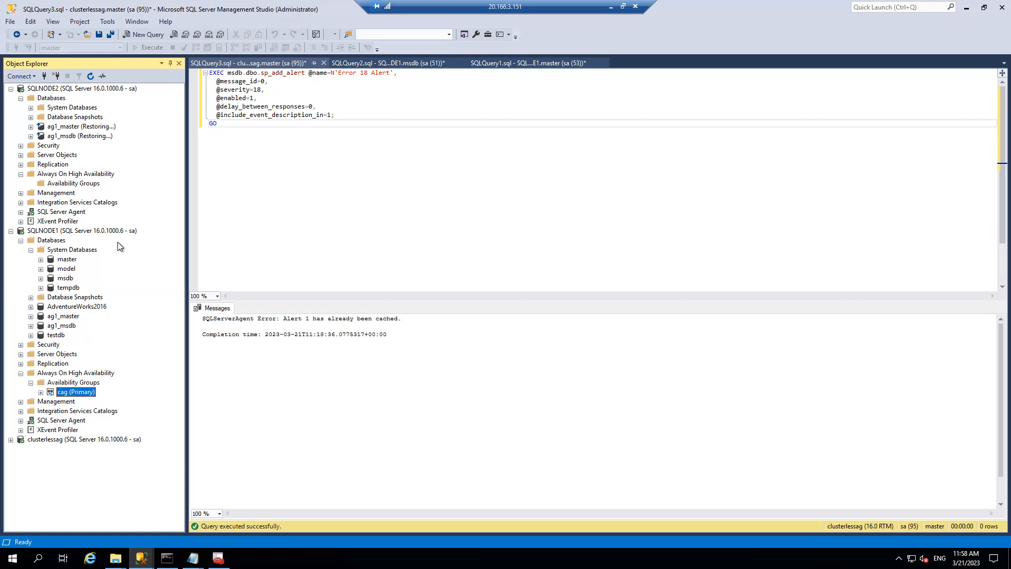
- Bring the New Availability Group progress window back to the front from the taskbar
{"action": "left_click", "coordinate": [141, 558]}
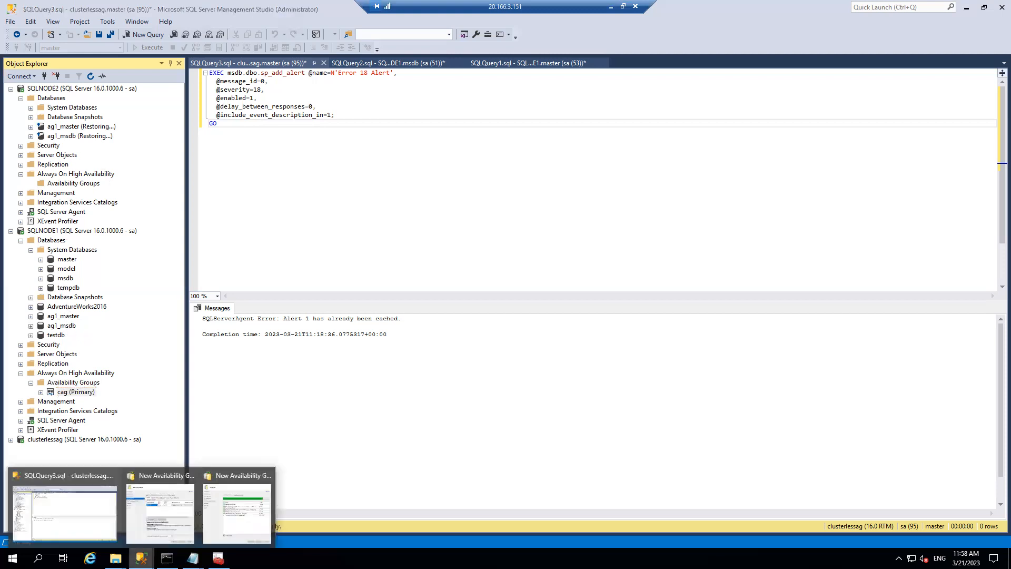
{"action": "left_click", "coordinate": [217, 504]}
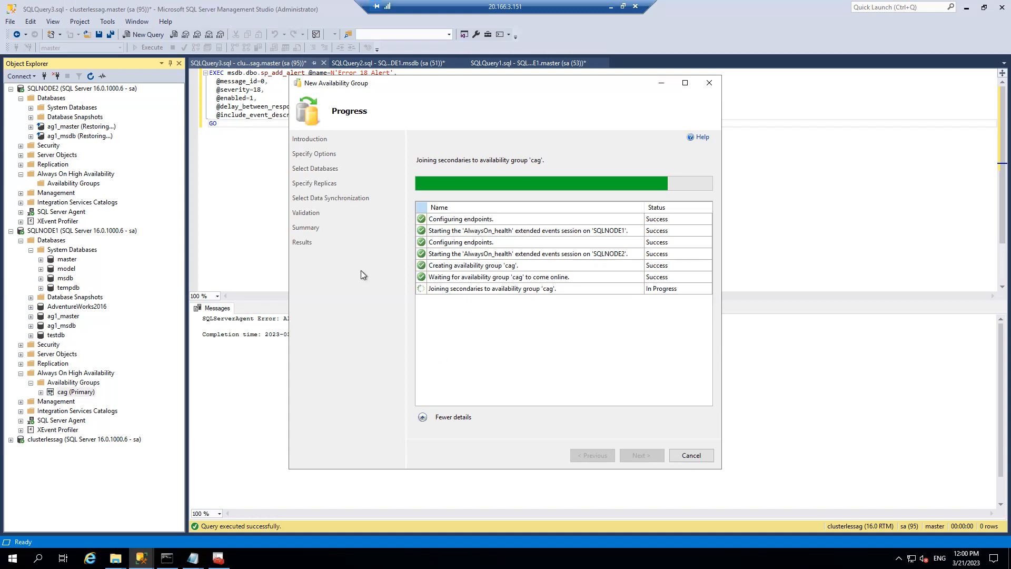
- Cancel the stalled join of secondaries, confirming Yes, so the step shows Aborted
{"action": "left_click", "coordinate": [697, 454]}
{"action": "left_click", "coordinate": [618, 299]}
{"action": "left_click", "coordinate": [692, 455]}
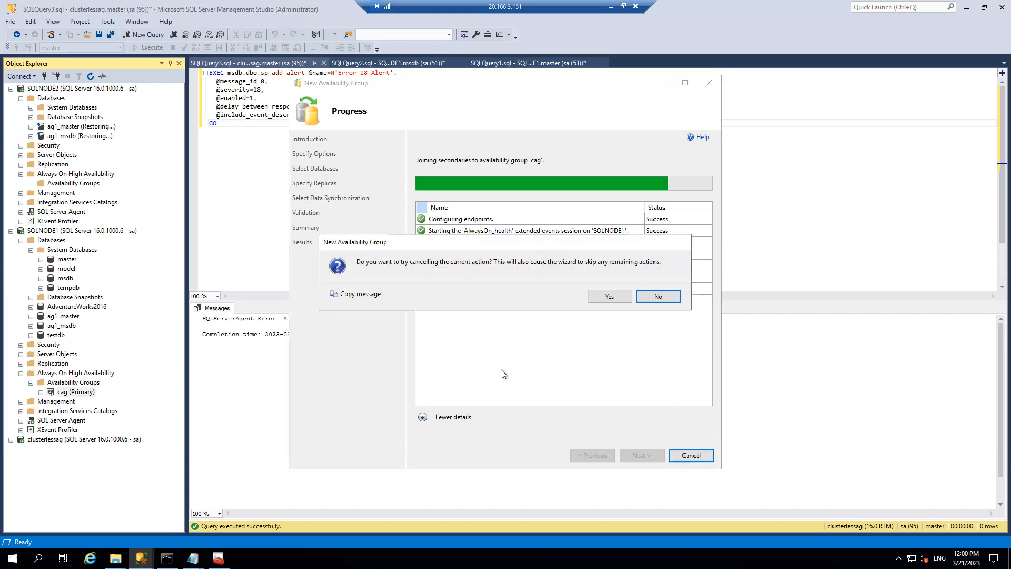
{"action": "left_click", "coordinate": [610, 296]}
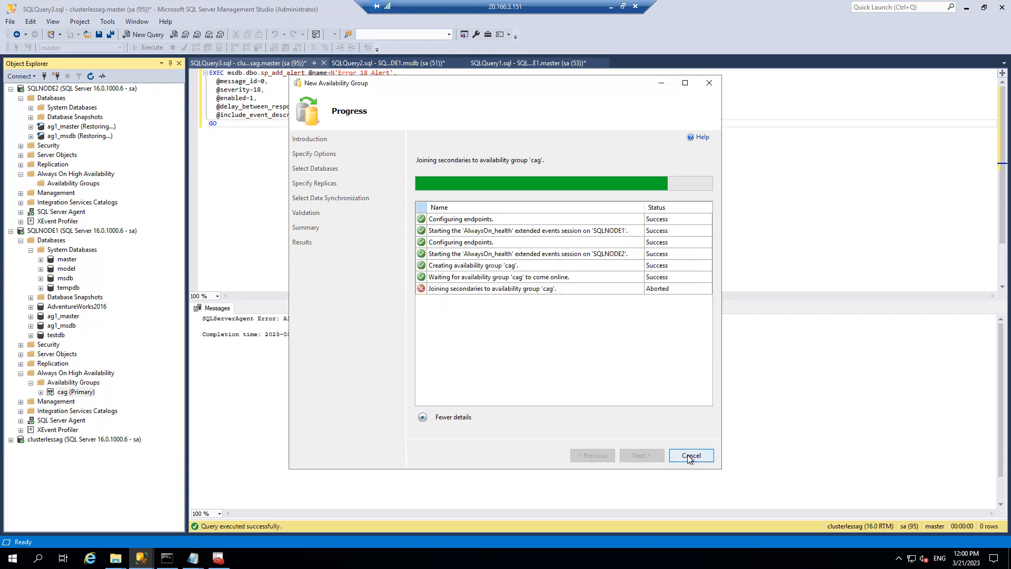
- Close the wizard, confirming Yes, and select SQLNODE2's restoring ag1_master database
{"action": "left_click", "coordinate": [688, 454]}
{"action": "left_click", "coordinate": [609, 296]}
{"action": "left_click", "coordinate": [709, 83]}
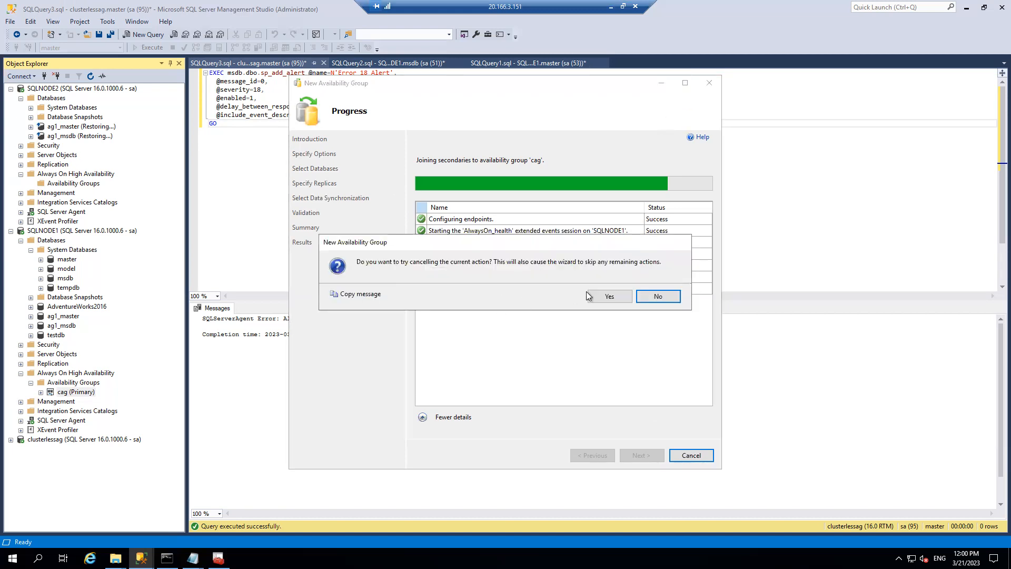
{"action": "left_click", "coordinate": [608, 297]}
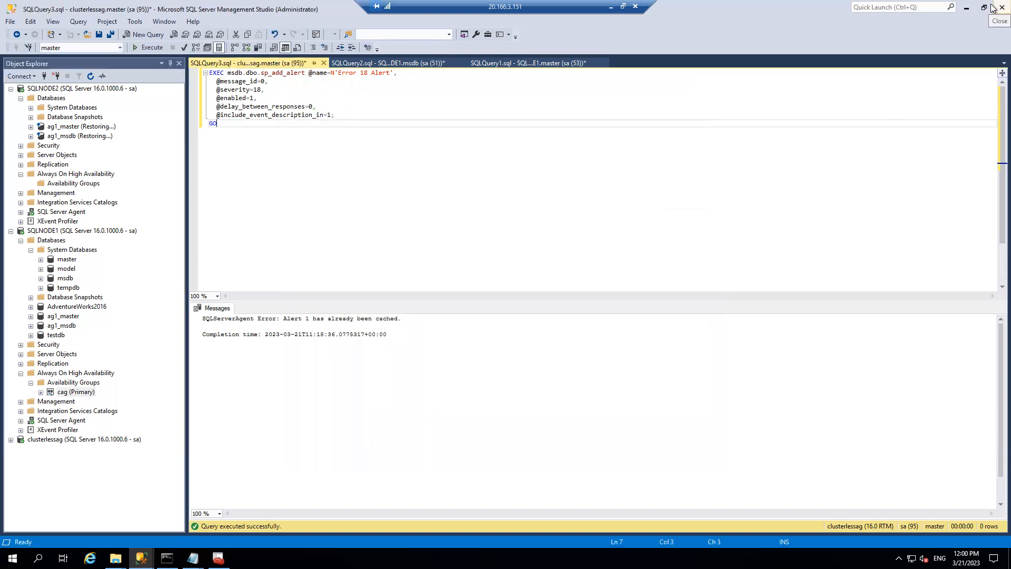
{"action": "left_click", "coordinate": [75, 128]}
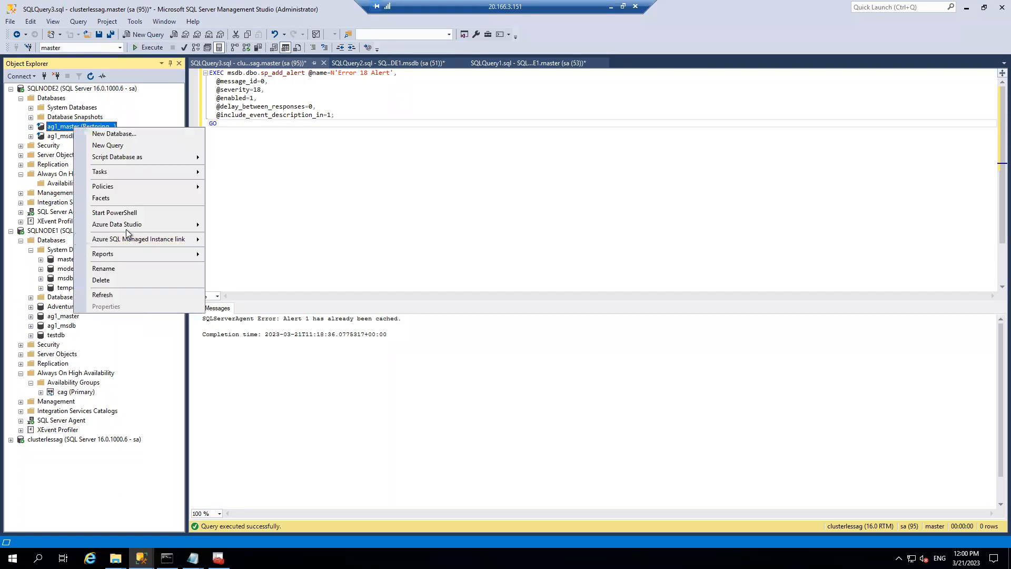
- Delete ag1_master and ag1_msdb from SQLNODE2, closing existing connections for each
{"action": "left_click", "coordinate": [108, 279]}
{"action": "left_click", "coordinate": [425, 409]}
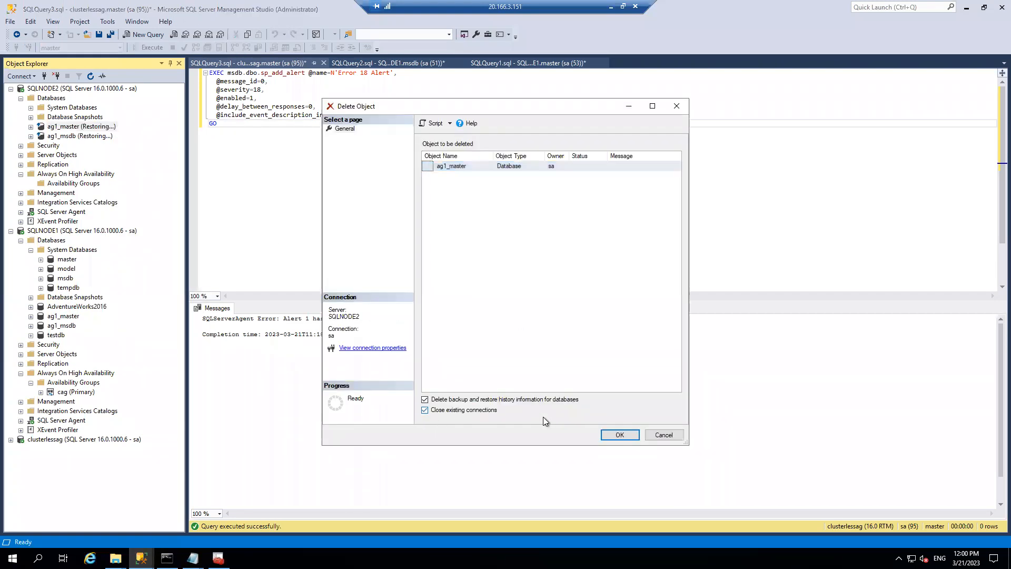
{"action": "left_click", "coordinate": [617, 436]}
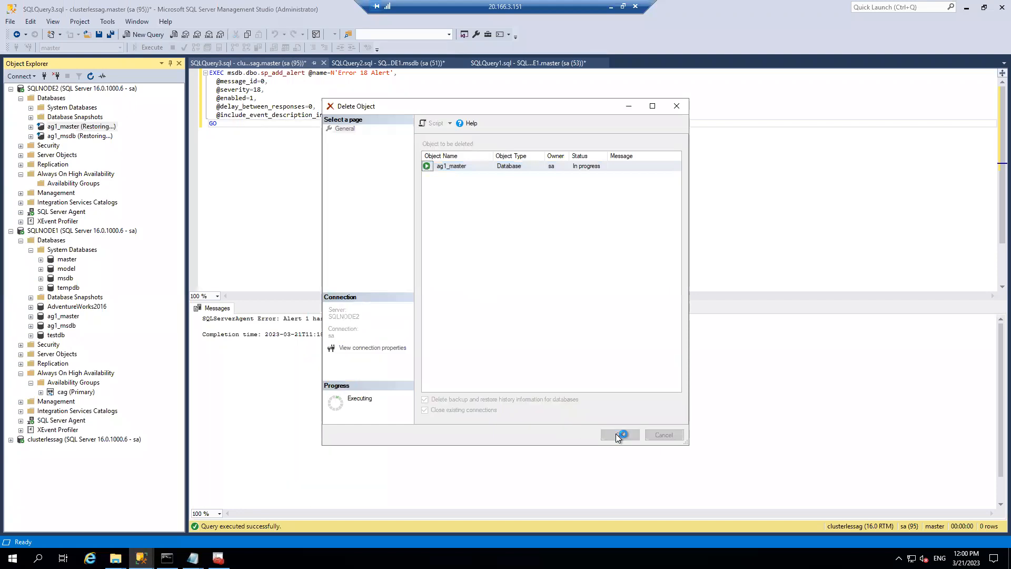
{"action": "right_click", "coordinate": [77, 130]}
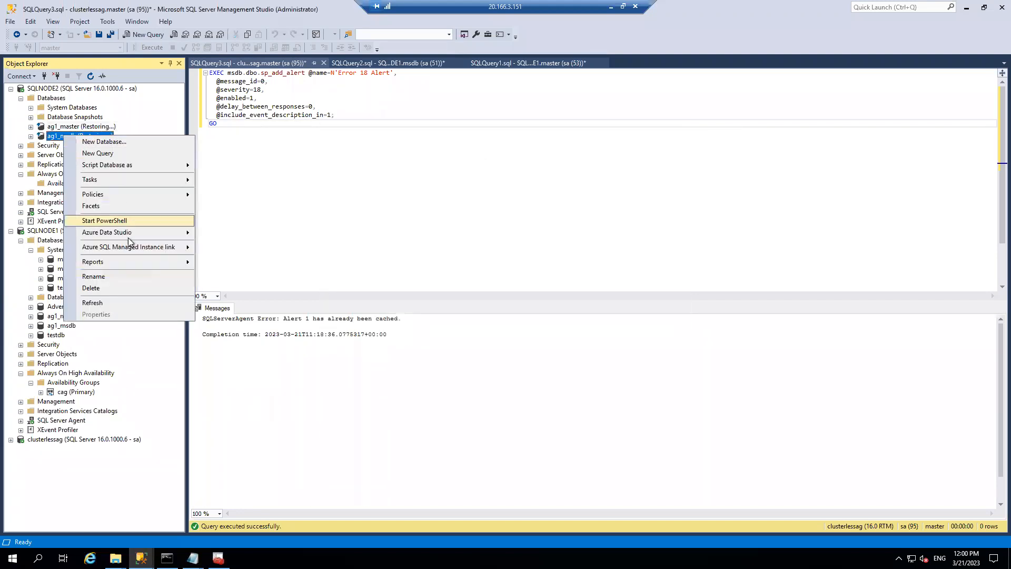
{"action": "left_click", "coordinate": [100, 286]}
{"action": "left_click", "coordinate": [465, 410]}
{"action": "left_click", "coordinate": [619, 434]}
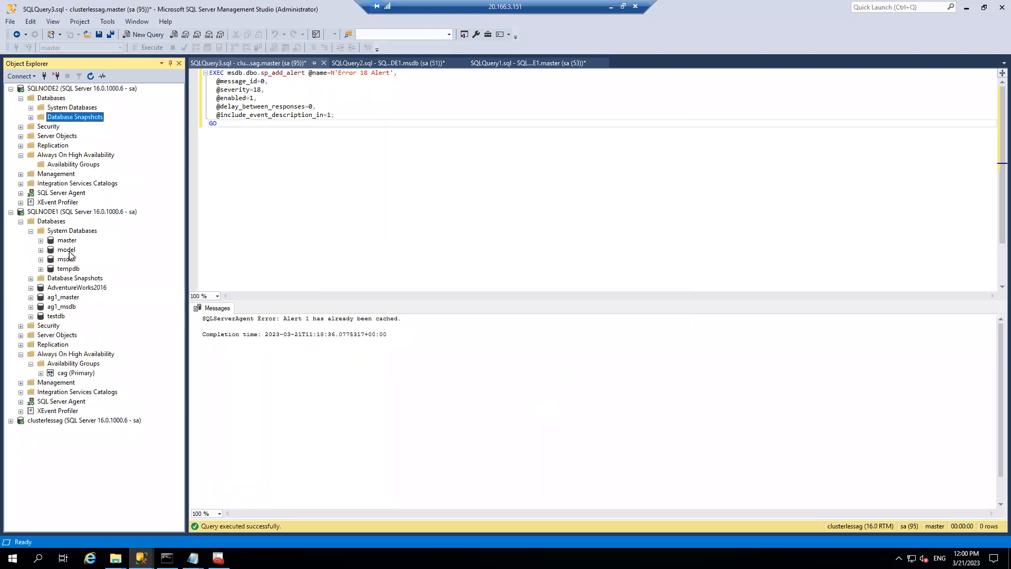
- Delete ag1_master and ag1_msdb from SQLNODE1, closing existing connections for each
{"action": "right_click", "coordinate": [63, 298]}
{"action": "left_click", "coordinate": [90, 452]}
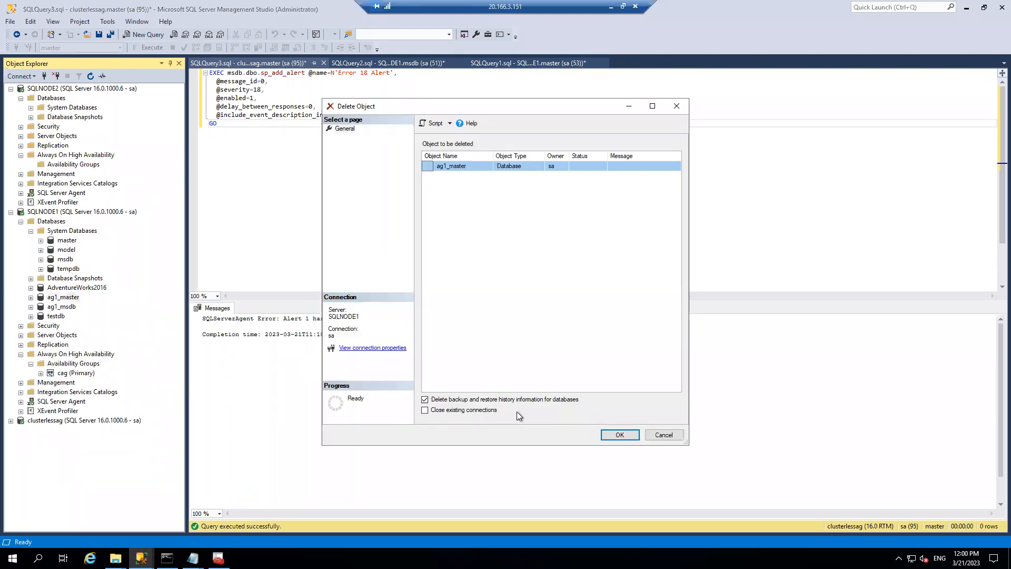
{"action": "left_click", "coordinate": [442, 410]}
{"action": "left_click", "coordinate": [620, 435]}
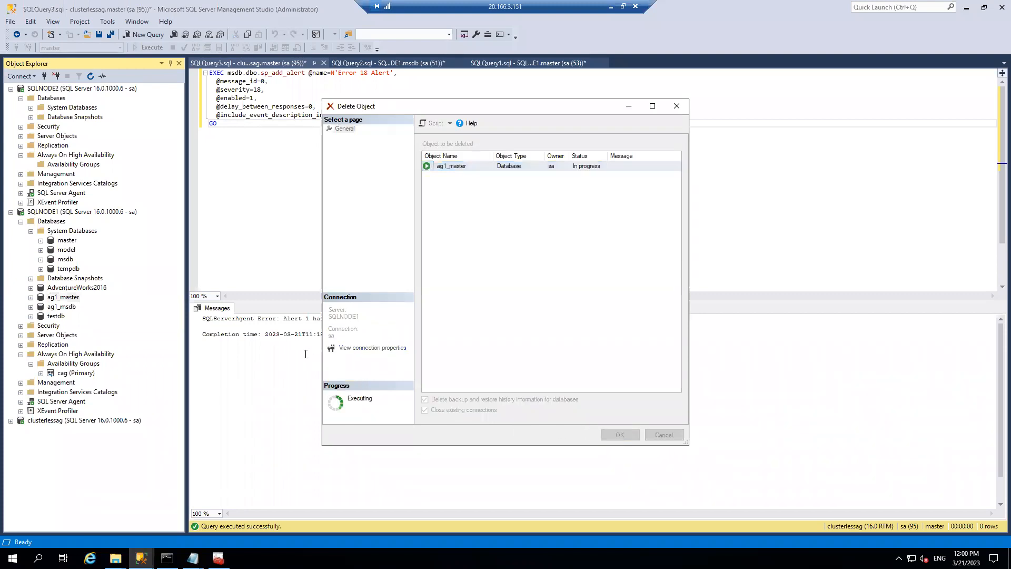
{"action": "right_click", "coordinate": [67, 373]}
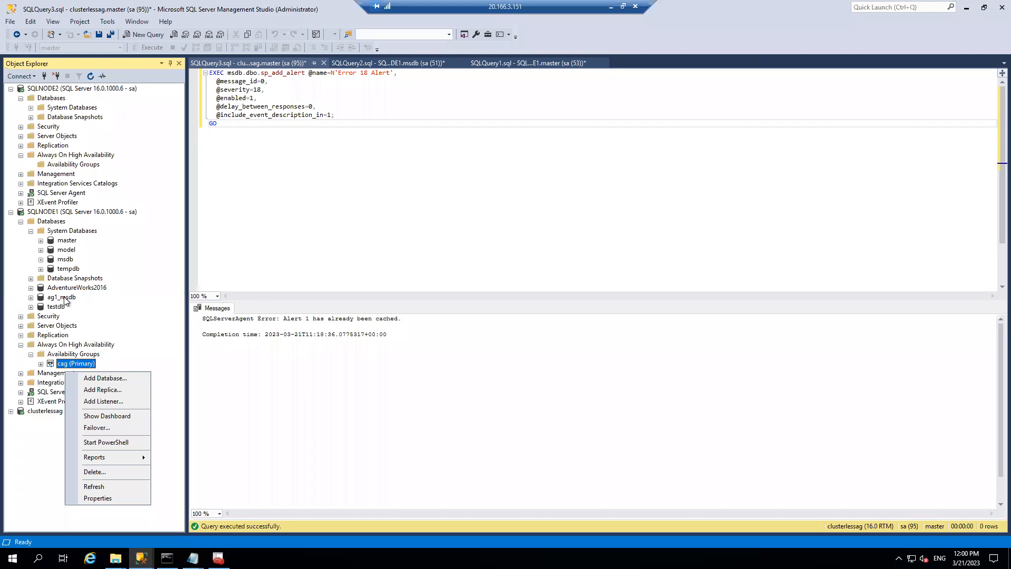
{"action": "right_click", "coordinate": [63, 298]}
{"action": "left_click", "coordinate": [95, 449]}
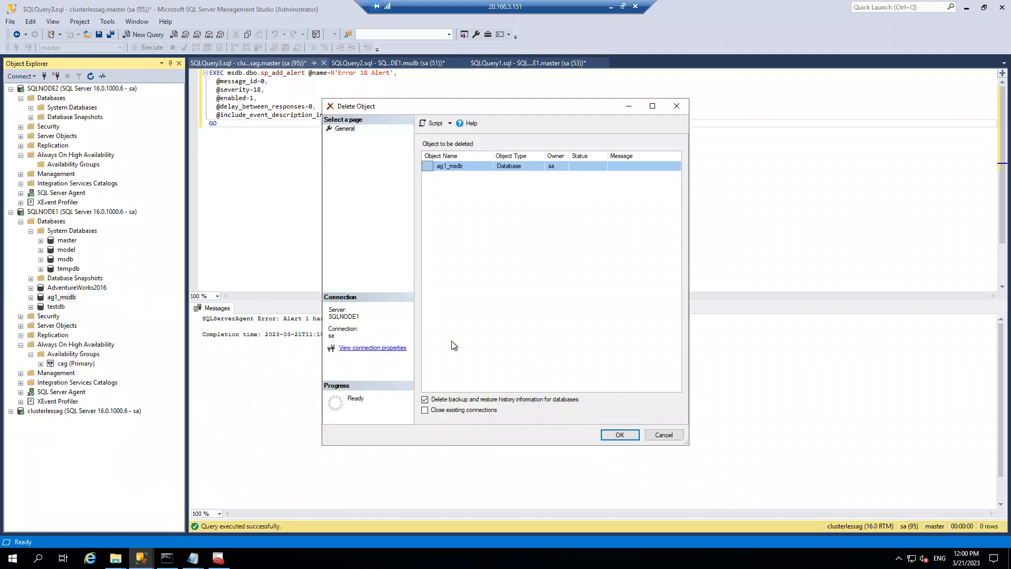
{"action": "left_click", "coordinate": [425, 410]}
{"action": "left_click", "coordinate": [620, 434]}
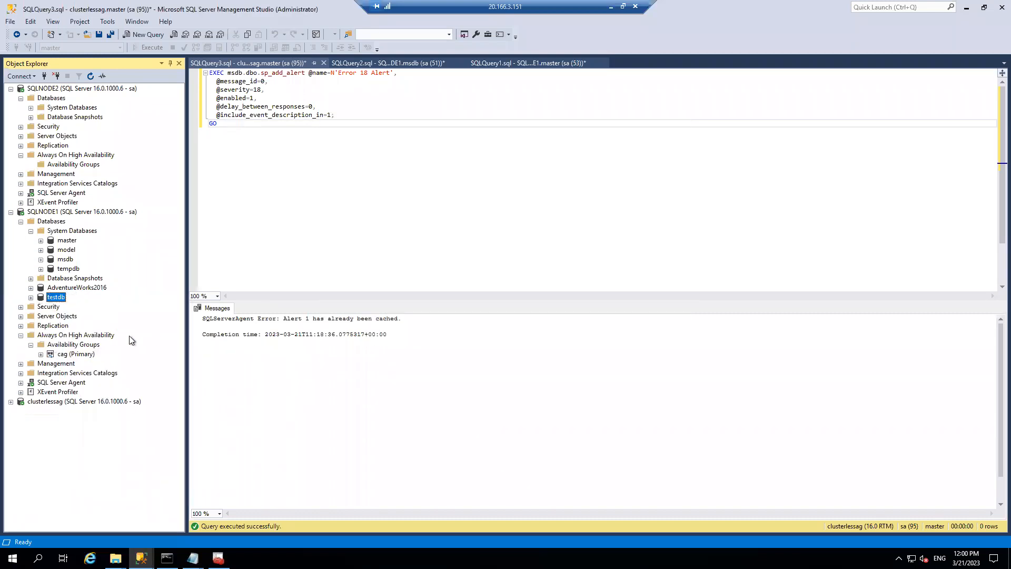
- Delete the availability group cag and confirm its removal
{"action": "right_click", "coordinate": [76, 355]}
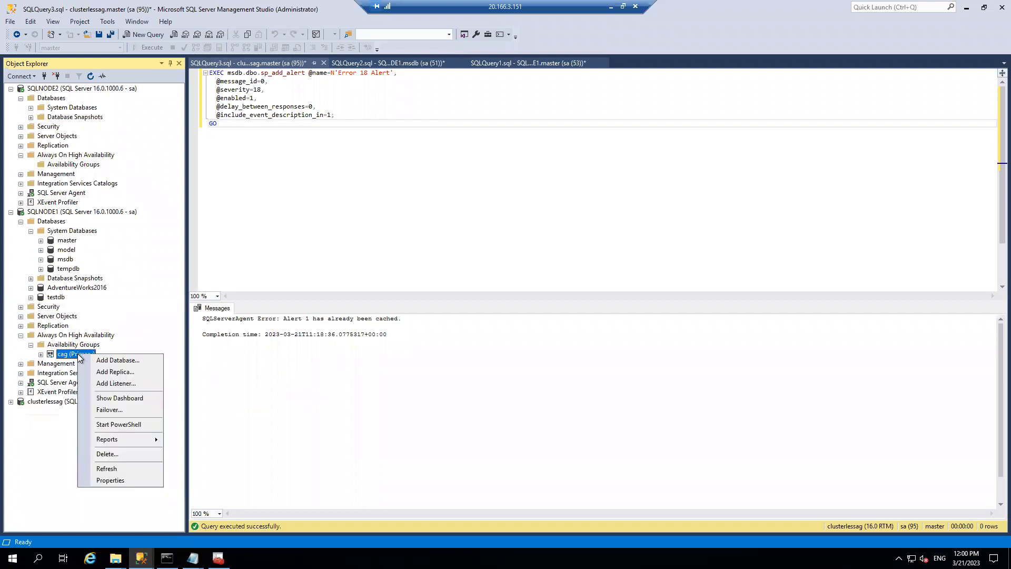
{"action": "left_click", "coordinate": [105, 454]}
{"action": "left_click", "coordinate": [595, 401]}
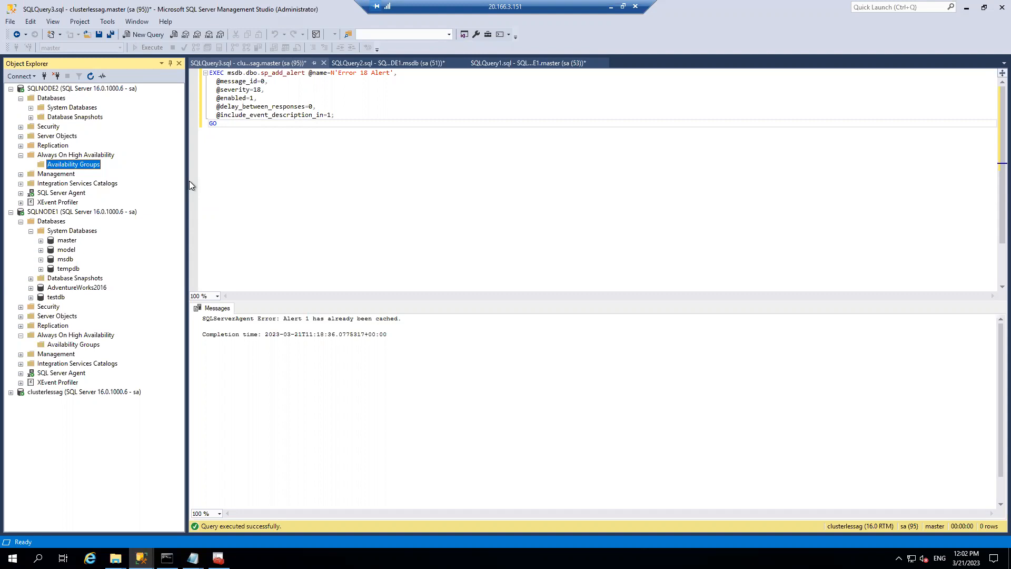
- Refresh SQLNODE1 and disconnect the clusterlessag listener connection in Object Explorer
{"action": "left_click", "coordinate": [66, 90]}
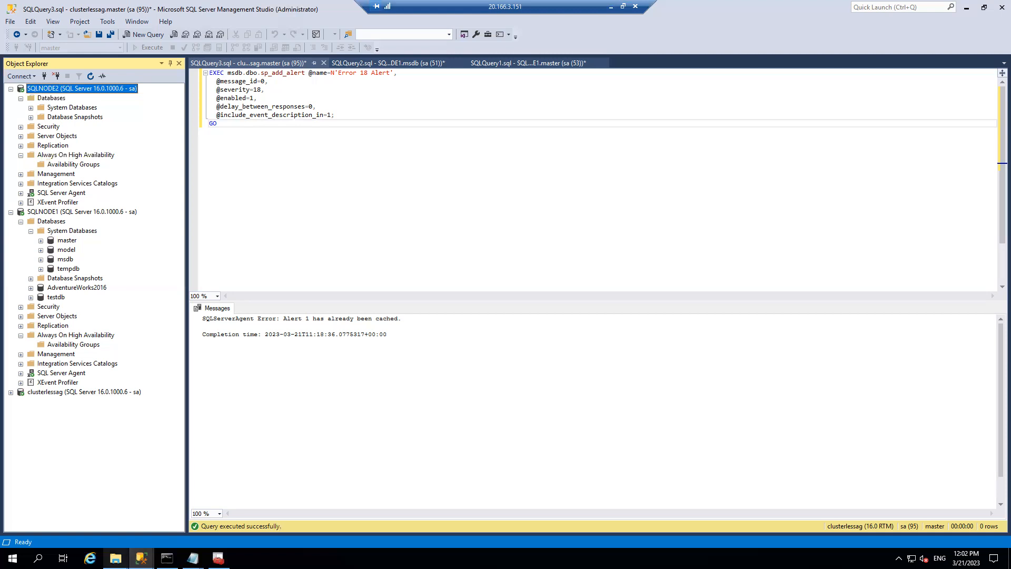
{"action": "mouse_move", "coordinate": [115, 558]}
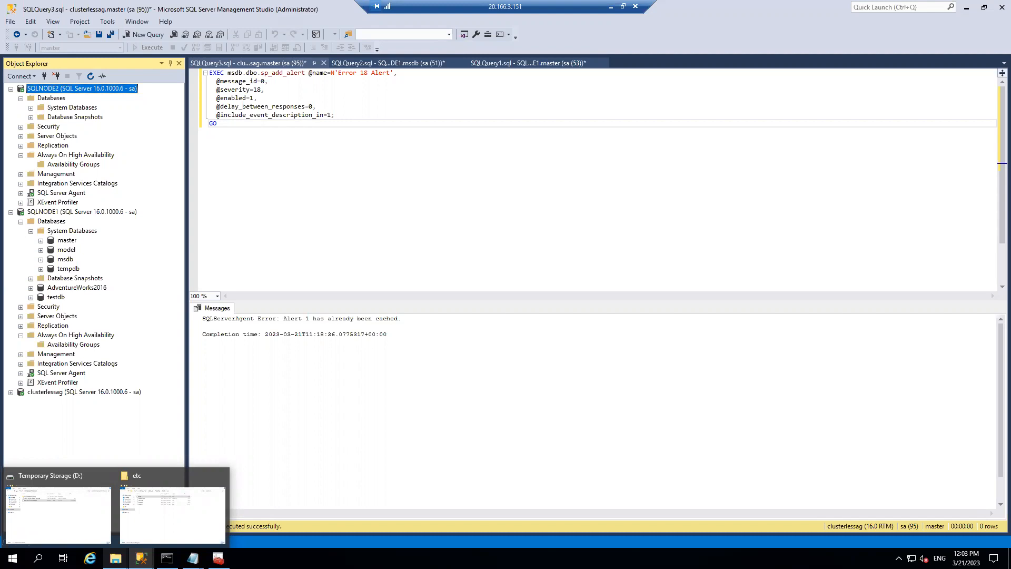
{"action": "left_click", "coordinate": [232, 220]}
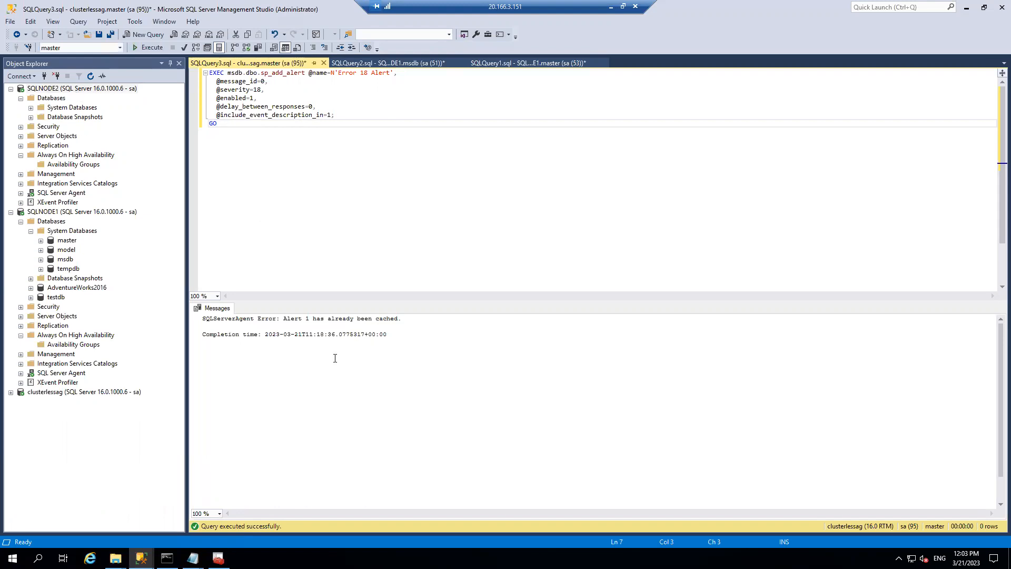
{"action": "right_click", "coordinate": [109, 212]}
{"action": "left_click", "coordinate": [139, 415]}
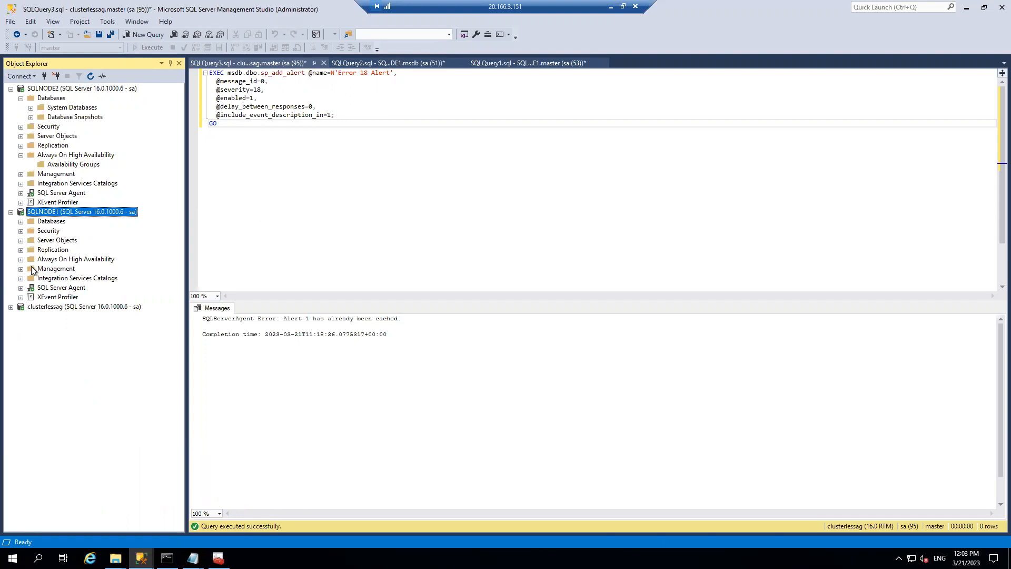
{"action": "left_click", "coordinate": [57, 307]}
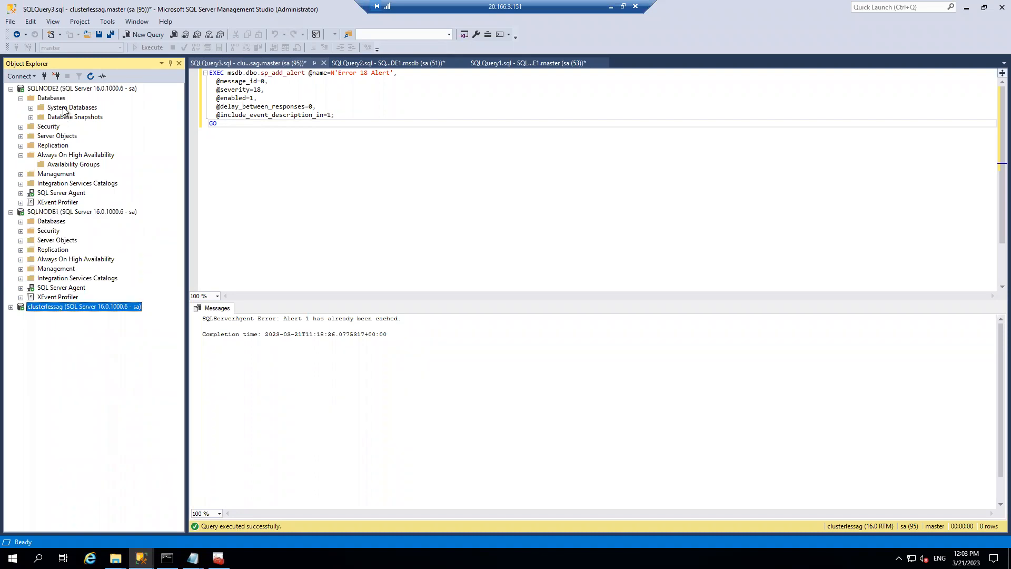
{"action": "left_click", "coordinate": [57, 75]}
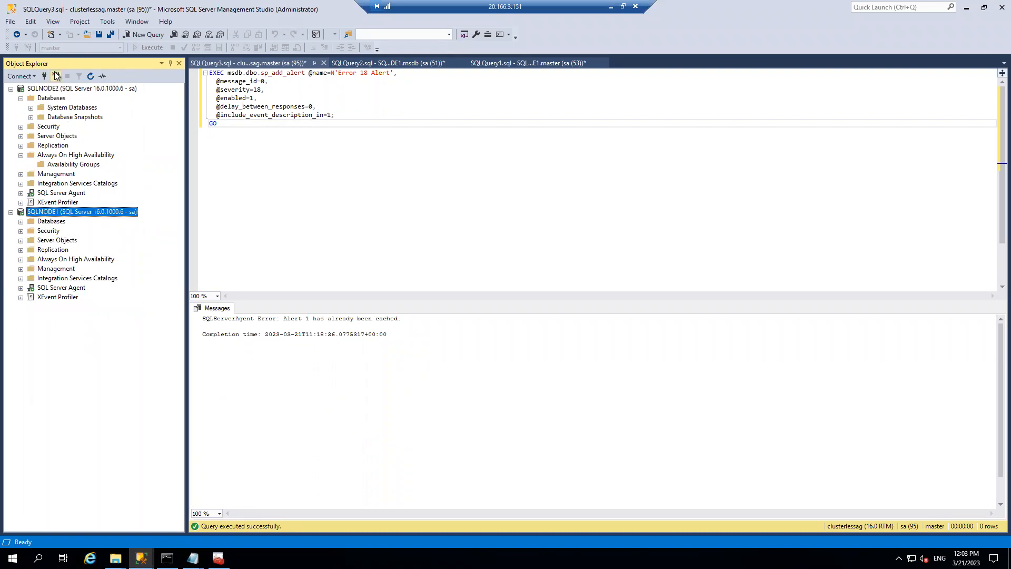
- Start creating a new Azure virtual machine in resource group Mig
{"action": "left_click", "coordinate": [610, 7]}
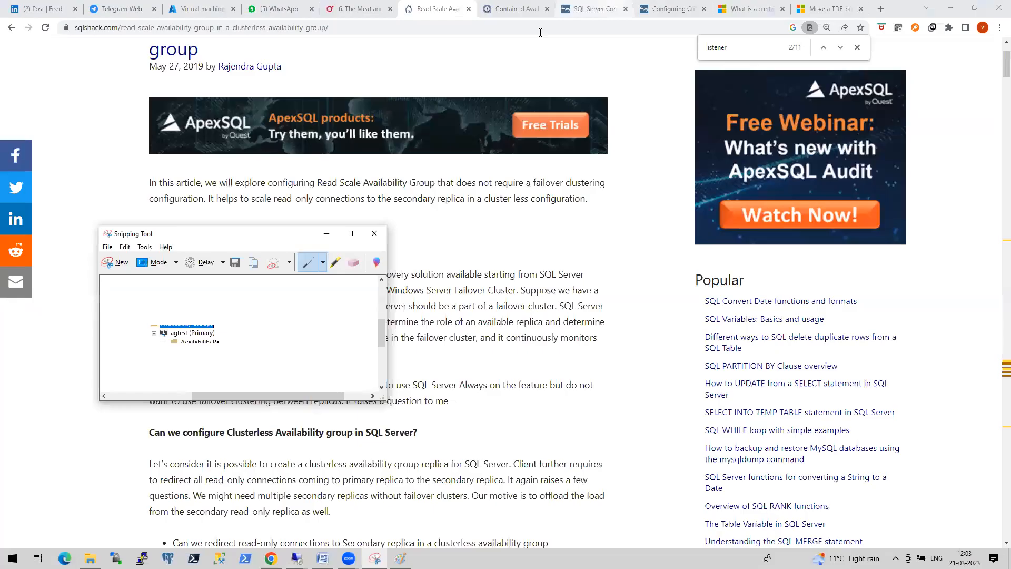
{"action": "left_click", "coordinate": [201, 9]}
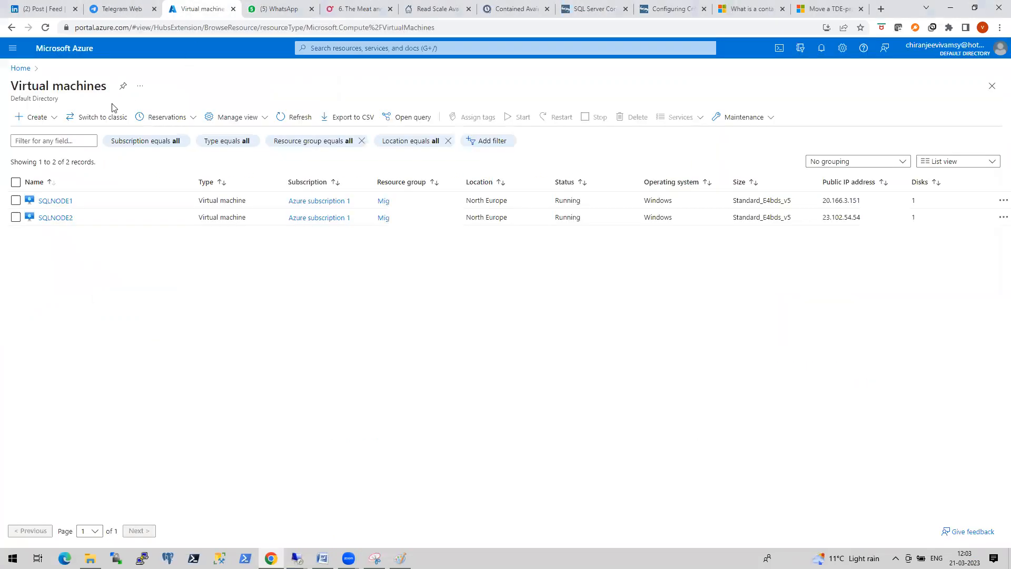
{"action": "left_click", "coordinate": [46, 120]}
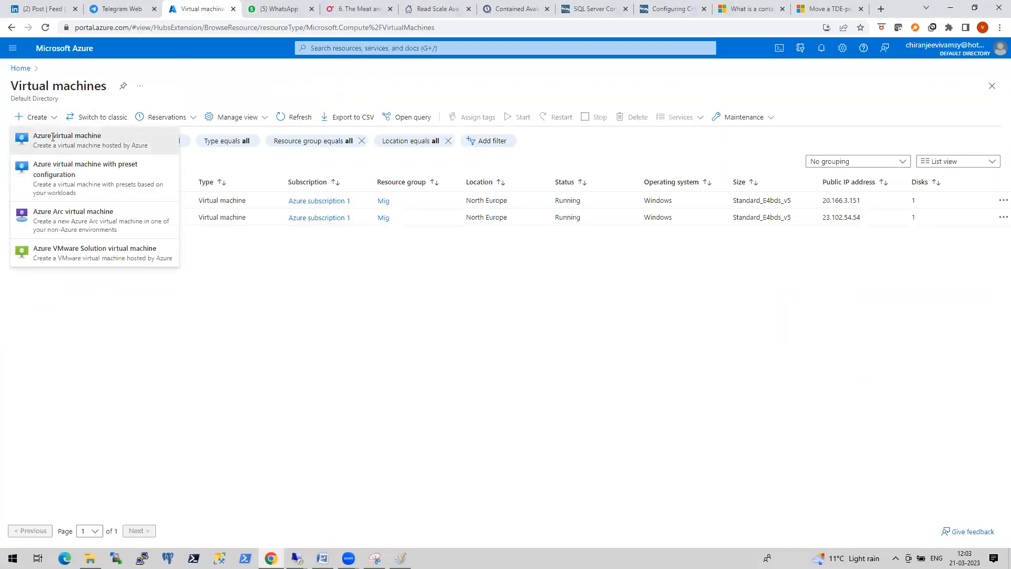
{"action": "left_click", "coordinate": [54, 138]}
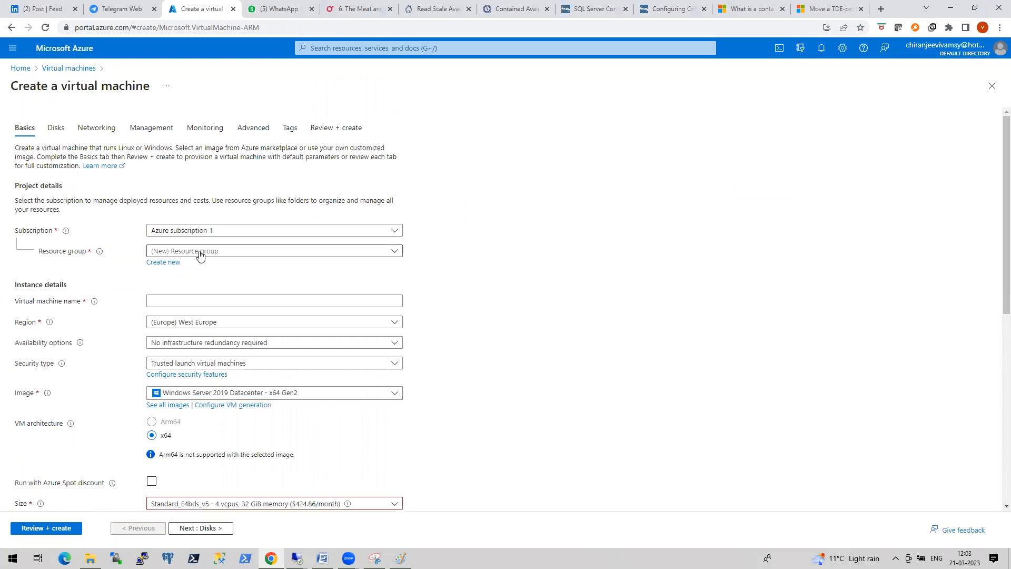
{"action": "left_click", "coordinate": [200, 251]}
{"action": "left_click", "coordinate": [205, 301]}
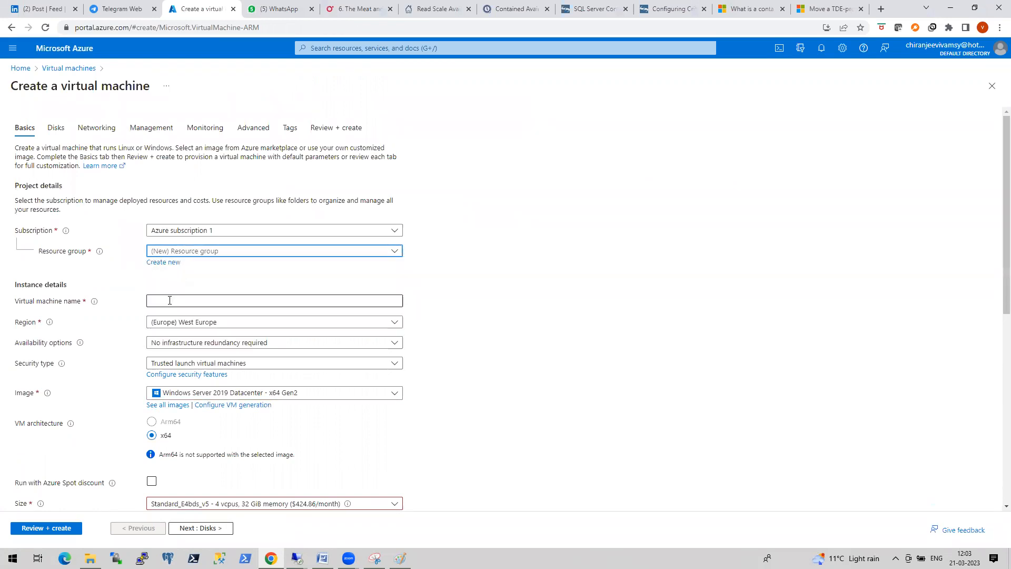
- Search all Marketplace images for 'sql server 2022'
{"action": "left_click", "coordinate": [168, 407]}
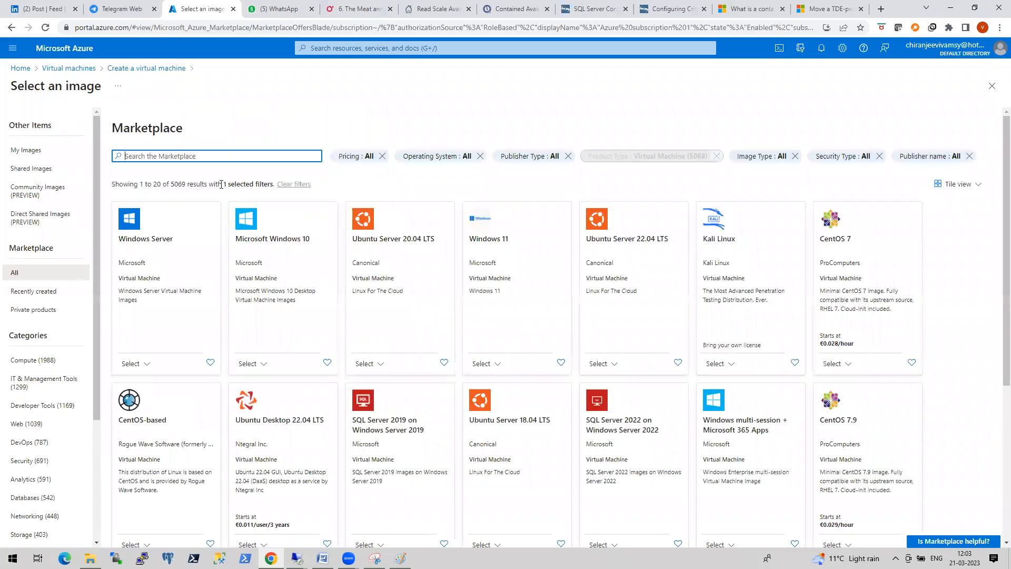
{"action": "left_click", "coordinate": [178, 155]}
{"action": "type", "text": "sql "}
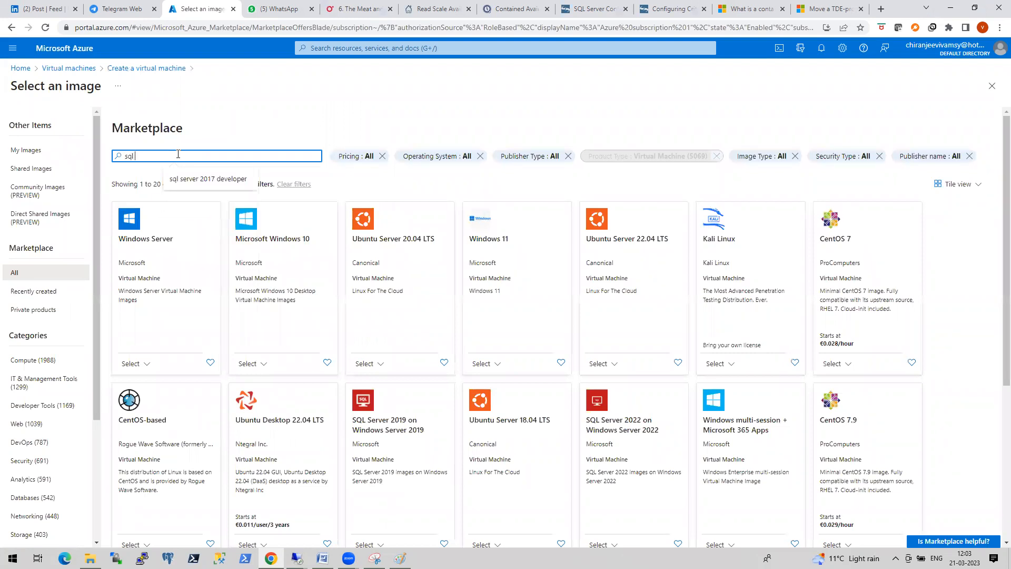
{"action": "type", "text": "server 2022"}
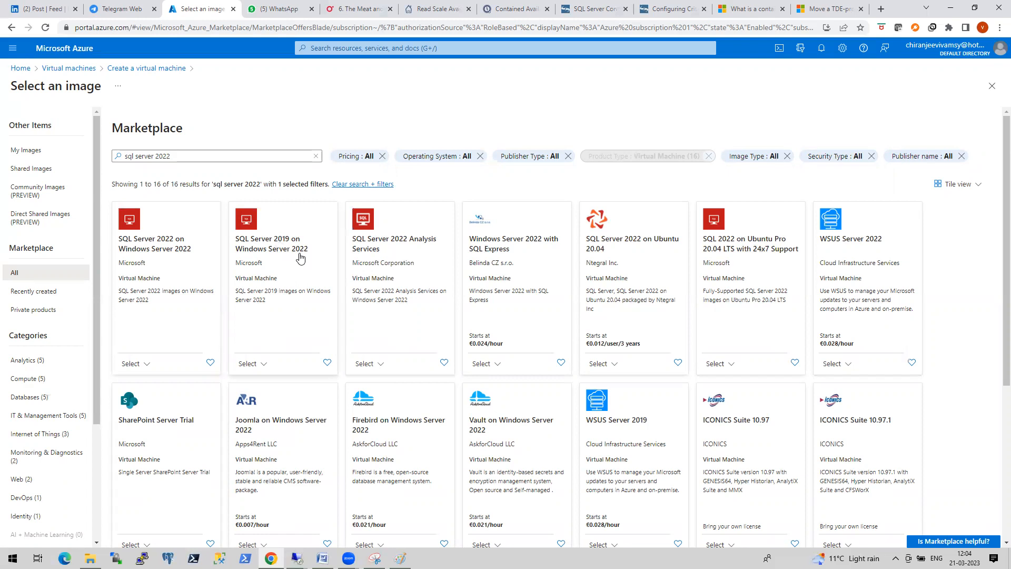
{"action": "left_click", "coordinate": [90, 558]}
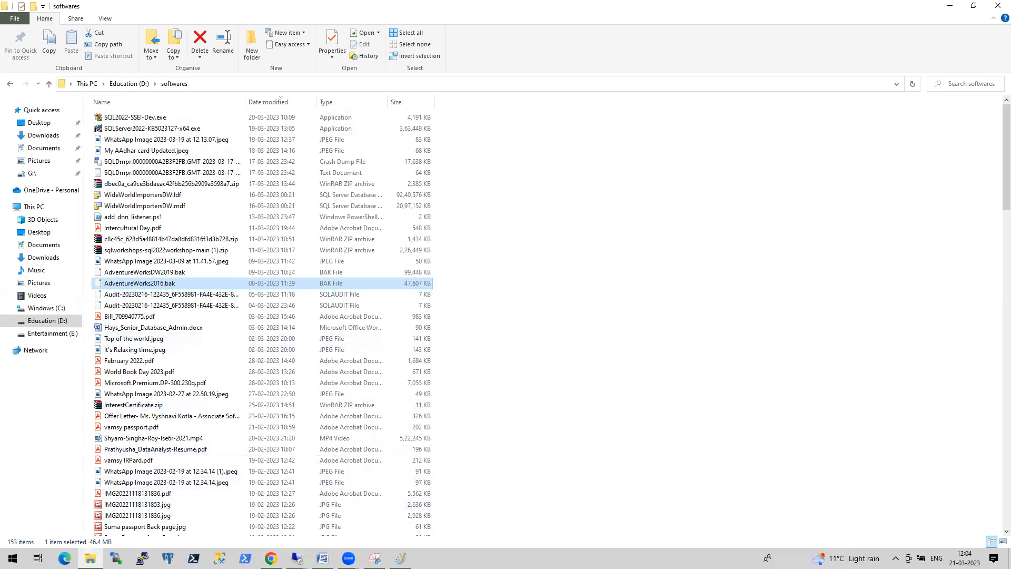
- Return to the 20.166.3.151 remote desktop session running Management Studio
{"action": "left_click", "coordinate": [297, 558]}
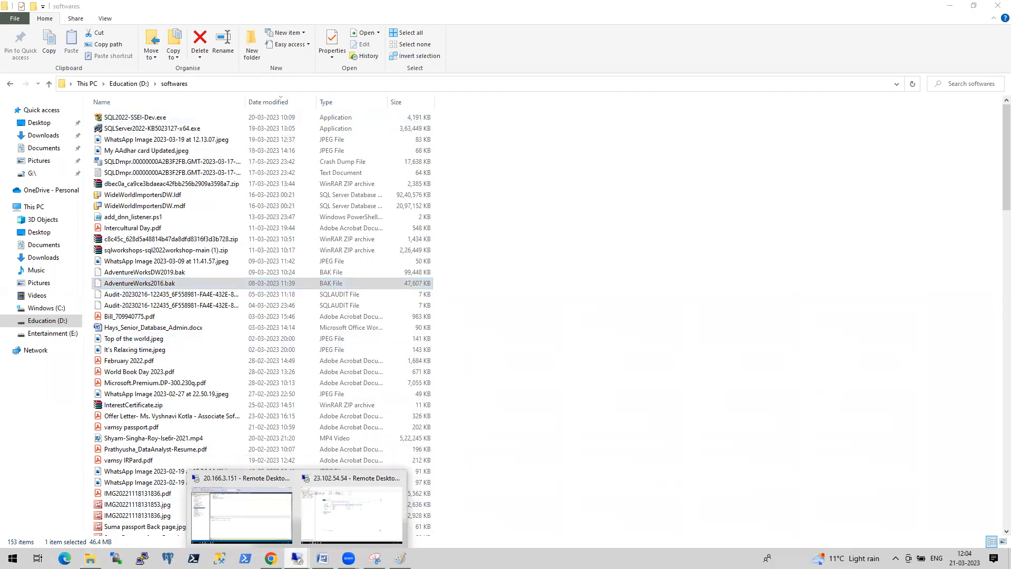
{"action": "left_click", "coordinate": [272, 527]}
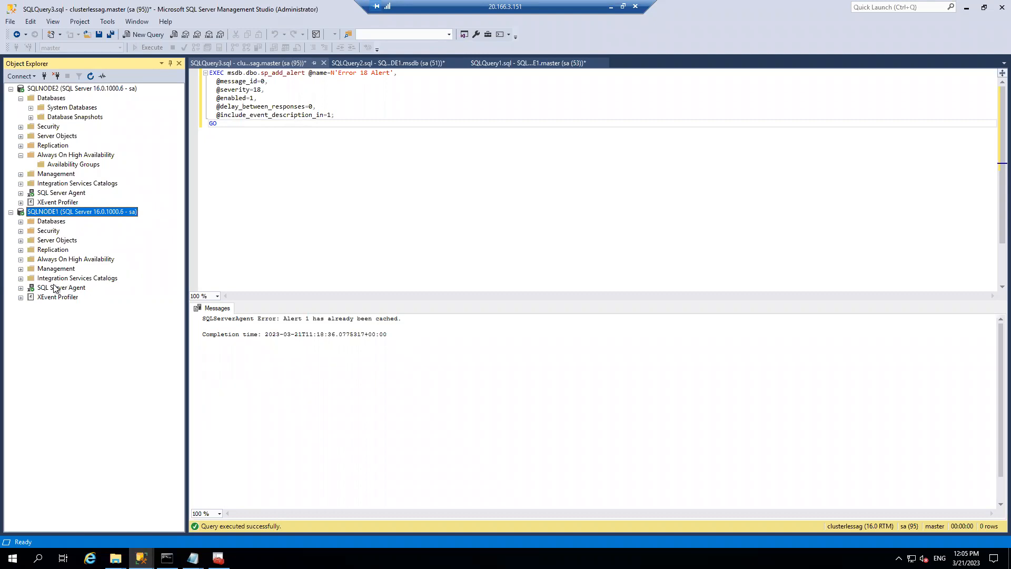
- Refresh SQLNODE2 and try dropping cag_master with connections closed; dismiss the failure message
{"action": "right_click", "coordinate": [66, 88]}
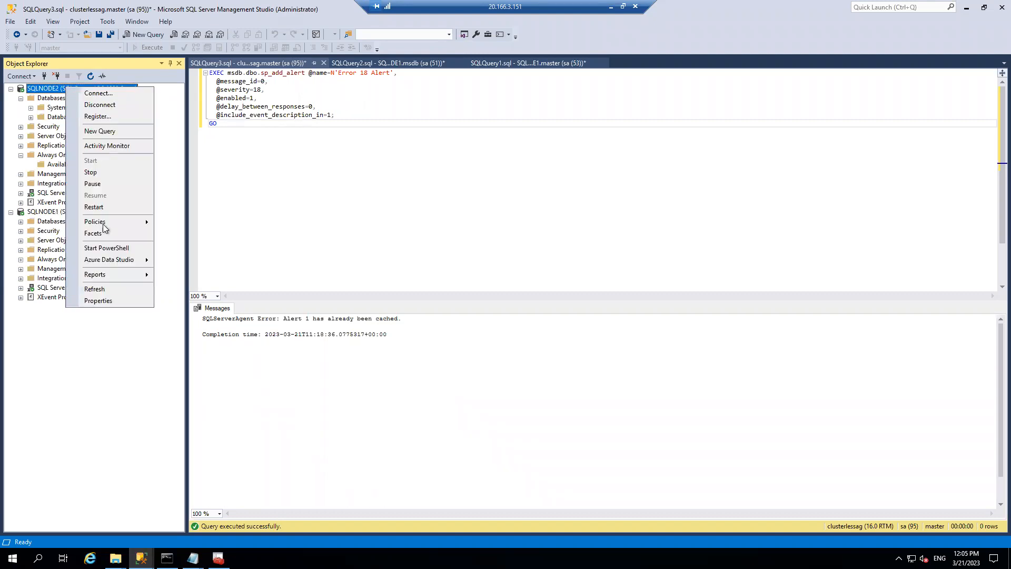
{"action": "left_click", "coordinate": [99, 290]}
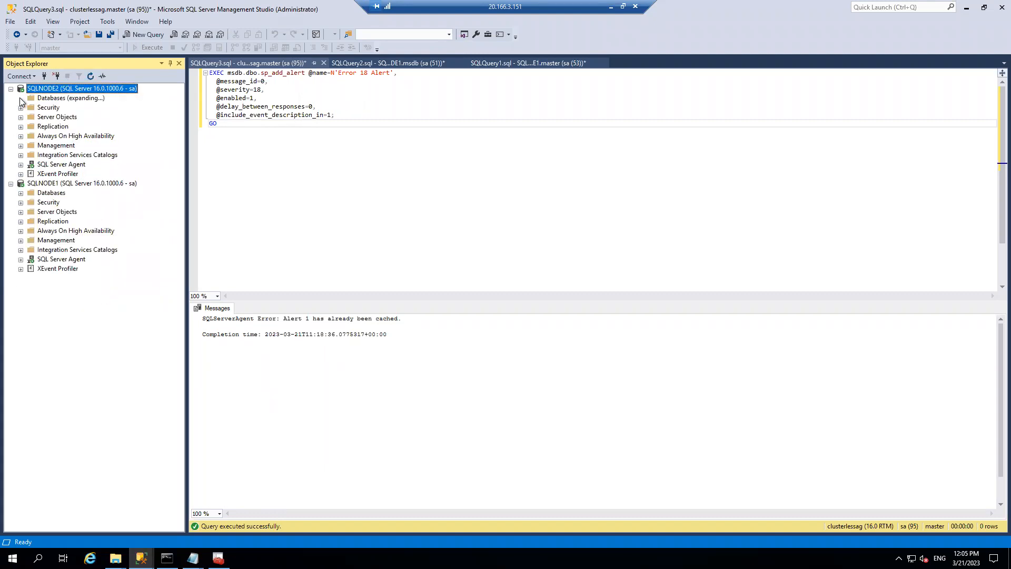
{"action": "right_click", "coordinate": [71, 125]}
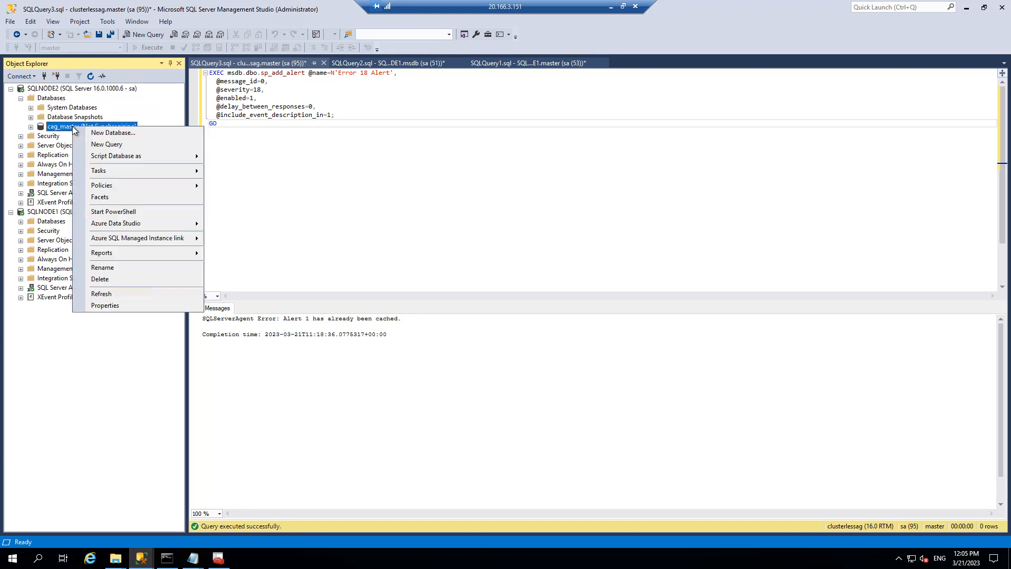
{"action": "left_click", "coordinate": [107, 280]}
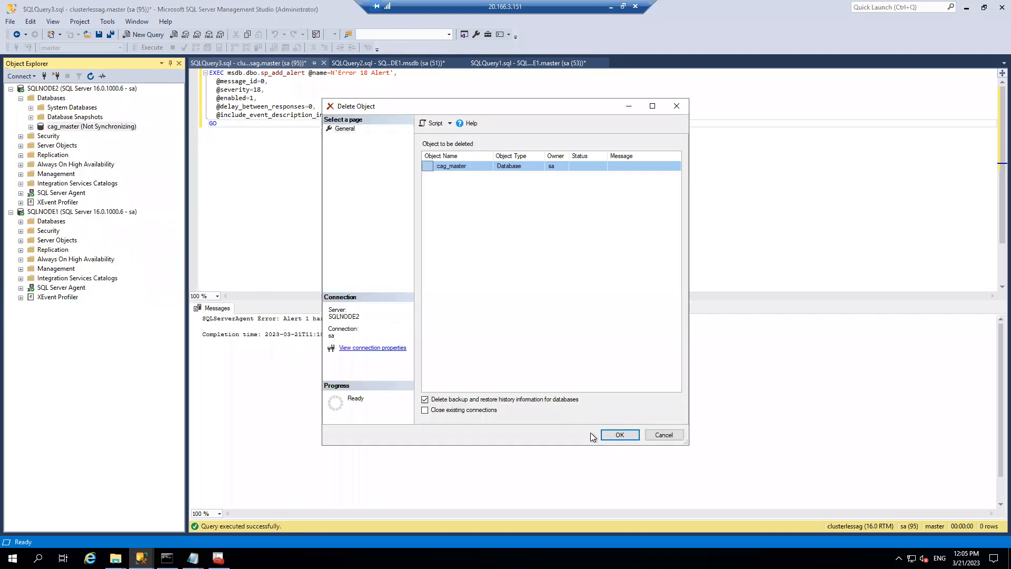
{"action": "left_click", "coordinate": [456, 411]}
{"action": "left_click", "coordinate": [616, 435]}
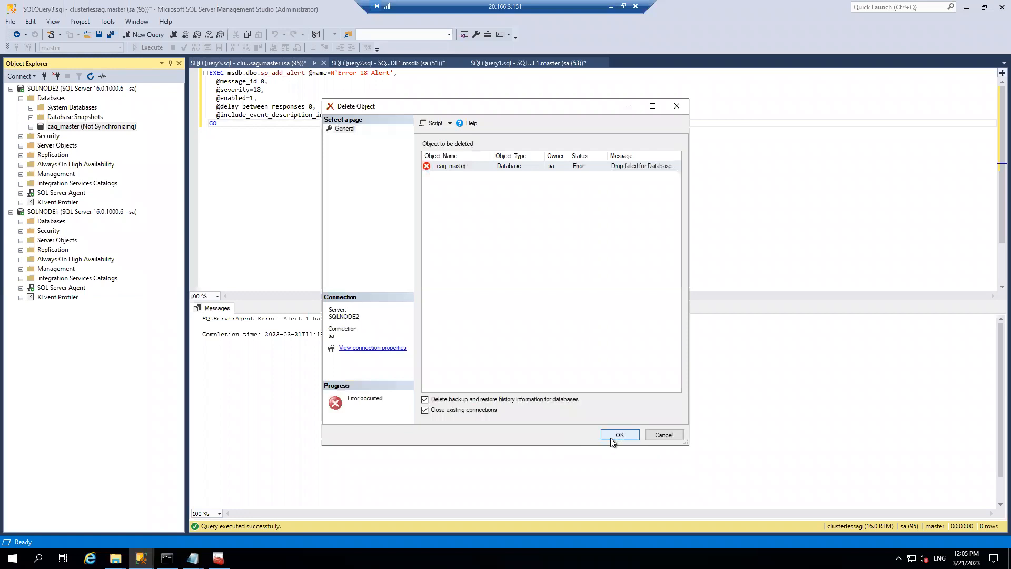
{"action": "left_click", "coordinate": [620, 166]}
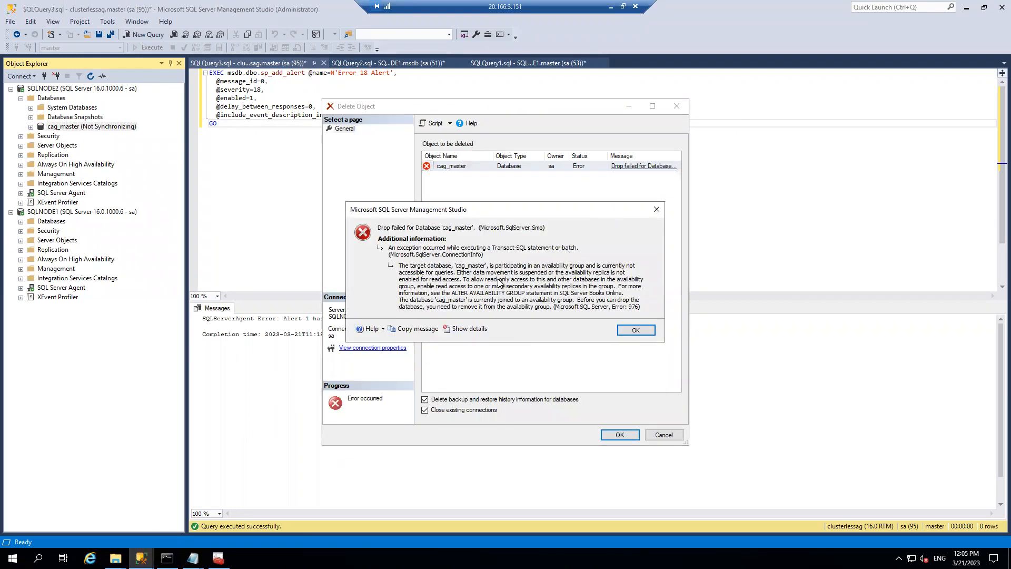
{"action": "left_click", "coordinate": [641, 334]}
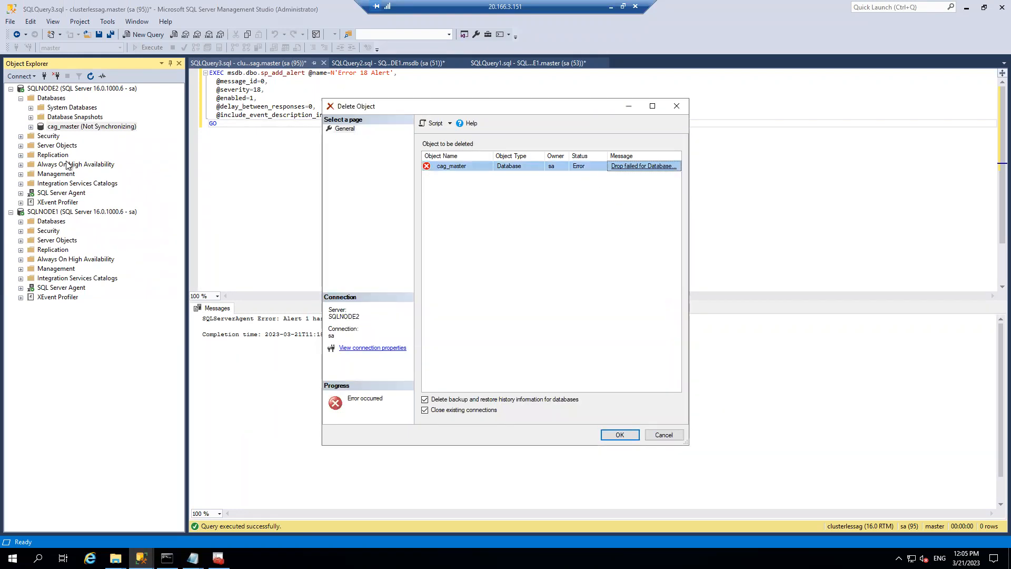
- Delete the cag availability group from SQLNODE2's Always On High Availability
{"action": "left_click", "coordinate": [21, 164]}
{"action": "left_click", "coordinate": [31, 174]}
{"action": "right_click", "coordinate": [78, 185]}
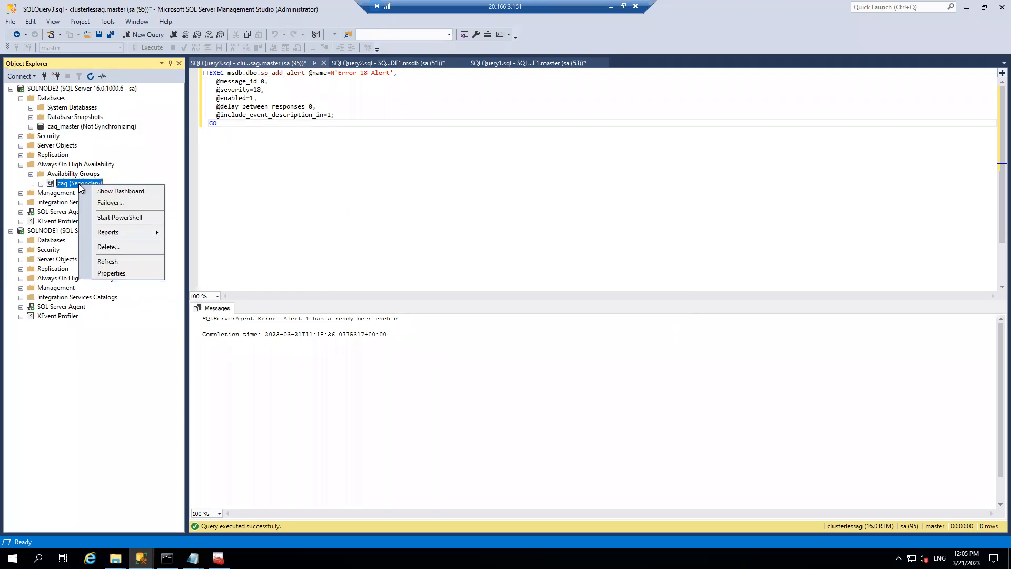
{"action": "left_click", "coordinate": [108, 246]}
{"action": "left_click", "coordinate": [593, 400]}
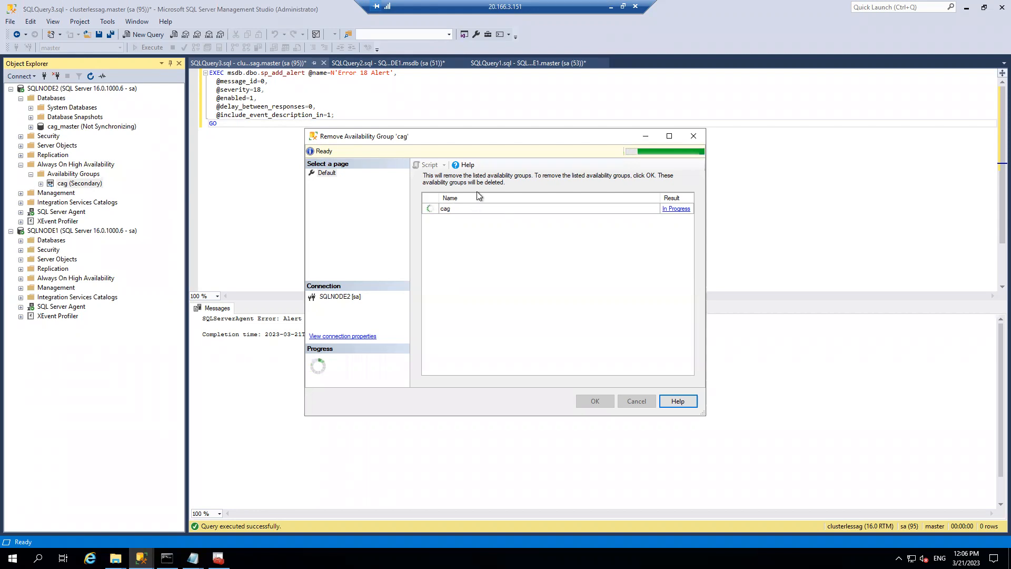
{"action": "left_click", "coordinate": [611, 6]}
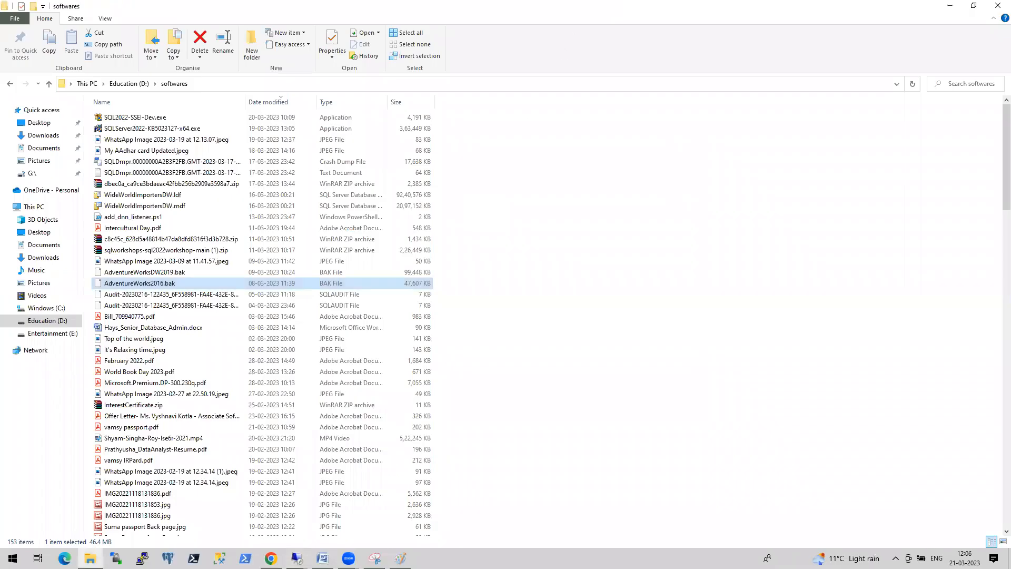
- Search the contained availability group article for 'standa', then return to remote Management Studio
{"action": "left_click", "coordinate": [270, 558]}
{"action": "left_click", "coordinate": [663, 8]}
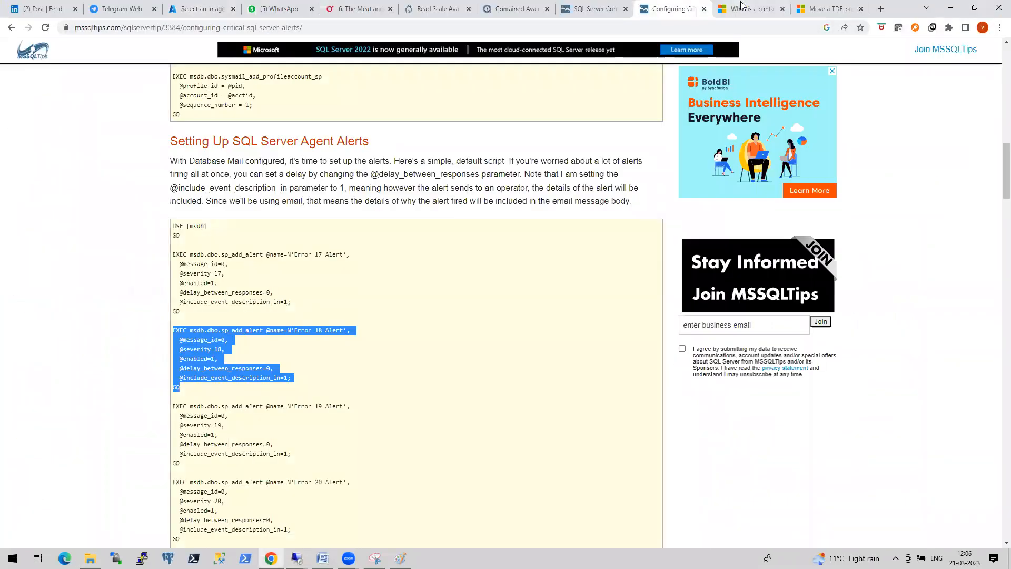
{"action": "left_click", "coordinate": [759, 9]}
{"action": "scroll", "coordinate": [564, 296], "scroll_direction": "down", "scroll_amount": 3}
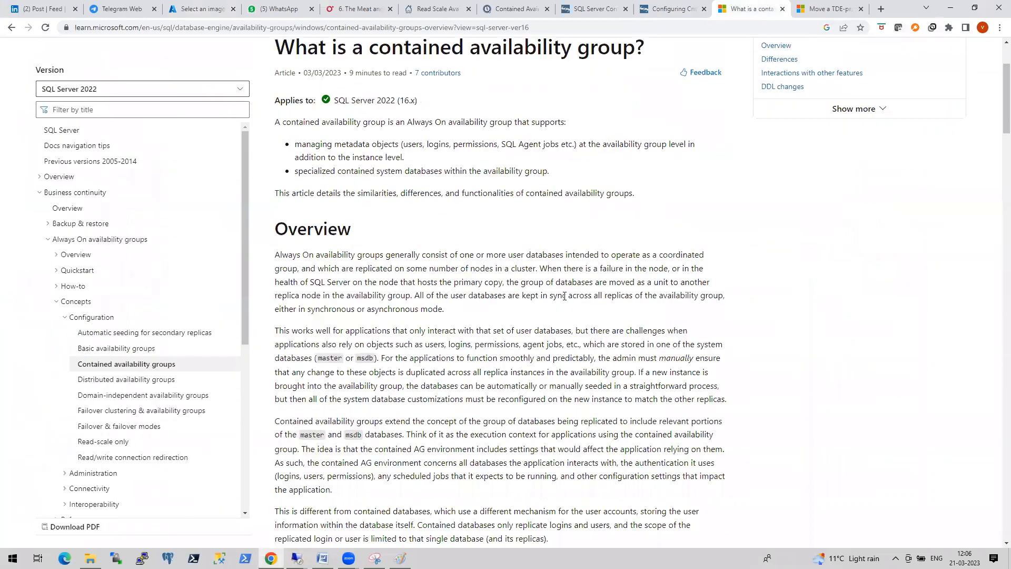
{"action": "key", "text": "ctrl+f"}
{"action": "type", "text": "stan"}
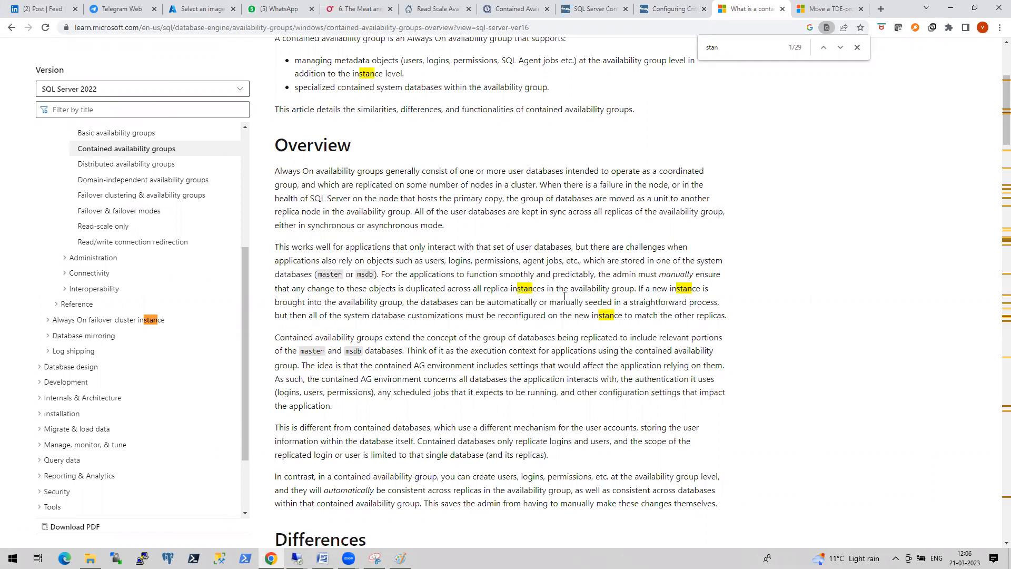
{"action": "type", "text": "dard"}
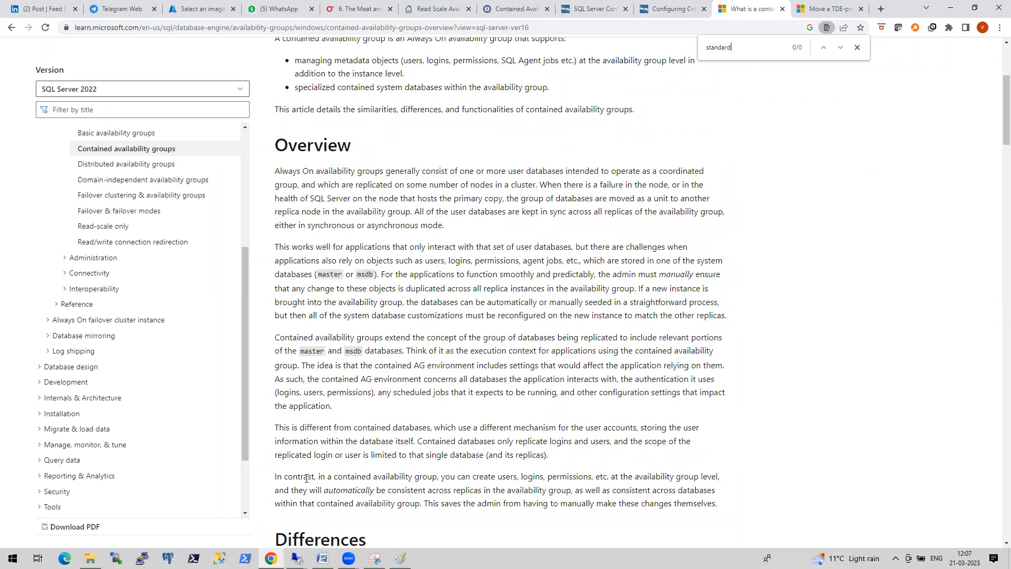
{"action": "left_click", "coordinate": [296, 559]}
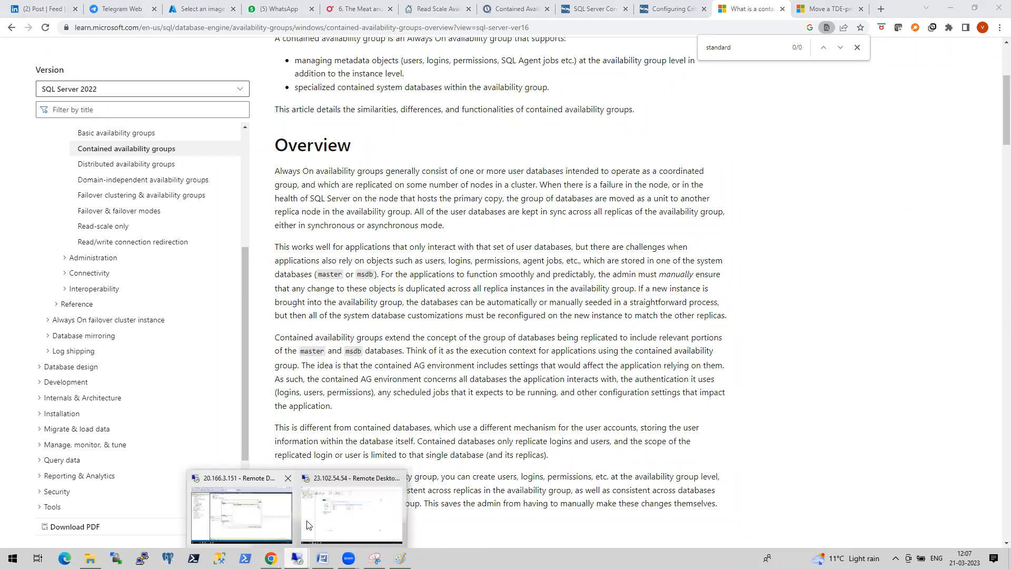
{"action": "left_click", "coordinate": [244, 522]}
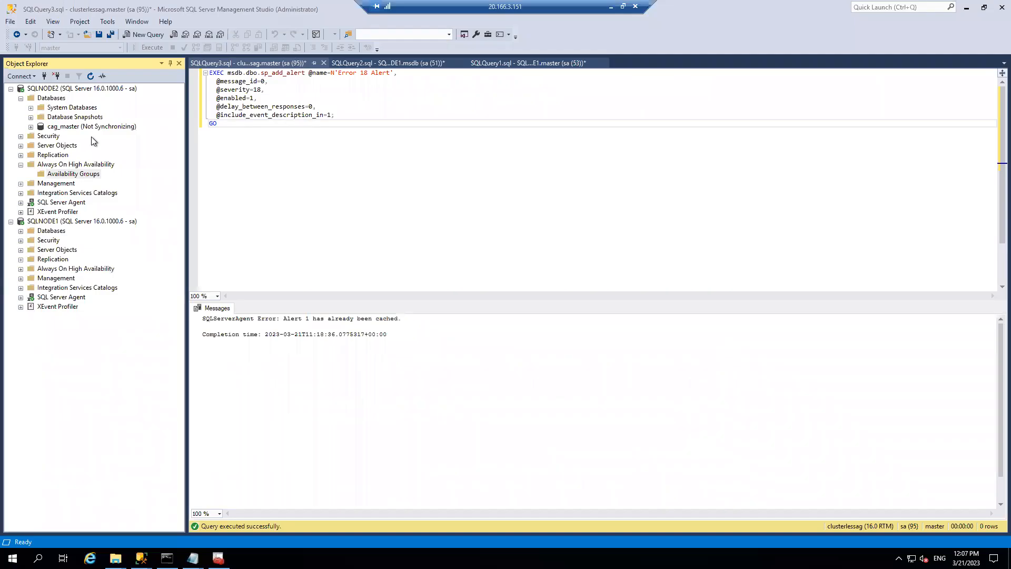
- Refresh Always On High Availability and the SQLNODE2 server tree, expanding its databases
{"action": "right_click", "coordinate": [76, 164]}
{"action": "left_click", "coordinate": [100, 216]}
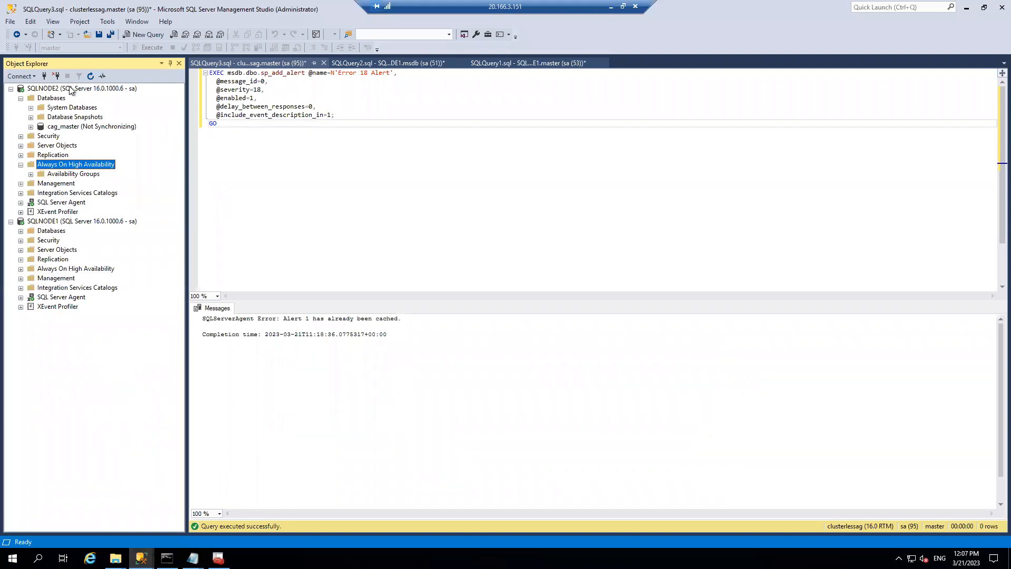
{"action": "right_click", "coordinate": [71, 90]}
{"action": "left_click", "coordinate": [105, 287]}
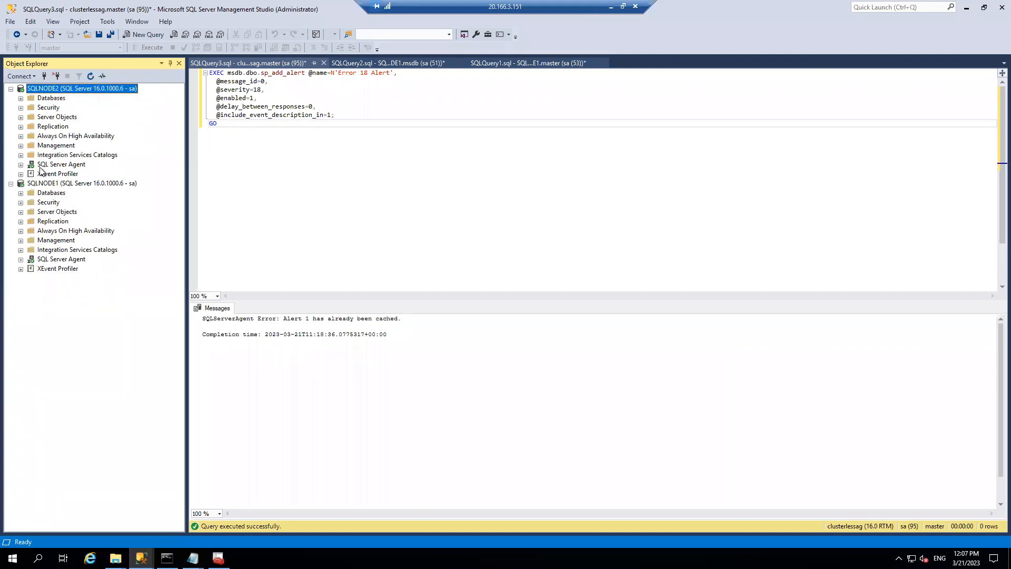
{"action": "left_click", "coordinate": [21, 98]}
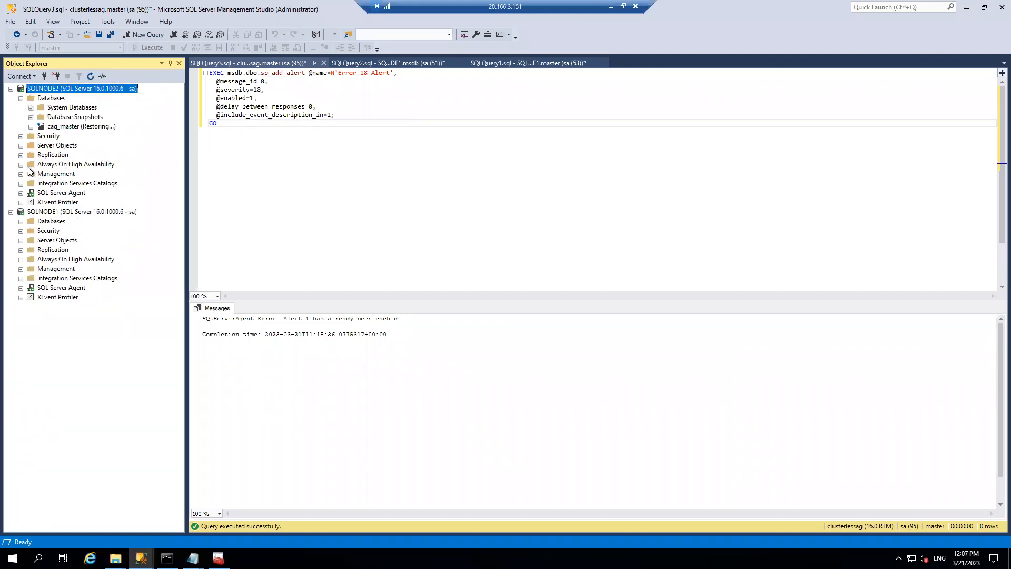
- Cancel the pending delete dialog and close the finished availability group wizard
{"action": "mouse_move", "coordinate": [141, 559]}
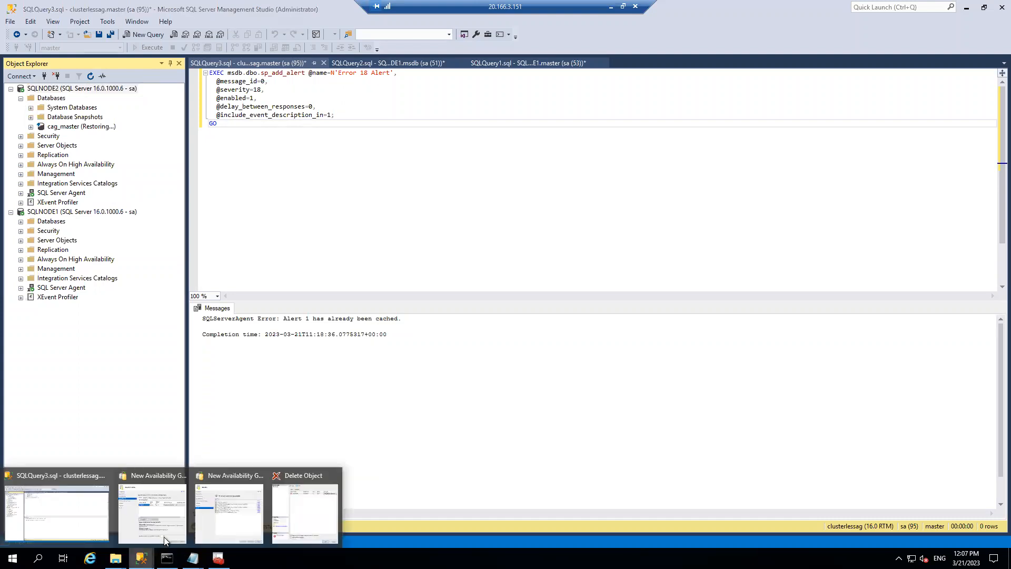
{"action": "left_click", "coordinate": [292, 500]}
{"action": "left_click", "coordinate": [664, 434]}
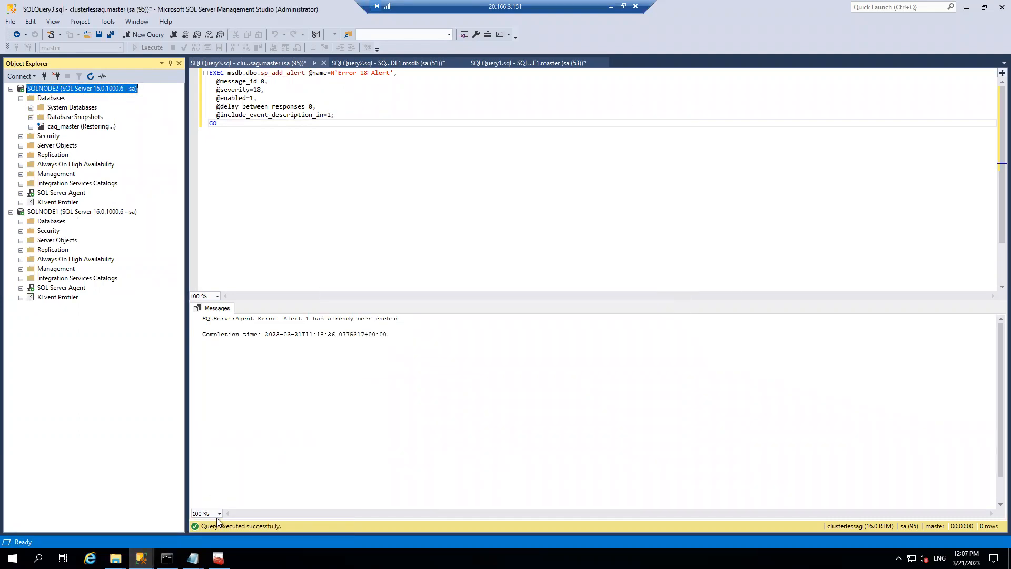
{"action": "mouse_move", "coordinate": [141, 558]}
{"action": "left_click", "coordinate": [228, 507]}
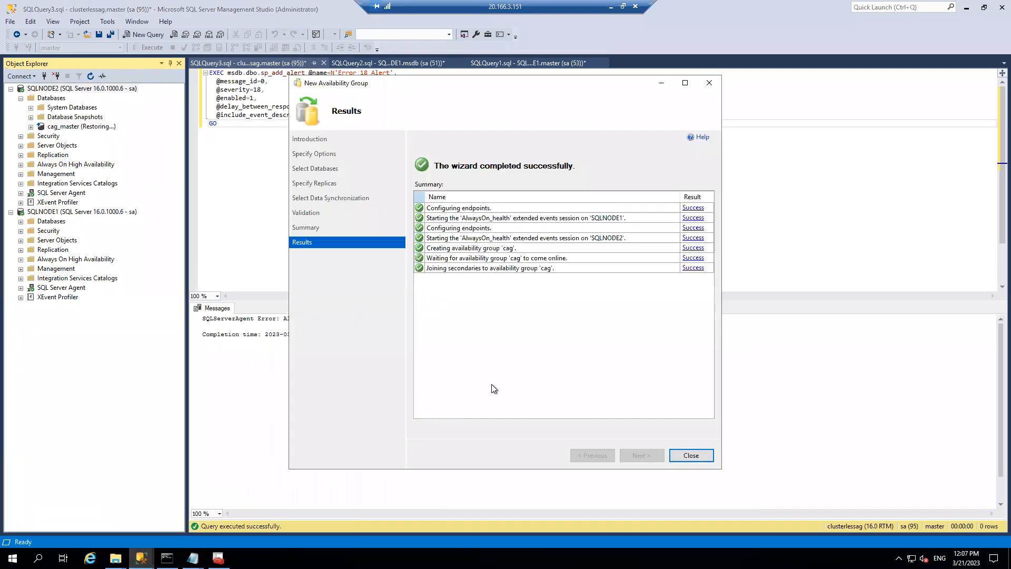
{"action": "left_click", "coordinate": [681, 453]}
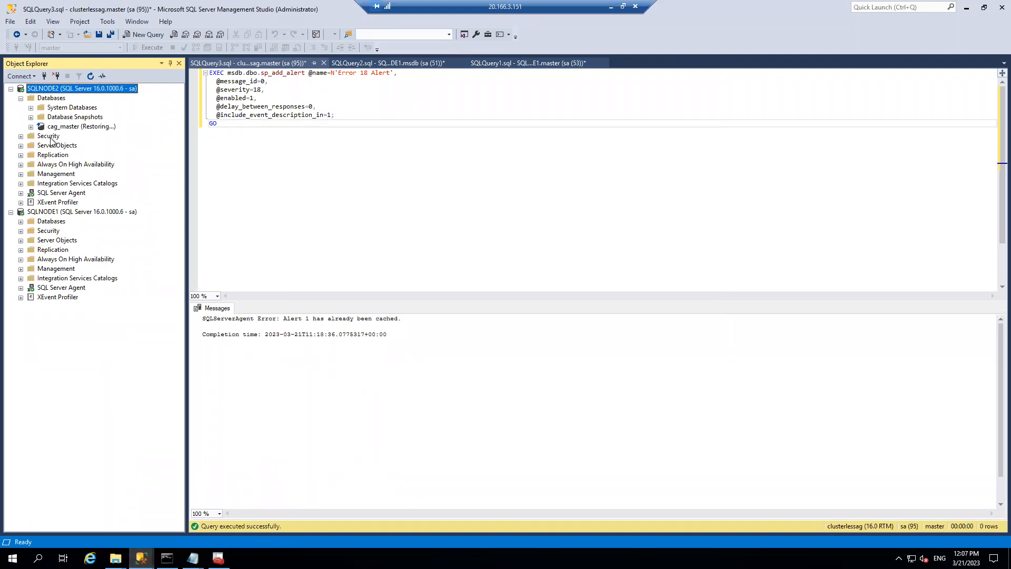
- Delete the restoring cag_master database from SQLNODE2
{"action": "left_click", "coordinate": [21, 164]}
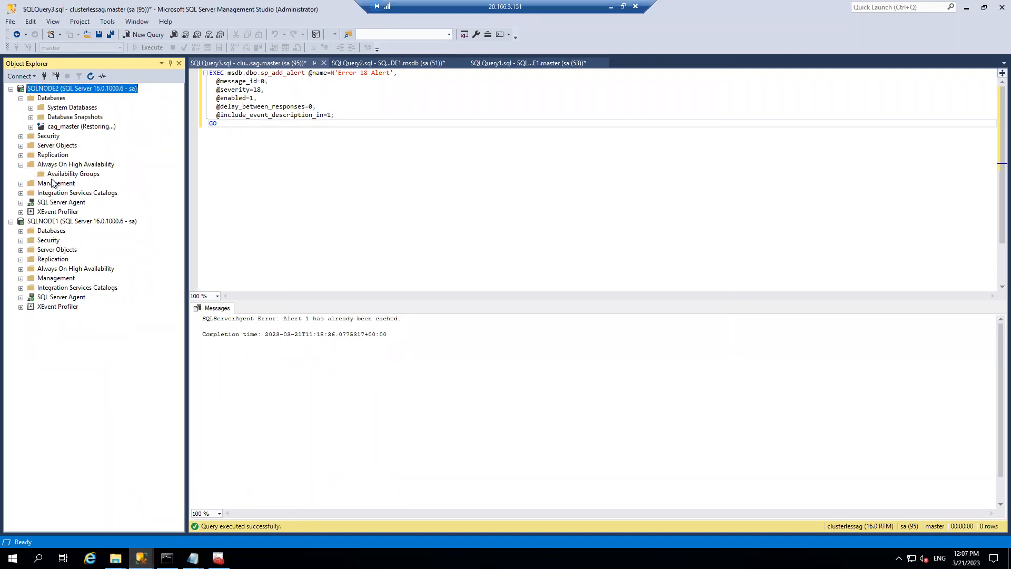
{"action": "right_click", "coordinate": [62, 127]}
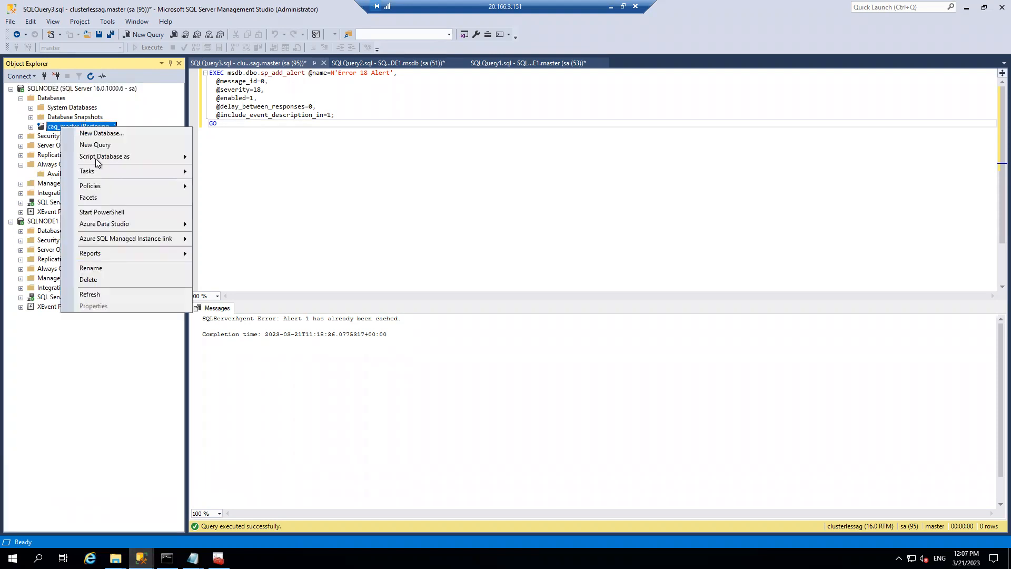
{"action": "left_click", "coordinate": [94, 279]}
{"action": "left_click", "coordinate": [628, 435]}
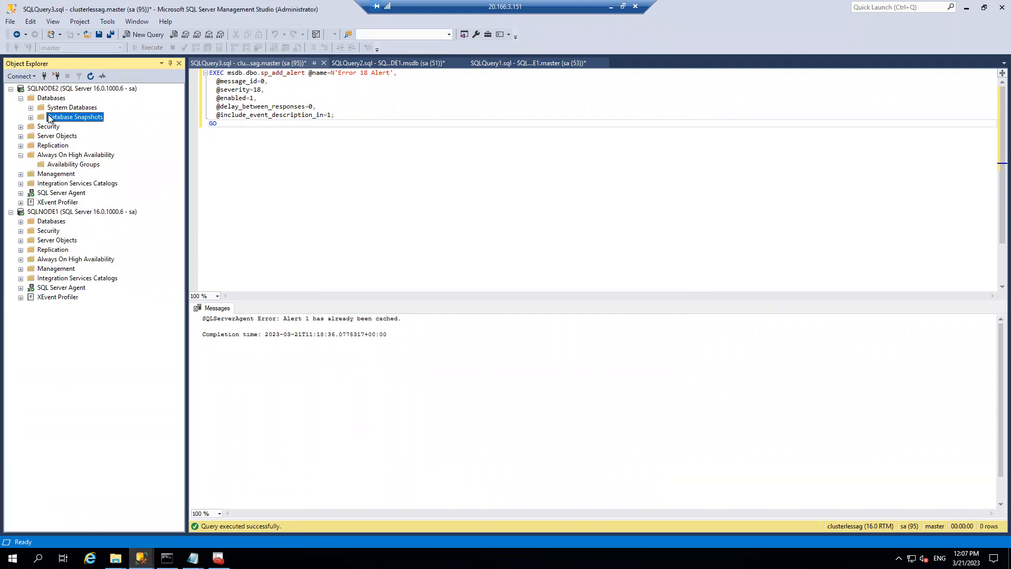
- Delete cag_master and cag_msdb from SQLNODE1, closing existing connections for cag_msdb
{"action": "left_click", "coordinate": [20, 221]}
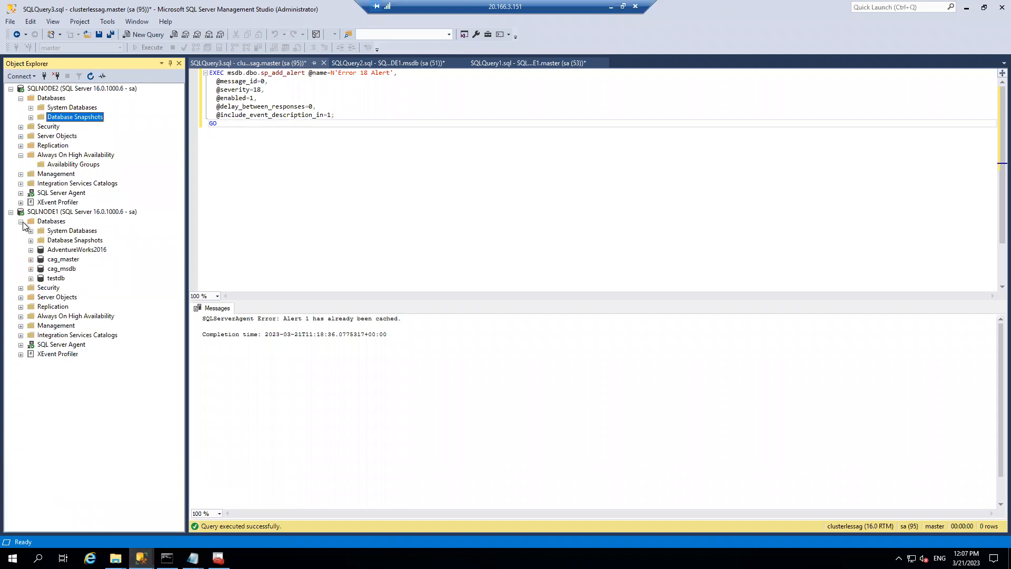
{"action": "right_click", "coordinate": [61, 259]}
{"action": "left_click", "coordinate": [94, 411]}
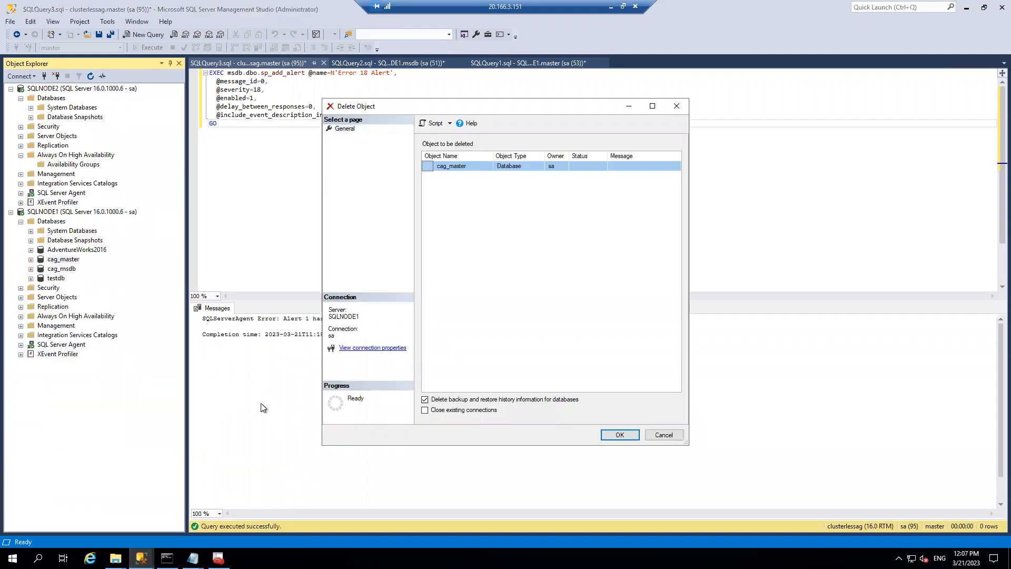
{"action": "left_click", "coordinate": [620, 435]}
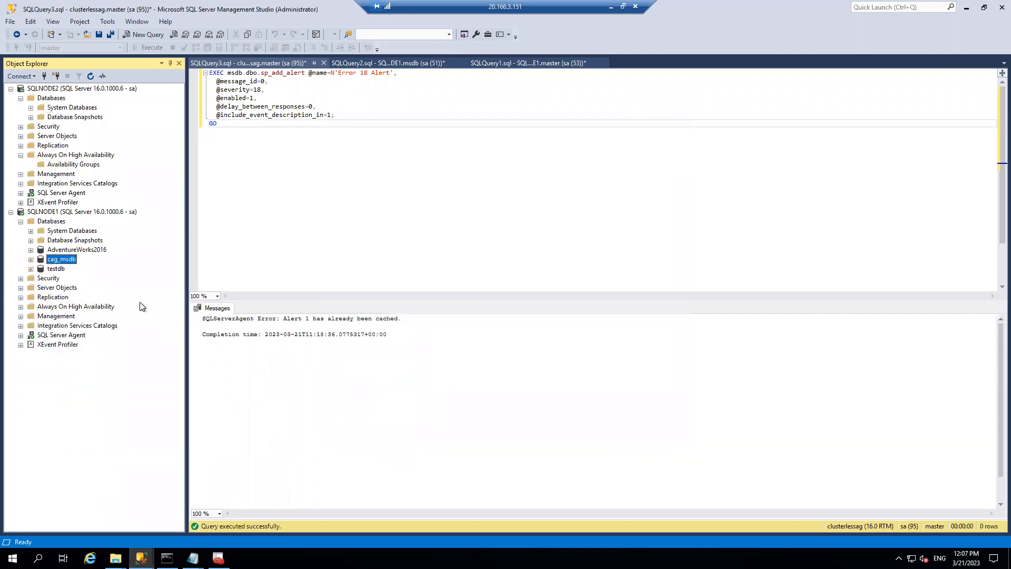
{"action": "right_click", "coordinate": [66, 260]}
{"action": "left_click", "coordinate": [106, 413]}
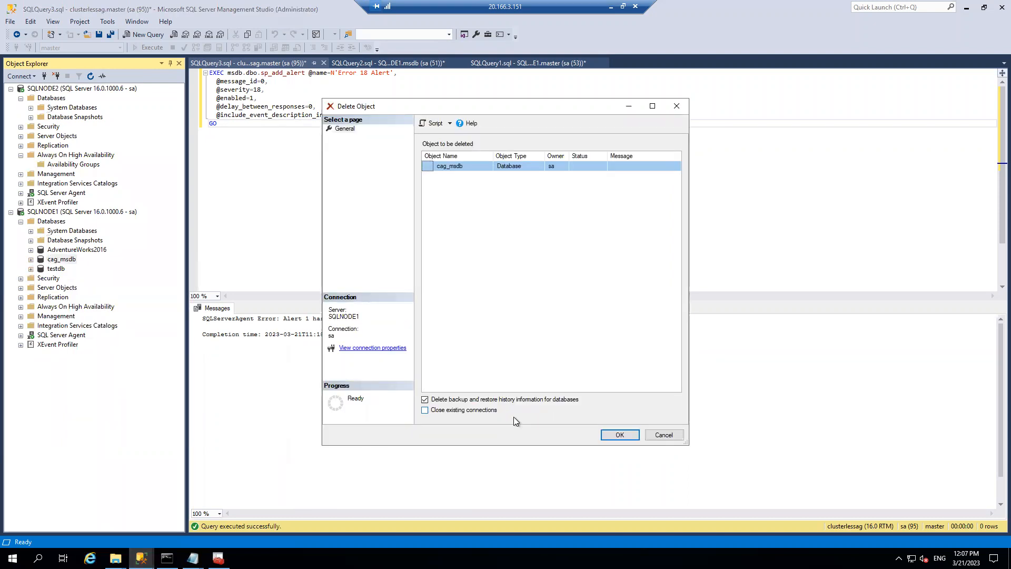
{"action": "left_click", "coordinate": [453, 410]}
{"action": "left_click", "coordinate": [617, 435]}
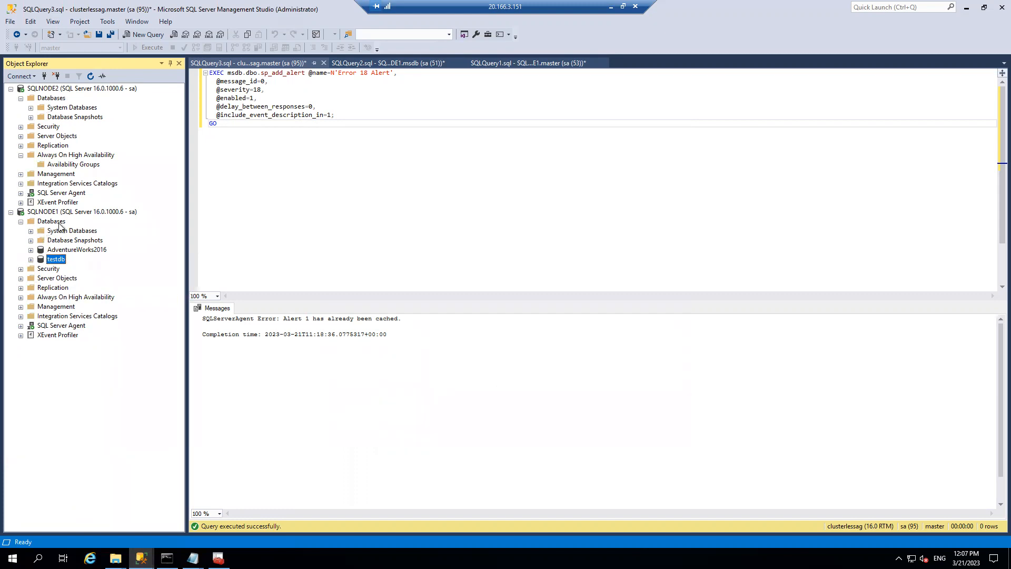
{"action": "left_click", "coordinate": [21, 298]}
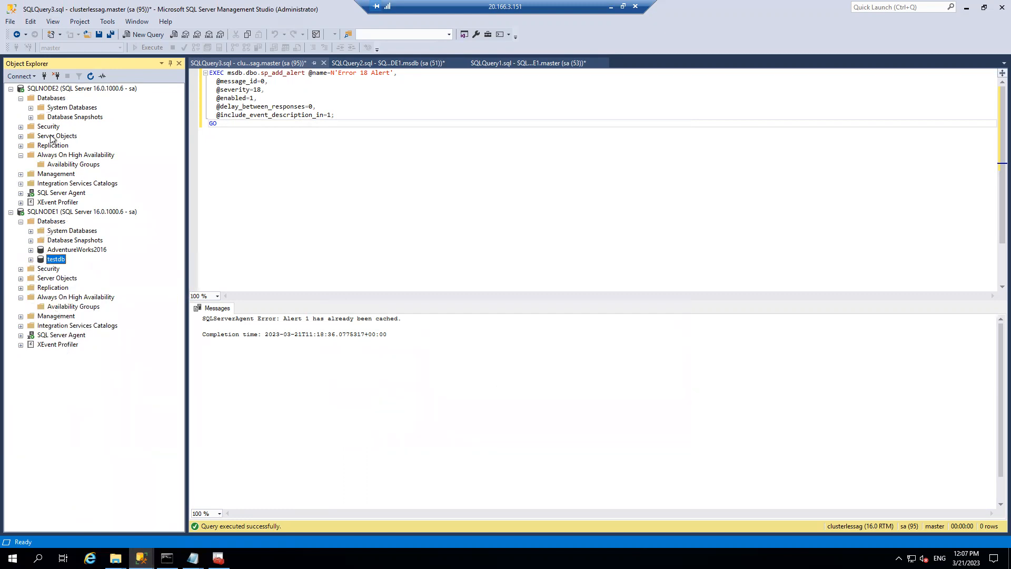
{"action": "right_click", "coordinate": [71, 307]}
- Name the new availability group CAGTEST with cluster type NONE and make it contained
{"action": "left_click", "coordinate": [115, 323]}
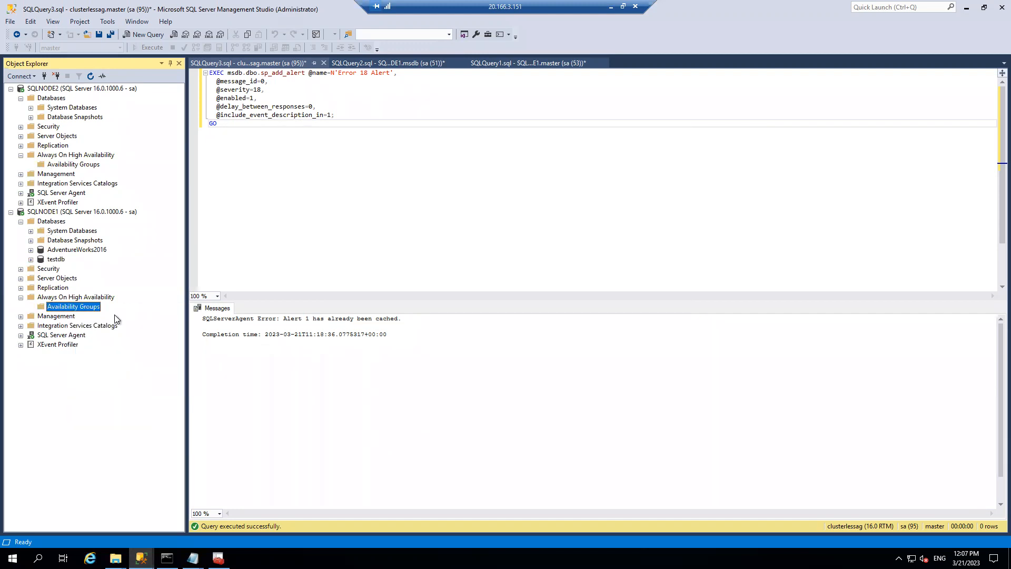
{"action": "left_click", "coordinate": [640, 455]}
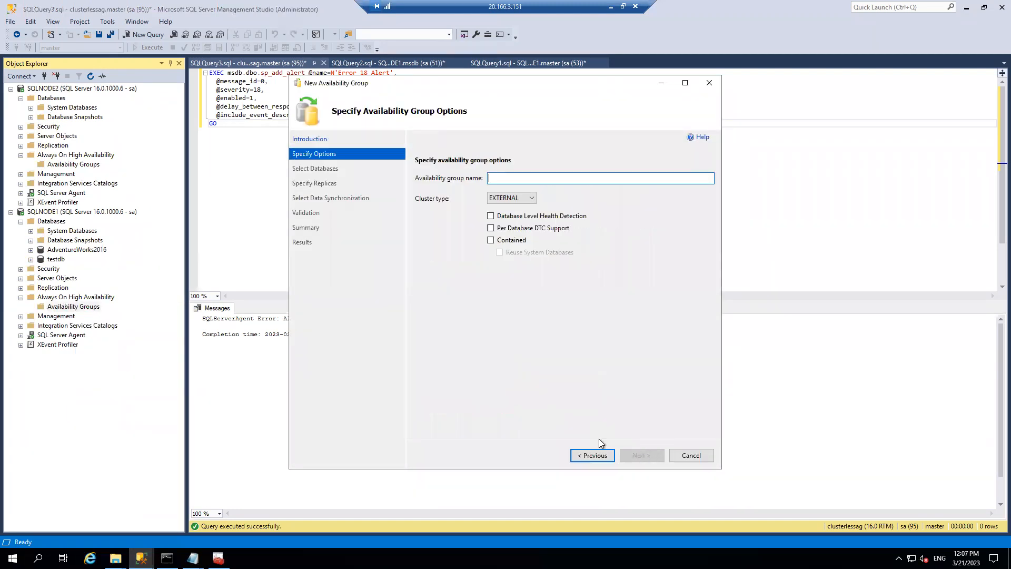
{"action": "type", "text": "CAGTEST"}
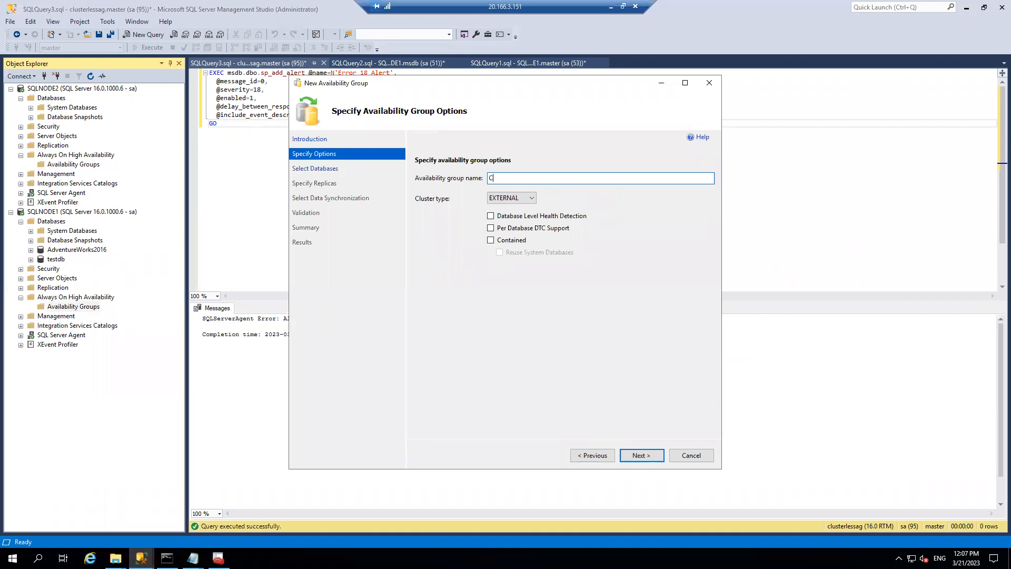
{"action": "left_click", "coordinate": [531, 198]}
{"action": "left_click", "coordinate": [517, 216]}
{"action": "left_click", "coordinate": [494, 242]}
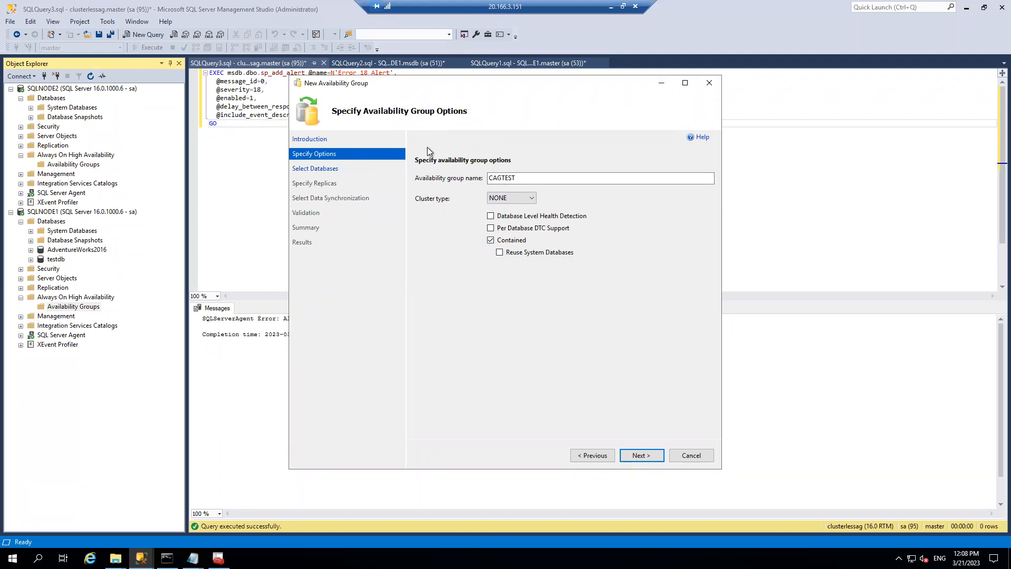
{"action": "left_click", "coordinate": [641, 456]}
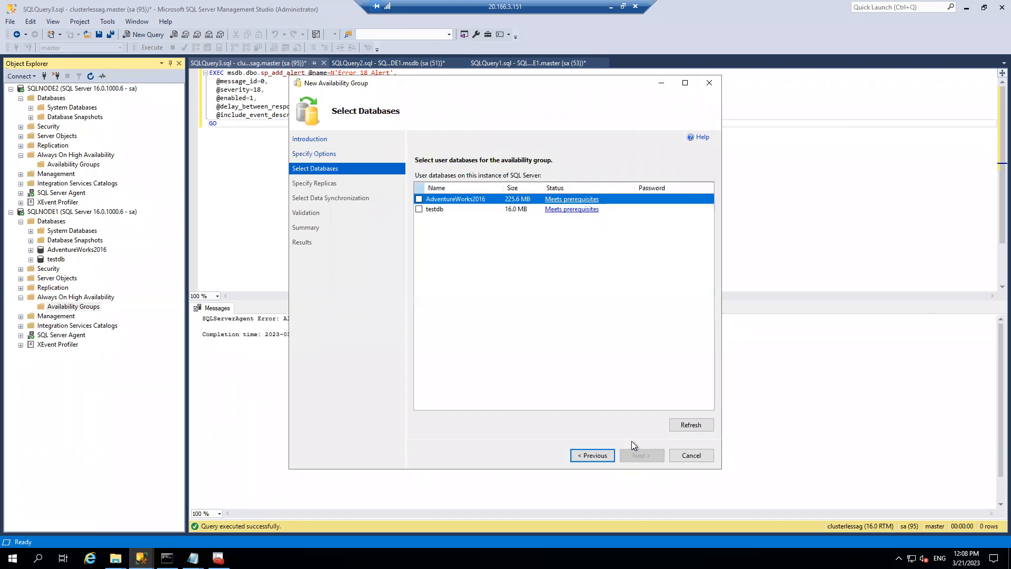
- Add AdventureWorks2016 and SQLNODE2 as secondary replica with automatic seeding, then create CAGTEST
{"action": "left_click", "coordinate": [419, 199]}
{"action": "left_click", "coordinate": [643, 456]}
{"action": "left_click", "coordinate": [454, 317]}
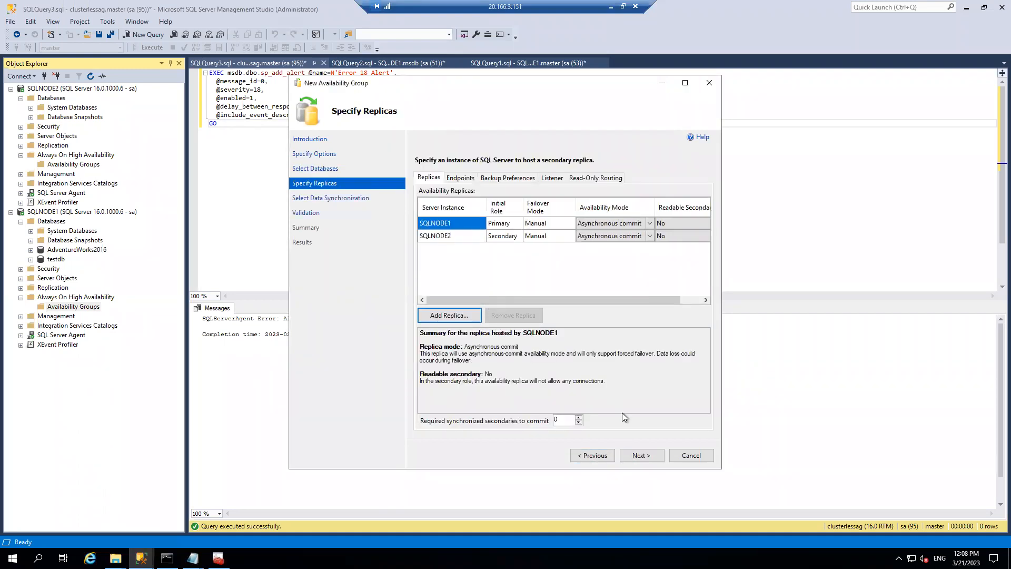
{"action": "left_click", "coordinate": [640, 455]}
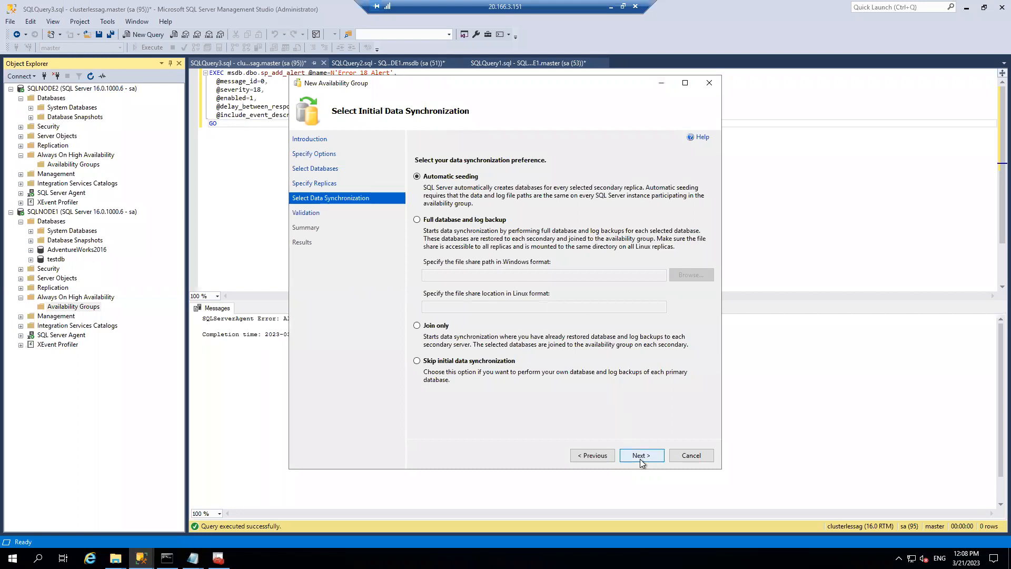
{"action": "left_click", "coordinate": [640, 456]}
{"action": "left_click", "coordinate": [641, 455]}
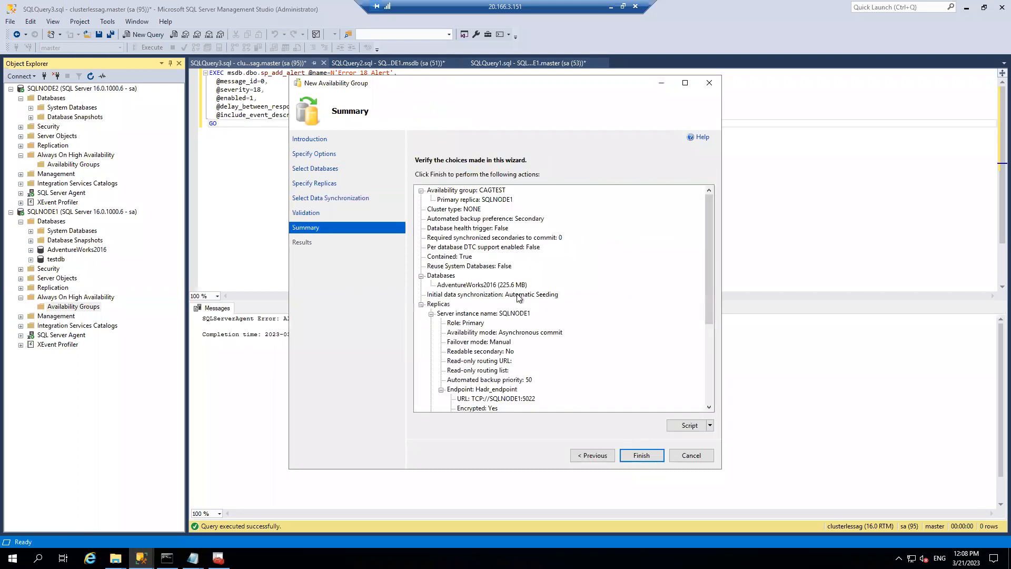
{"action": "left_click", "coordinate": [643, 455]}
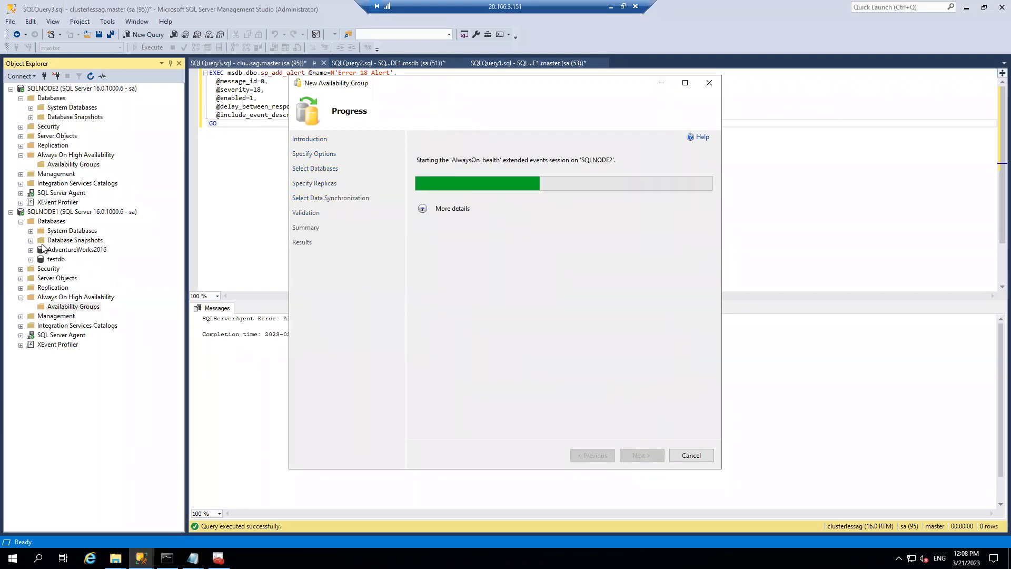
- Refresh SQLNODE1's databases and bring the wizard's Results page back to front
{"action": "right_click", "coordinate": [52, 224]}
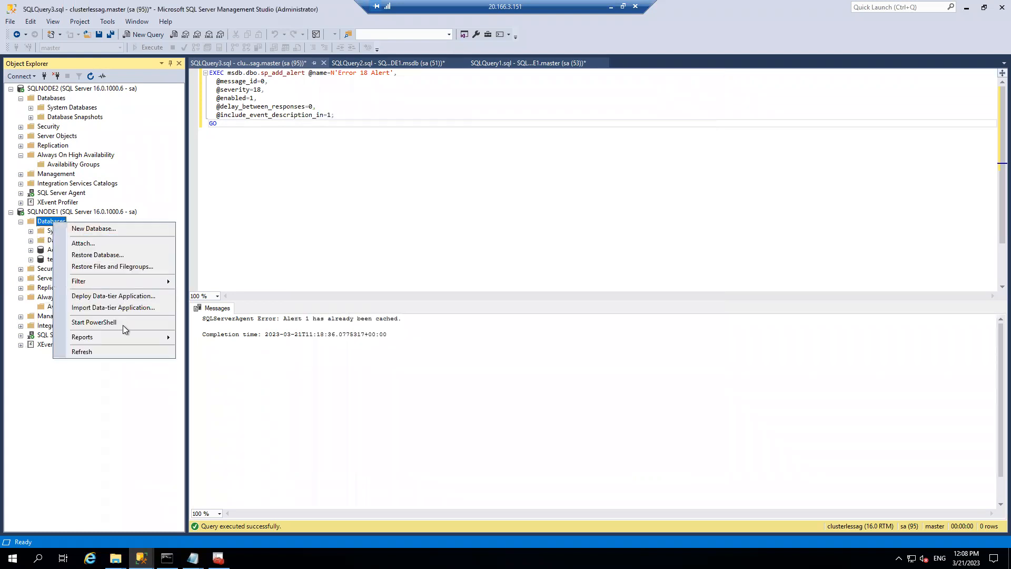
{"action": "left_click", "coordinate": [109, 348]}
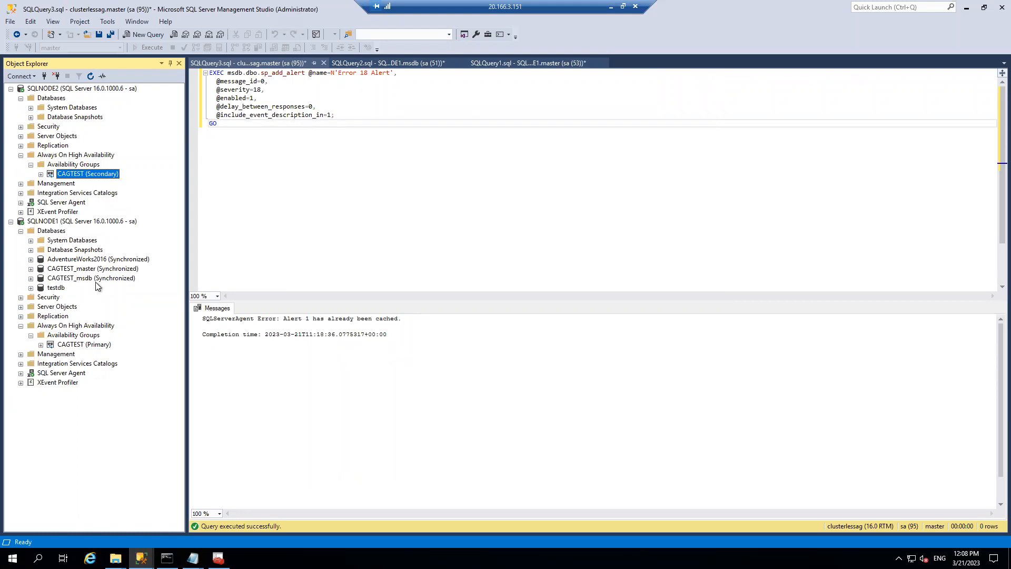
{"action": "mouse_move", "coordinate": [142, 558]}
{"action": "left_click", "coordinate": [194, 519]}
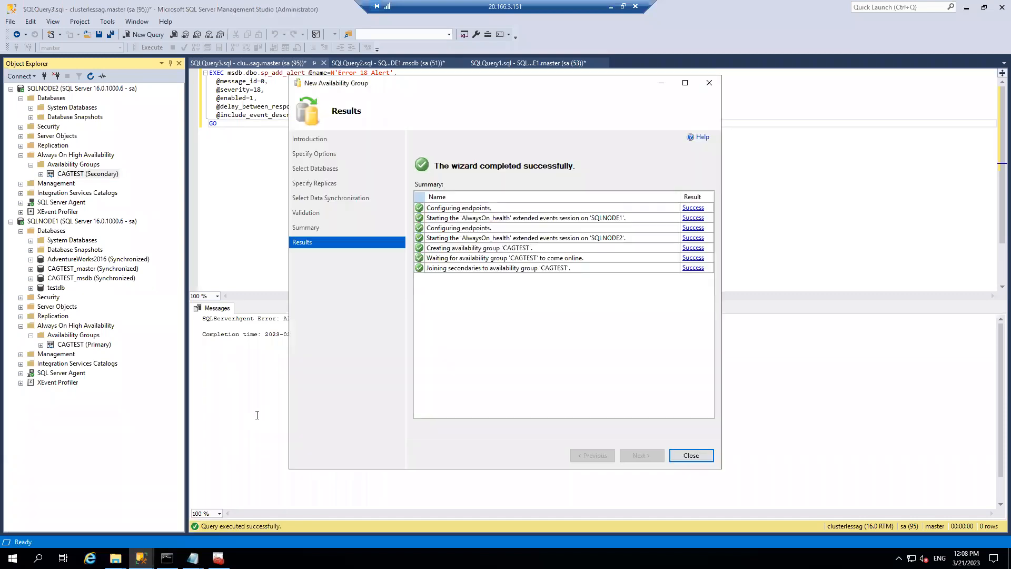
- Close the completed wizard and refresh SQLNODE2's database list
{"action": "left_click", "coordinate": [700, 456]}
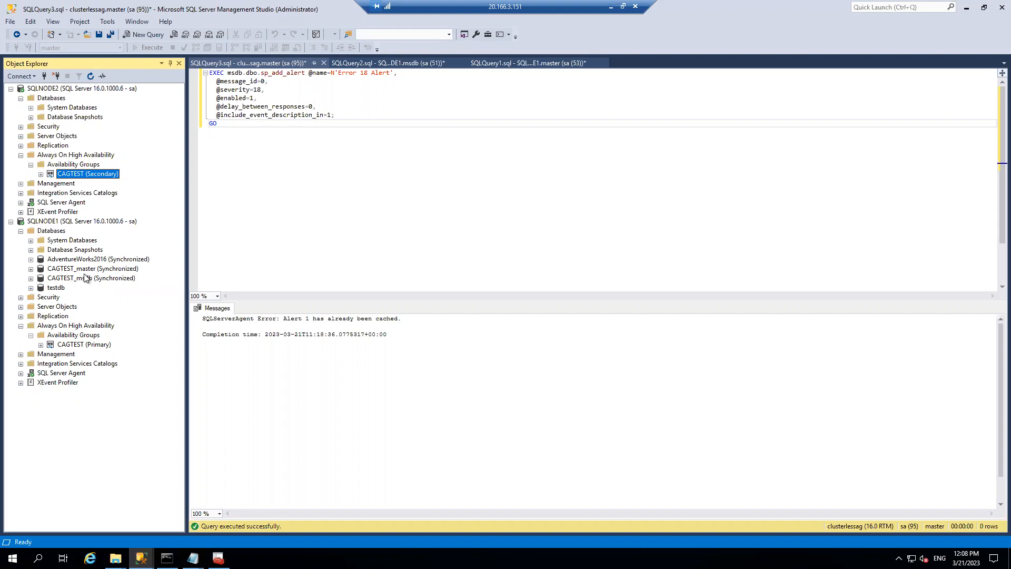
{"action": "right_click", "coordinate": [57, 99]}
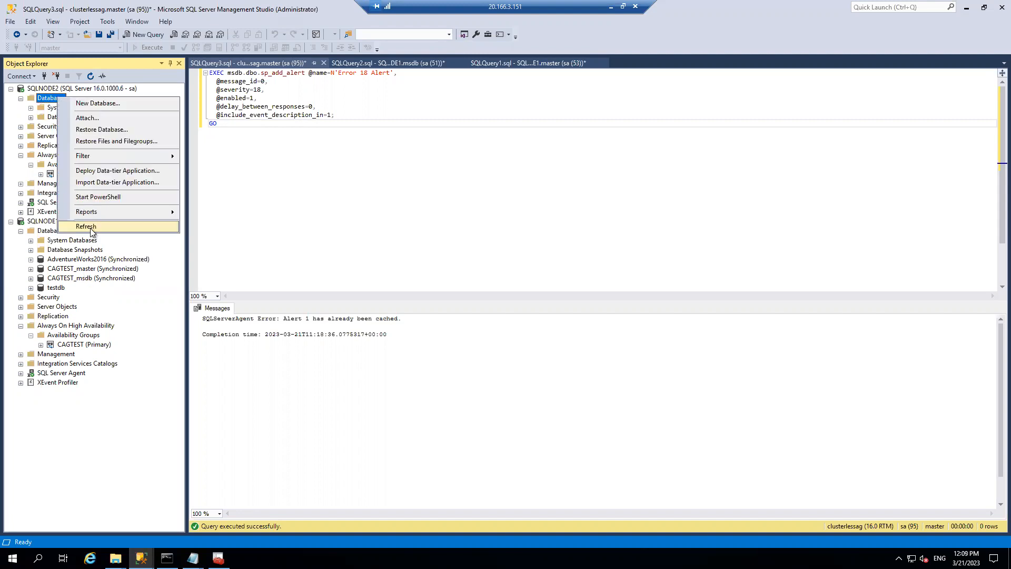
{"action": "left_click", "coordinate": [85, 226]}
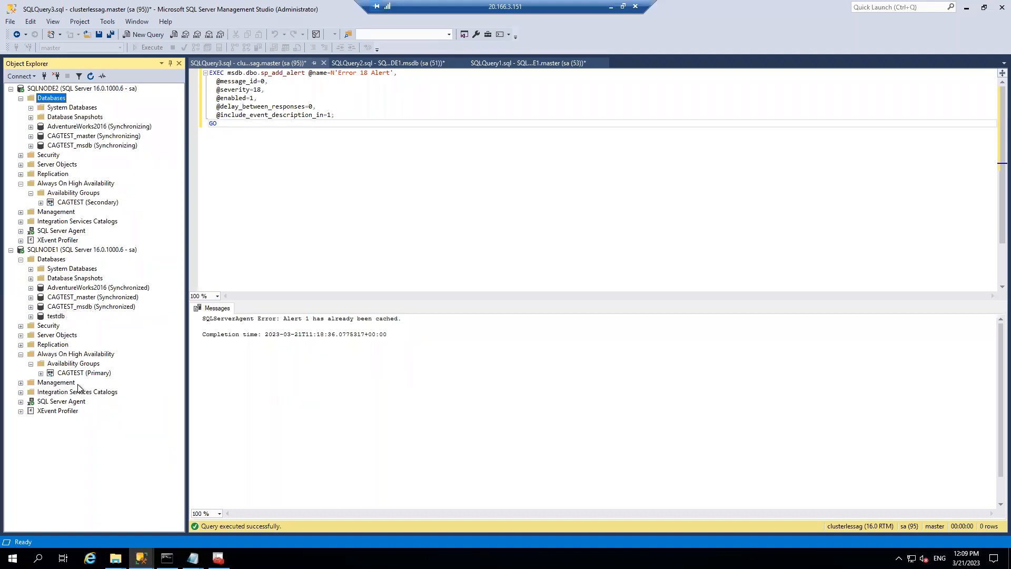
- Expand CAGTEST (Primary) to show its availability replicas and availability databases
{"action": "left_click", "coordinate": [40, 373]}
{"action": "left_click", "coordinate": [51, 382]}
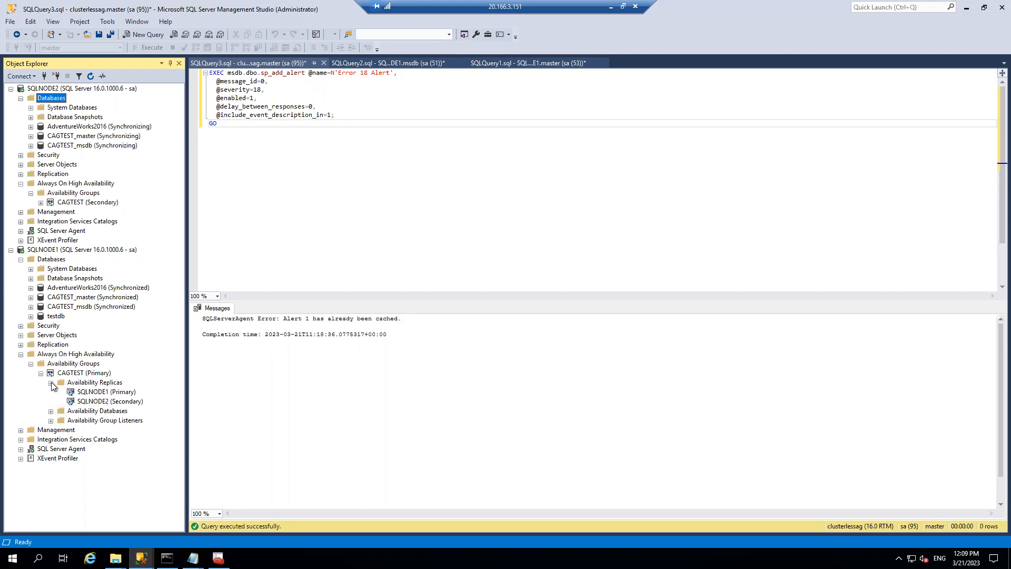
{"action": "left_click", "coordinate": [51, 411]}
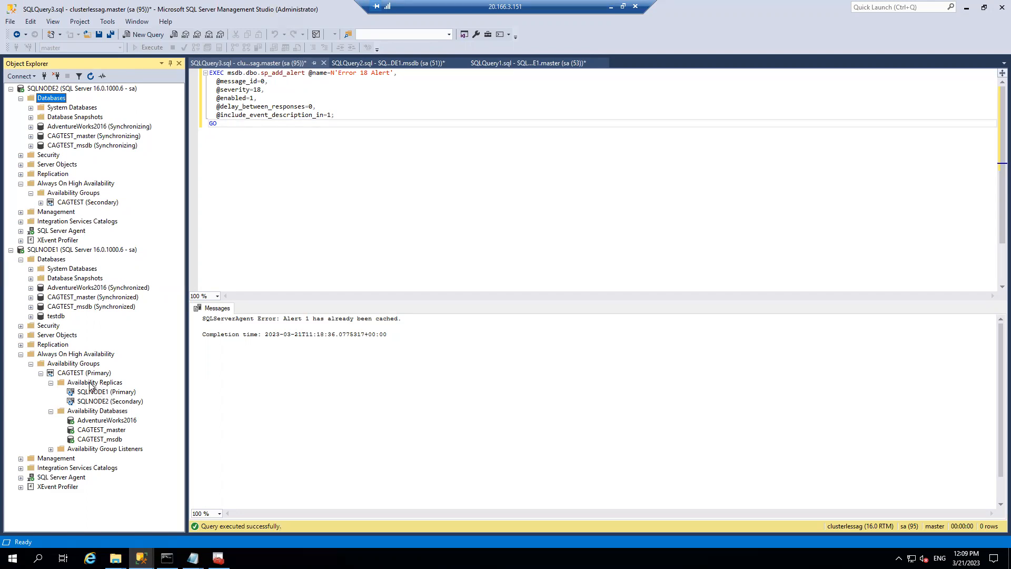
- Start the Add Database wizard on CAGTEST and select testdb
{"action": "right_click", "coordinate": [88, 411]}
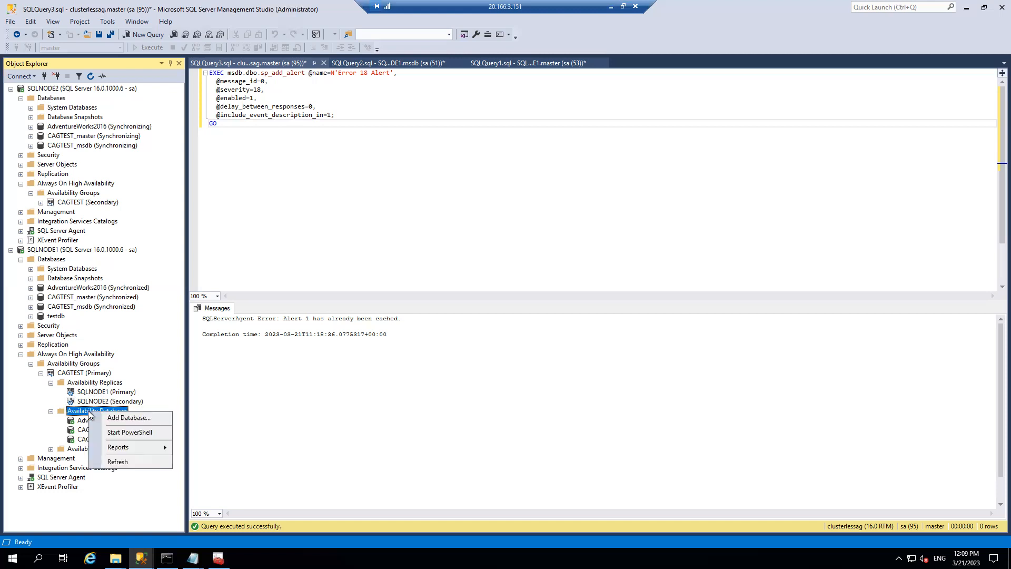
{"action": "left_click", "coordinate": [119, 418]}
{"action": "left_click", "coordinate": [641, 455]}
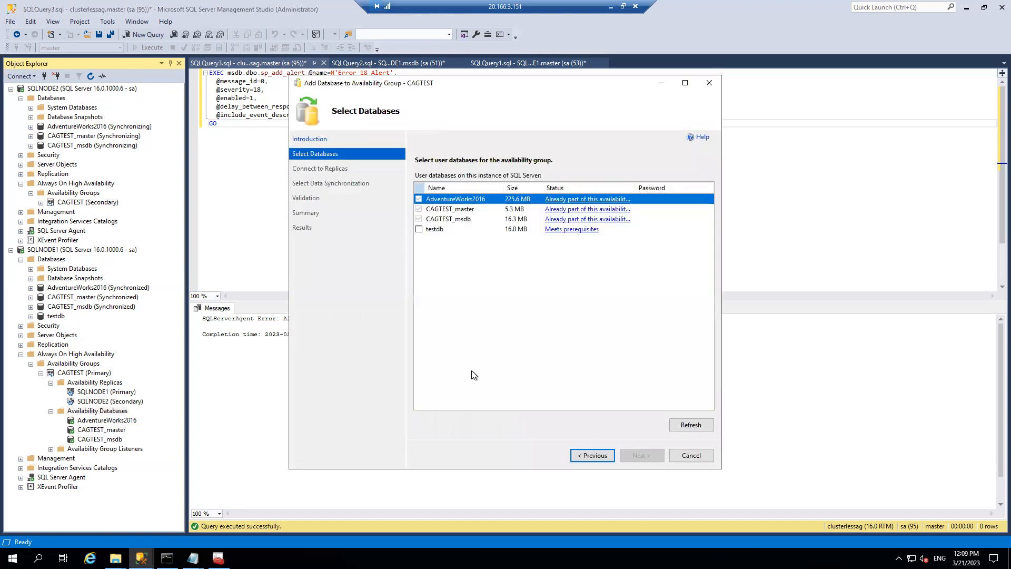
{"action": "left_click", "coordinate": [419, 229]}
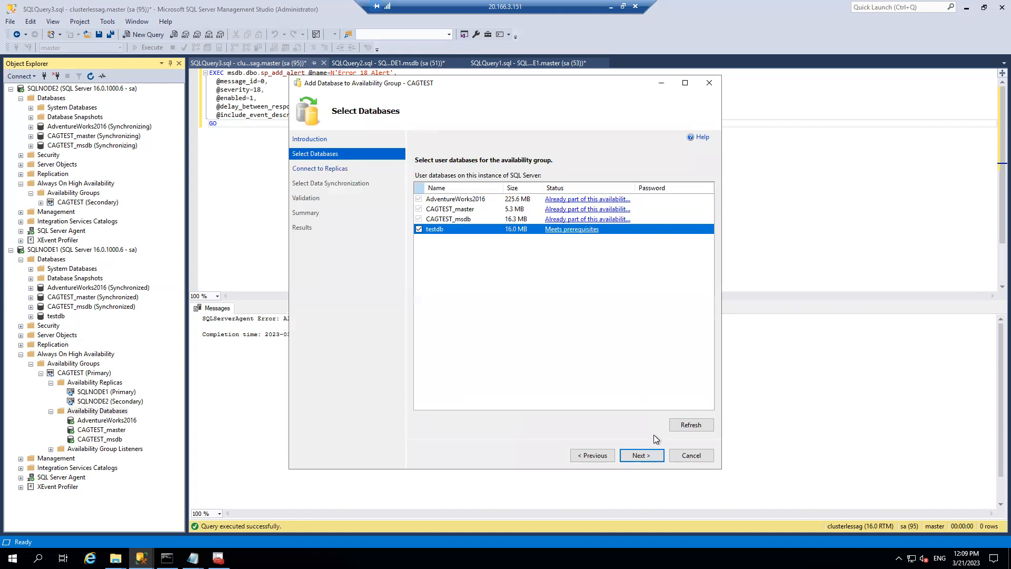
{"action": "left_click", "coordinate": [642, 455]}
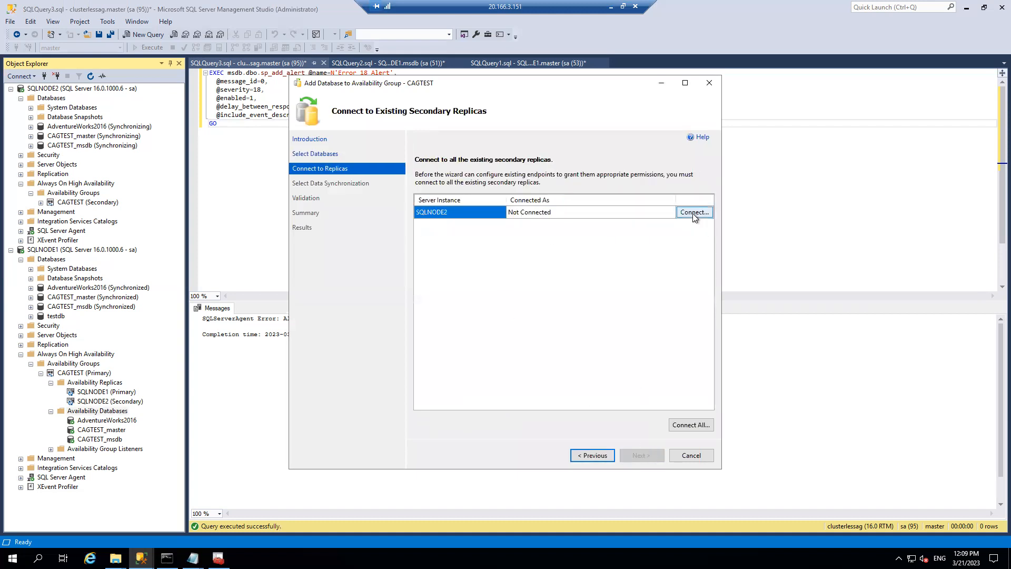
- Connect to SQLNODE2 with SQL Server Authentication, keep automatic seeding, and finish adding testdb
{"action": "left_click", "coordinate": [693, 213]}
{"action": "left_click", "coordinate": [495, 228]}
{"action": "left_click", "coordinate": [495, 243]}
{"action": "left_click", "coordinate": [482, 290]}
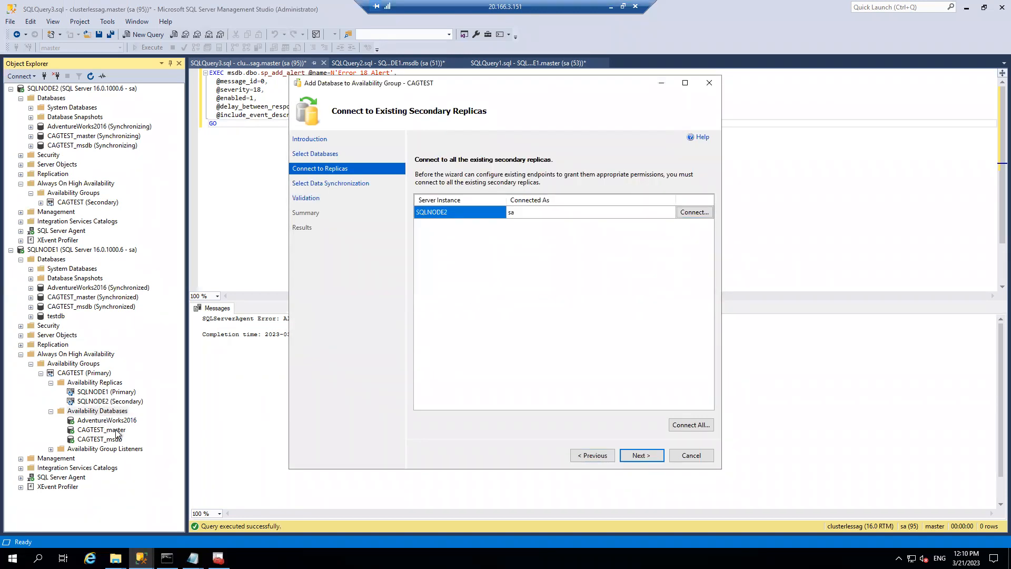
{"action": "left_click", "coordinate": [653, 454]}
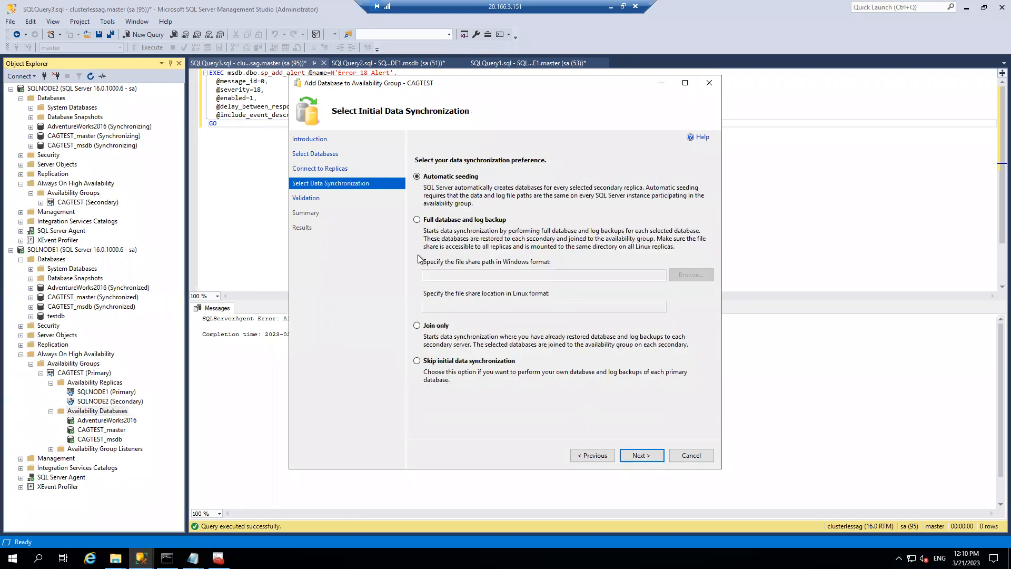
{"action": "left_click", "coordinate": [642, 454]}
{"action": "left_click", "coordinate": [641, 456]}
{"action": "left_click", "coordinate": [641, 456]}
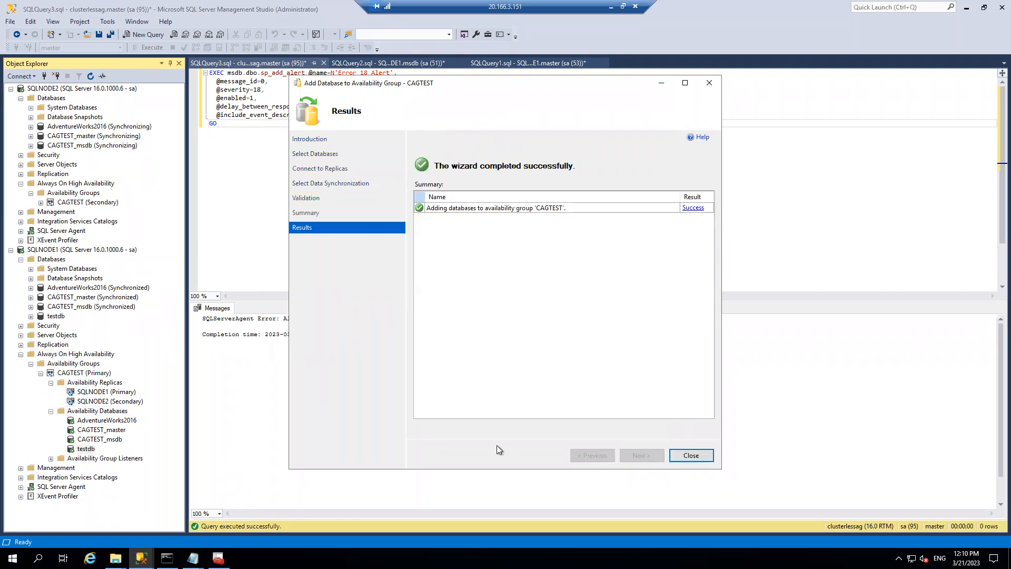
{"action": "left_click", "coordinate": [691, 455]}
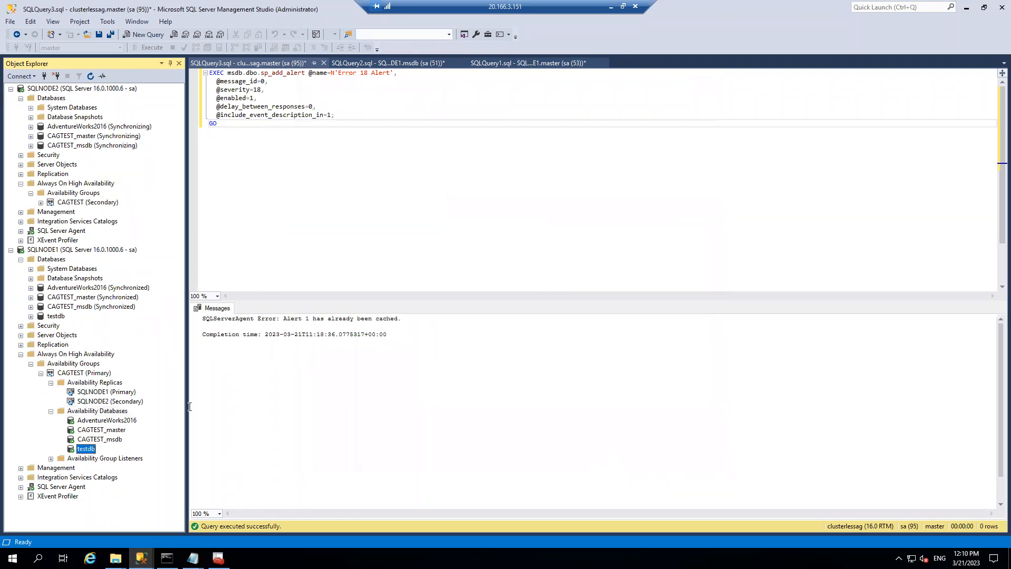
- Refresh the database lists on SQLNODE1 and SQLNODE2
{"action": "right_click", "coordinate": [52, 259]}
{"action": "left_click", "coordinate": [106, 389]}
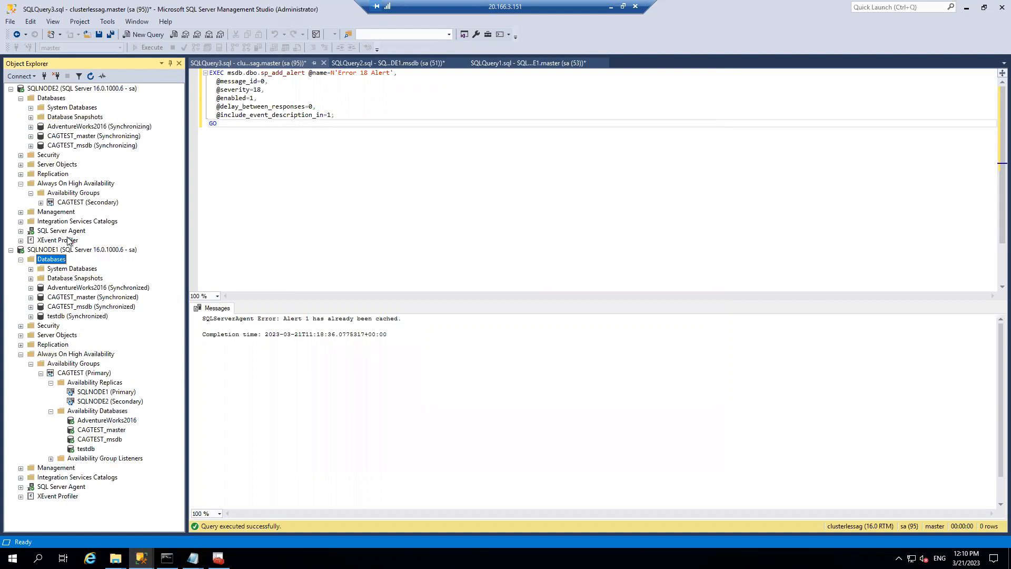
{"action": "right_click", "coordinate": [53, 97]}
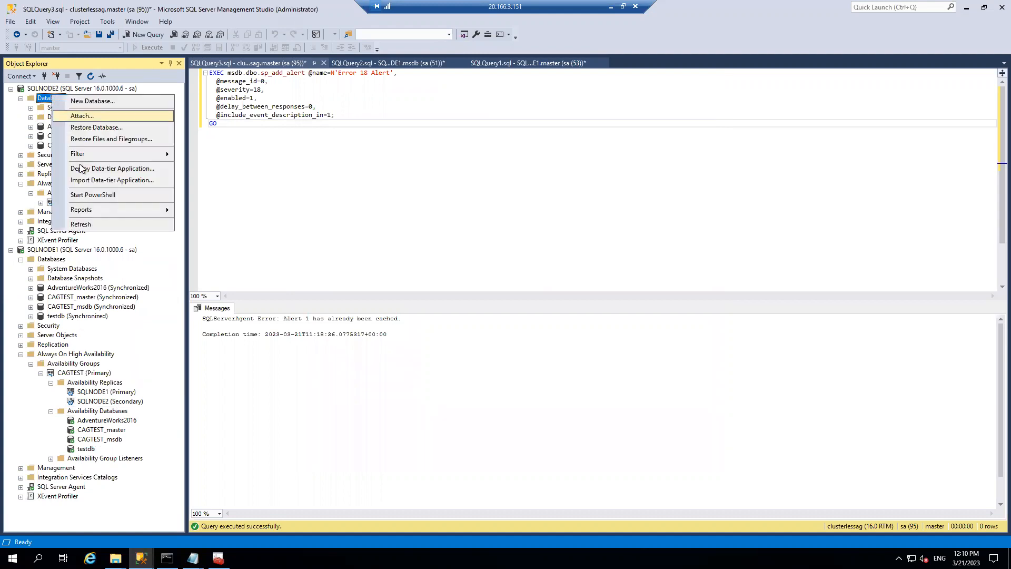
{"action": "left_click", "coordinate": [79, 224]}
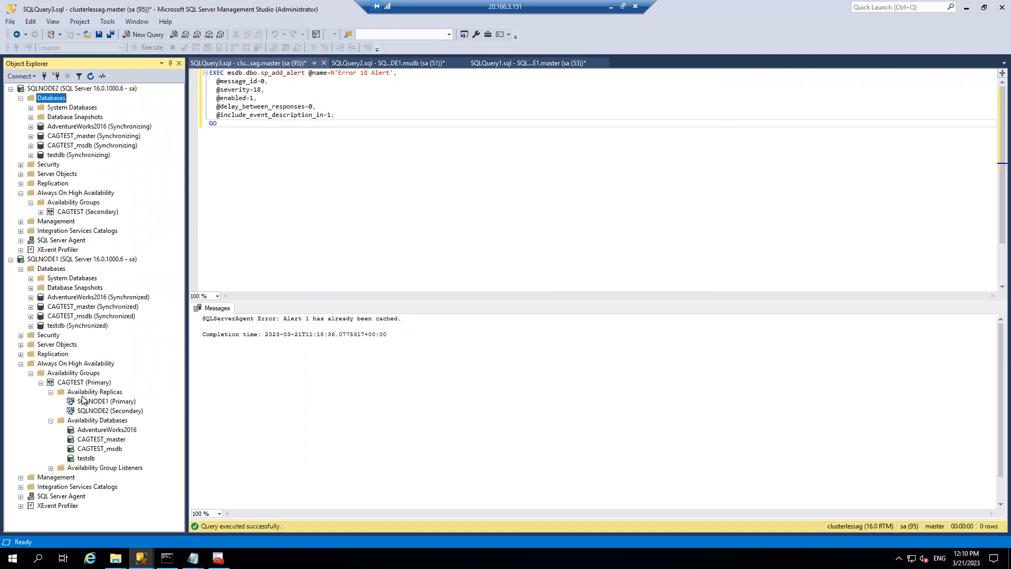
- Inspect CAGTEST_master and CAGTEST_msdb under CAGTEST's availability databases
{"action": "left_click", "coordinate": [93, 441]}
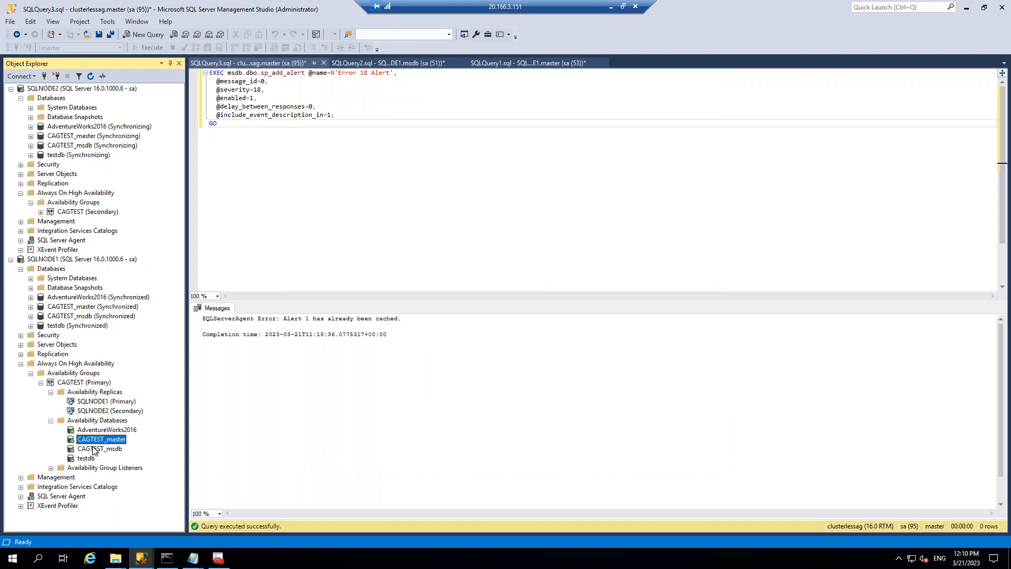
{"action": "left_click", "coordinate": [94, 449]}
{"action": "left_click", "coordinate": [97, 442]}
{"action": "left_click", "coordinate": [97, 451]}
{"action": "left_click", "coordinate": [100, 442]}
- Collapse SQLNODE1's Always On branch and bring up the SQLQuery1.sql ClusterLessAG listener script
{"action": "left_click", "coordinate": [21, 363]}
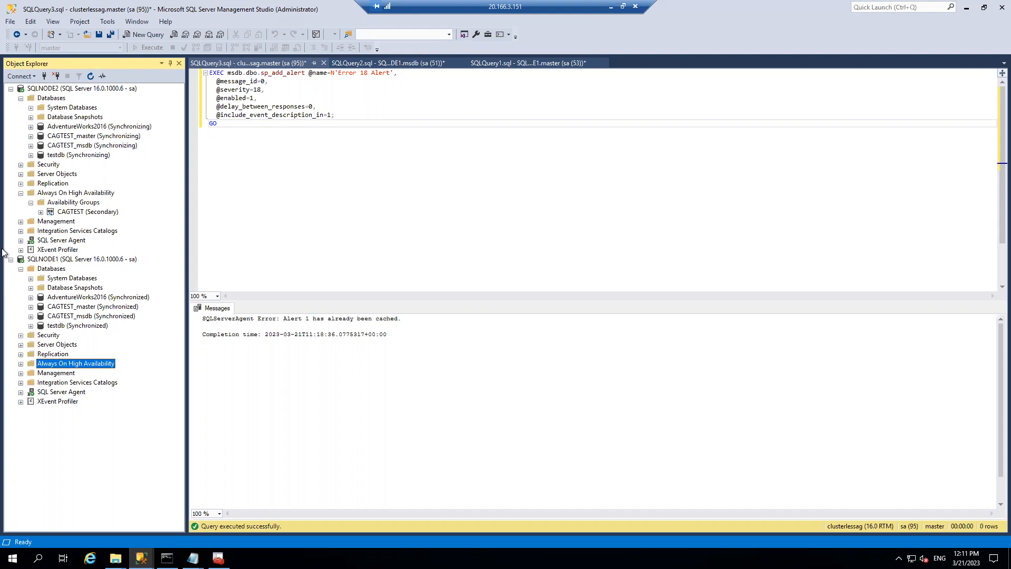
{"action": "left_click", "coordinate": [543, 62]}
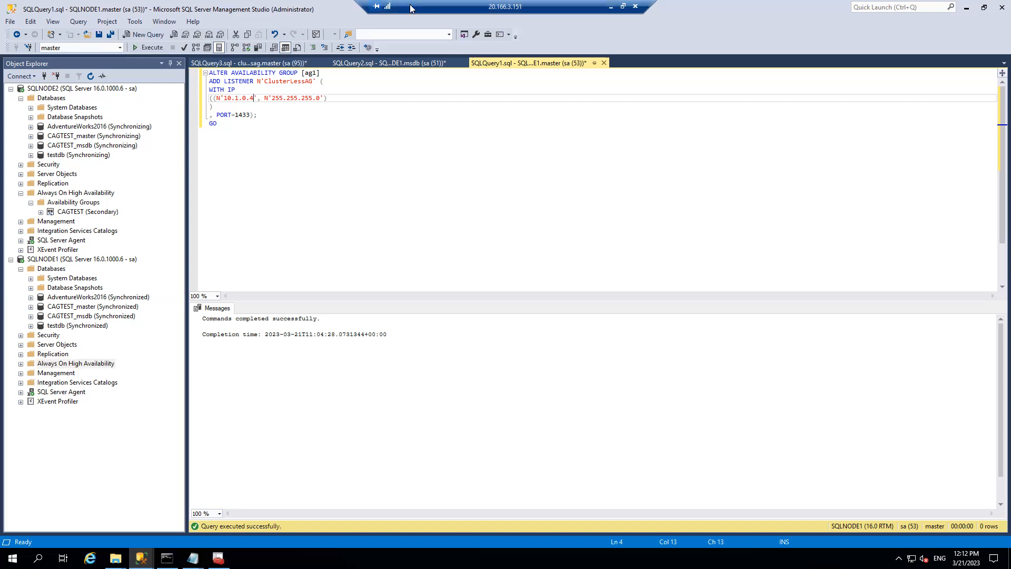
- Change the script's availability group name from ag1 to CAGTEST
{"action": "left_click", "coordinate": [23, 364]}
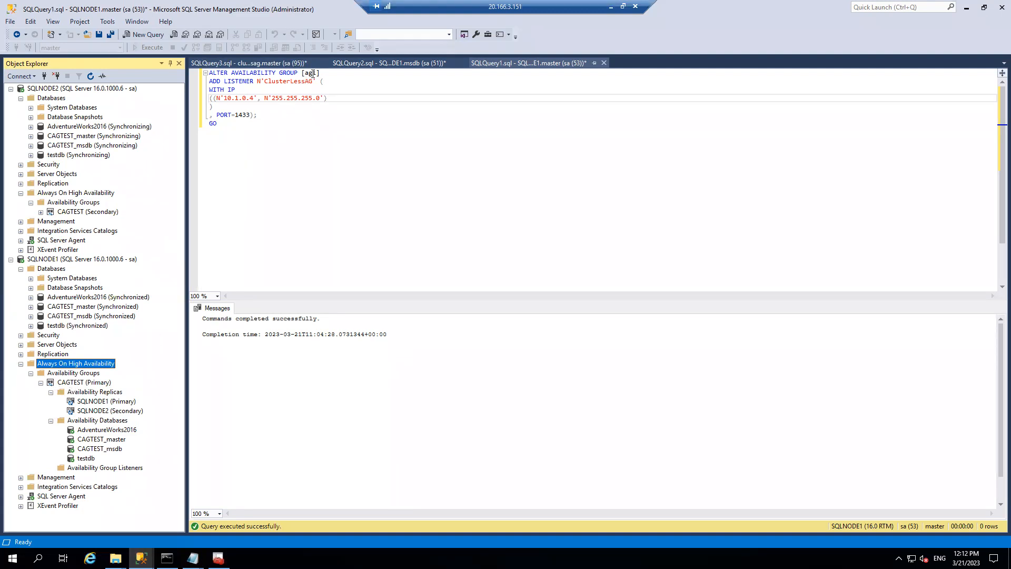
{"action": "left_click_drag", "start_coordinate": [316, 73], "coordinate": [305, 72]}
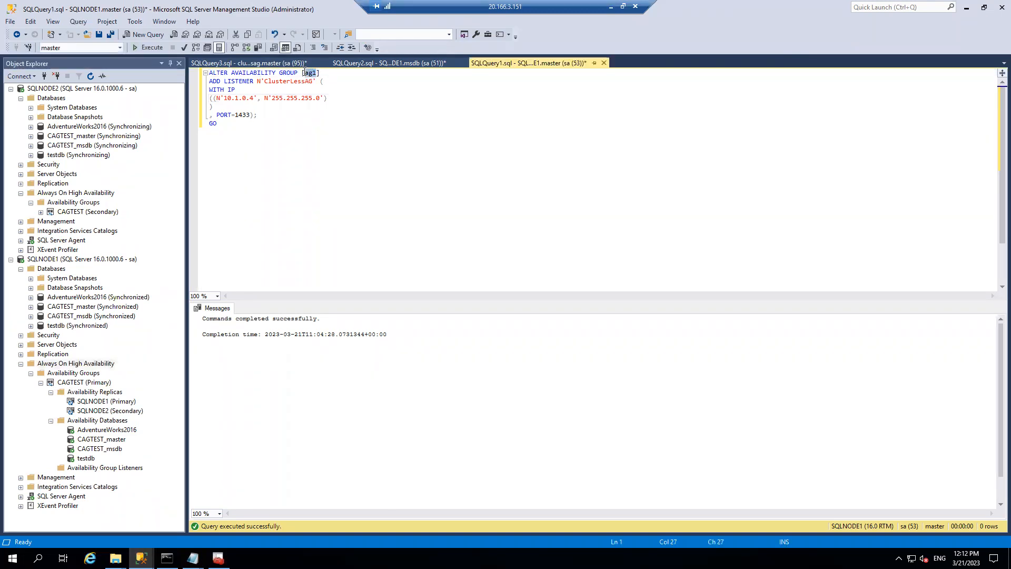
{"action": "type", "text": "CAGTEST"}
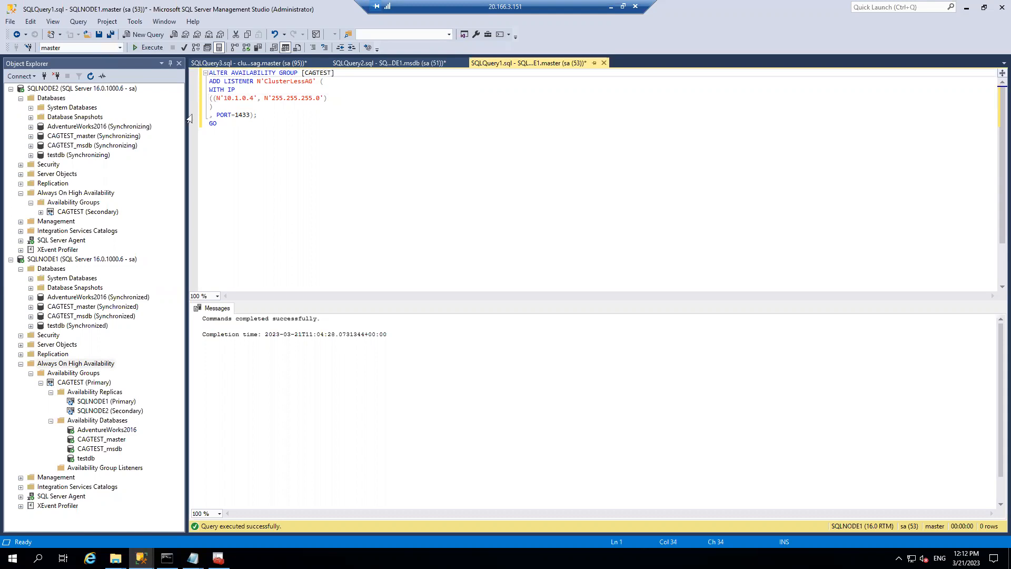
{"action": "left_click", "coordinate": [54, 259]}
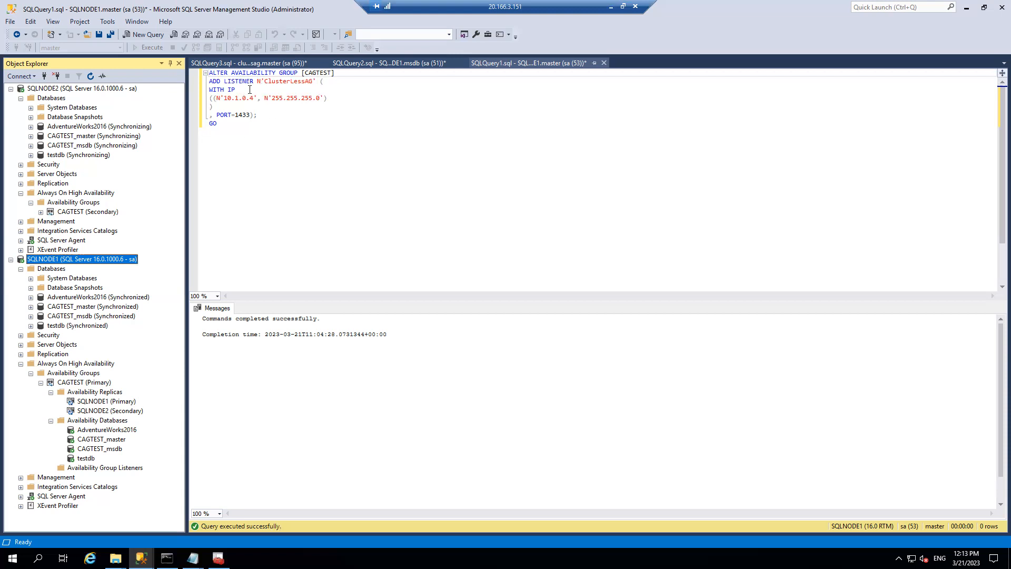
- Run the listener script and refresh CAGTEST's listeners to show ClusterLessAG
{"action": "left_click", "coordinate": [233, 122]}
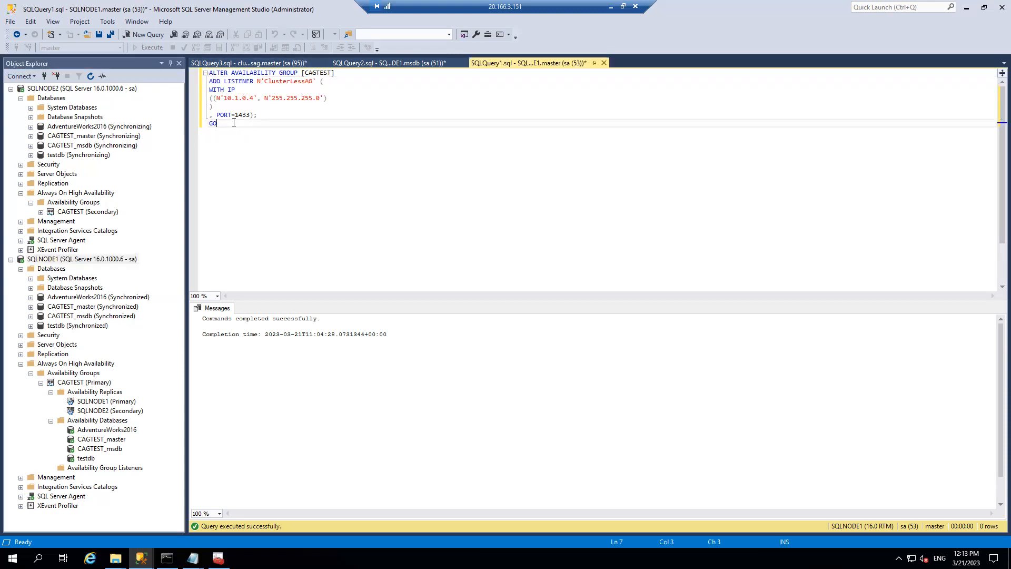
{"action": "left_click", "coordinate": [147, 47]}
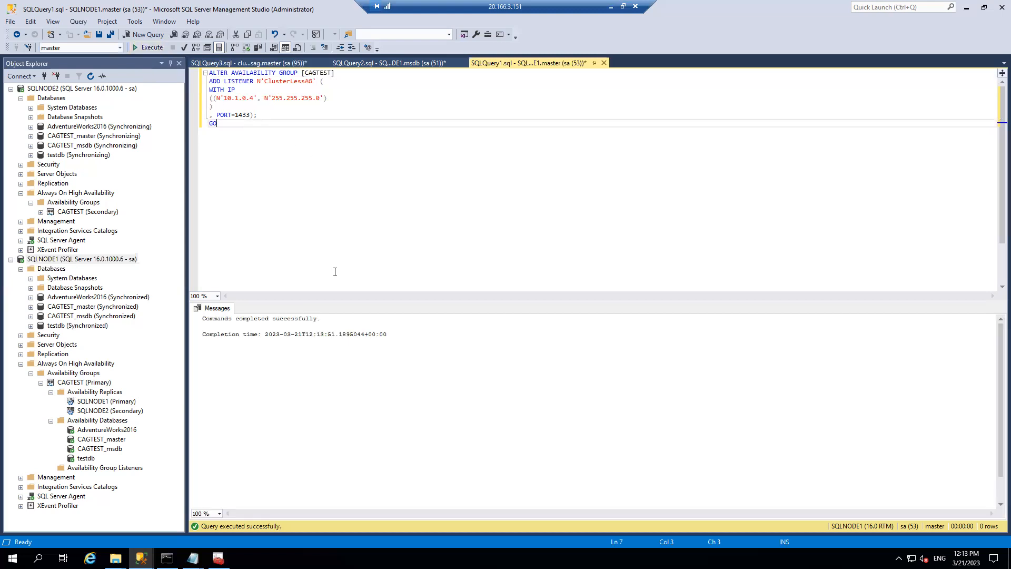
{"action": "right_click", "coordinate": [99, 470]}
{"action": "left_click", "coordinate": [126, 519]}
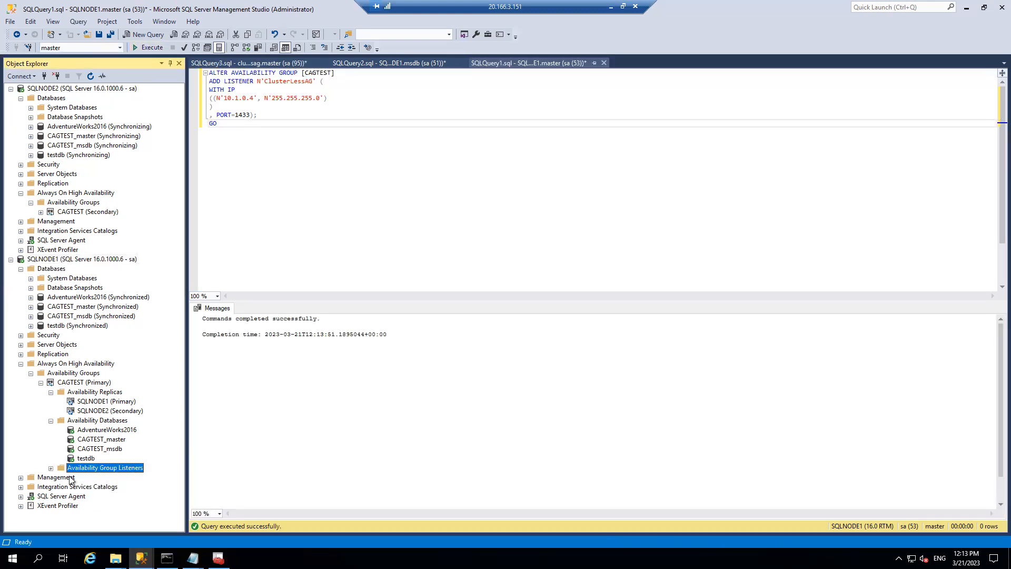
{"action": "left_click", "coordinate": [51, 468]}
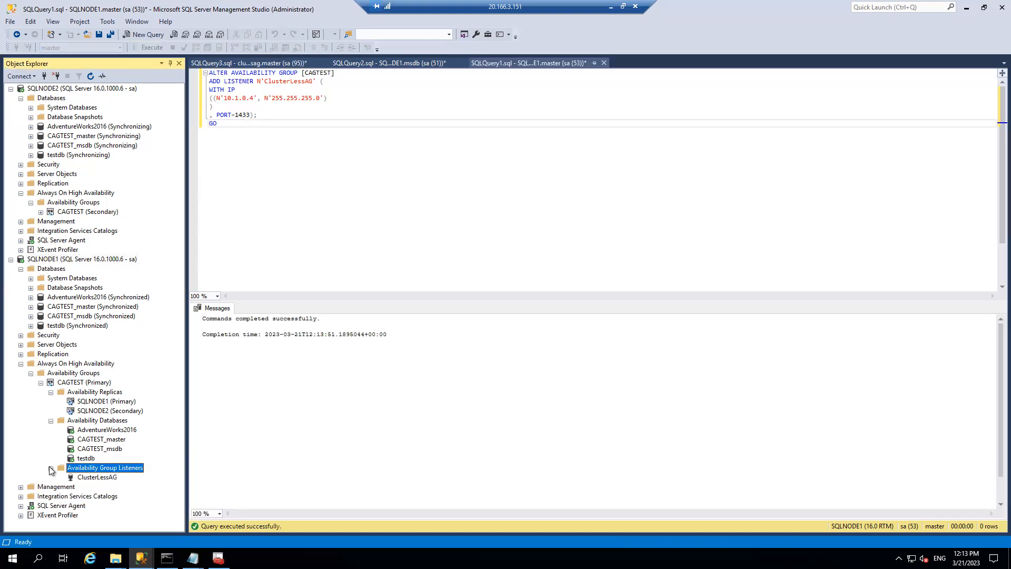
- Collapse the SQLNODE1 and SQLNODE2 server trees to prepare a new connection
{"action": "left_click", "coordinate": [11, 259]}
{"action": "left_click", "coordinate": [11, 88]}
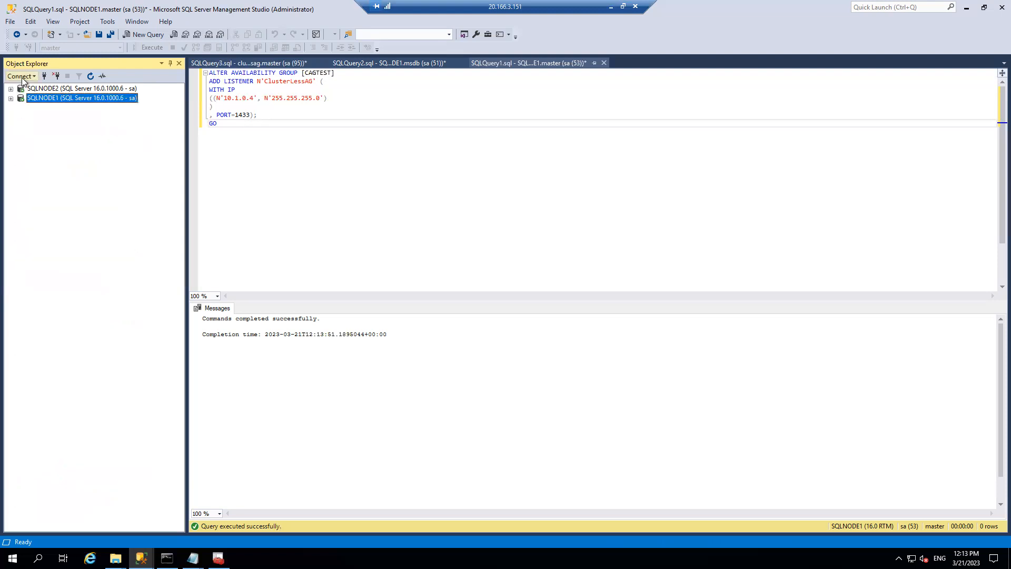
{"action": "left_click", "coordinate": [23, 77]}
- Connect Object Explorer to server clusterlessag, entering the login password
{"action": "left_click", "coordinate": [42, 88]}
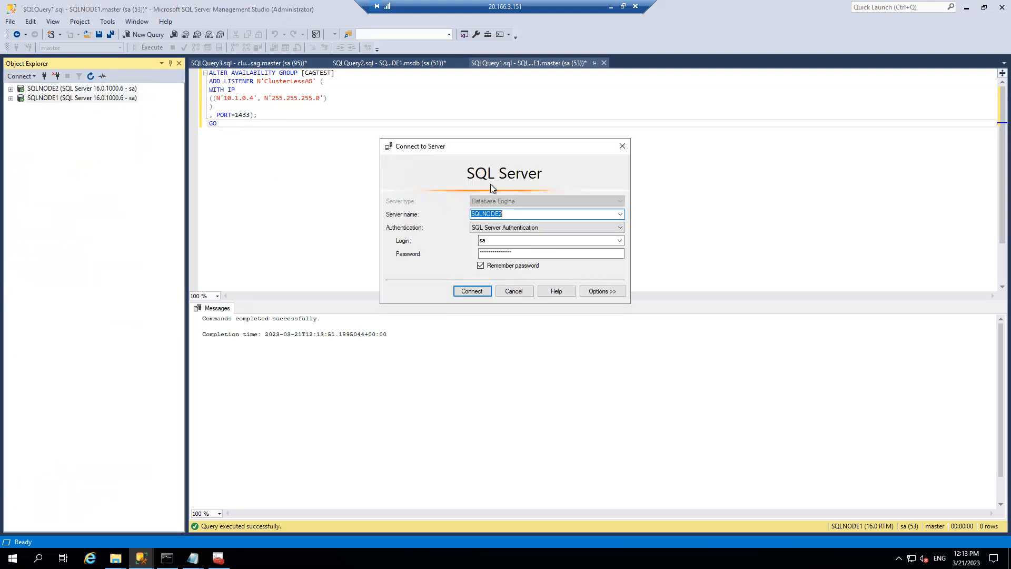
{"action": "type", "text": "clusterlessag"}
{"action": "left_click", "coordinate": [494, 254]}
{"action": "type", "text": "********"}
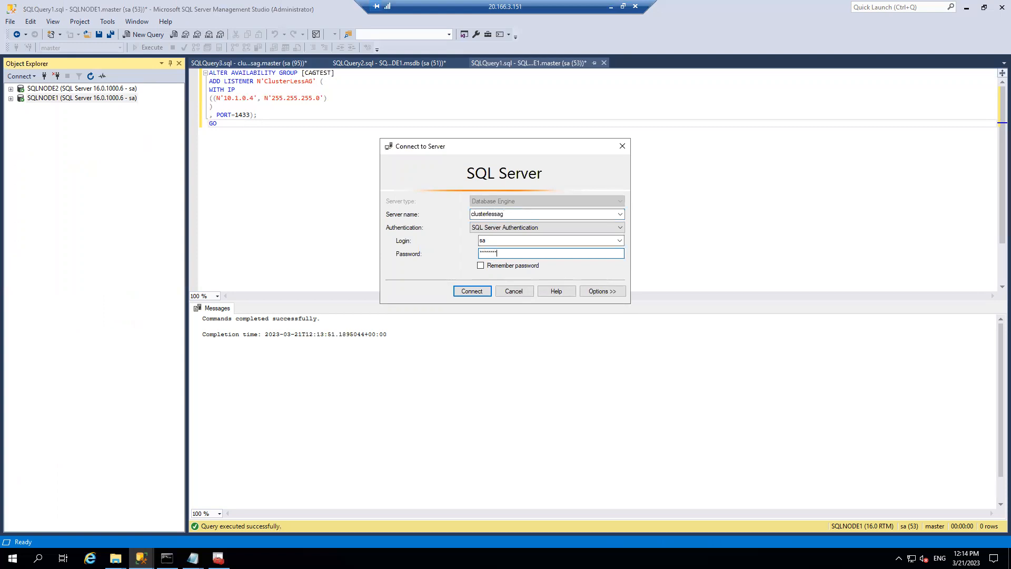
{"action": "key", "text": "Return"}
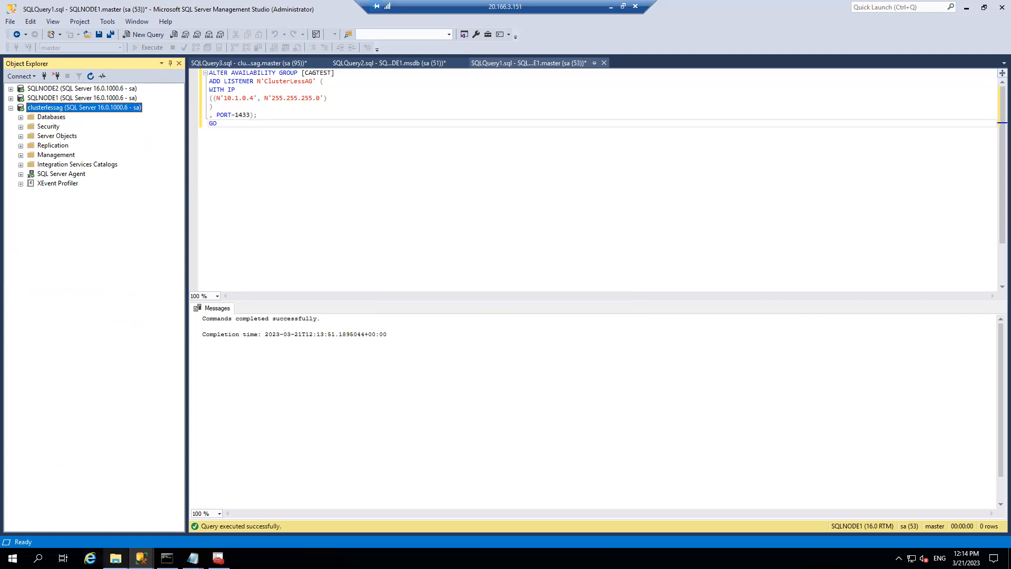
- Open the hosts file in Notepad, highlight the three host entries, and return to Management Studio
{"action": "mouse_move", "coordinate": [115, 558]}
{"action": "left_click", "coordinate": [135, 494]}
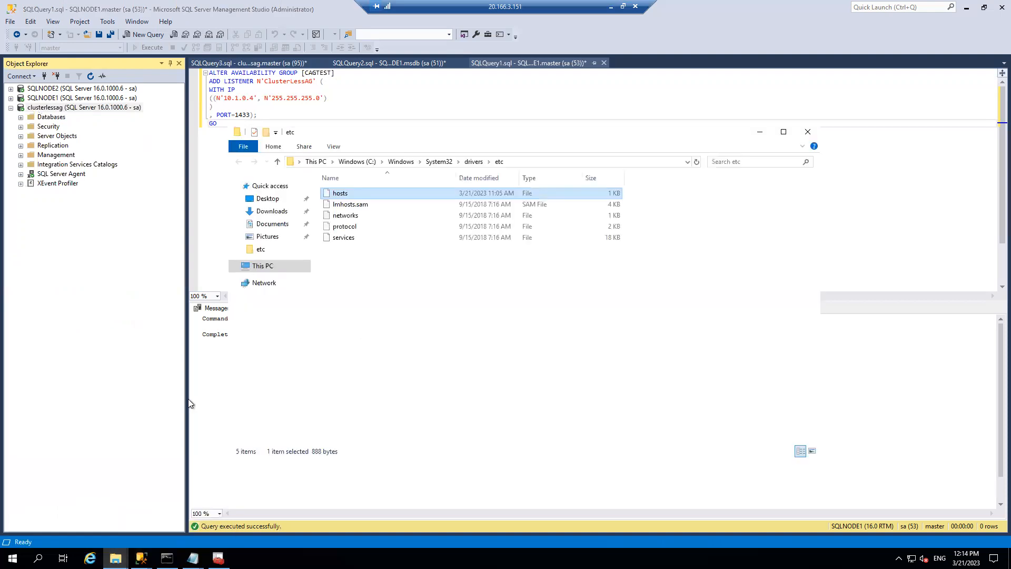
{"action": "double_click", "coordinate": [341, 194]}
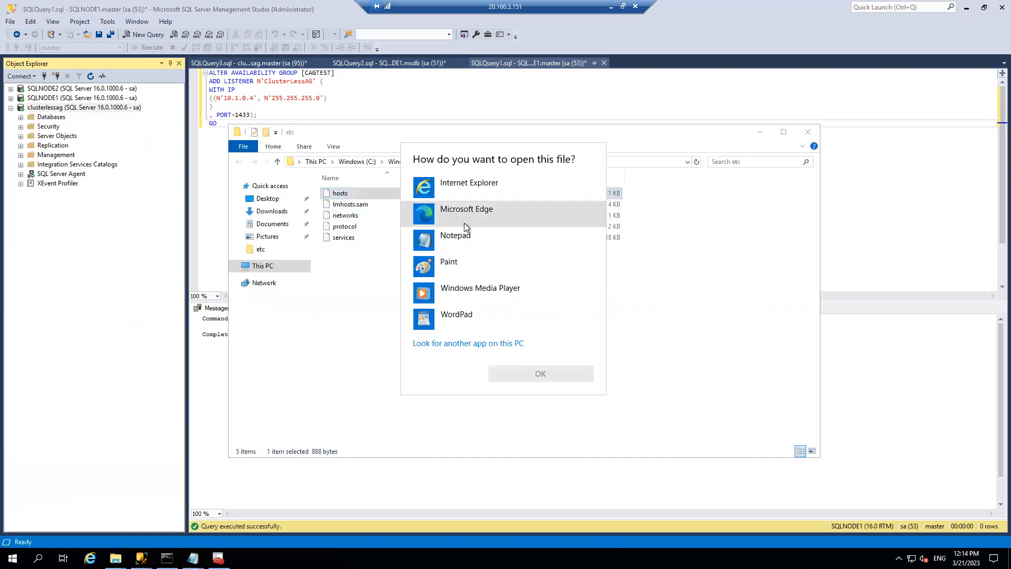
{"action": "left_click", "coordinate": [462, 237]}
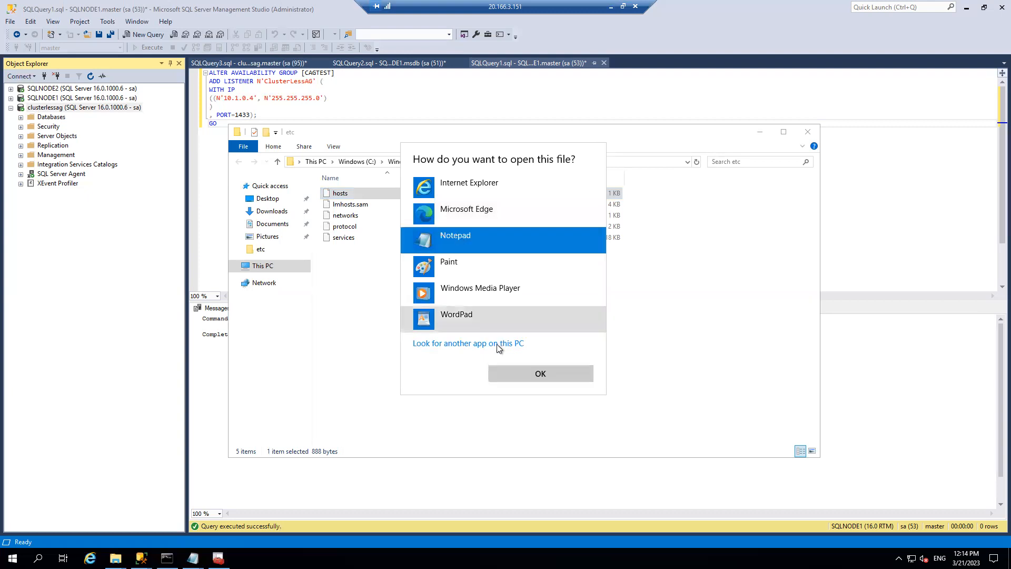
{"action": "left_click", "coordinate": [540, 373]}
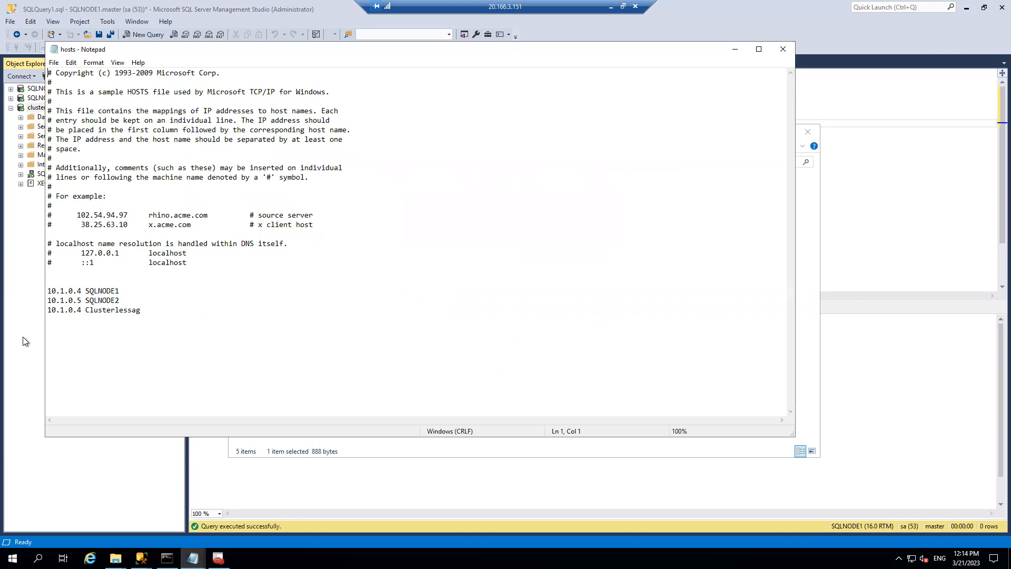
{"action": "left_click_drag", "start_coordinate": [149, 315], "coordinate": [7, 270]}
{"action": "left_click", "coordinate": [7, 270]}
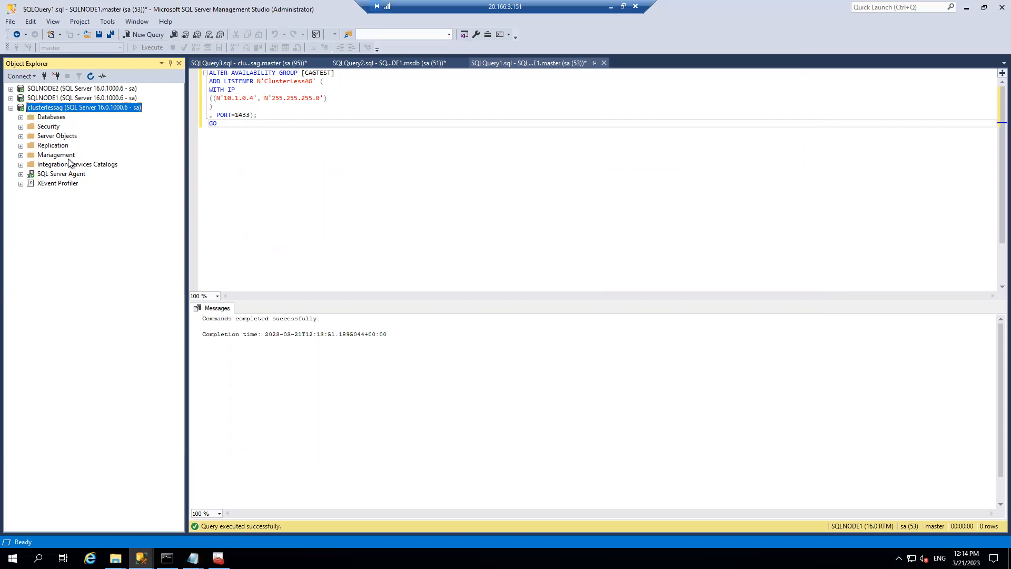
- Expand clusterlessag's Databases and refresh the SQLNODE1 server tree
{"action": "left_click", "coordinate": [20, 117]}
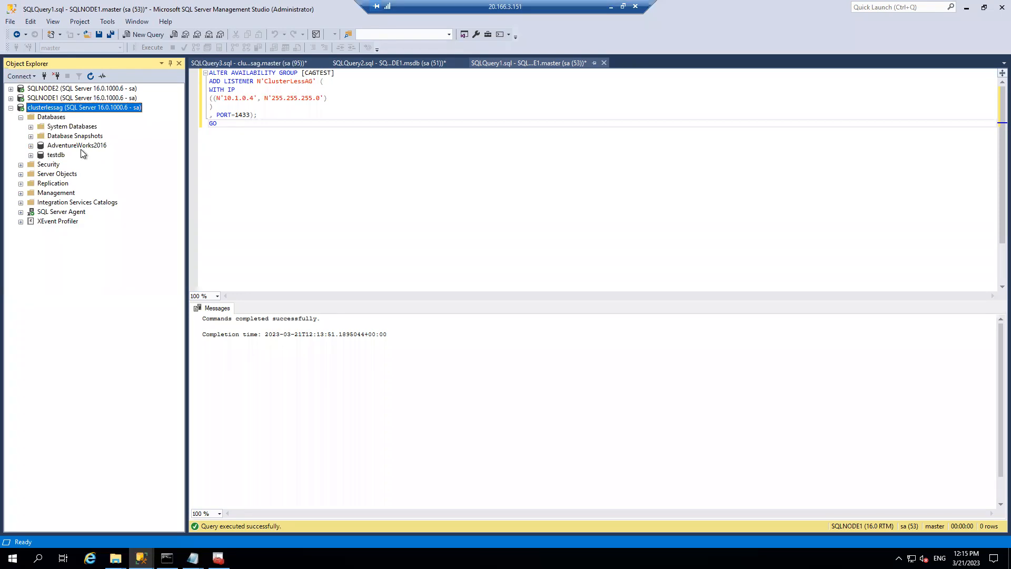
{"action": "left_click", "coordinate": [11, 98]}
{"action": "right_click", "coordinate": [55, 98]}
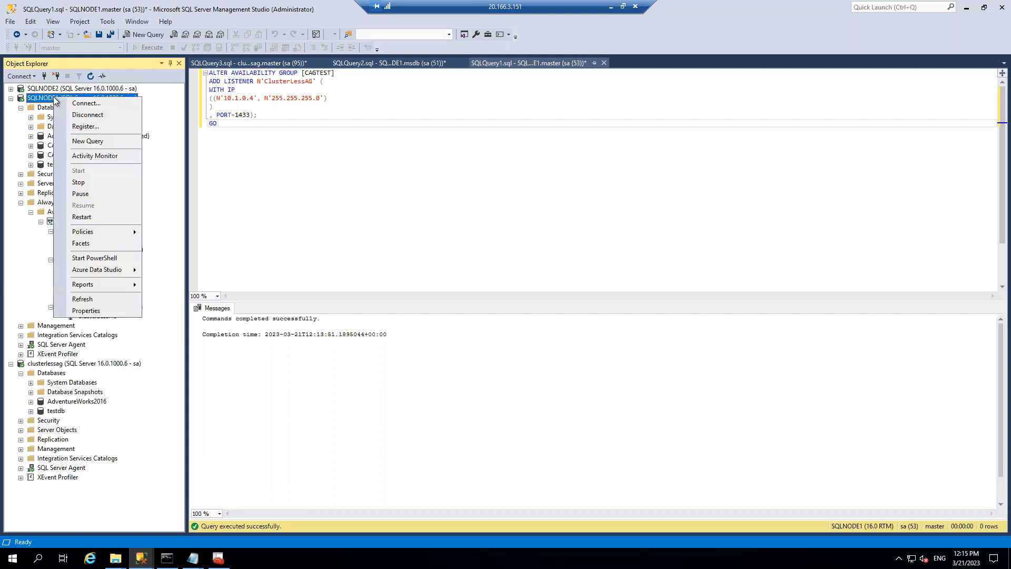
{"action": "left_click", "coordinate": [86, 298]}
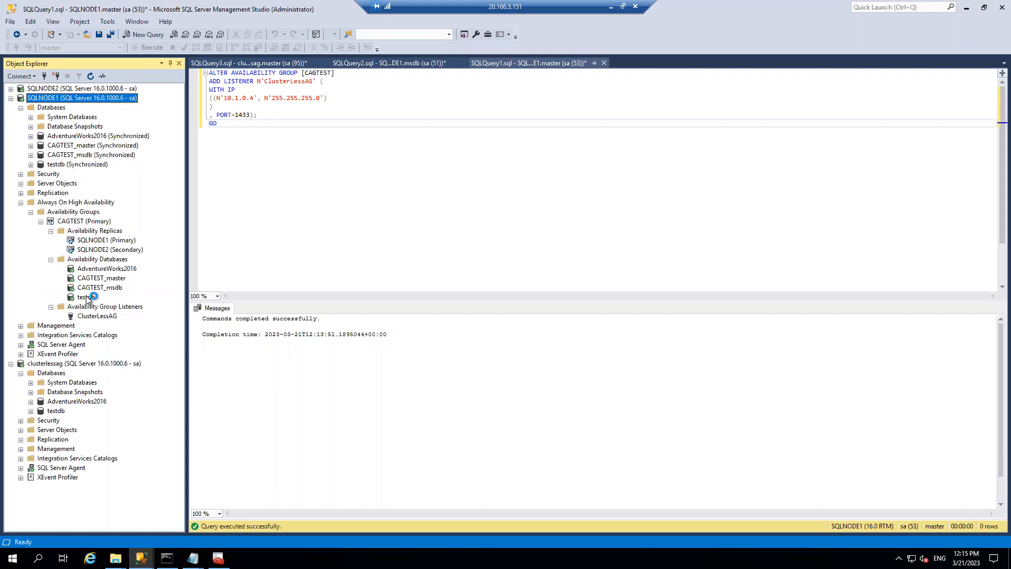
- Expand SQLNODE1's databases, compare CAGTEST_master and CAGTEST_msdb, then show its SQL Server Agent Jobs
{"action": "left_click", "coordinate": [20, 108]}
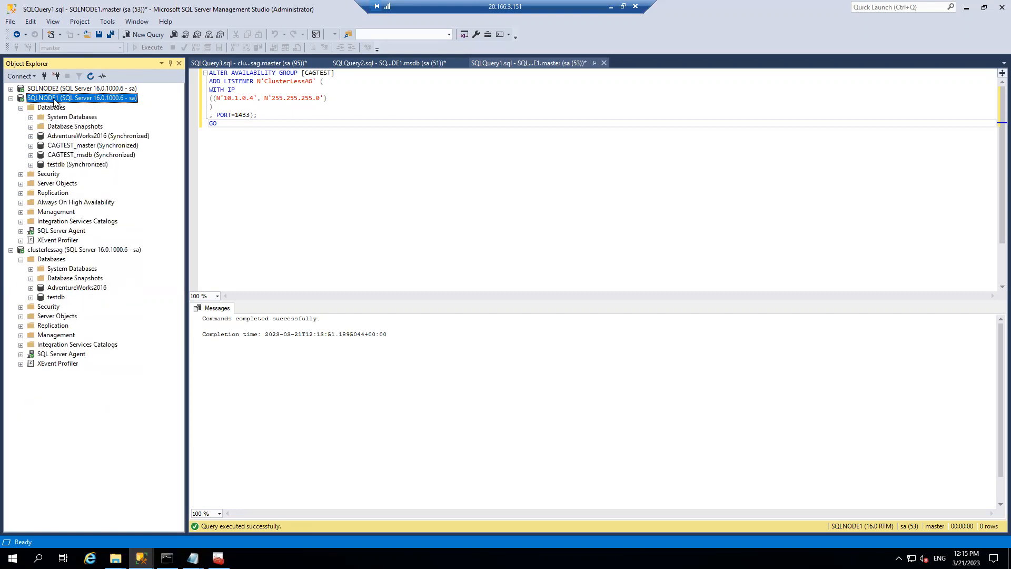
{"action": "left_click", "coordinate": [75, 147]}
{"action": "left_click", "coordinate": [85, 156]}
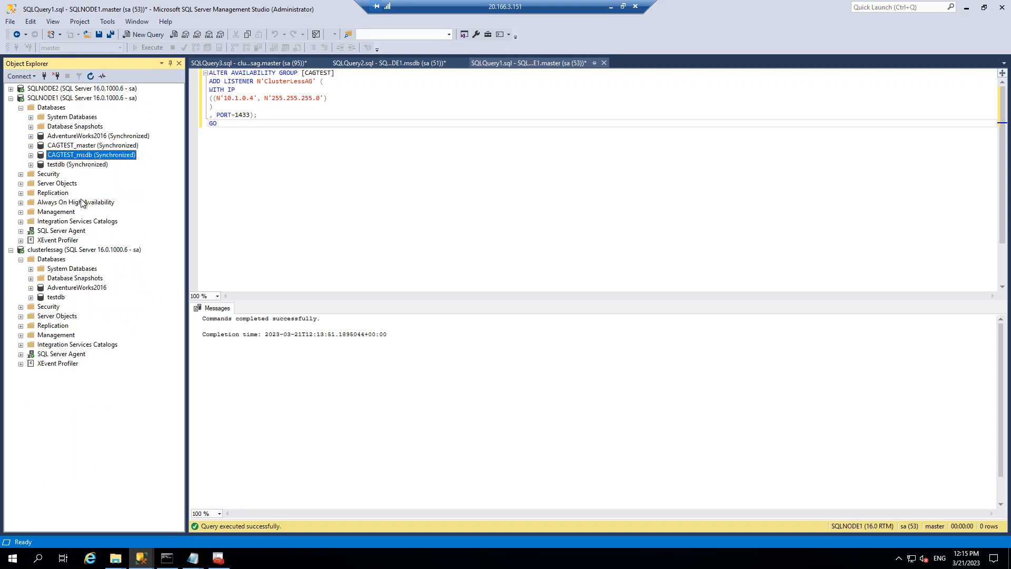
{"action": "left_click", "coordinate": [45, 250]}
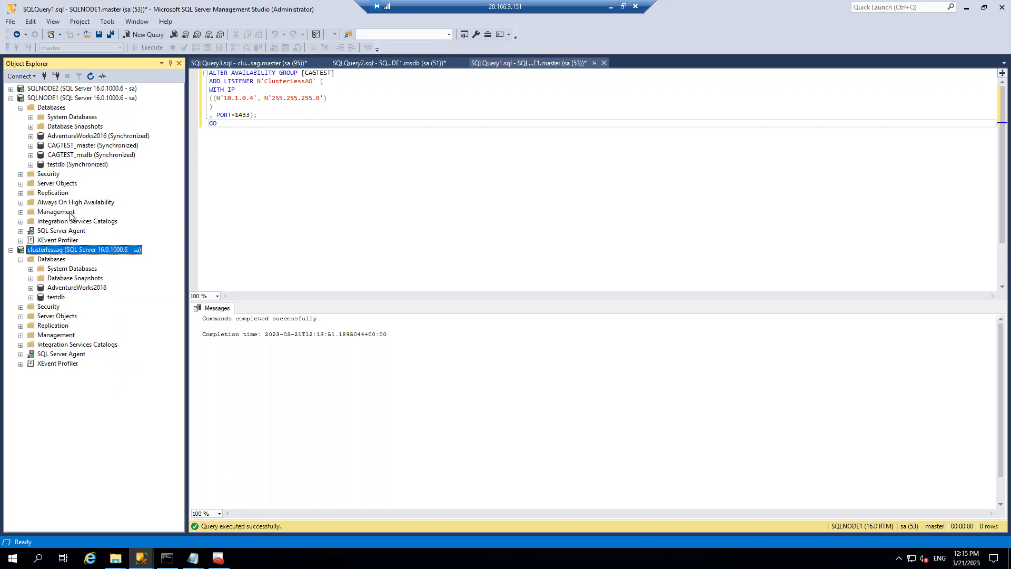
{"action": "left_click", "coordinate": [21, 231]}
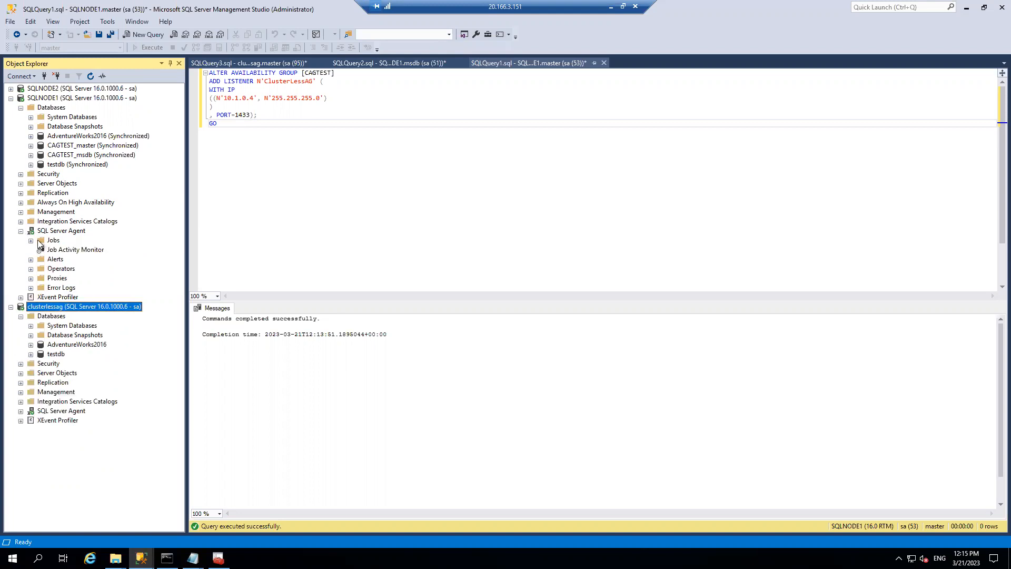
{"action": "left_click", "coordinate": [31, 240]}
{"action": "right_click", "coordinate": [51, 240]}
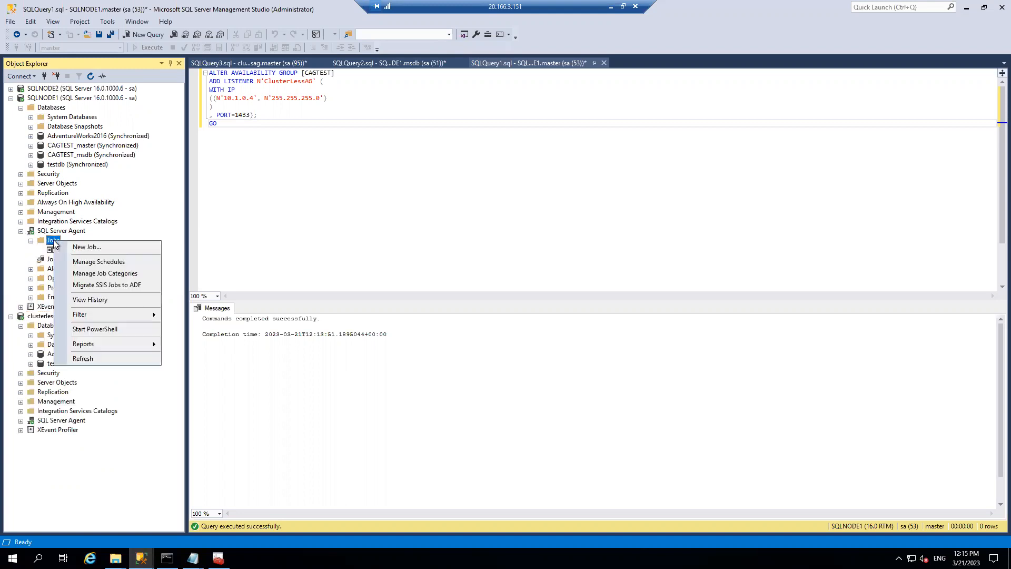
{"action": "left_click", "coordinate": [75, 249]}
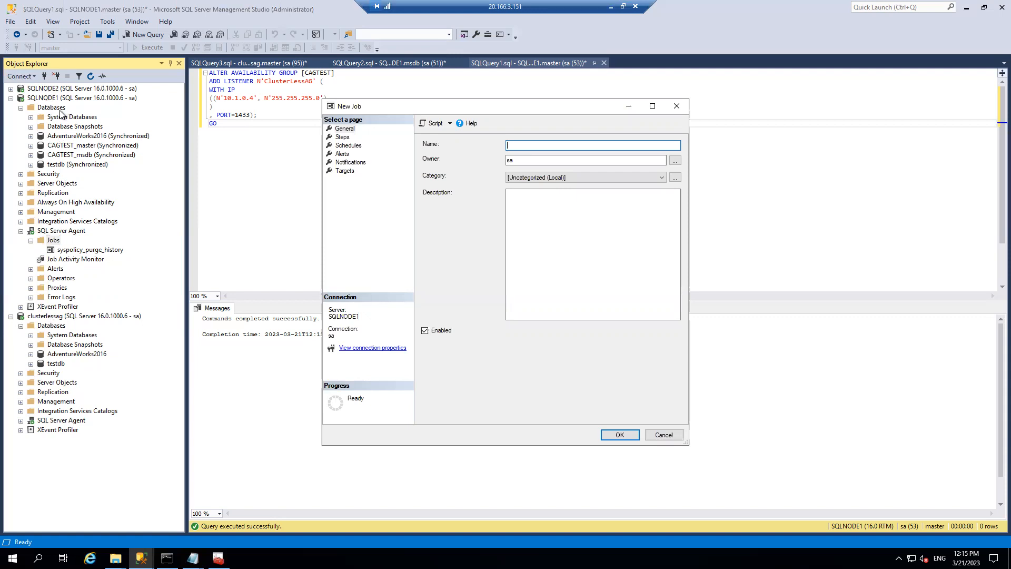
{"action": "type", "text": "normaljob"}
{"action": "left_click", "coordinate": [342, 137]}
{"action": "left_click", "coordinate": [471, 407]}
{"action": "type", "text": "fdsfds"}
{"action": "left_click", "coordinate": [544, 290]}
{"action": "type", "text": "select"}
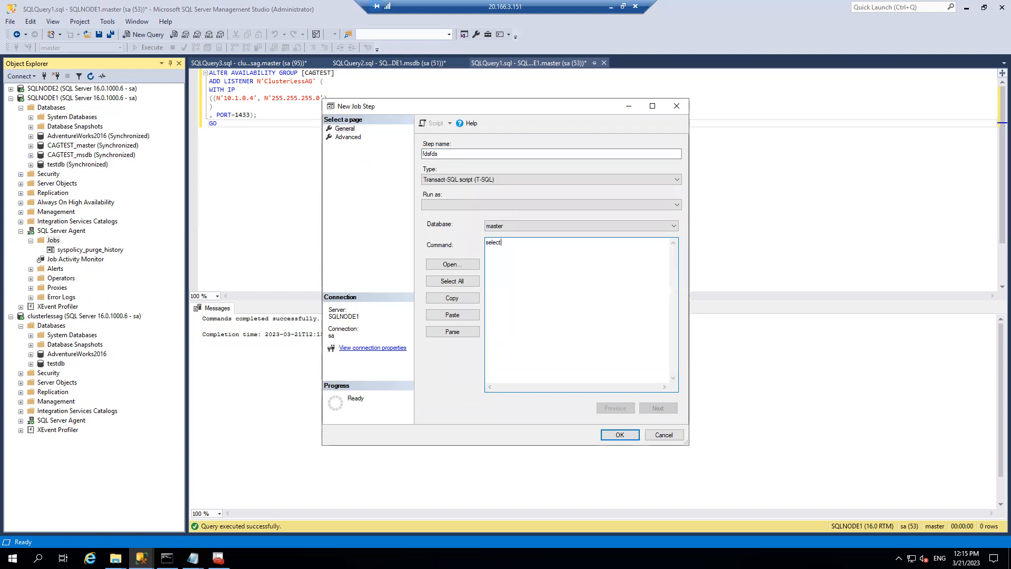
{"action": "type", "text": " @@version"}
{"action": "left_click", "coordinate": [620, 435]}
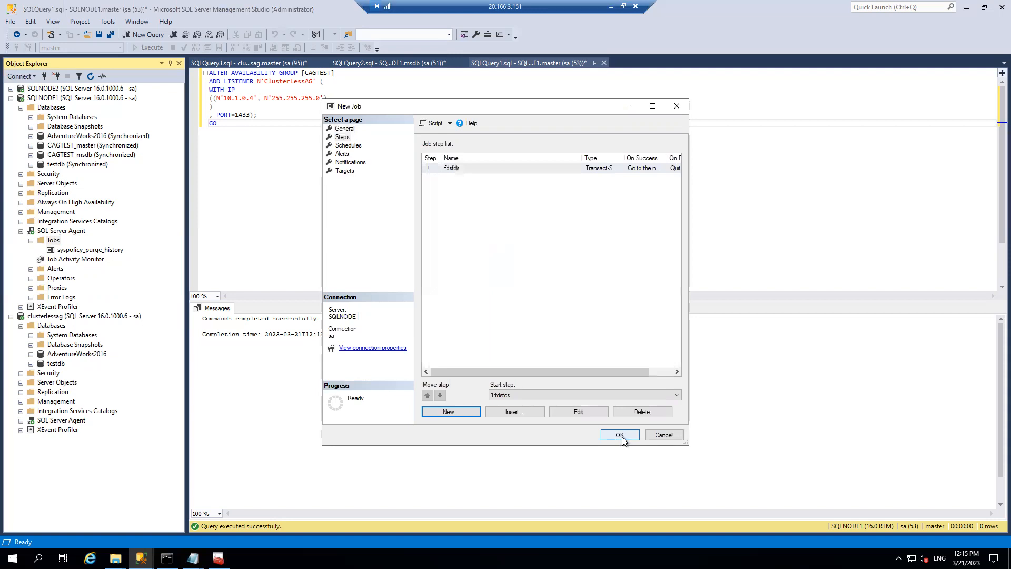
{"action": "left_click", "coordinate": [622, 436]}
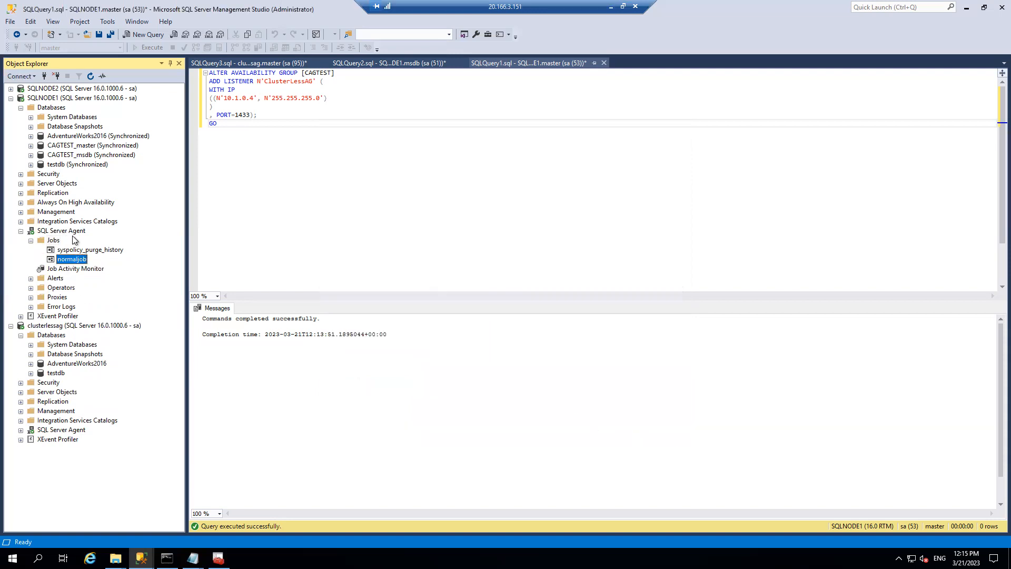
{"action": "right_click", "coordinate": [89, 98]}
- Refresh SQLNODE1 and expand its SQL Server Agent Jobs to show normaljob
{"action": "left_click", "coordinate": [118, 298]}
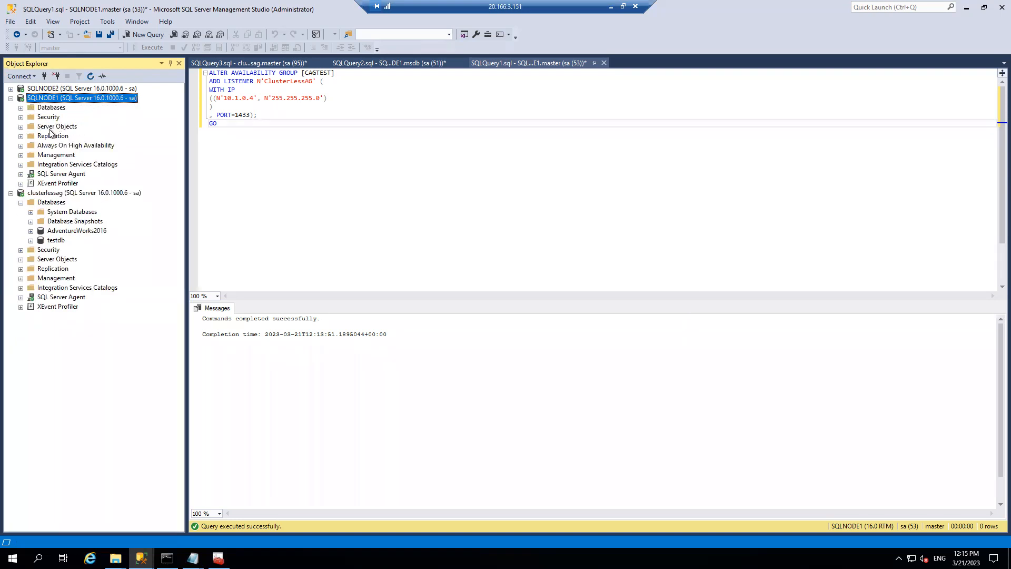
{"action": "left_click", "coordinate": [20, 174]}
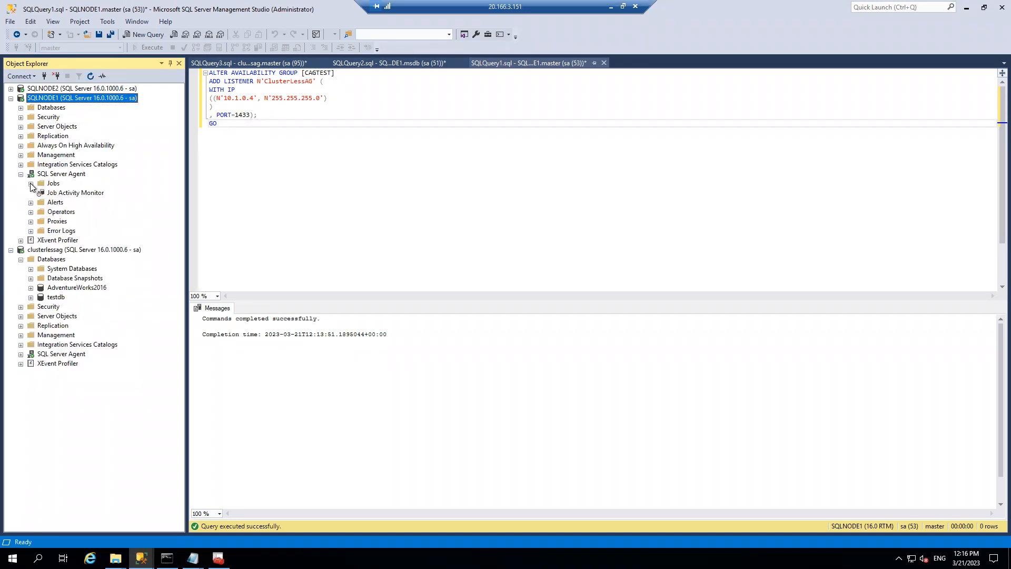
{"action": "left_click", "coordinate": [30, 183]}
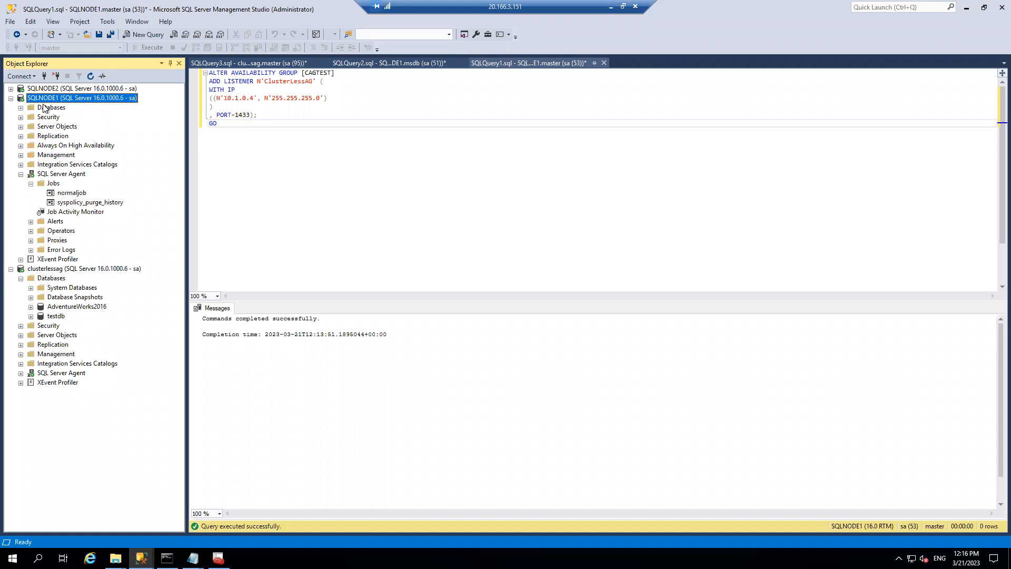
- Refresh clusterlessag and expand its SQL Server Agent Jobs, which are empty
{"action": "right_click", "coordinate": [70, 271]}
{"action": "left_click", "coordinate": [95, 473]}
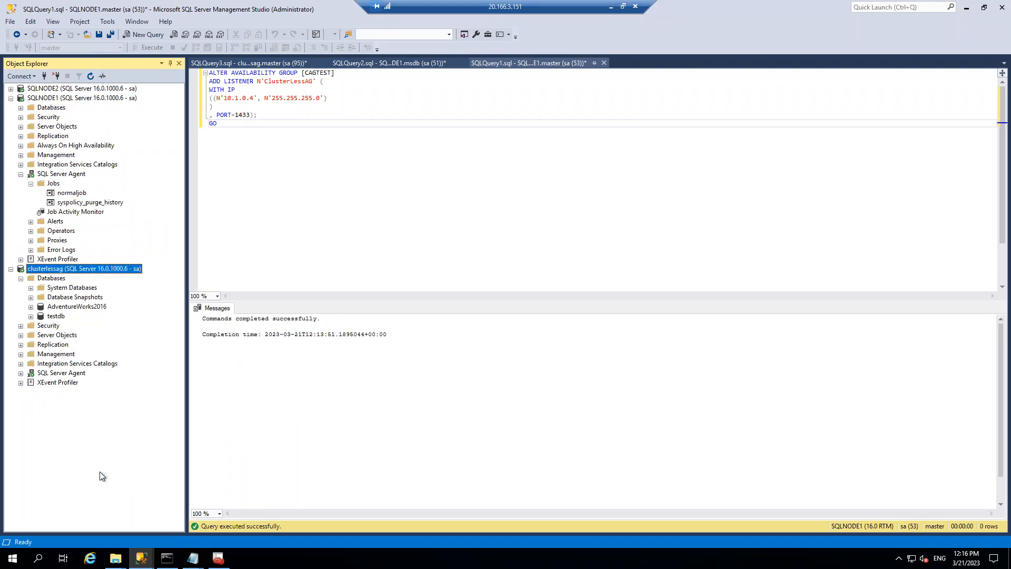
{"action": "left_click", "coordinate": [21, 336]}
{"action": "left_click", "coordinate": [30, 345]}
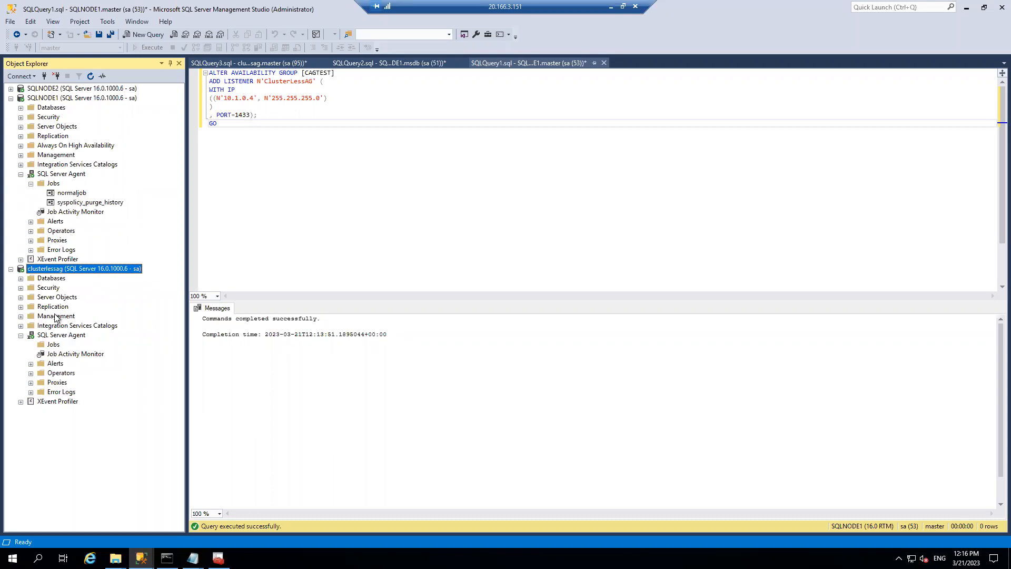
{"action": "right_click", "coordinate": [56, 344]}
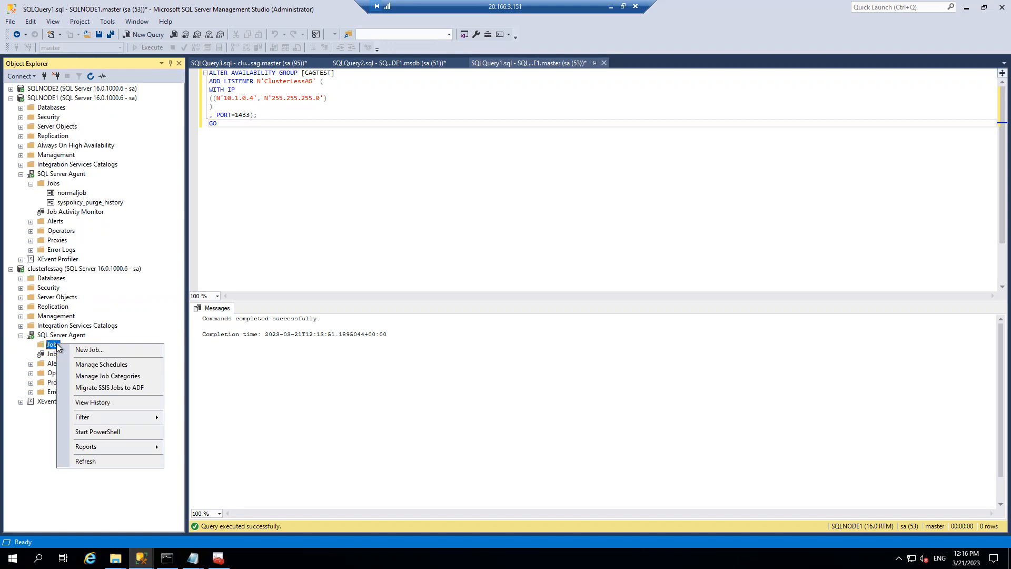
{"action": "left_click", "coordinate": [84, 350]}
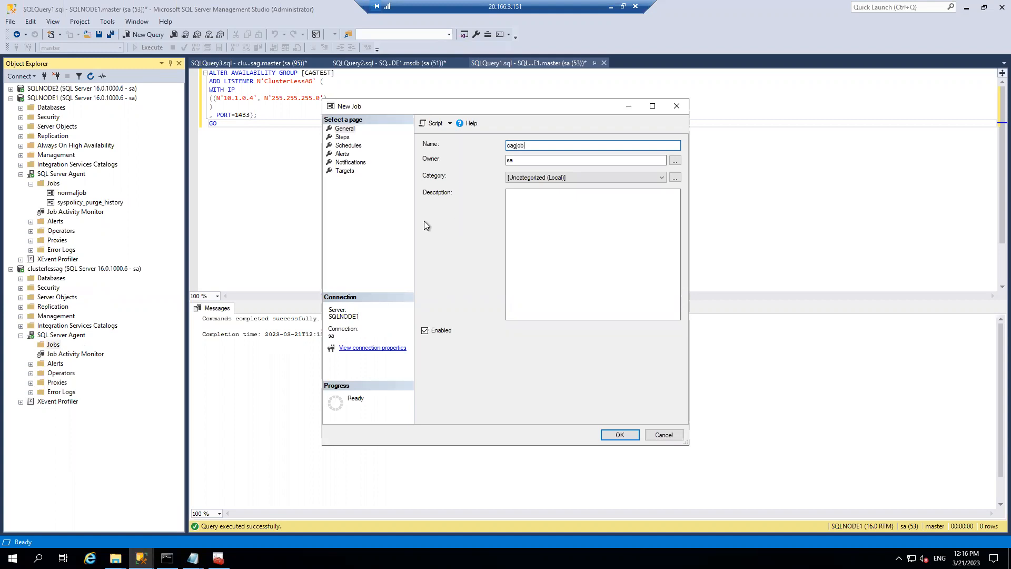
{"action": "left_click", "coordinate": [342, 137]}
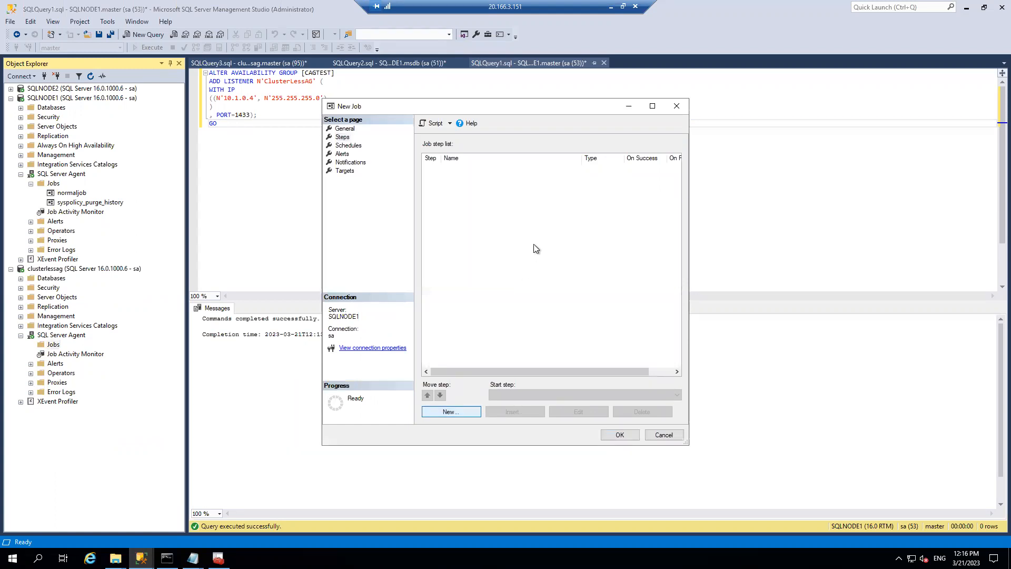
{"action": "key", "text": "Return"}
{"action": "left_click", "coordinate": [522, 297]}
{"action": "type", "text": "select @@servername"}
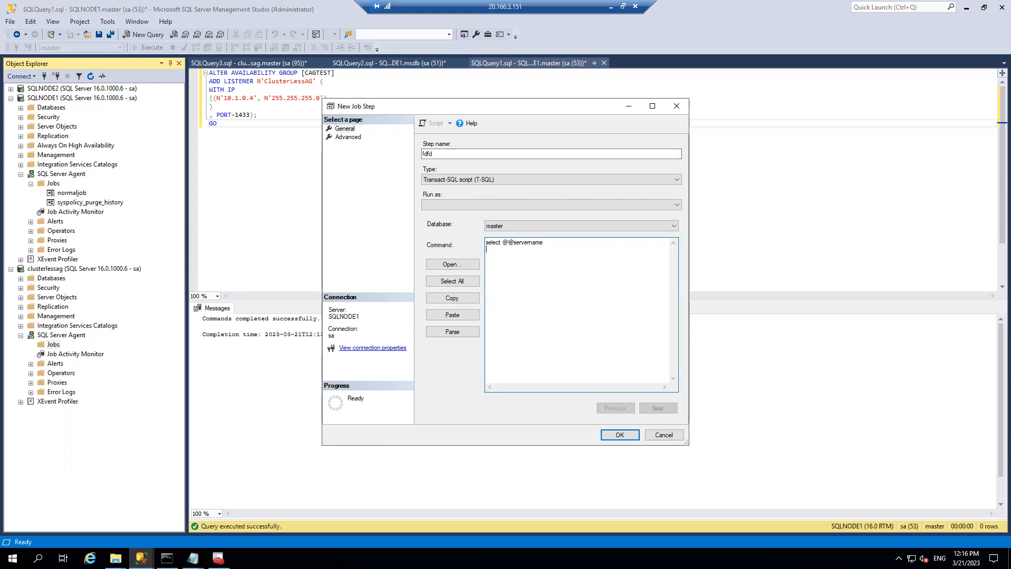
{"action": "left_click", "coordinate": [620, 434]}
{"action": "left_click", "coordinate": [625, 435]}
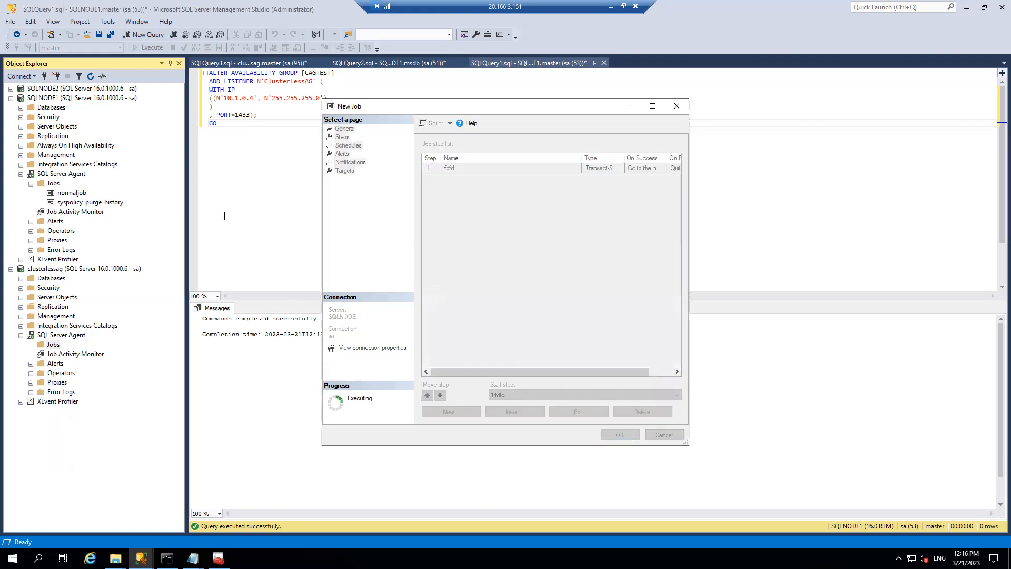
{"action": "left_click", "coordinate": [67, 354]}
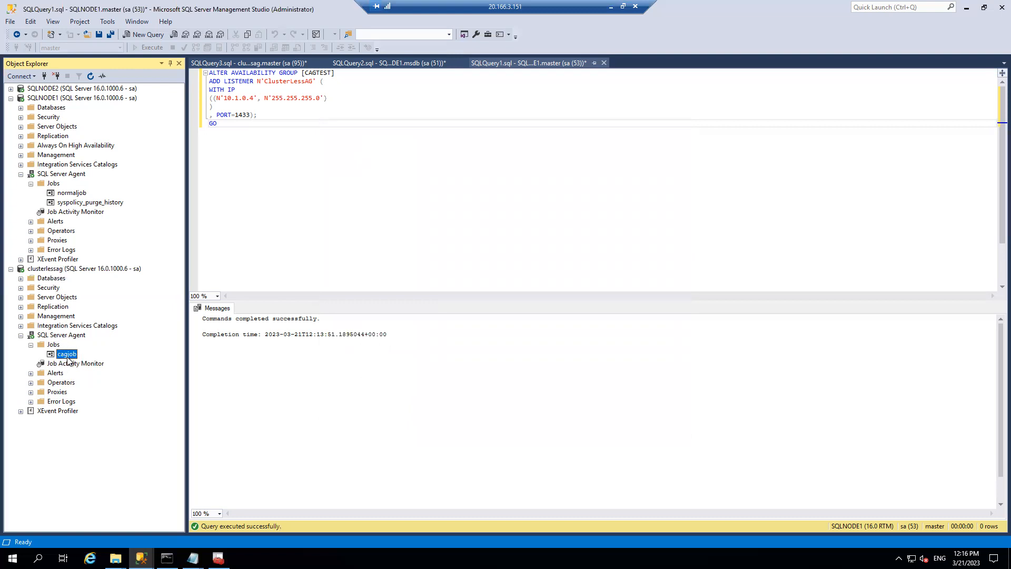
- Refresh clusterlessag's job list and the SQLNODE1 server tree
{"action": "right_click", "coordinate": [56, 345]}
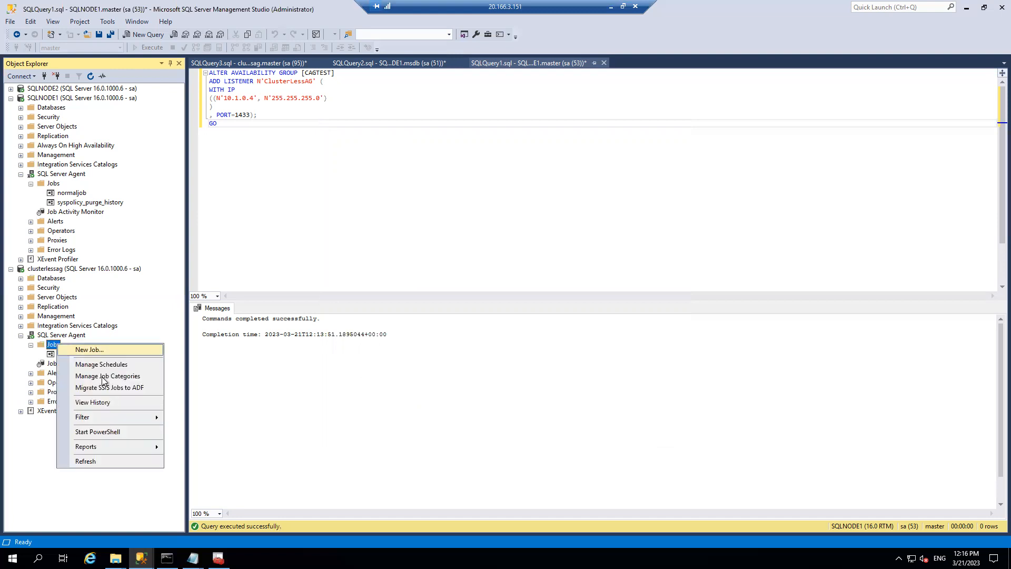
{"action": "left_click", "coordinate": [85, 461]}
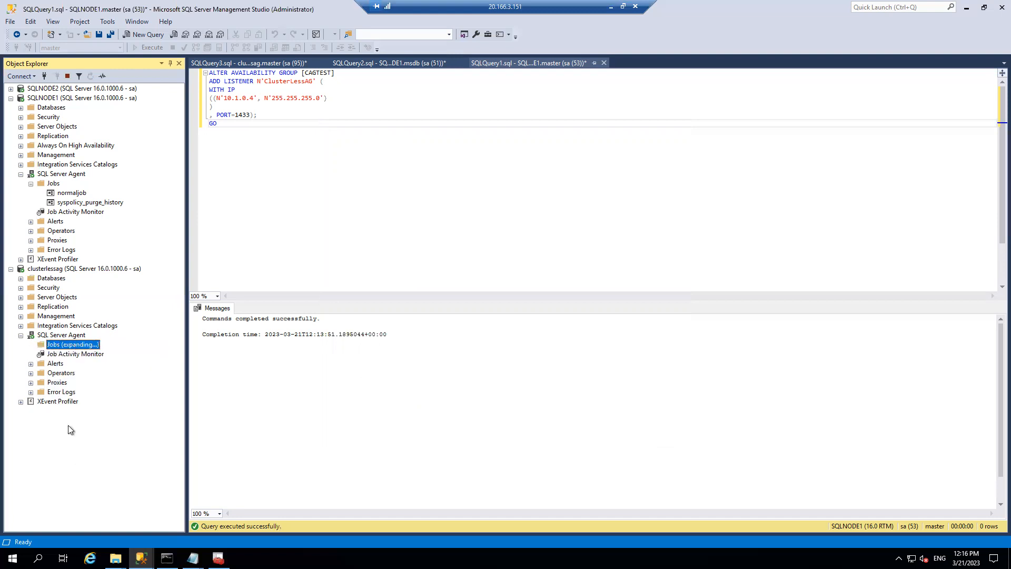
{"action": "right_click", "coordinate": [77, 100]}
{"action": "left_click", "coordinate": [105, 309]}
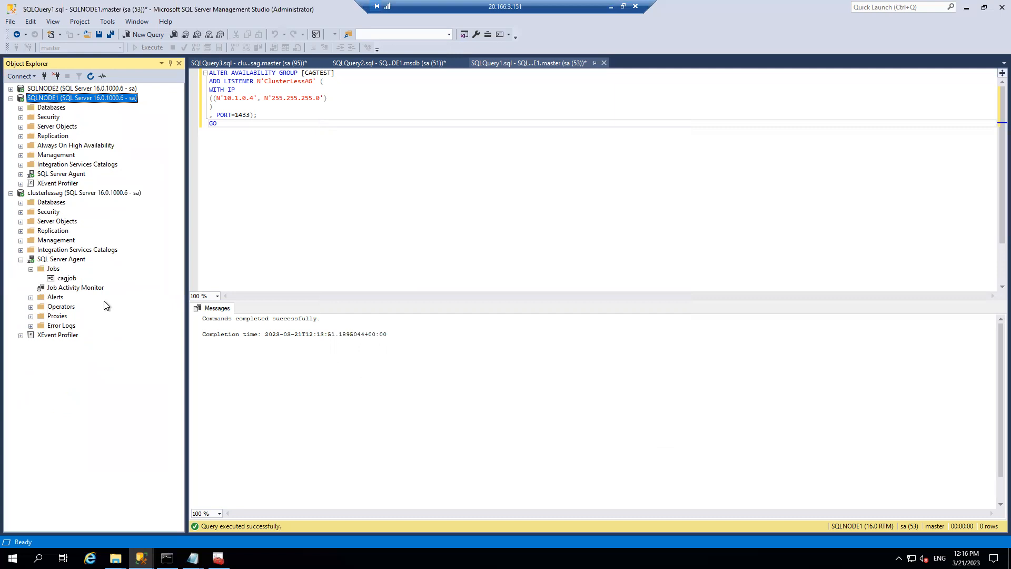
- Expand SQLNODE1's Agent Jobs and clusterlessag's Security > Logins
{"action": "left_click", "coordinate": [21, 174]}
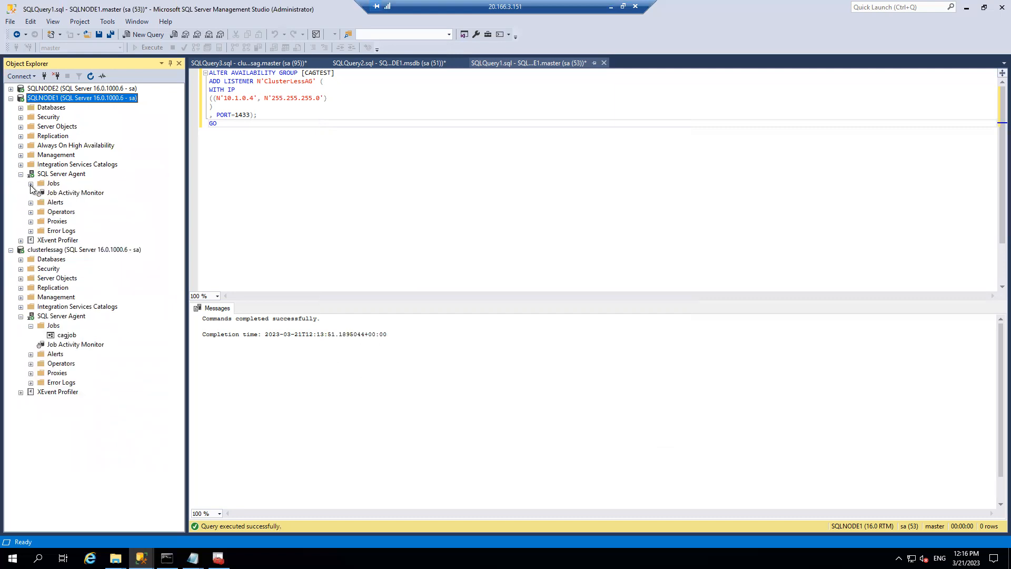
{"action": "left_click", "coordinate": [31, 183]}
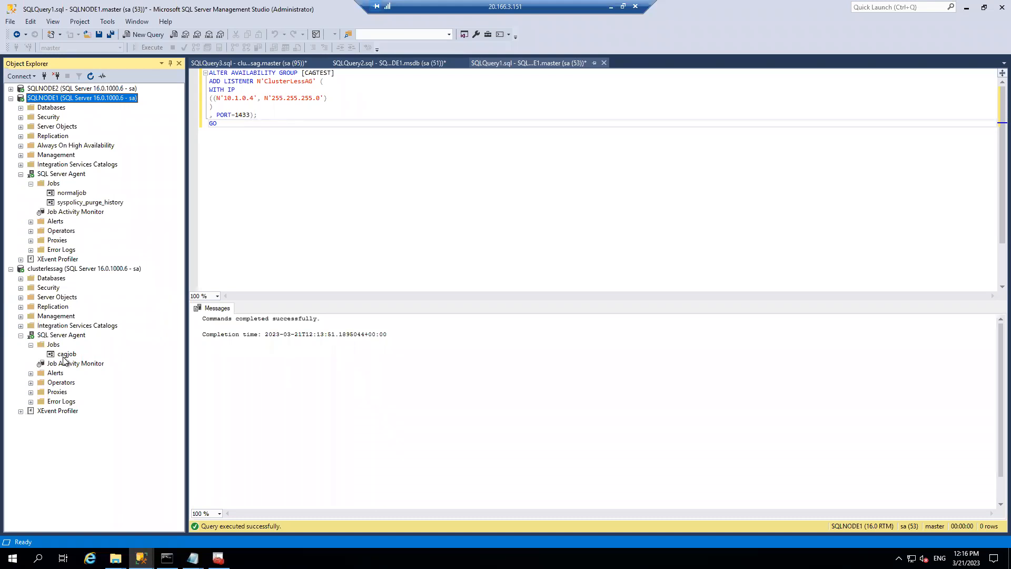
{"action": "left_click", "coordinate": [20, 288]}
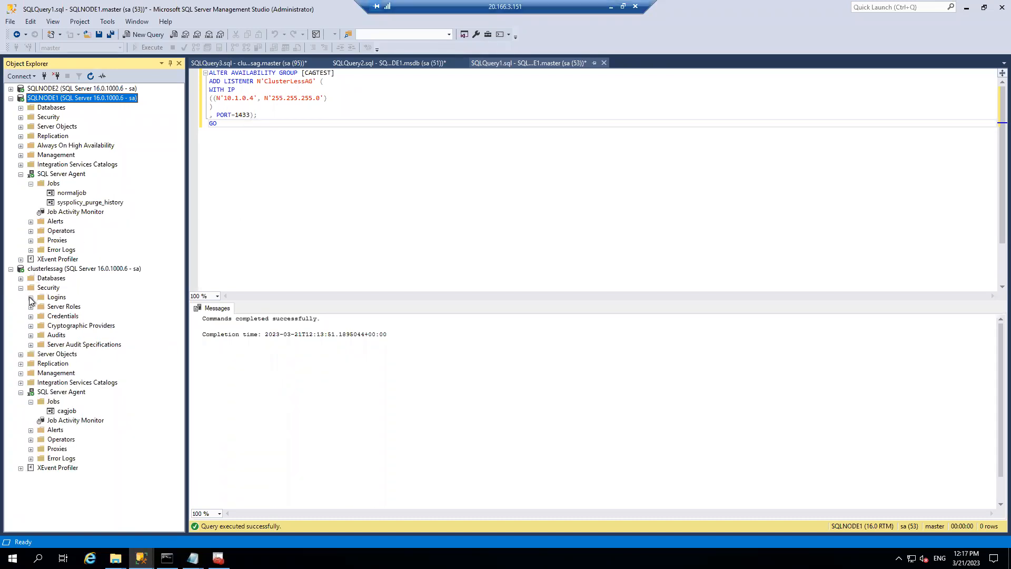
{"action": "left_click", "coordinate": [30, 298]}
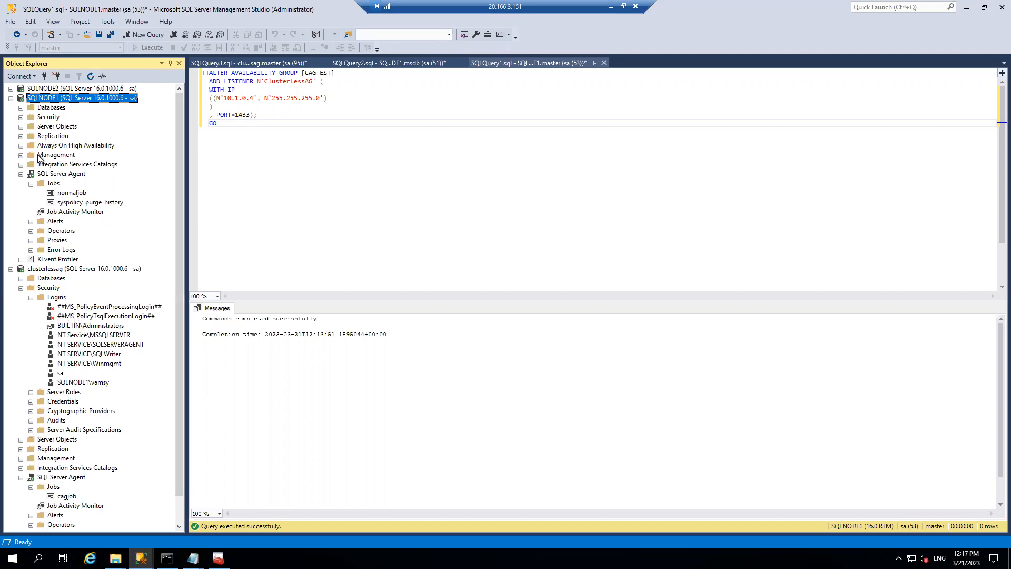
- Expand SQLNODE1's Logins and check dbm_login's server role memberships
{"action": "left_click", "coordinate": [20, 117]}
{"action": "left_click", "coordinate": [32, 127]}
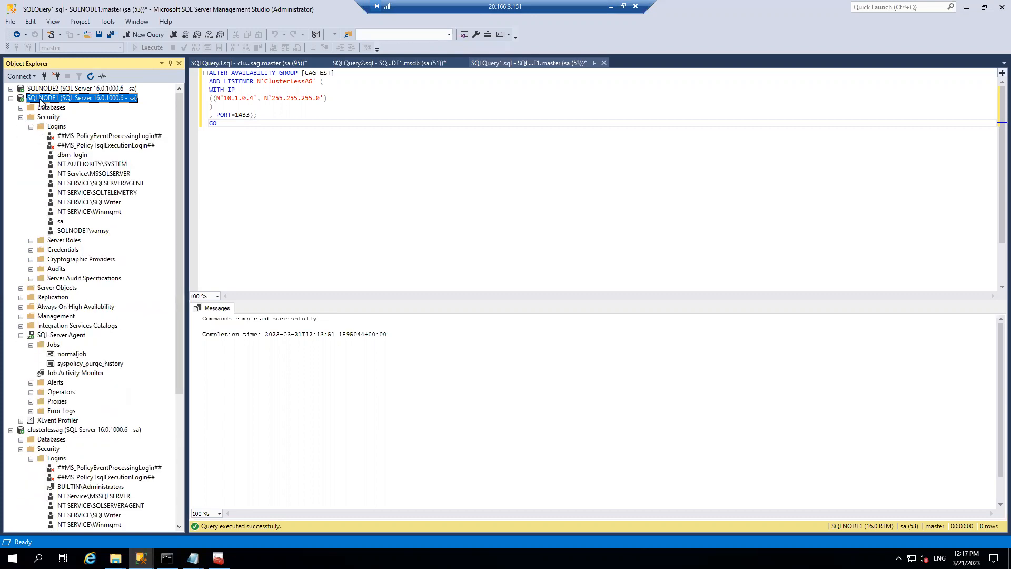
{"action": "left_click", "coordinate": [74, 156]}
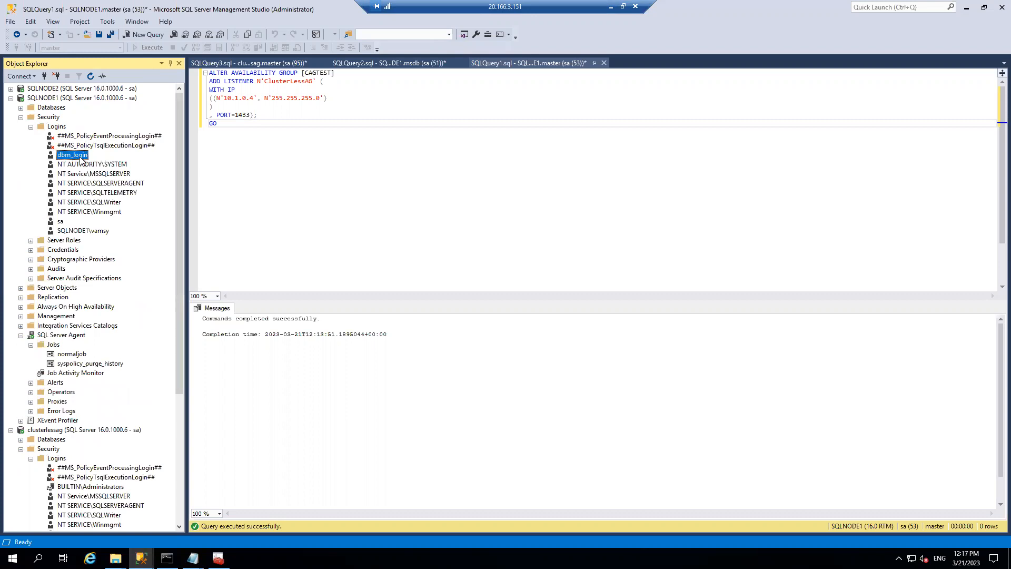
{"action": "double_click", "coordinate": [79, 156]}
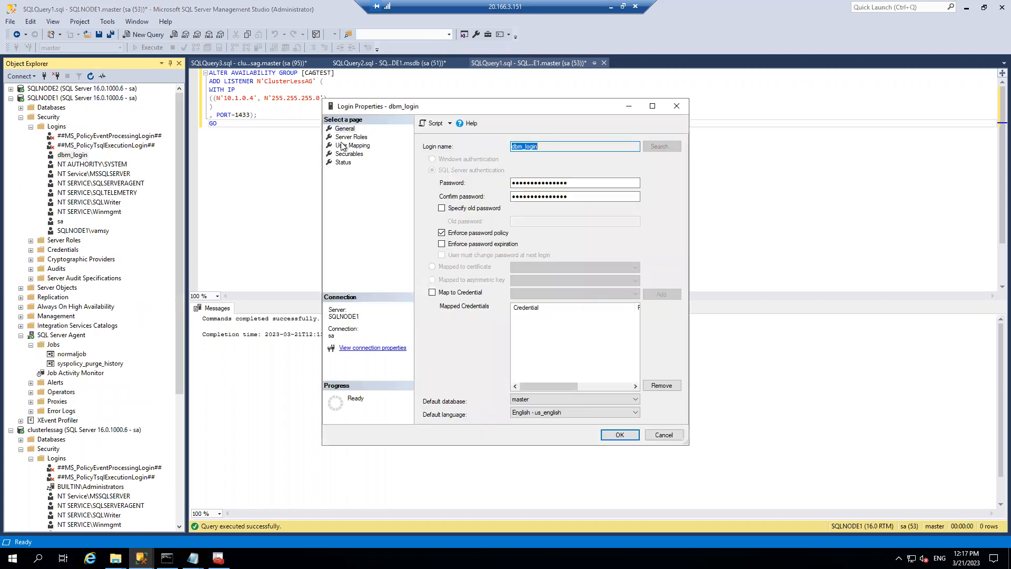
{"action": "left_click", "coordinate": [361, 137]}
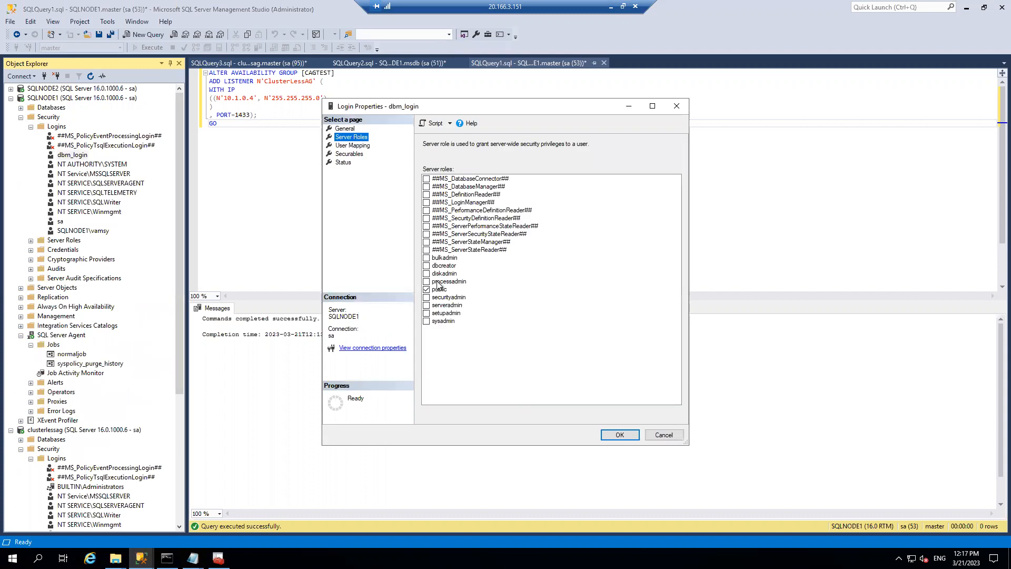
{"action": "left_click", "coordinate": [662, 434]}
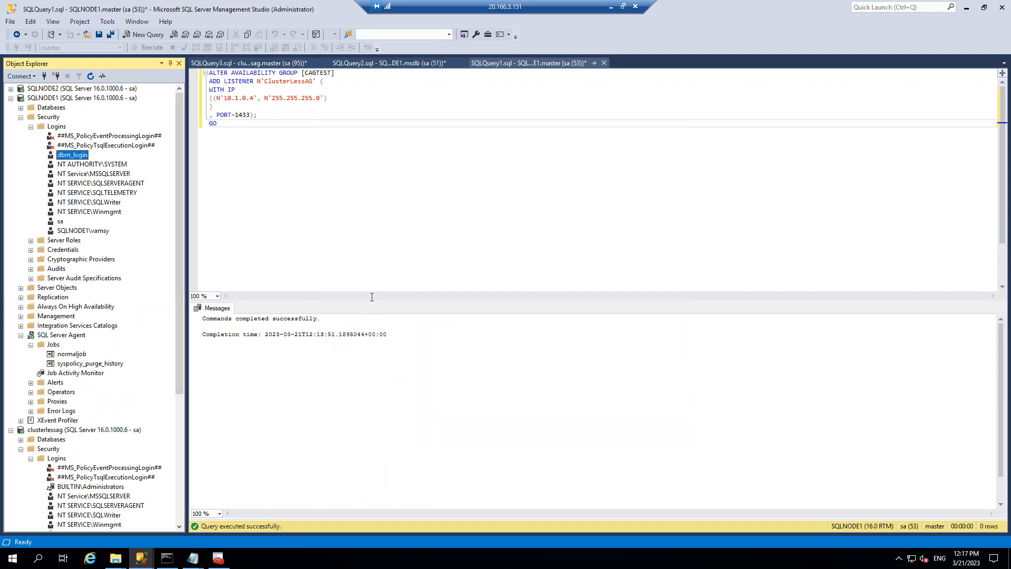
- Check NT AUTHORITY\SYSTEM's server roles, then start a new login on SQLNODE1
{"action": "double_click", "coordinate": [81, 165]}
{"action": "left_click", "coordinate": [361, 138]}
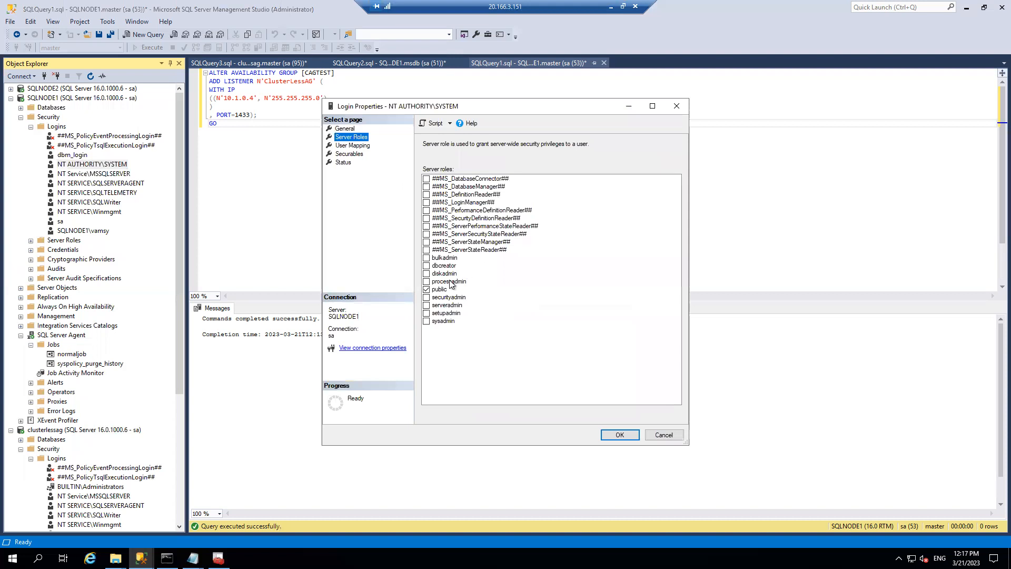
{"action": "left_click", "coordinate": [664, 436]}
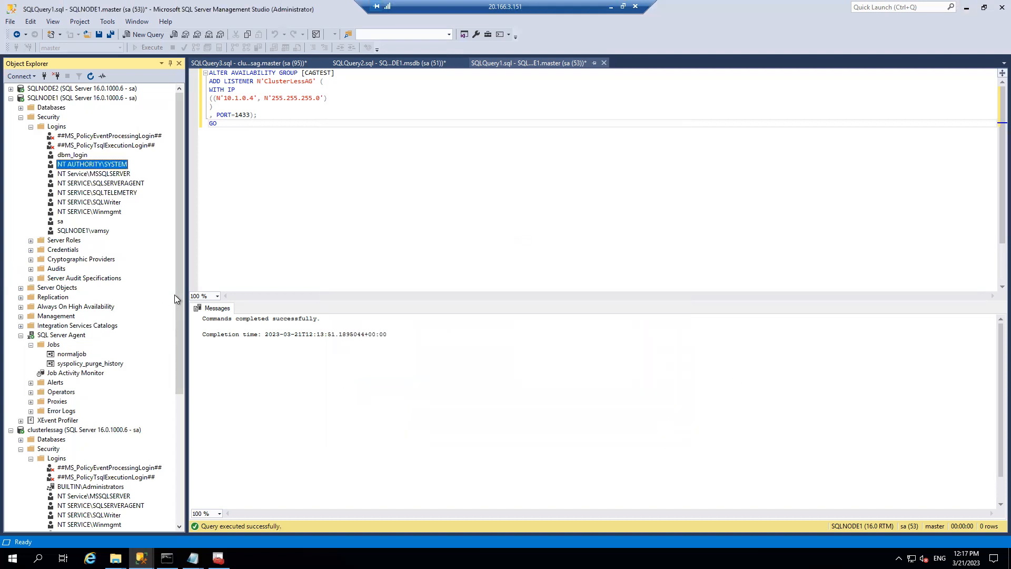
{"action": "left_click_drag", "start_coordinate": [182, 295], "coordinate": [189, 359]}
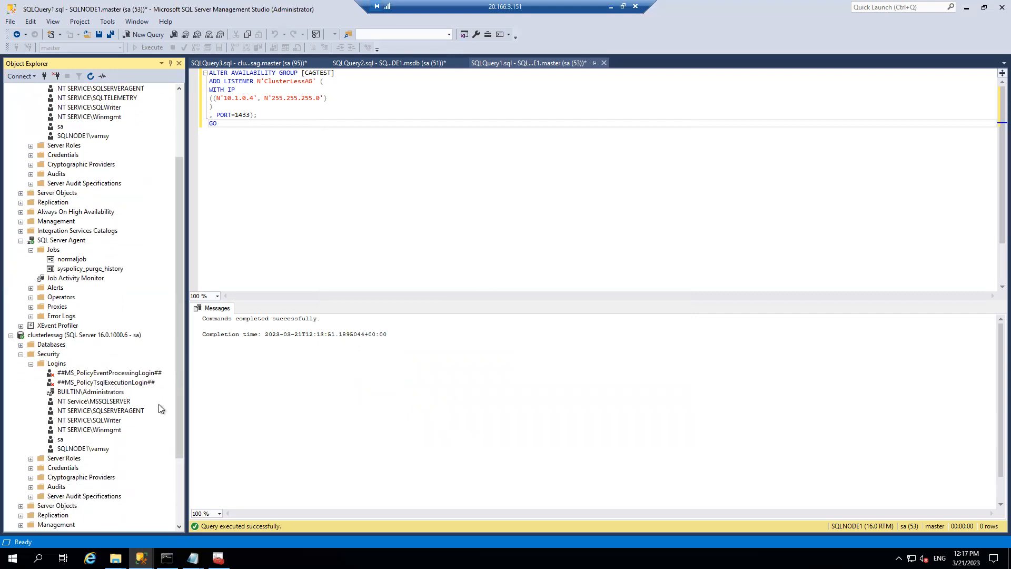
{"action": "scroll", "coordinate": [129, 225], "scroll_direction": "up", "scroll_amount": 2}
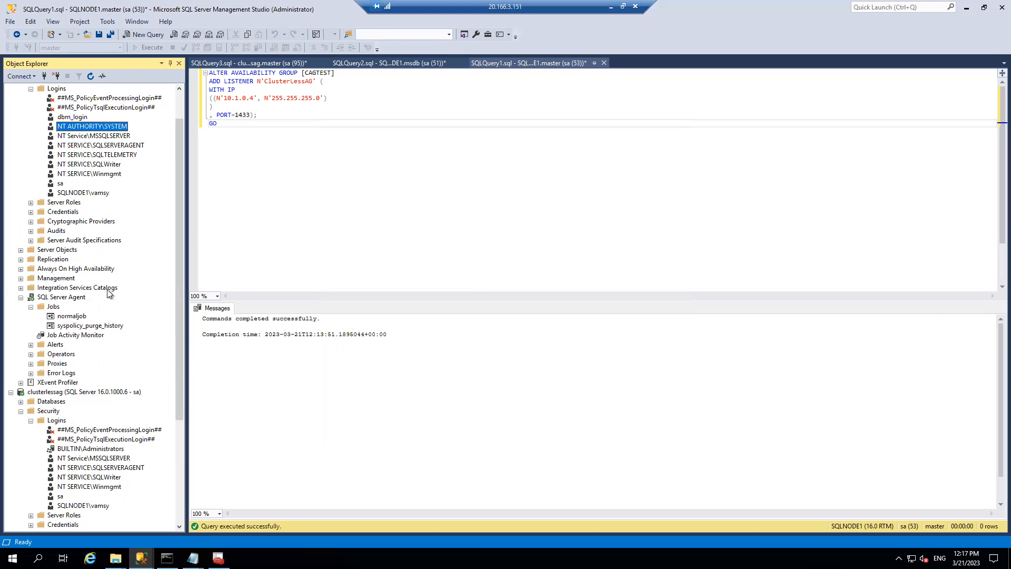
{"action": "right_click", "coordinate": [59, 89]}
{"action": "left_click", "coordinate": [90, 94]}
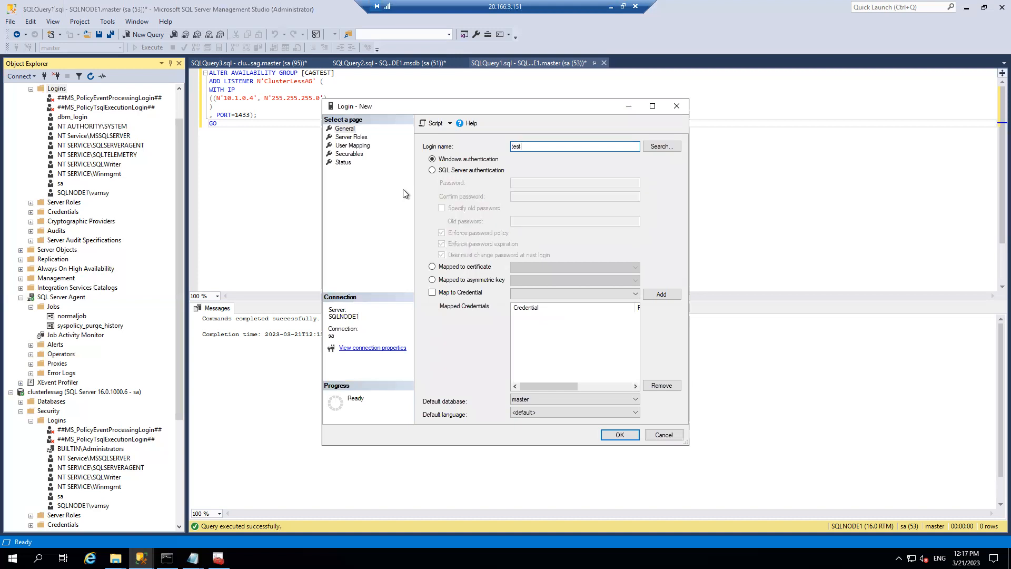
{"action": "left_click", "coordinate": [447, 170]}
{"action": "left_click", "coordinate": [548, 182]}
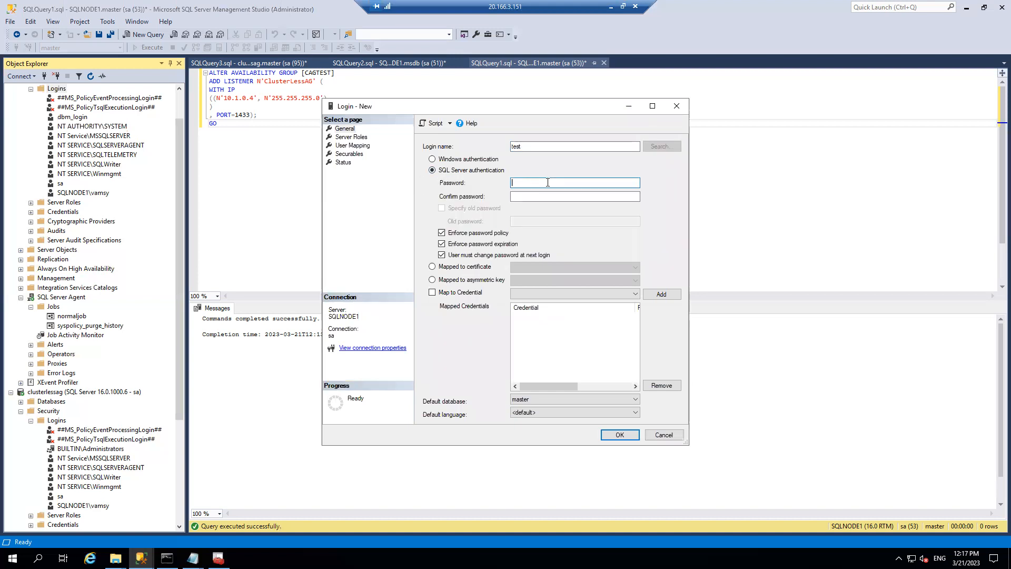
{"action": "key", "text": "Tab"}
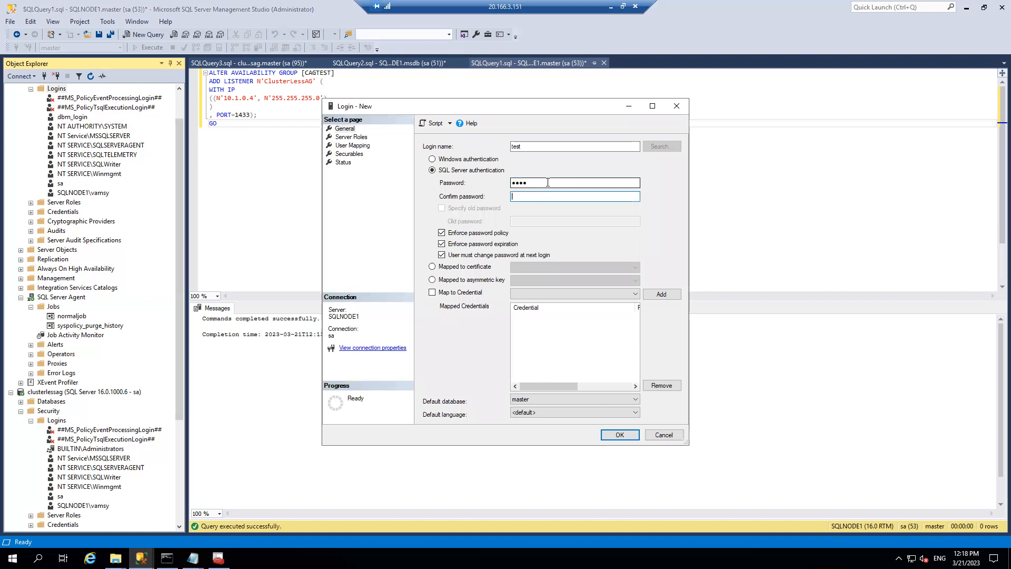
{"action": "left_click", "coordinate": [442, 232]}
{"action": "left_click", "coordinate": [635, 433]}
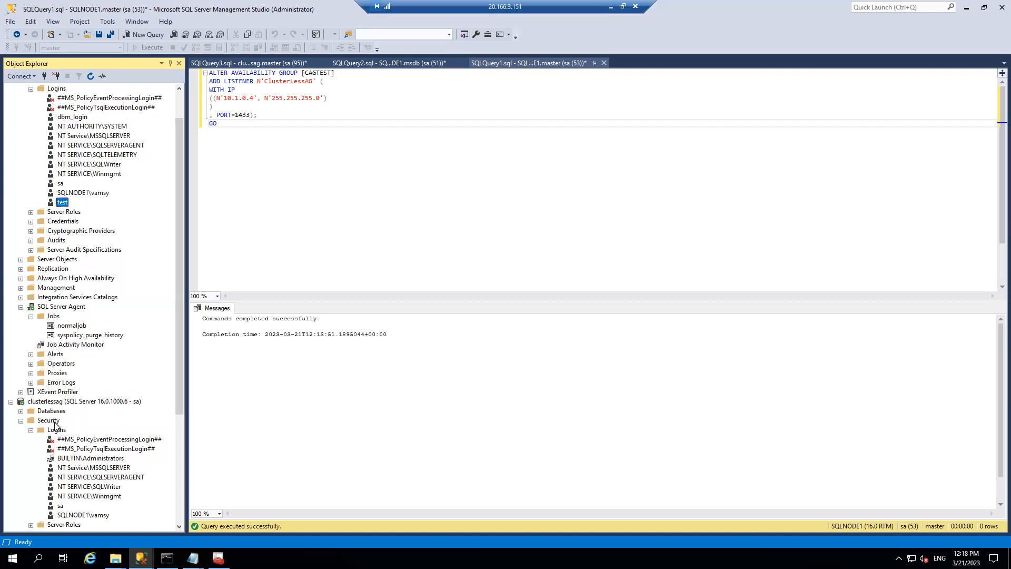
{"action": "right_click", "coordinate": [60, 402]}
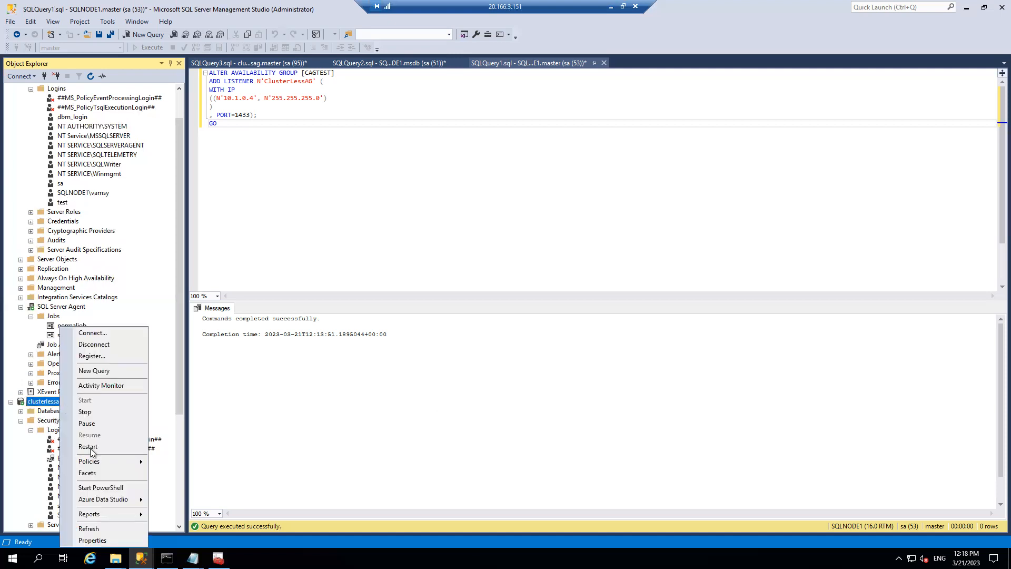
{"action": "left_click", "coordinate": [97, 528]}
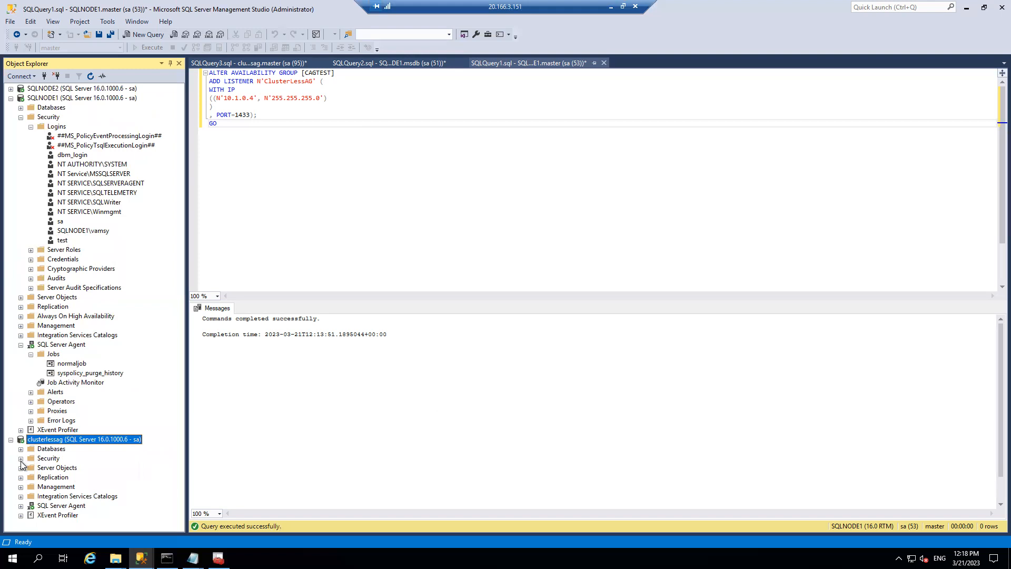
{"action": "left_click", "coordinate": [22, 458]}
{"action": "left_click", "coordinate": [30, 467]}
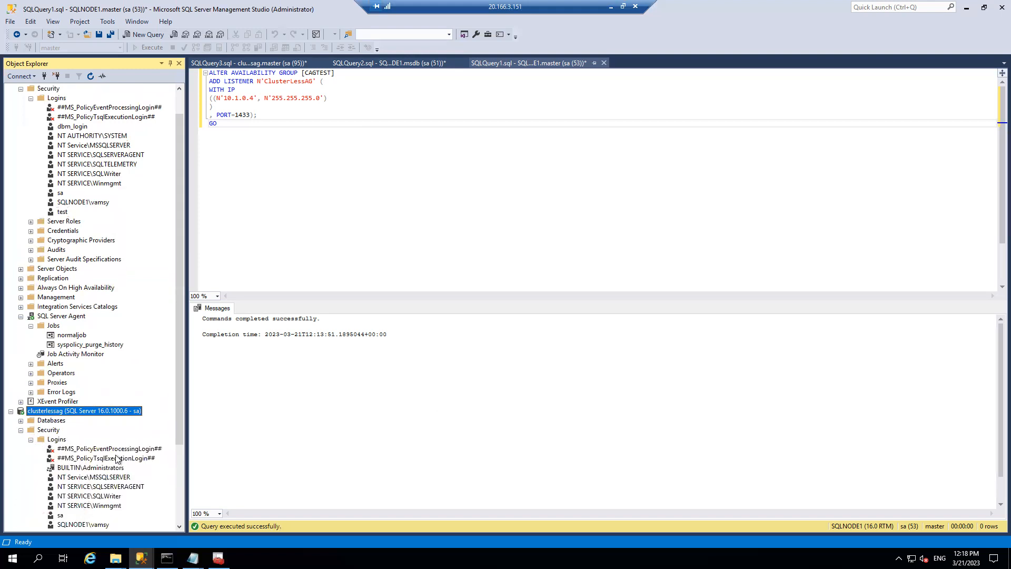
{"action": "scroll", "coordinate": [179, 416], "scroll_direction": "down", "scroll_amount": 2}
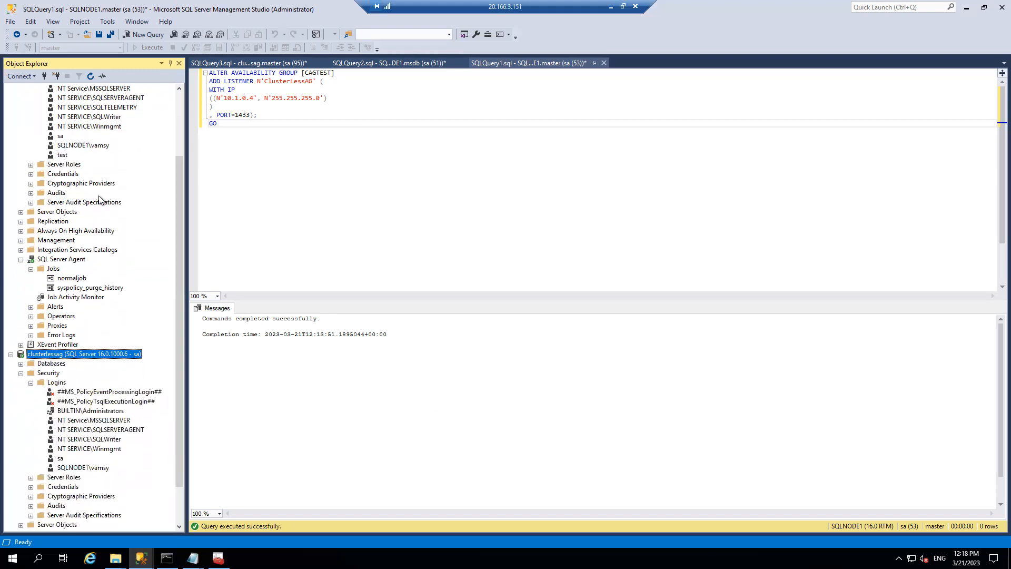
{"action": "left_click", "coordinate": [62, 154]}
{"action": "double_click", "coordinate": [62, 154]}
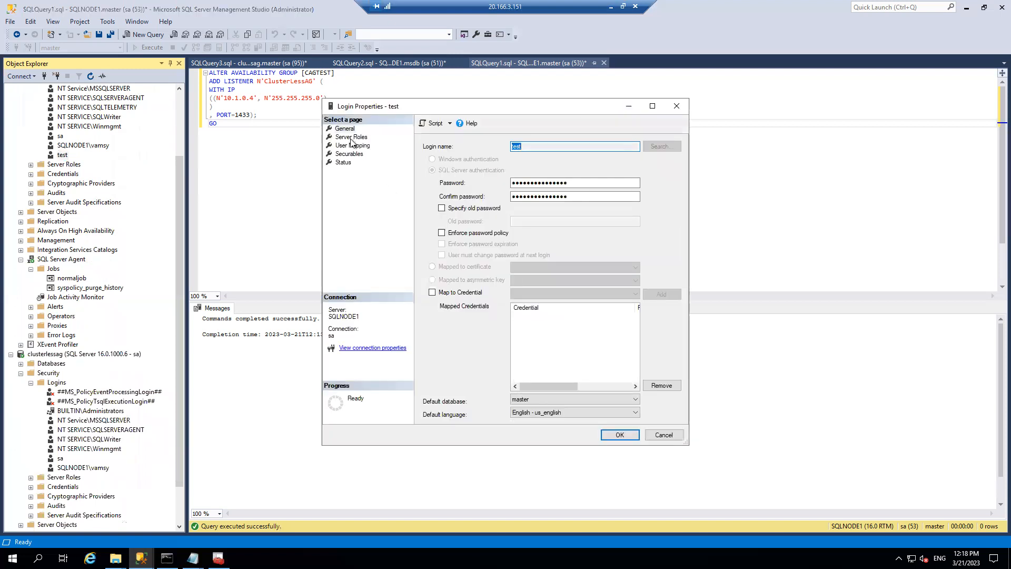
{"action": "left_click", "coordinate": [351, 138]}
{"action": "left_click", "coordinate": [426, 322]}
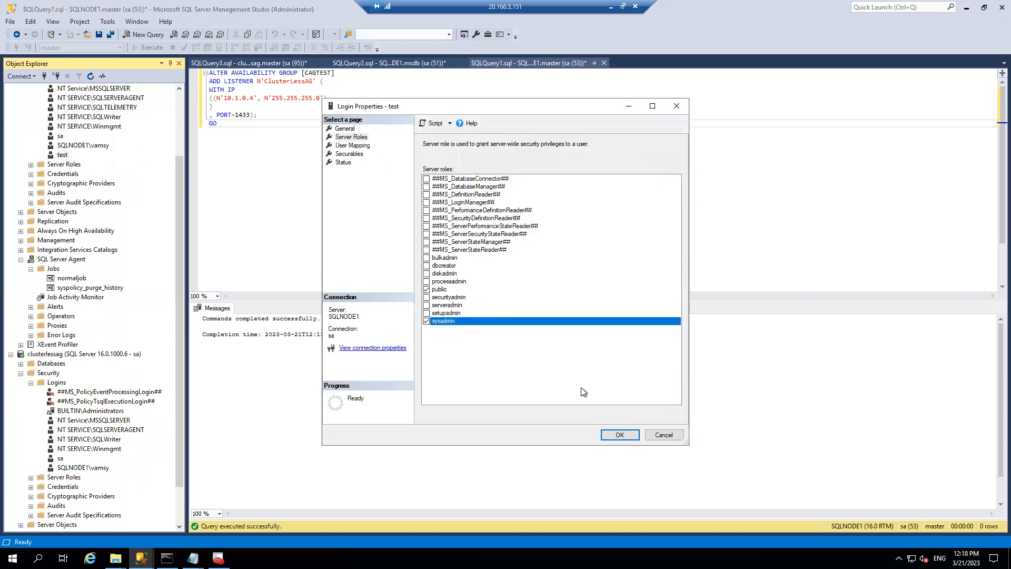
{"action": "left_click", "coordinate": [619, 433]}
{"action": "right_click", "coordinate": [52, 354]}
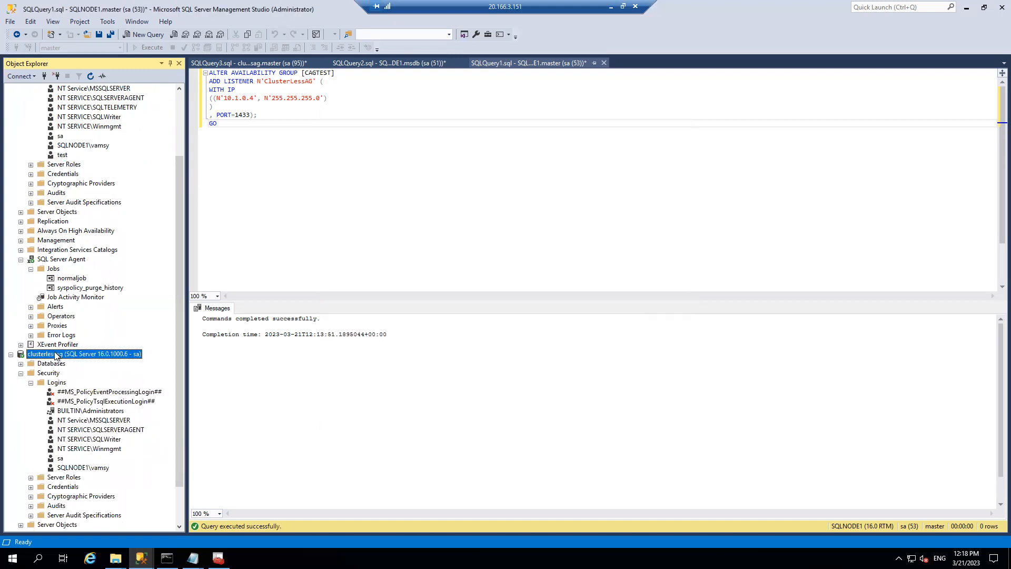
{"action": "left_click", "coordinate": [91, 526]}
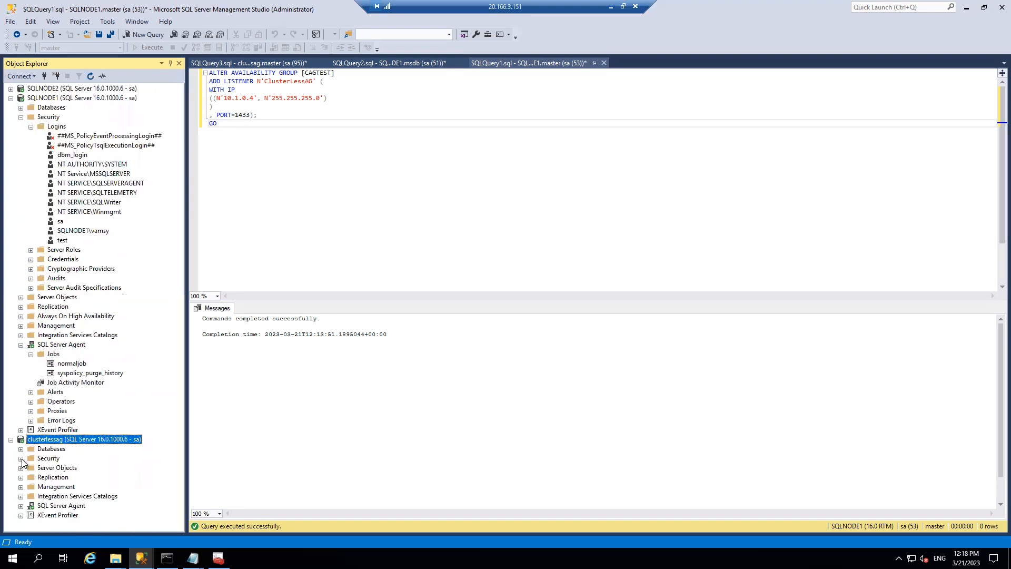
{"action": "left_click", "coordinate": [21, 449]}
{"action": "left_click", "coordinate": [21, 449]}
{"action": "left_click", "coordinate": [21, 458]}
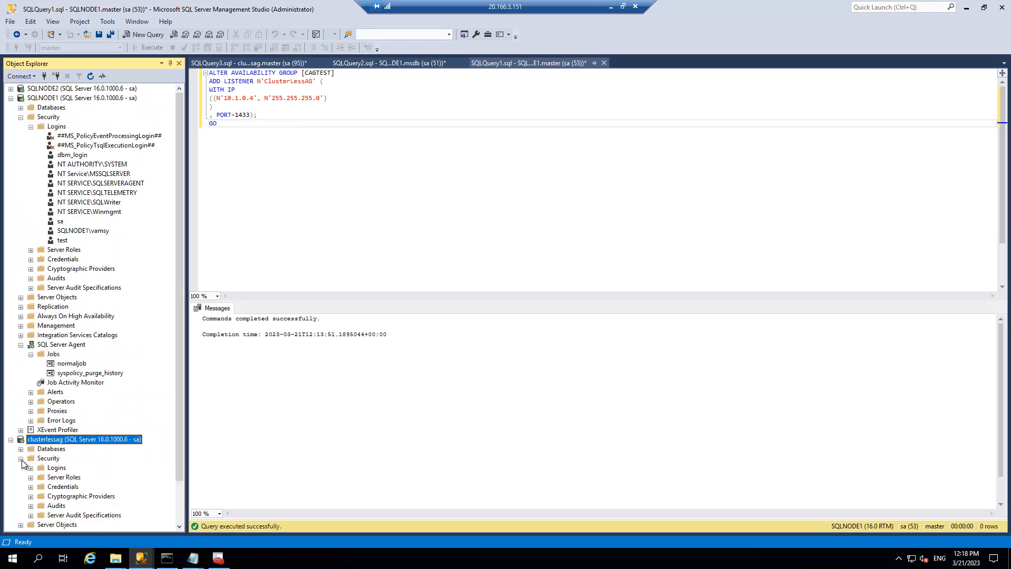
{"action": "left_click", "coordinate": [31, 468]}
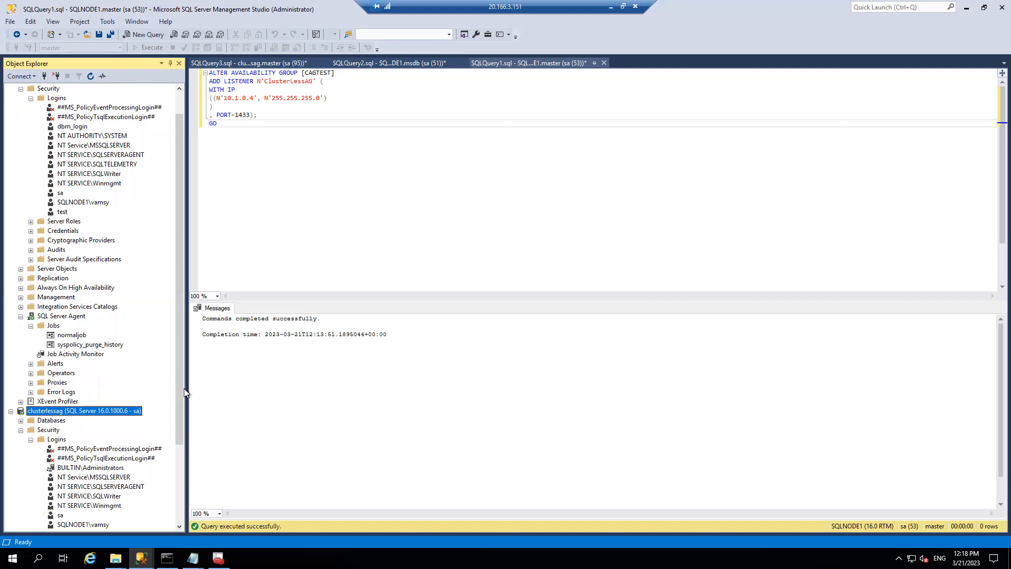
{"action": "scroll", "coordinate": [184, 400], "scroll_direction": "down", "scroll_amount": 2}
{"action": "right_click", "coordinate": [65, 384]}
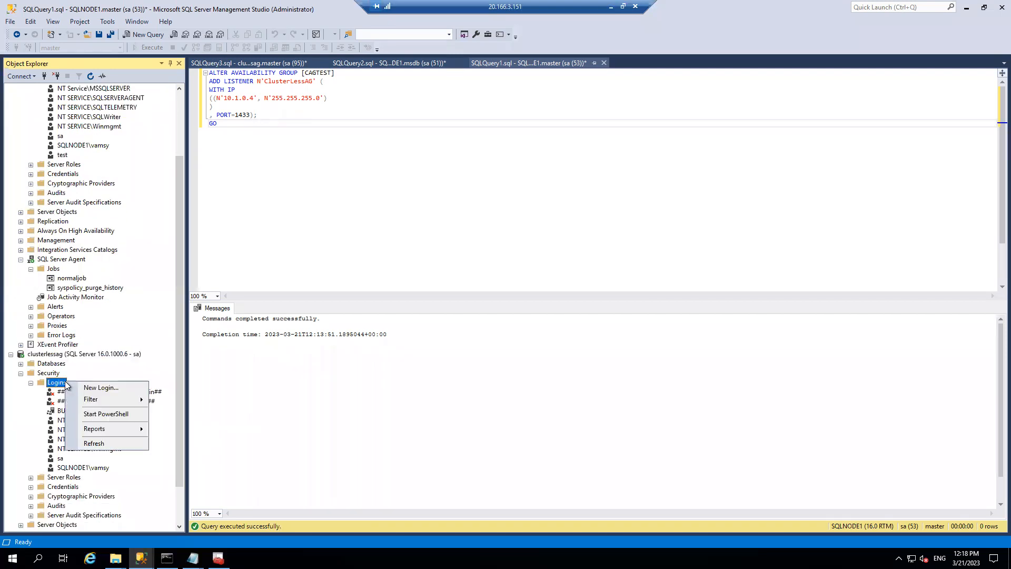
{"action": "left_click", "coordinate": [92, 443]}
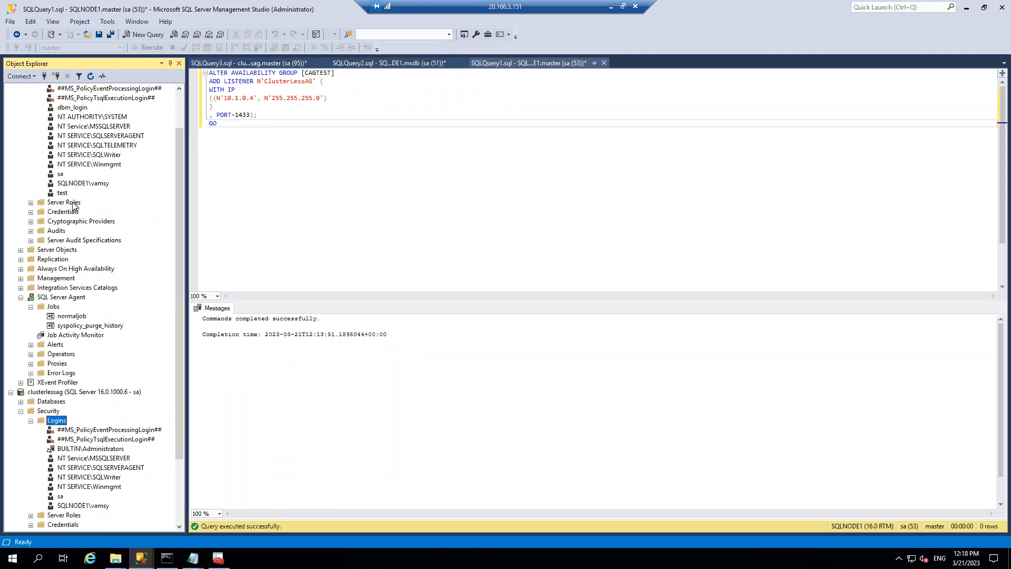
{"action": "right_click", "coordinate": [55, 421]}
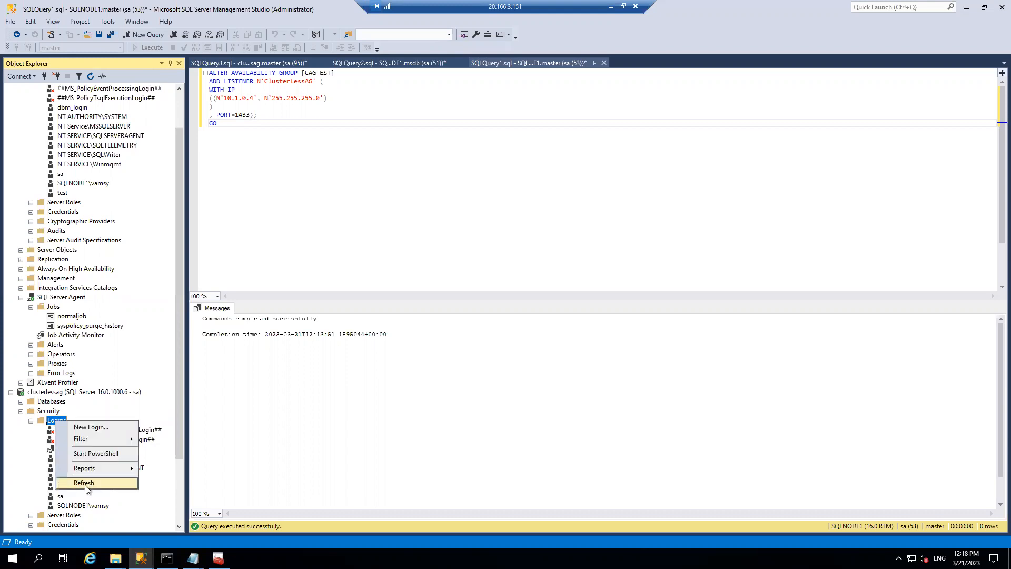
{"action": "left_click", "coordinate": [87, 489]}
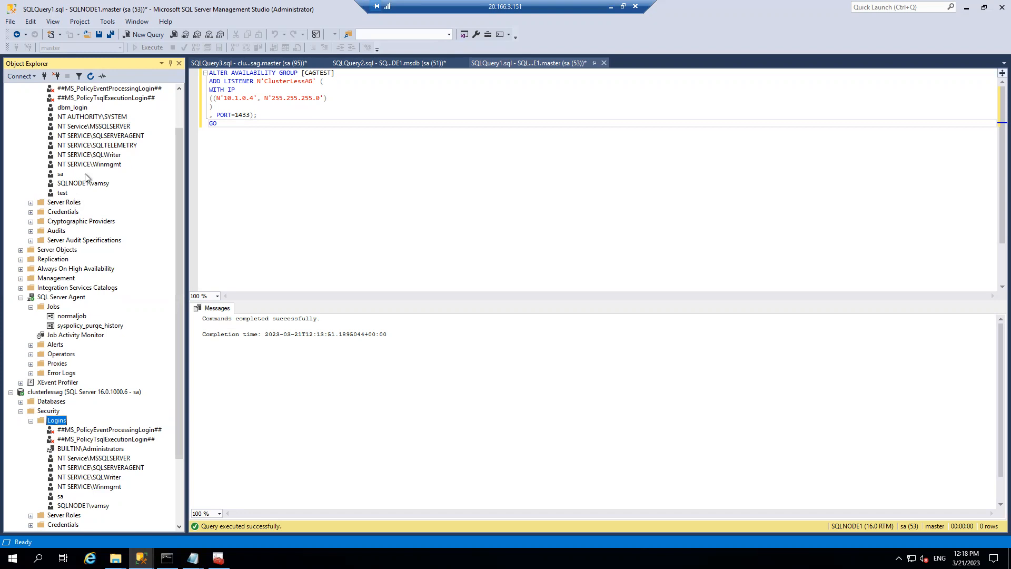
{"action": "left_click_drag", "start_coordinate": [179, 157], "coordinate": [179, 123]}
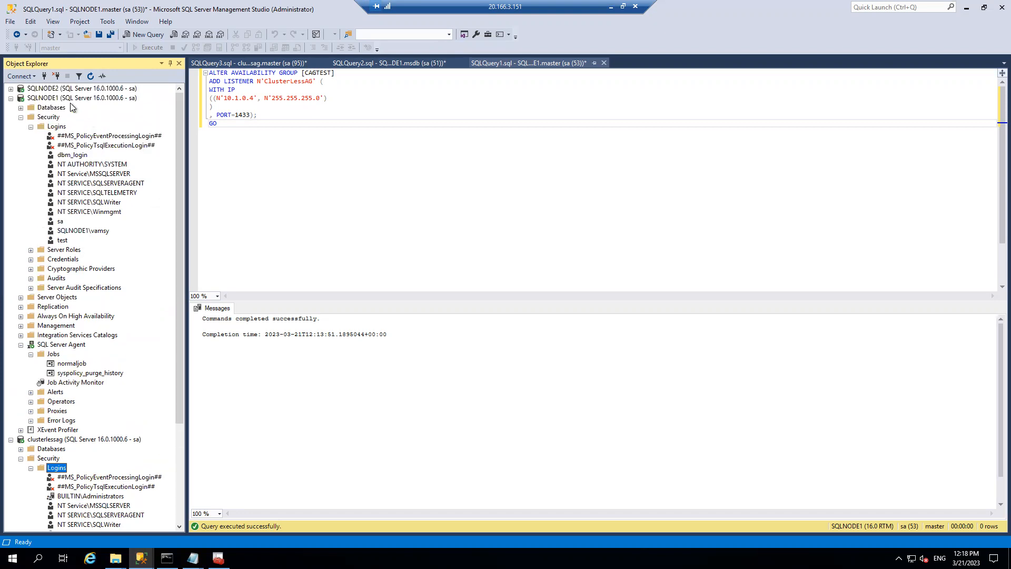
{"action": "left_click_drag", "start_coordinate": [176, 314], "coordinate": [165, 415]}
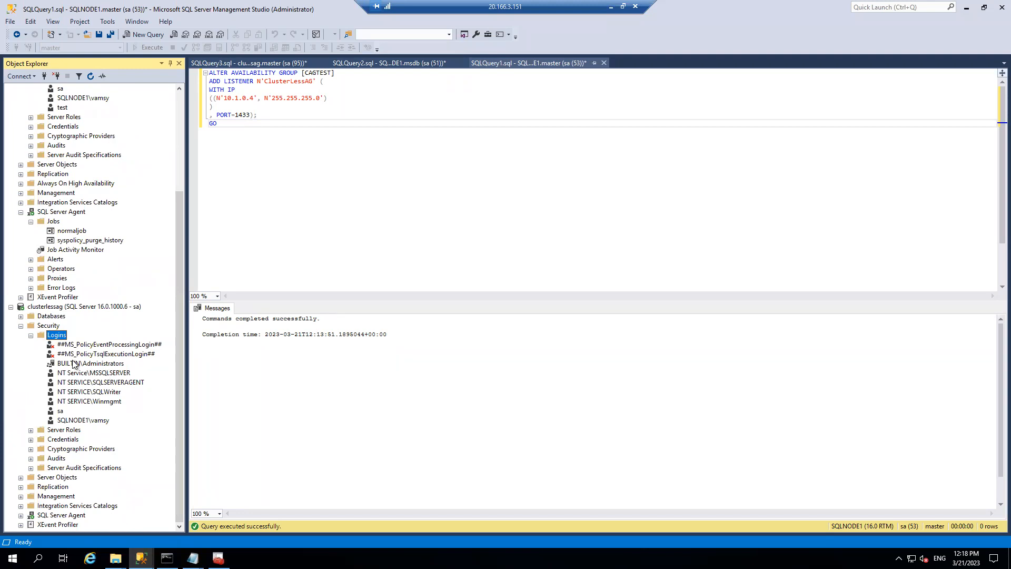
- Create the testcag login on clusterlessag with SQL Server authentication and no enforced password policy
{"action": "right_click", "coordinate": [57, 335]}
{"action": "left_click", "coordinate": [101, 343]}
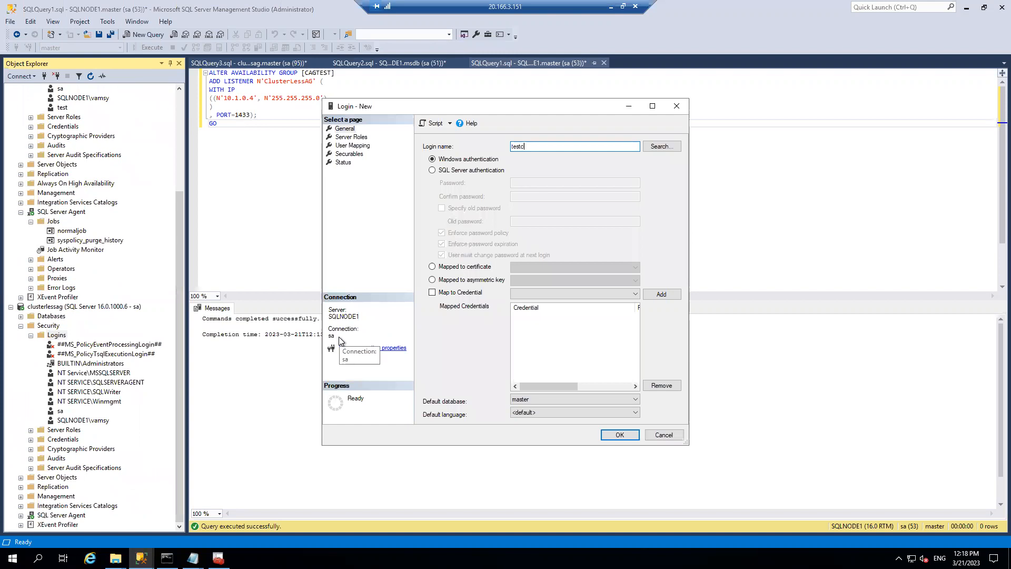
{"action": "left_click", "coordinate": [452, 171]}
{"action": "left_click", "coordinate": [512, 184]}
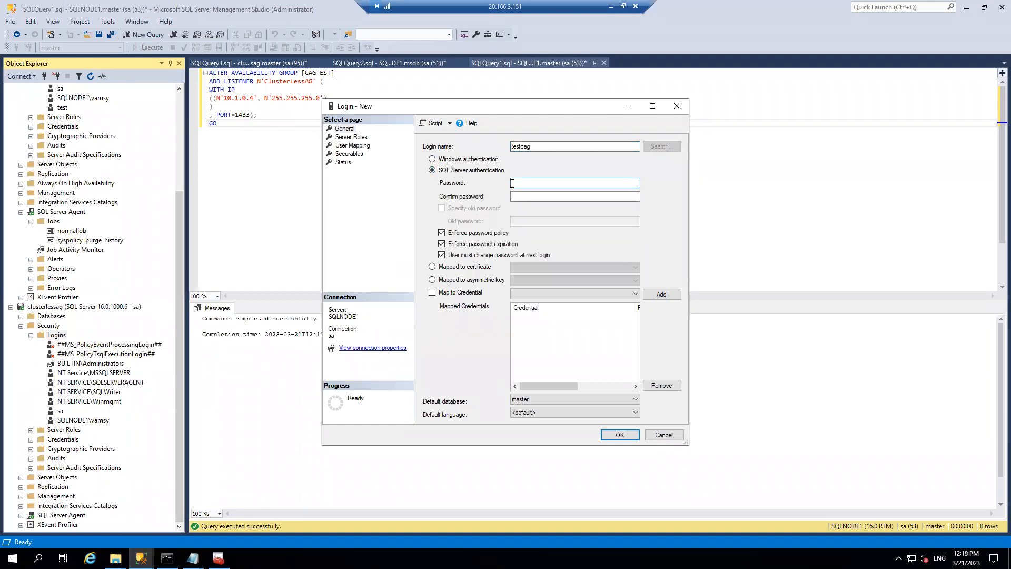
{"action": "key", "text": "Tab"}
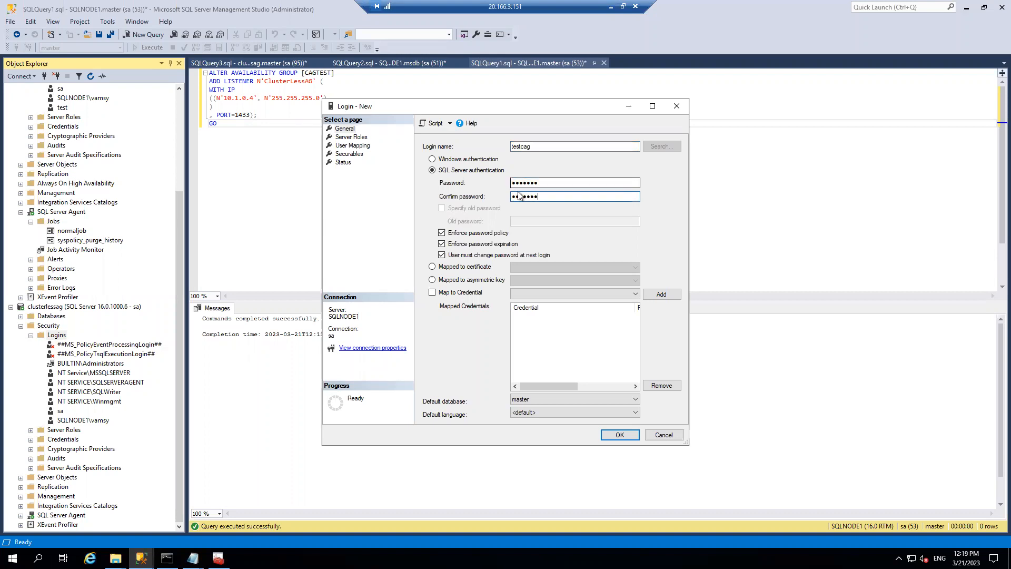
{"action": "left_click", "coordinate": [442, 233]}
{"action": "left_click", "coordinate": [621, 436]}
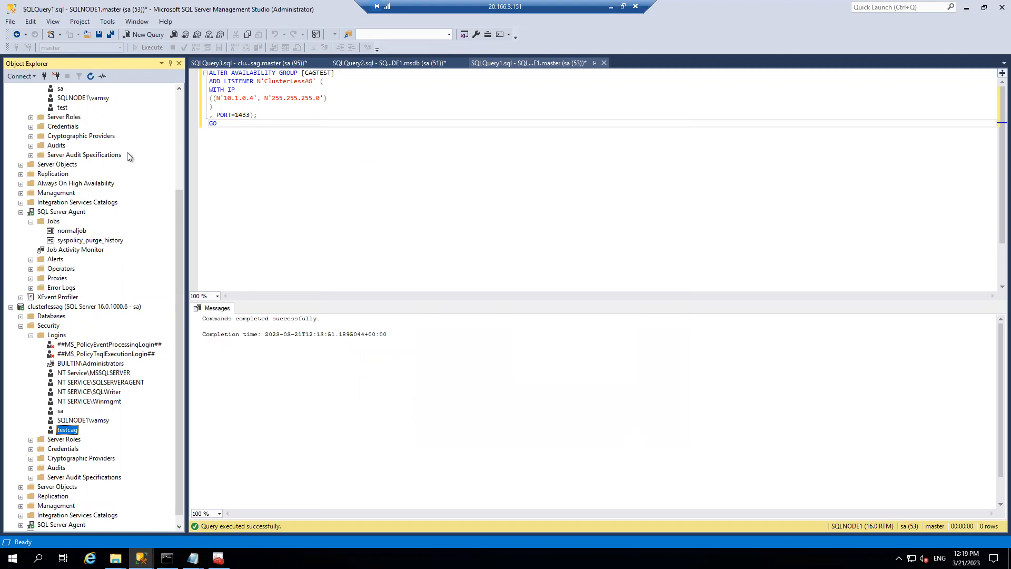
- Check the new testcag login and browse clusterlessag's SQL Server Agent jobs
{"action": "left_click_drag", "start_coordinate": [179, 200], "coordinate": [179, 97]}
{"action": "right_click", "coordinate": [57, 127]}
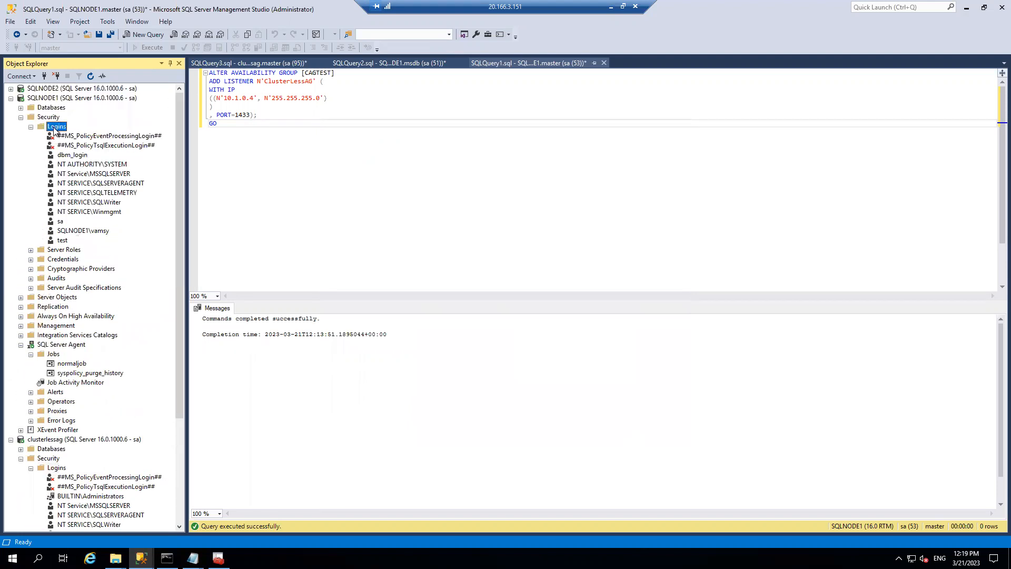
{"action": "key", "text": "Escape"}
{"action": "left_click_drag", "start_coordinate": [181, 170], "coordinate": [182, 273]}
{"action": "left_click", "coordinate": [67, 420]}
{"action": "left_click", "coordinate": [21, 316]}
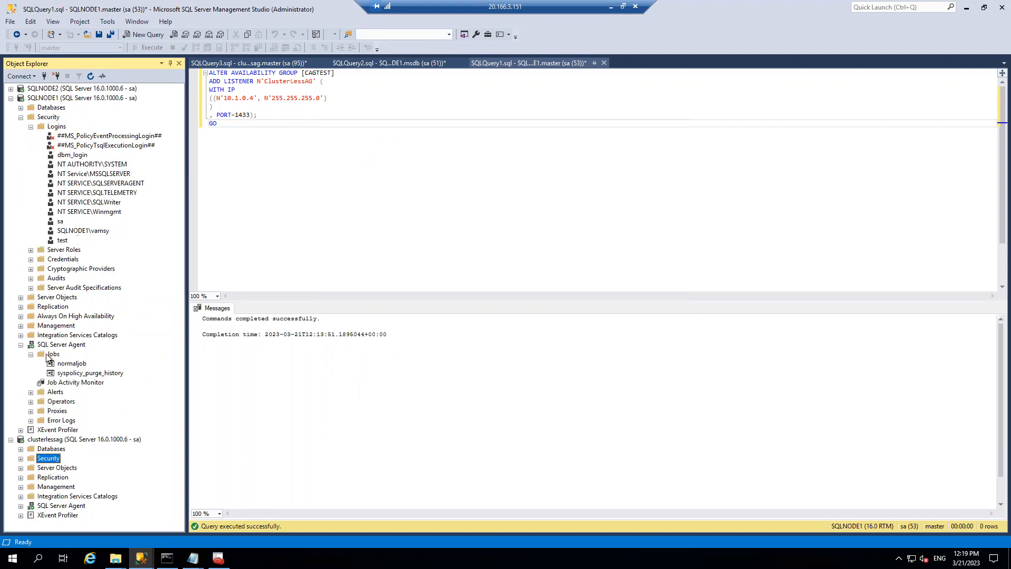
{"action": "left_click", "coordinate": [21, 506]}
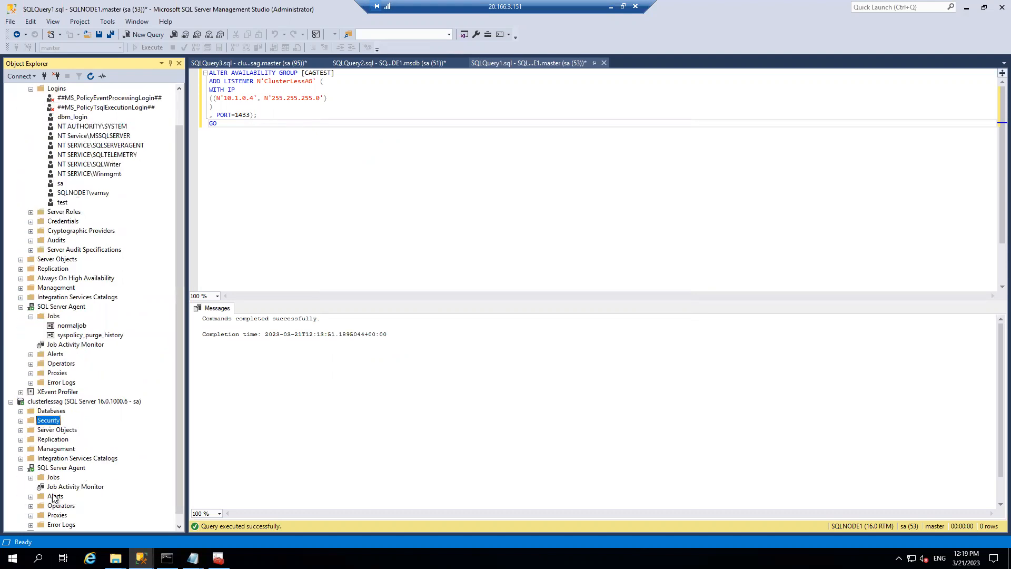
{"action": "left_click", "coordinate": [31, 476]}
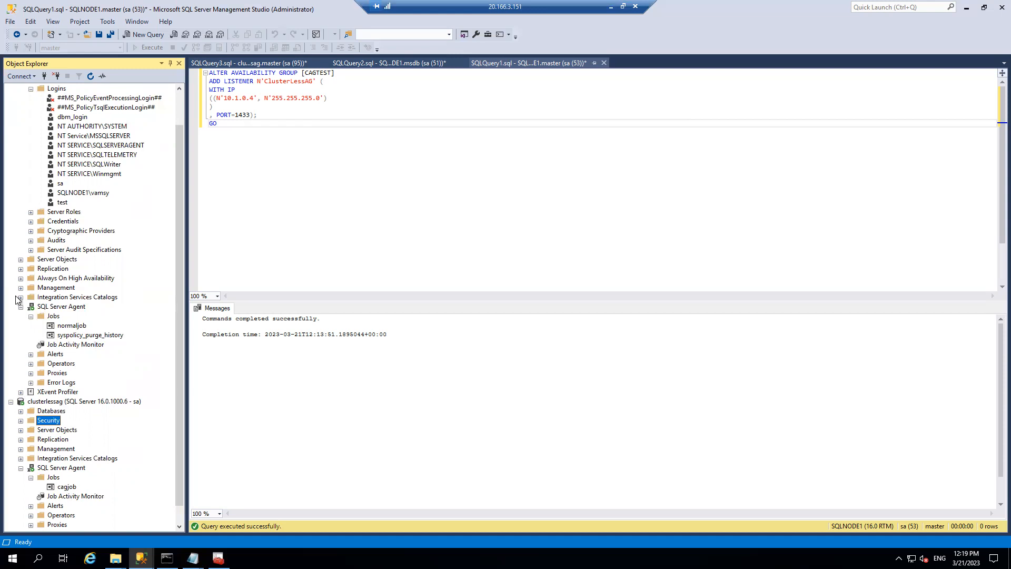
- Browse CAGTEST_master and CAGTEST_msdb on both servers, then bring up the Error 17 alert script
{"action": "left_click", "coordinate": [21, 411]}
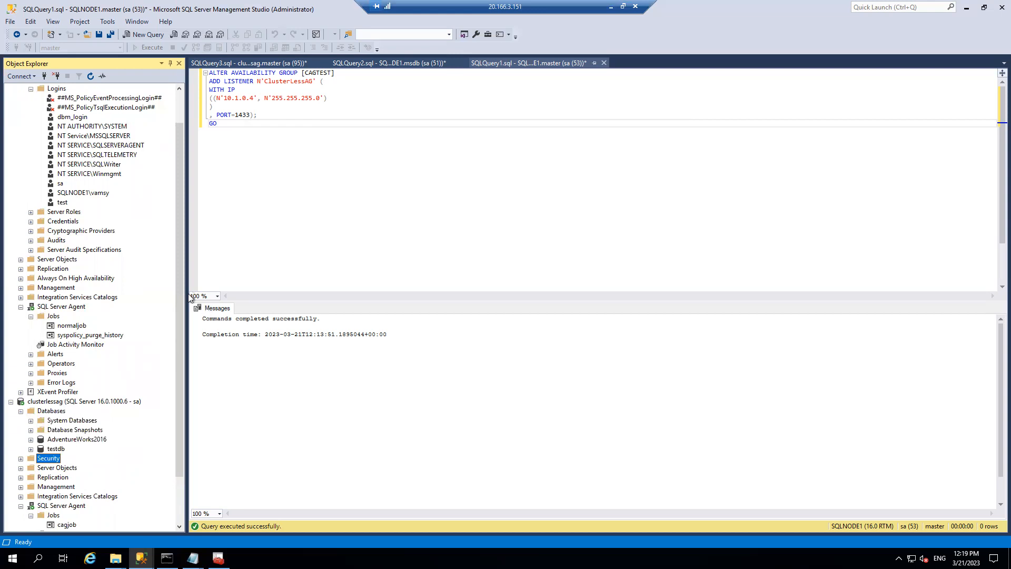
{"action": "scroll", "coordinate": [179, 283], "scroll_direction": "up", "scroll_amount": 2}
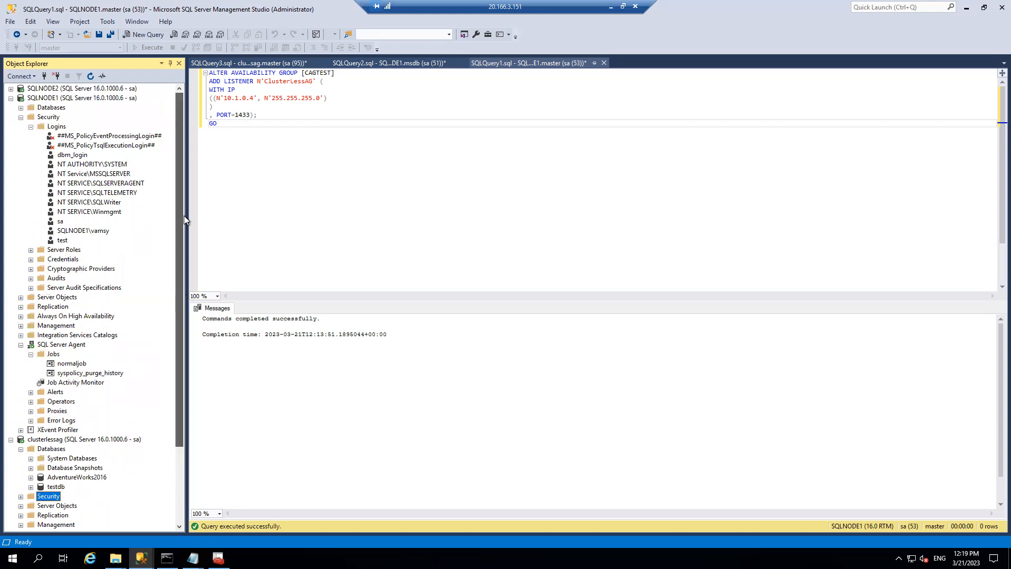
{"action": "left_click", "coordinate": [20, 116]}
{"action": "left_click", "coordinate": [21, 107]}
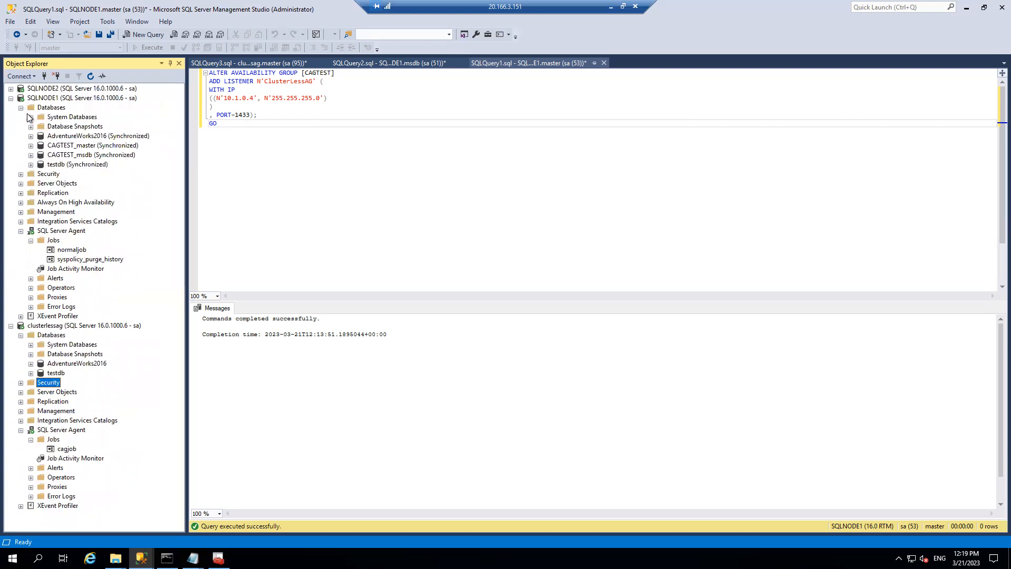
{"action": "left_click", "coordinate": [75, 156]}
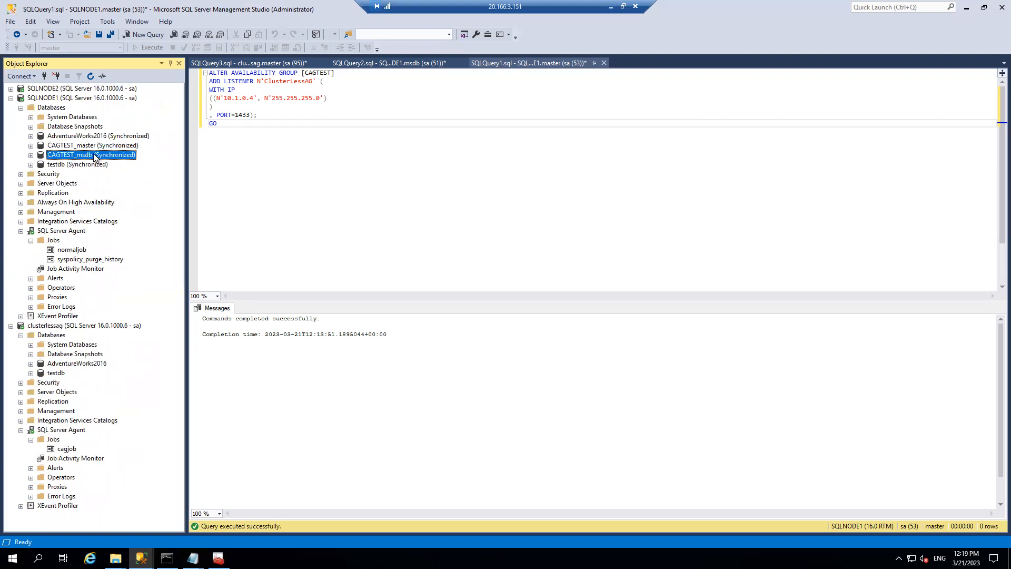
{"action": "left_click", "coordinate": [21, 383]}
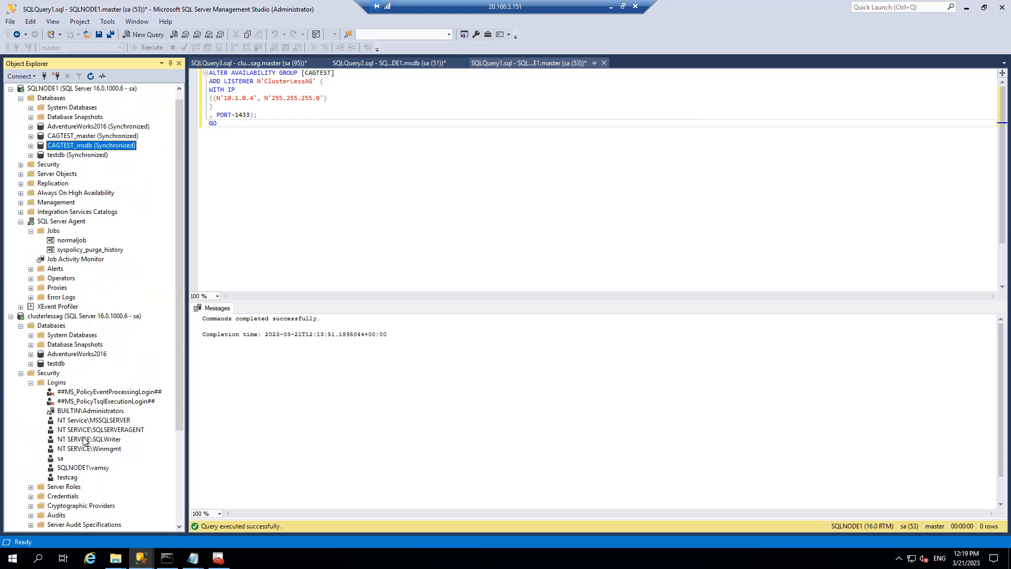
{"action": "left_click", "coordinate": [89, 139]}
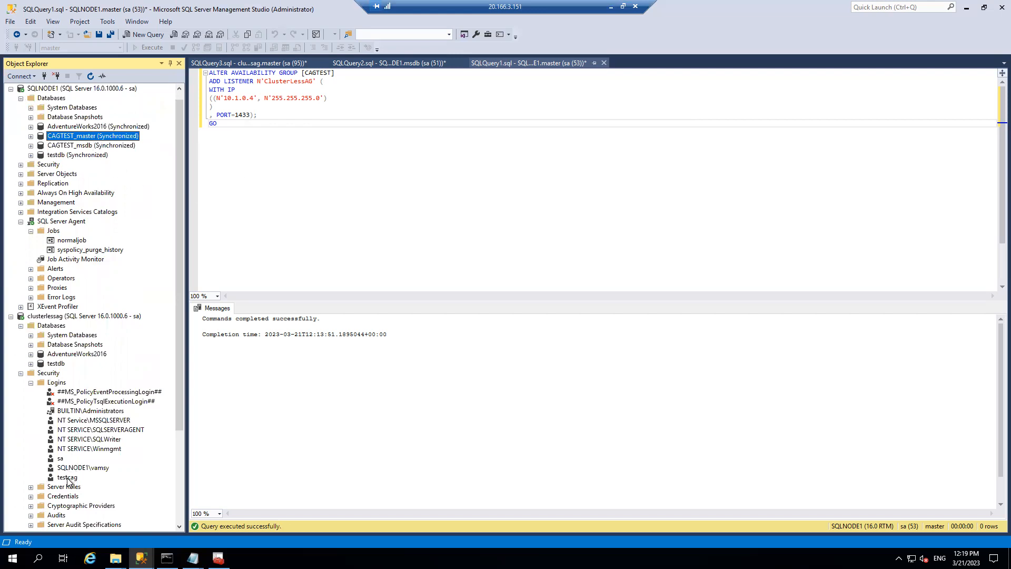
{"action": "left_click", "coordinate": [50, 316]}
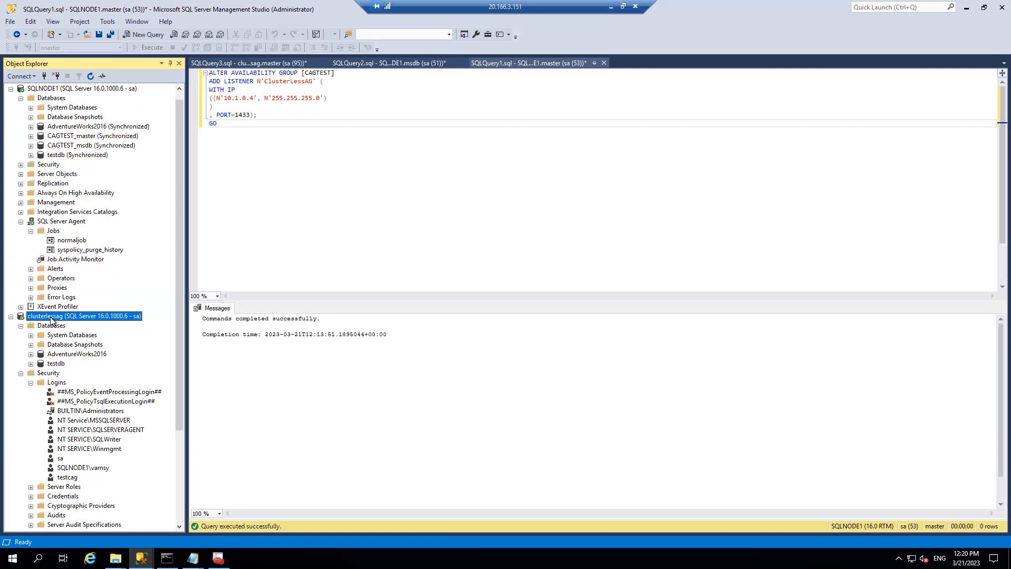
{"action": "left_click", "coordinate": [20, 373]}
{"action": "left_click", "coordinate": [404, 63]}
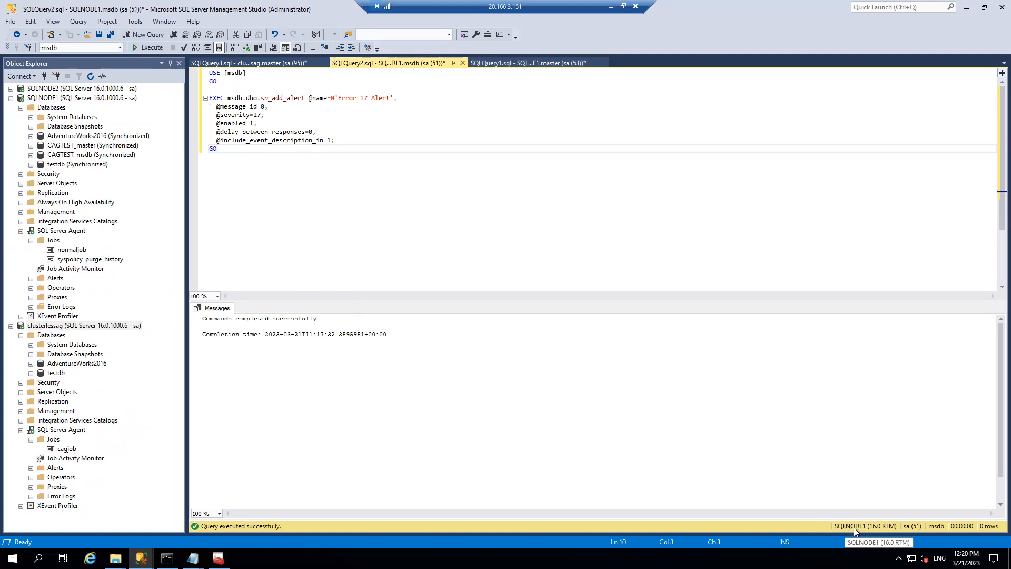
- Run the Error 17 and Error 18 sp_add_alert scripts
{"action": "left_click", "coordinate": [152, 48]}
{"action": "left_click", "coordinate": [243, 62]}
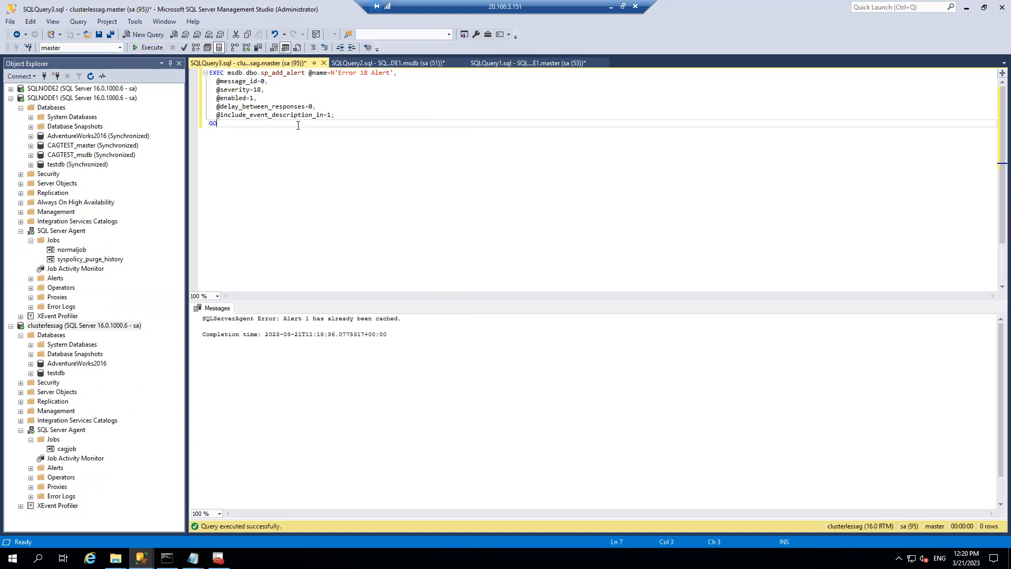
{"action": "left_click", "coordinate": [152, 48]}
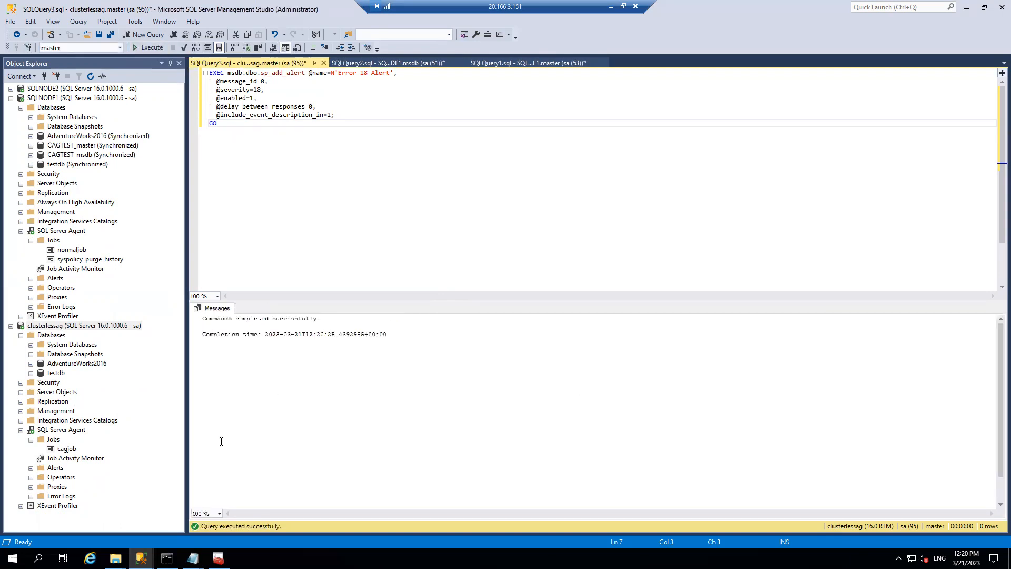
- Show the alerts on clusterlessag and SQLNODE1, then expand clusterlessag's Server Objects
{"action": "left_click", "coordinate": [31, 468]}
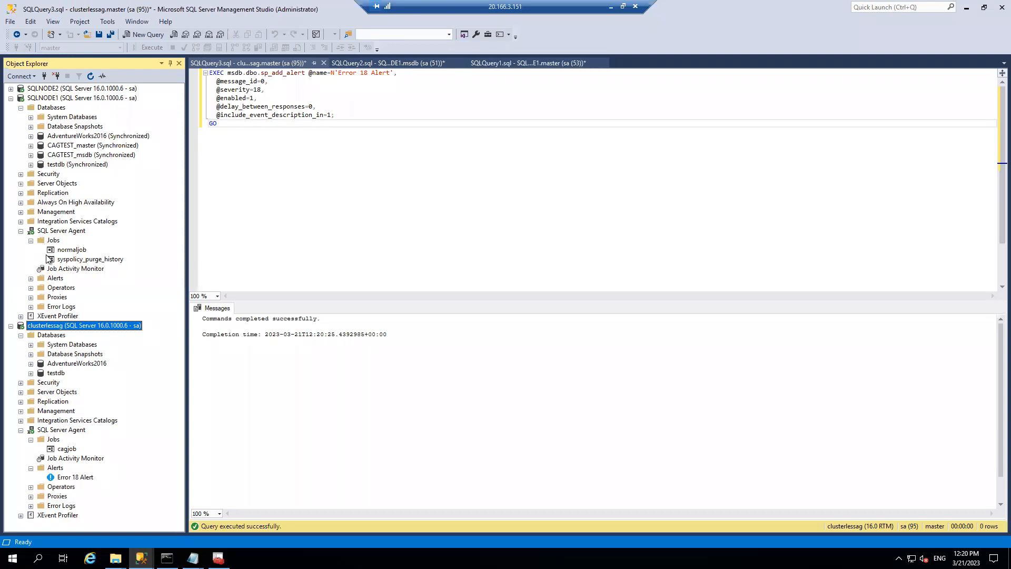
{"action": "left_click", "coordinate": [30, 278]}
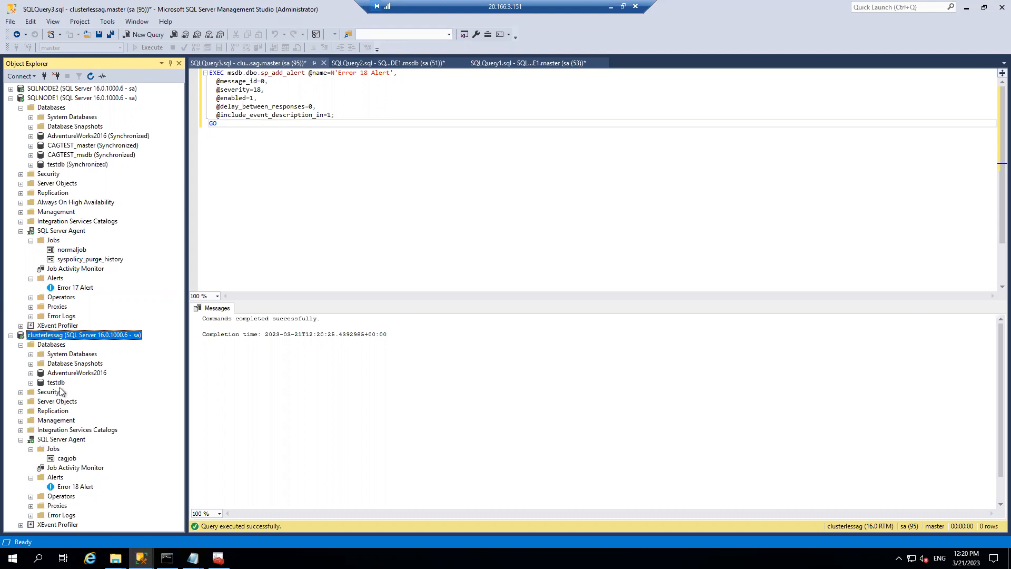
{"action": "left_click", "coordinate": [84, 155]}
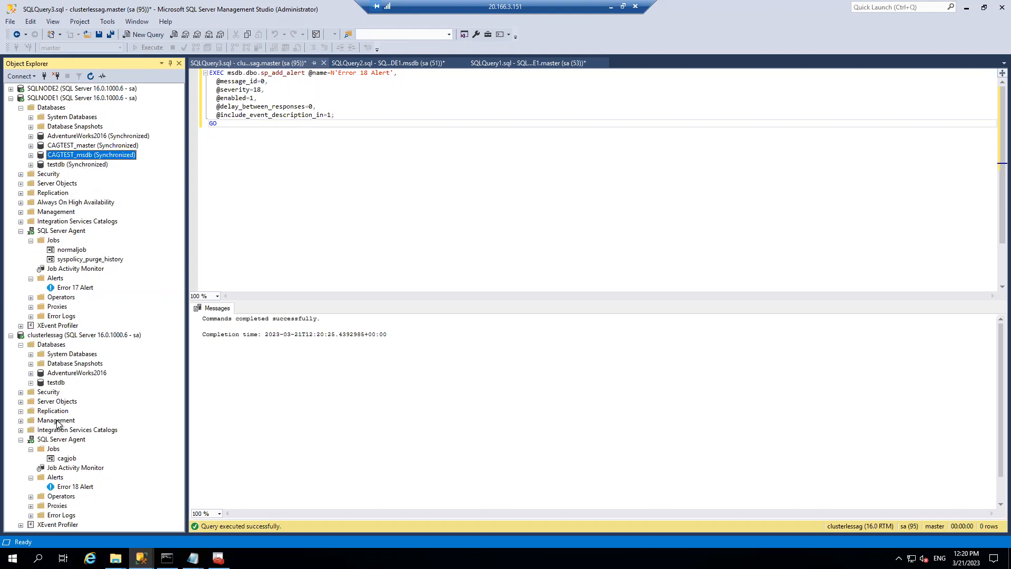
{"action": "left_click", "coordinate": [20, 401]}
- Create a SQL Server-type linked server SQLNODE2 on clusterlessag using the sa remote login
{"action": "right_click", "coordinate": [69, 431]}
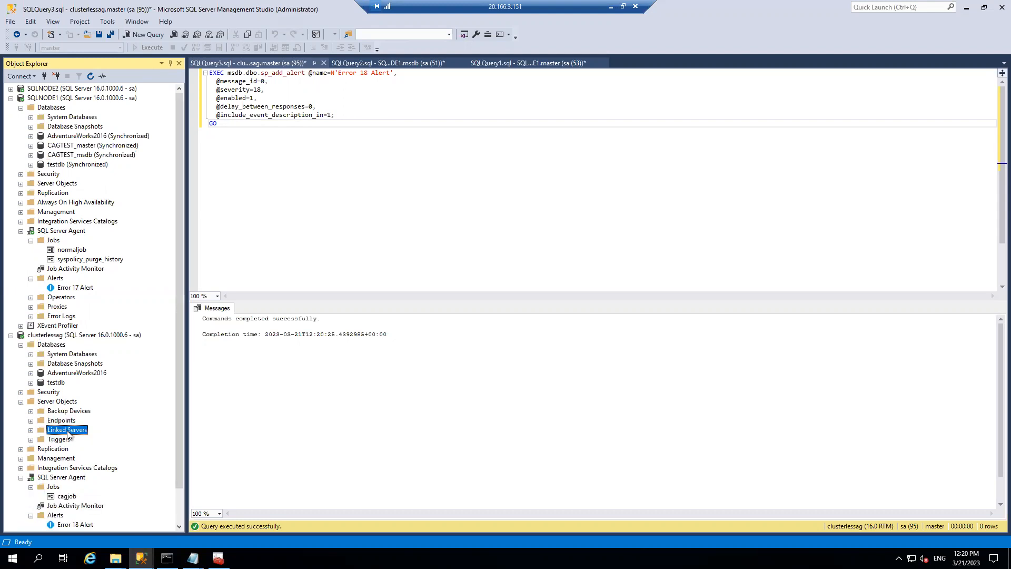
{"action": "left_click", "coordinate": [102, 438]}
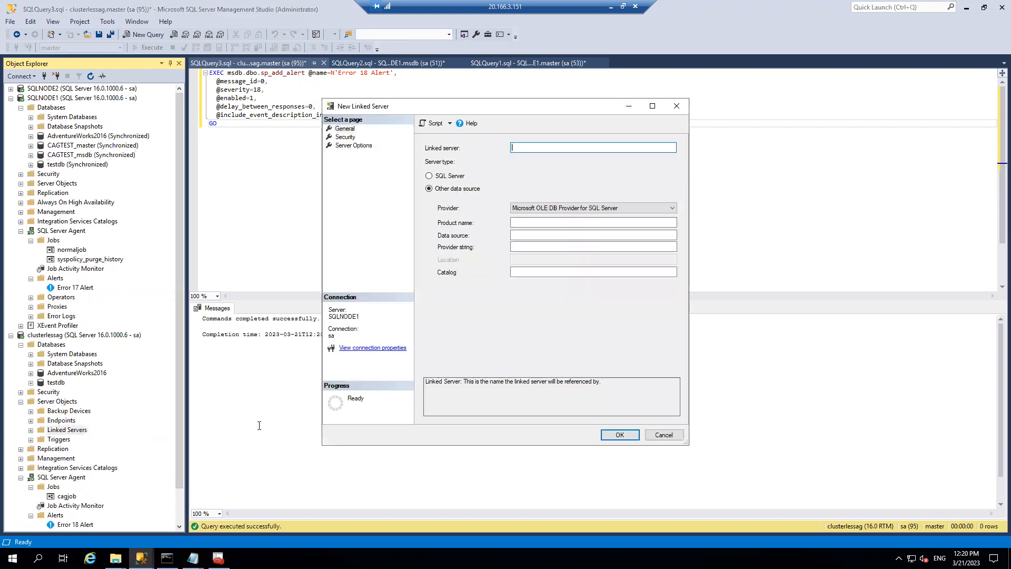
{"action": "type", "text": "SQLNODE2"}
{"action": "left_click", "coordinate": [448, 176]}
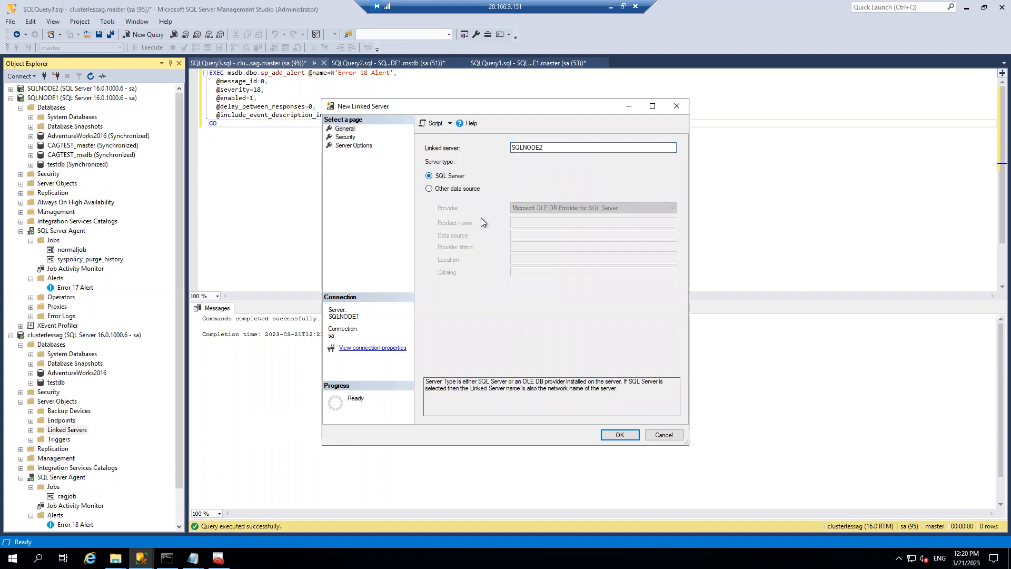
{"action": "left_click", "coordinate": [345, 137]}
{"action": "left_click", "coordinate": [463, 379]}
{"action": "left_click", "coordinate": [552, 394]}
{"action": "type", "text": "sa"}
{"action": "key", "text": "Tab"}
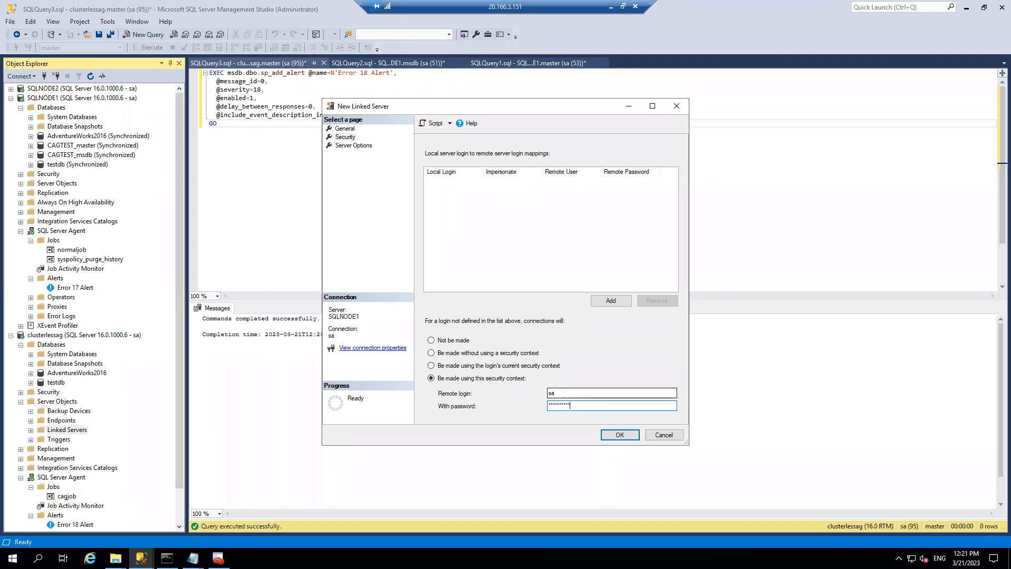
{"action": "key", "text": "Return"}
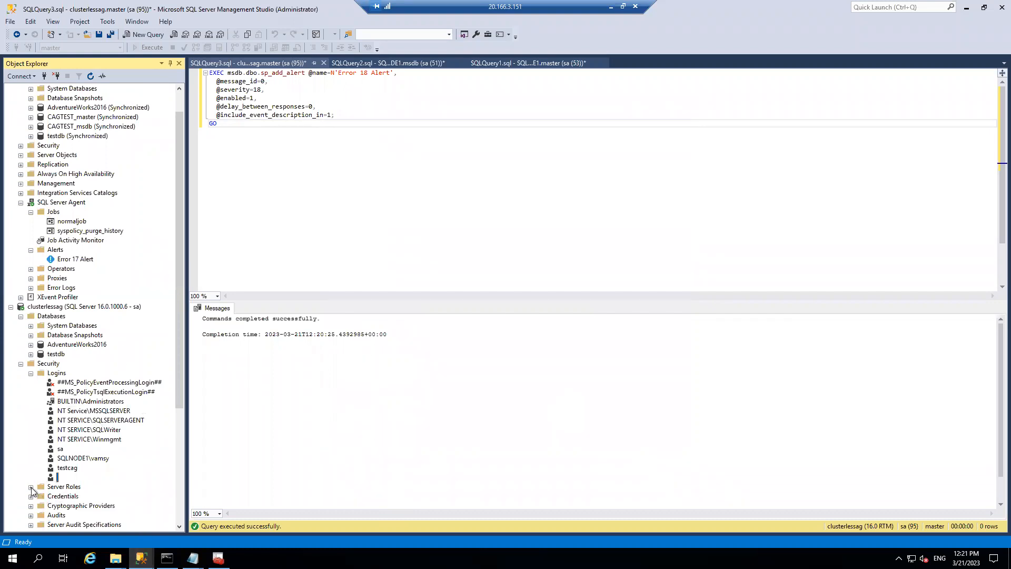
- Test the SQLNODE2 linked server connection and dismiss the success message
{"action": "left_click", "coordinate": [23, 362]}
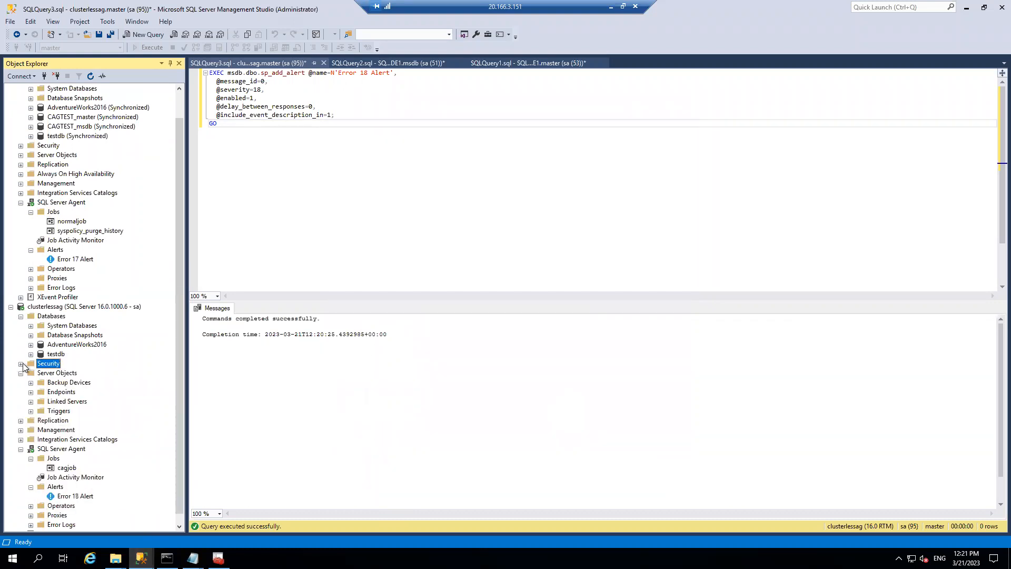
{"action": "left_click", "coordinate": [31, 401]}
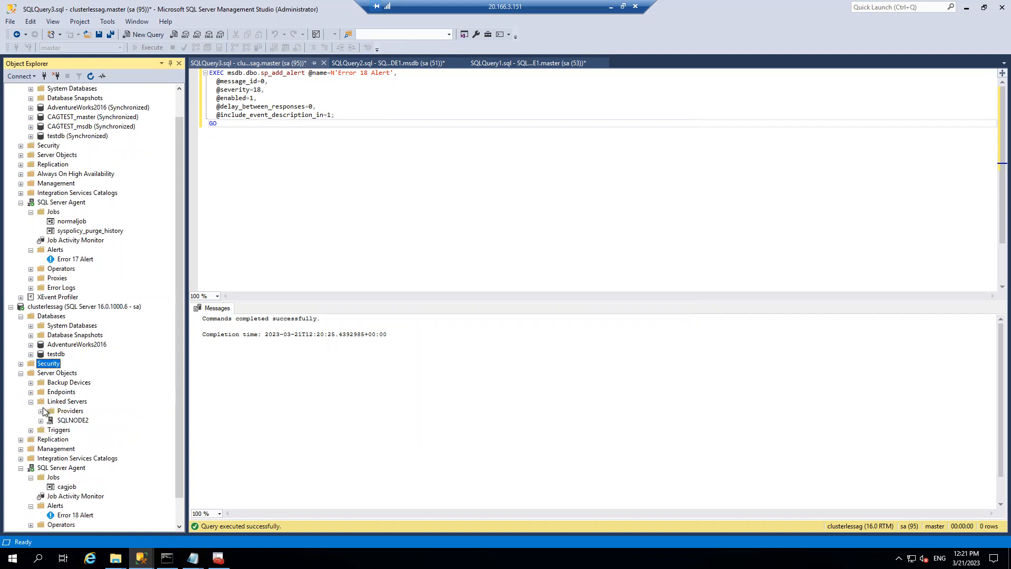
{"action": "right_click", "coordinate": [77, 419]}
{"action": "left_click", "coordinate": [121, 432]}
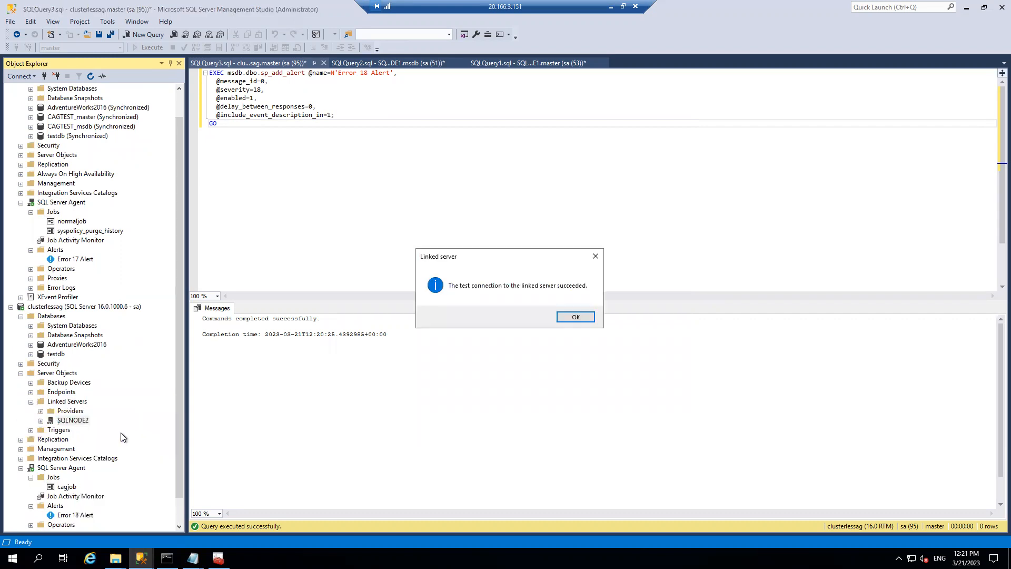
{"action": "left_click", "coordinate": [576, 316]}
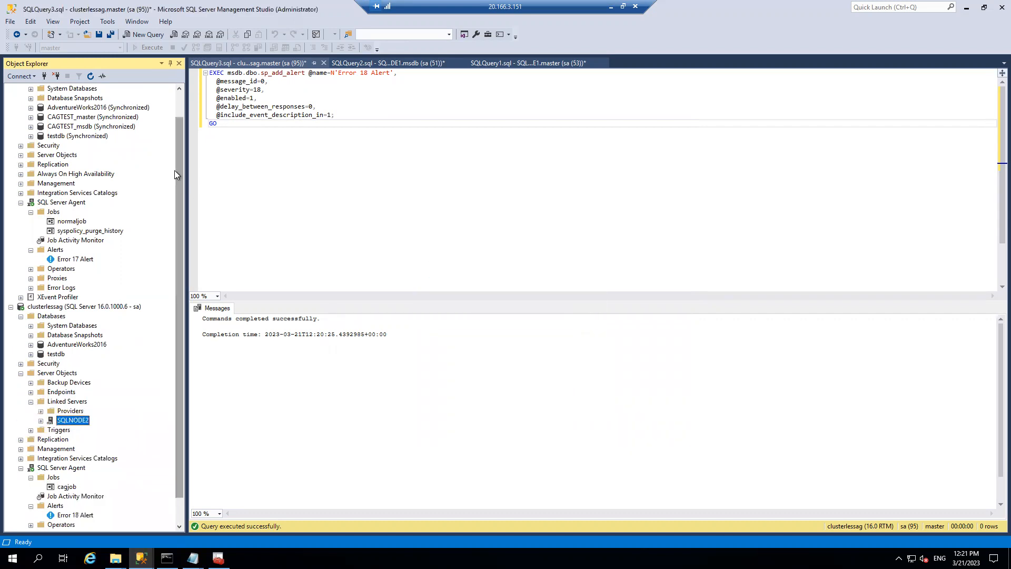
{"action": "scroll", "coordinate": [175, 170], "scroll_direction": "up", "scroll_amount": 1}
- Refresh SQLNODE1 and check its linked servers under Server Objects
{"action": "right_click", "coordinate": [87, 99]}
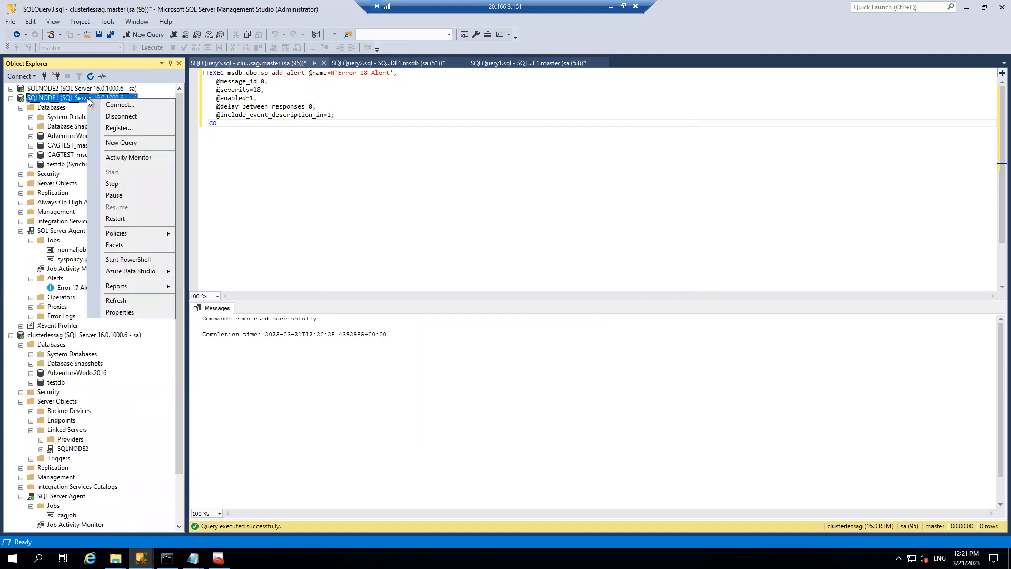
{"action": "left_click", "coordinate": [117, 300]}
{"action": "left_click", "coordinate": [20, 127]}
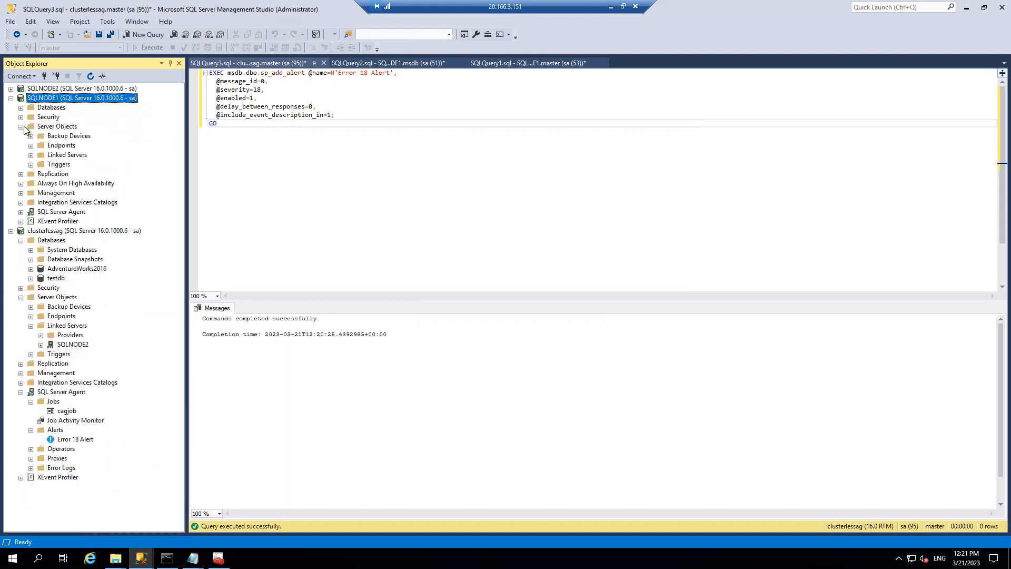
{"action": "left_click", "coordinate": [31, 156]}
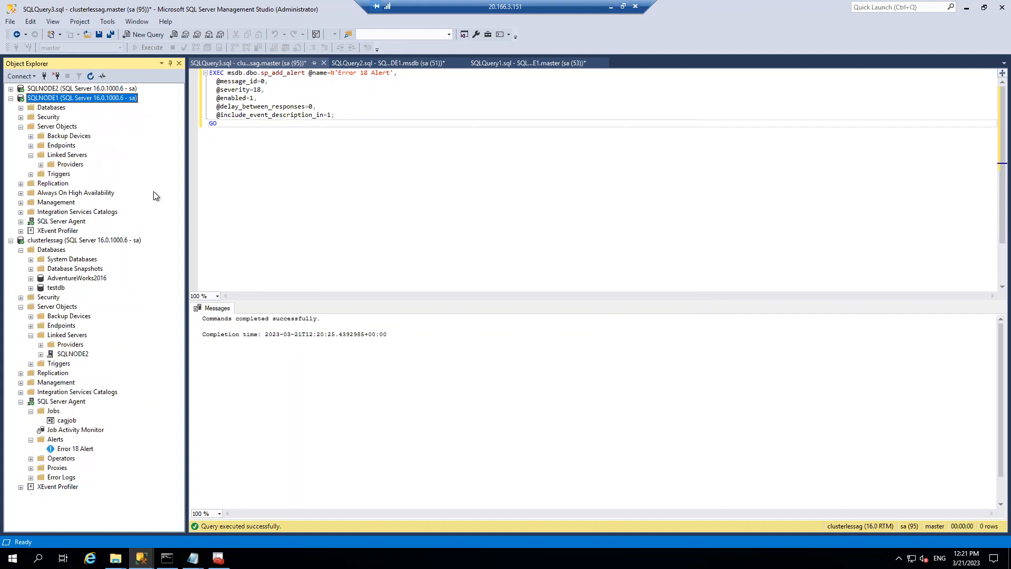
{"action": "left_click", "coordinate": [21, 127]}
- Expand SQLNODE1's databases and compare CAGTEST_master and CAGTEST_msdb with the clusterlessag connection
{"action": "left_click", "coordinate": [21, 107]}
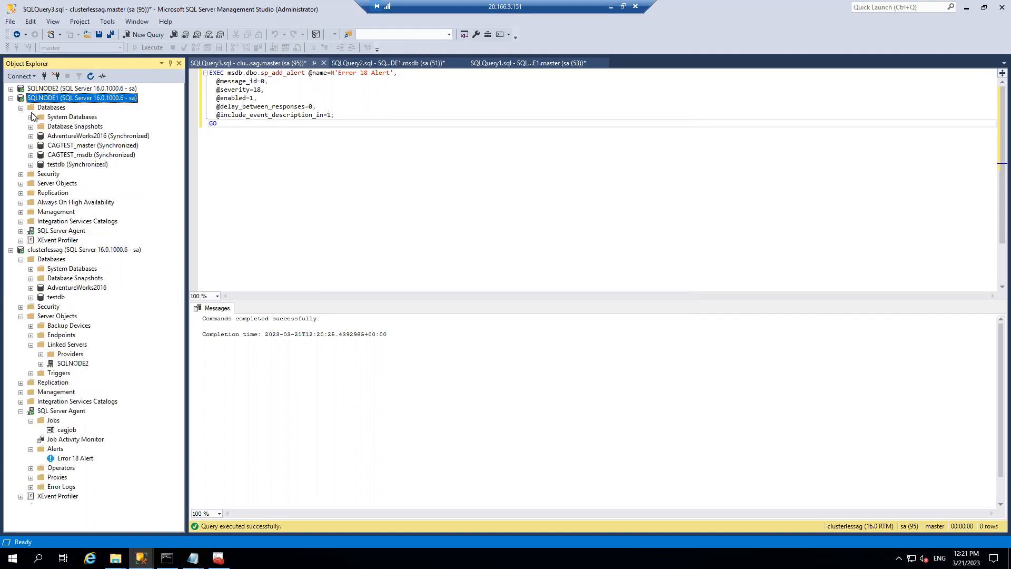
{"action": "left_click", "coordinate": [108, 145]}
{"action": "left_click", "coordinate": [104, 156]}
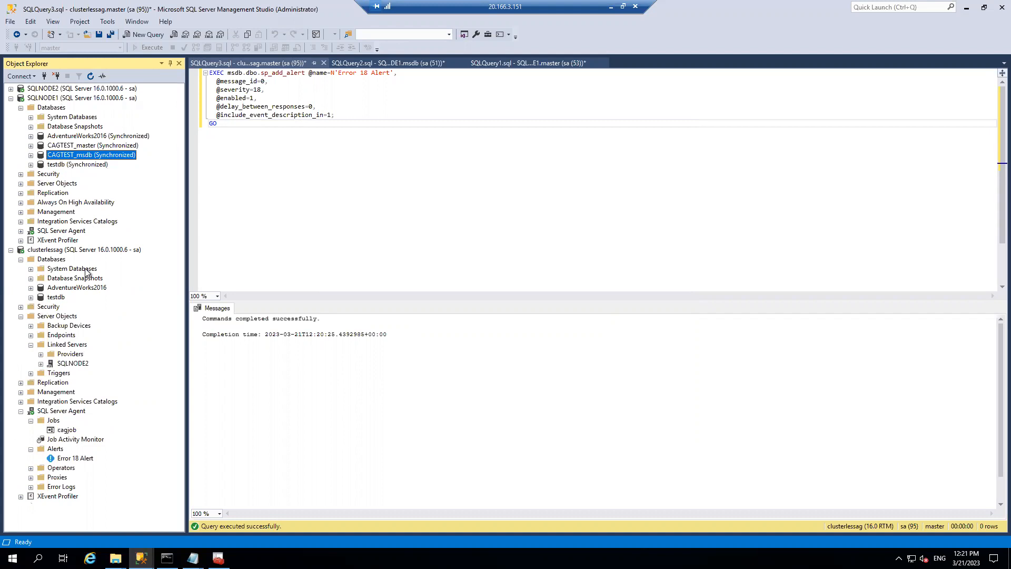
{"action": "left_click", "coordinate": [66, 251]}
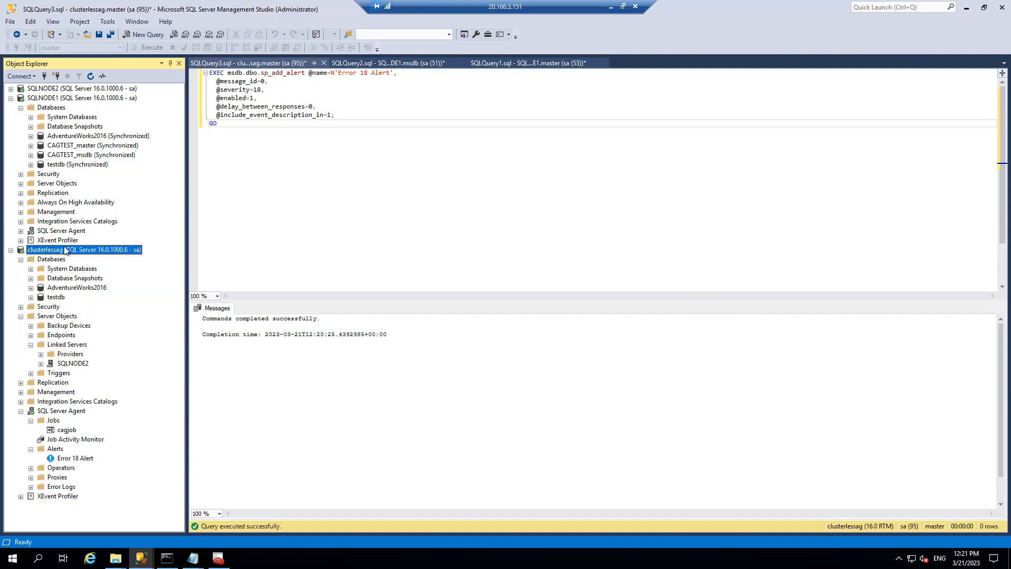
{"action": "left_click", "coordinate": [102, 148]}
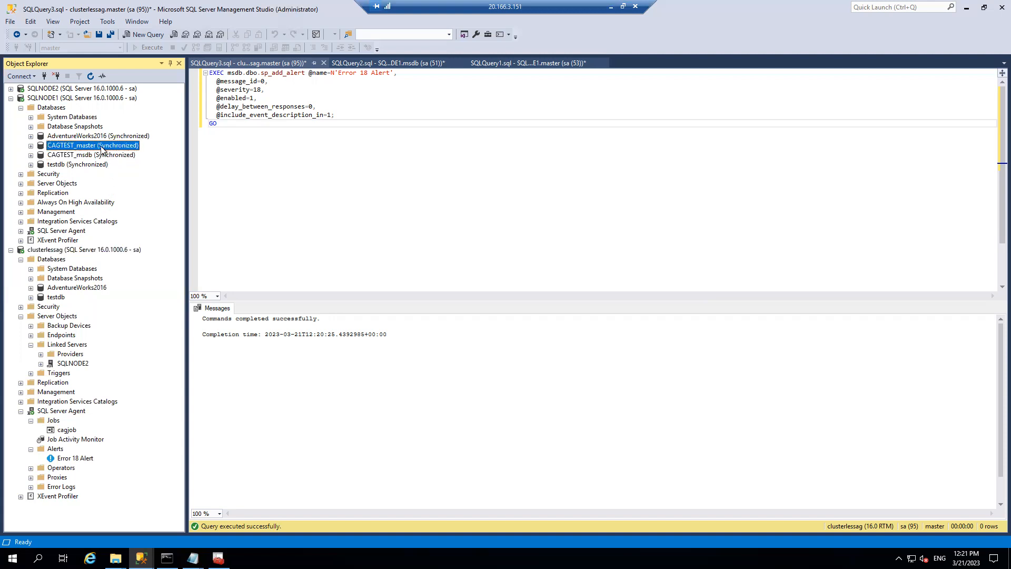
{"action": "left_click", "coordinate": [100, 156]}
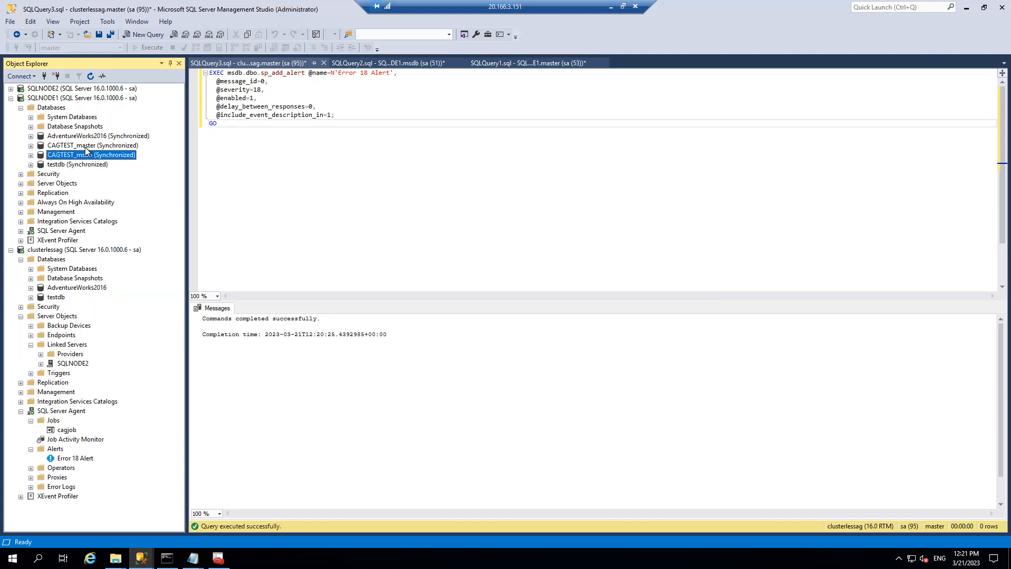
{"action": "left_click", "coordinate": [85, 147]}
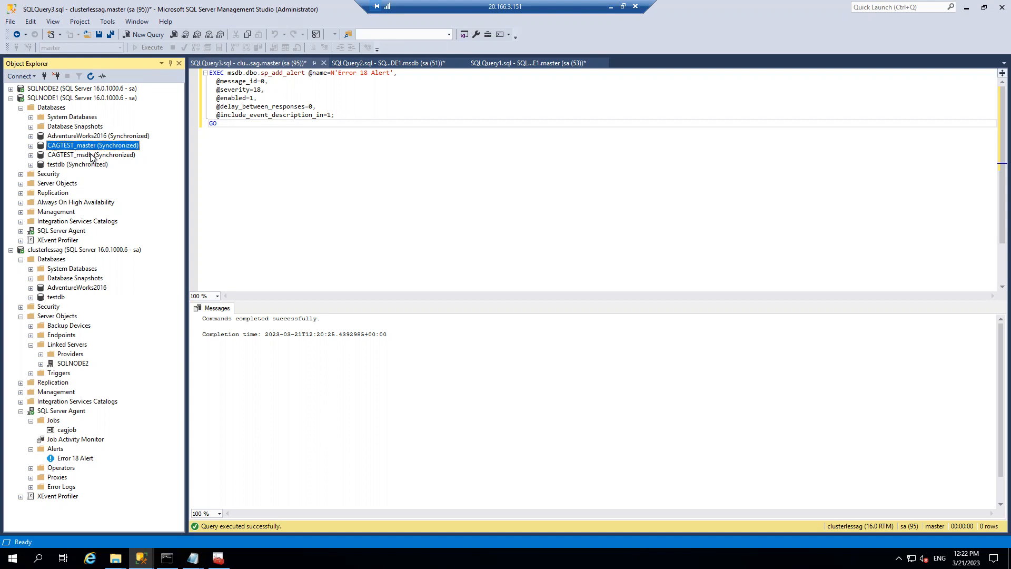
{"action": "left_click", "coordinate": [56, 251]}
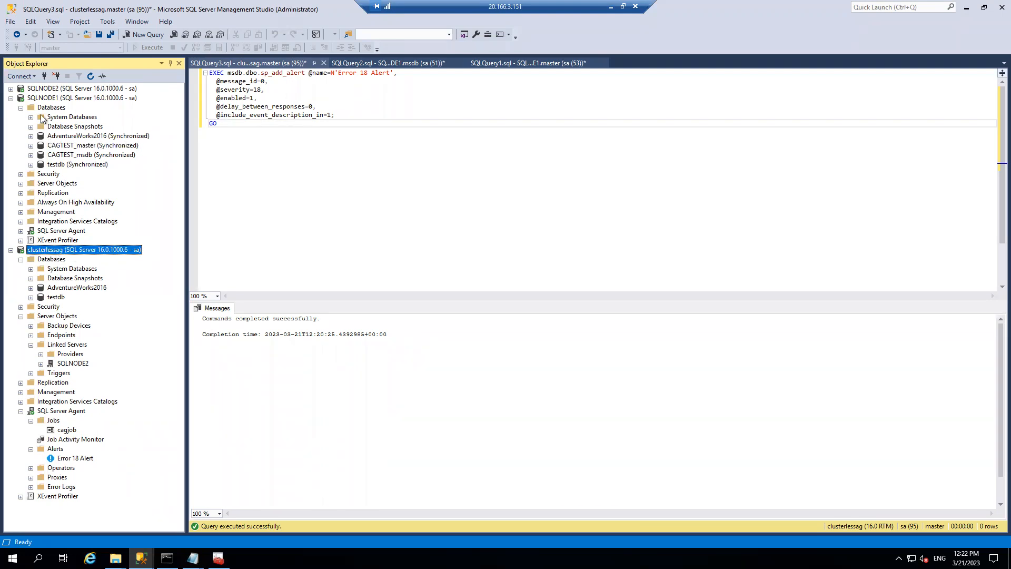
- Compare SQLNODE1's System Databases with CAGTEST_master, then minimize the remote desktop window
{"action": "left_click", "coordinate": [49, 99]}
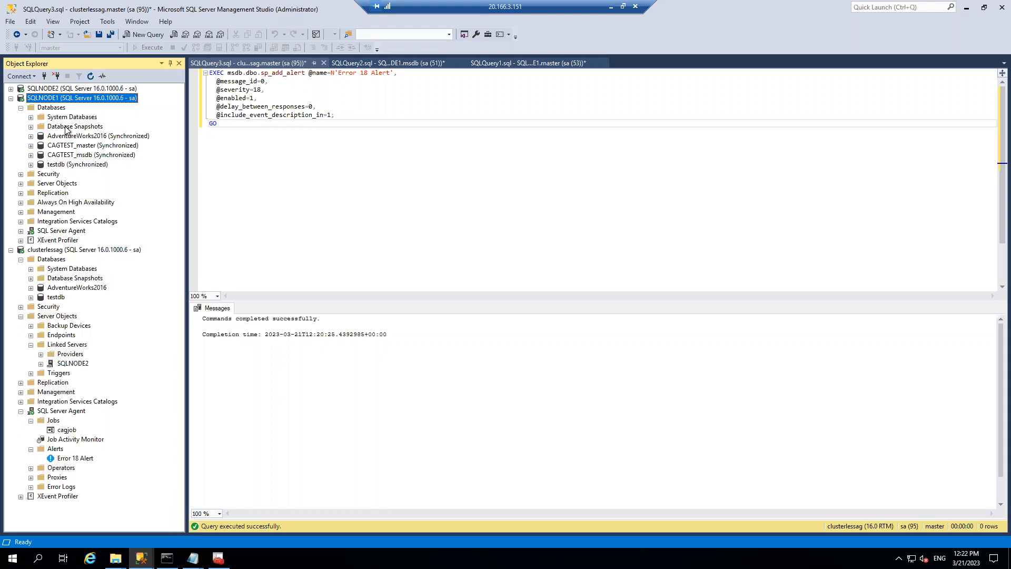
{"action": "left_click", "coordinate": [31, 117]}
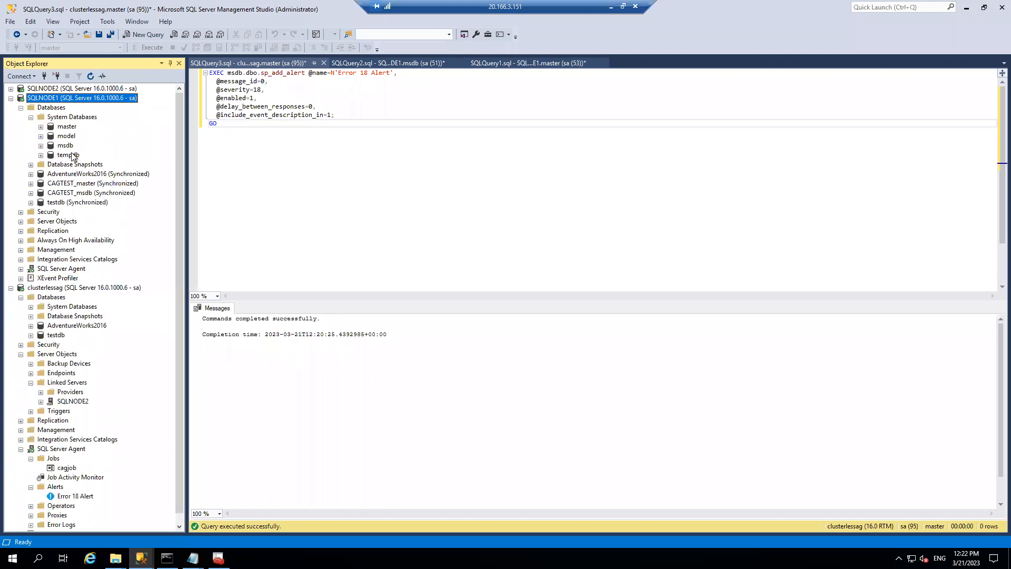
{"action": "left_click", "coordinate": [97, 186]}
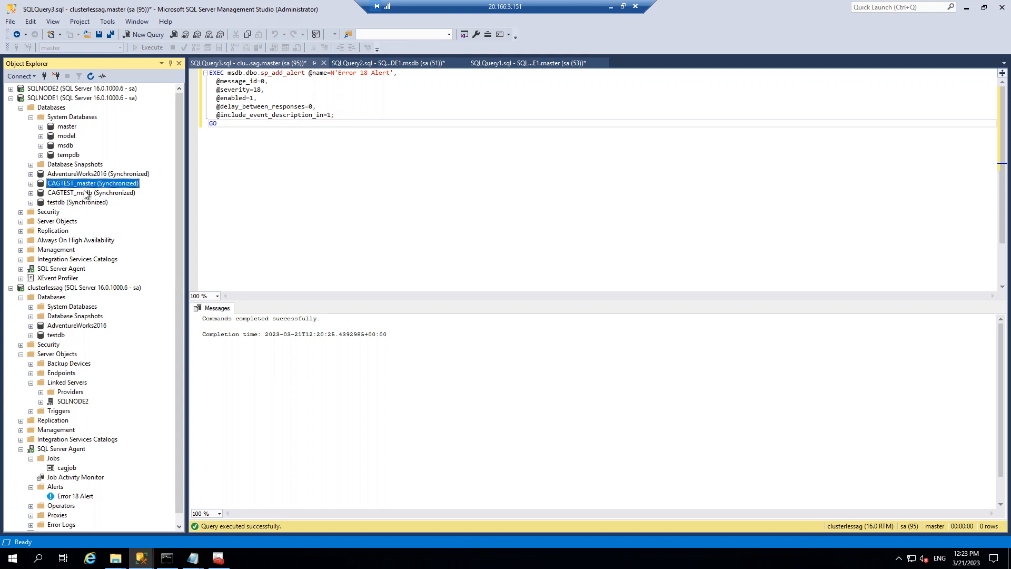
{"action": "left_click", "coordinate": [608, 6]}
- Highlight the distributed availability group and log shipping target limitations on the Learn page
{"action": "scroll", "coordinate": [447, 328], "scroll_direction": "down", "scroll_amount": 6}
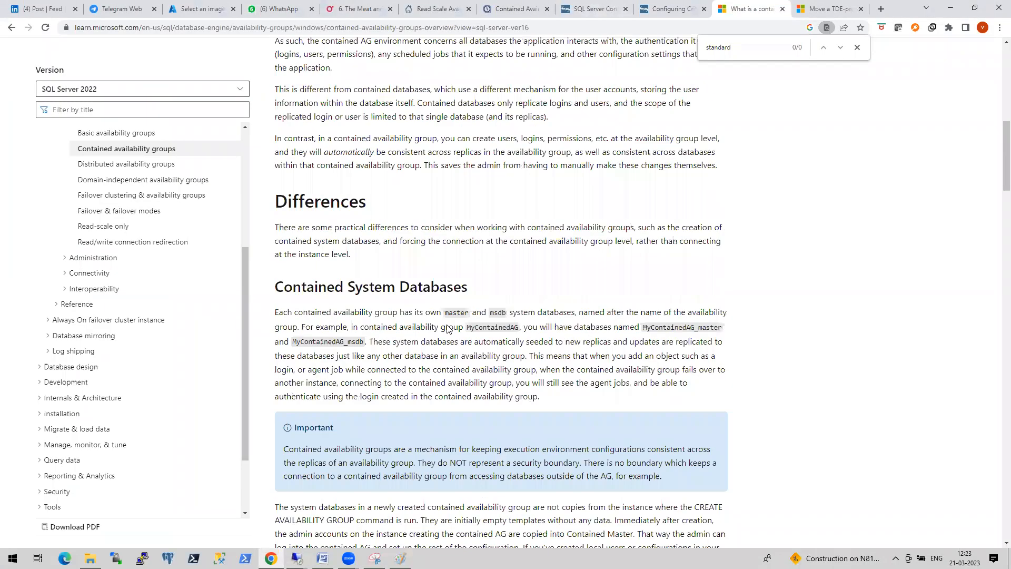
{"action": "scroll", "coordinate": [448, 328], "scroll_direction": "down", "scroll_amount": 20}
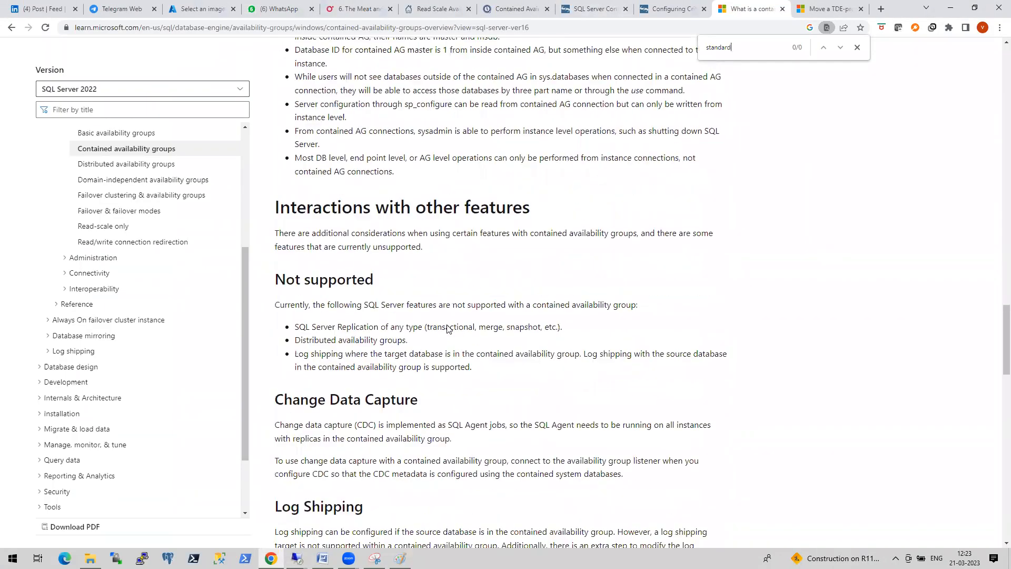
{"action": "scroll", "coordinate": [447, 328], "scroll_direction": "up", "scroll_amount": 1}
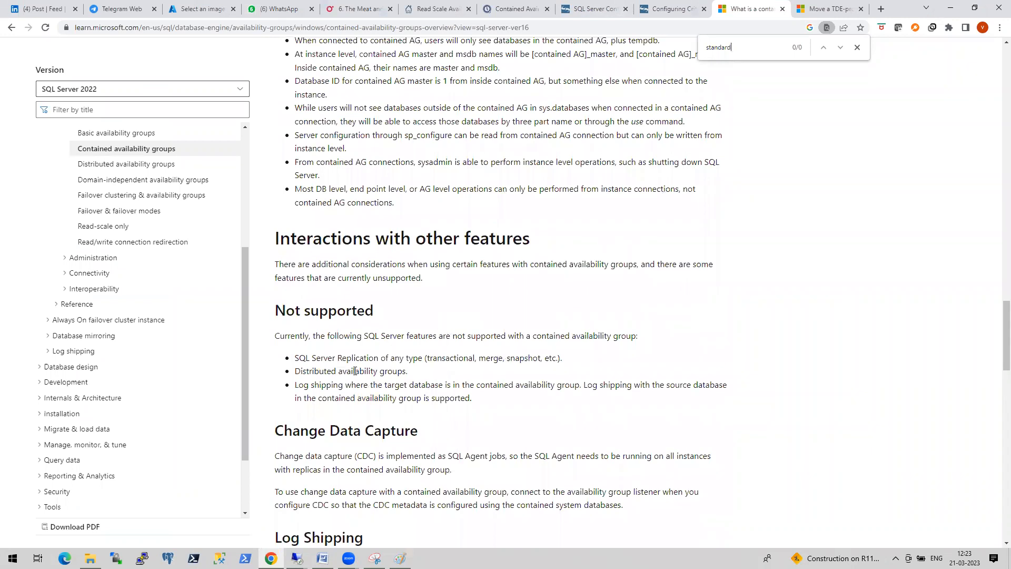
{"action": "left_click_drag", "start_coordinate": [295, 372], "coordinate": [389, 372]}
{"action": "left_click_drag", "start_coordinate": [295, 385], "coordinate": [461, 399]}
- Highlight the Transparent Data Encryption (TDE) heading, then return to the remote SSMS session
{"action": "scroll", "coordinate": [357, 352], "scroll_direction": "down", "scroll_amount": 3}
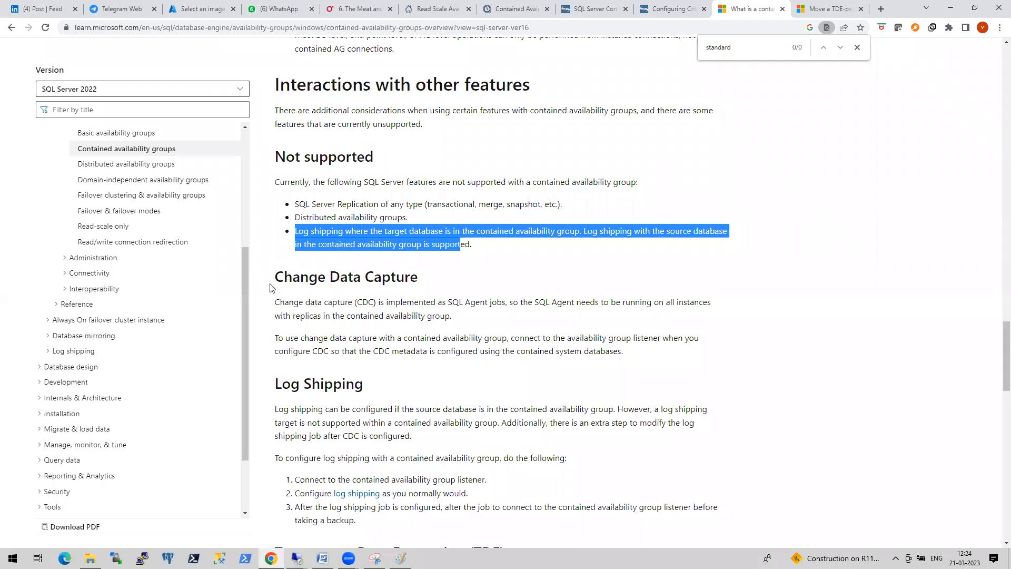
{"action": "scroll", "coordinate": [353, 255], "scroll_direction": "down", "scroll_amount": 4}
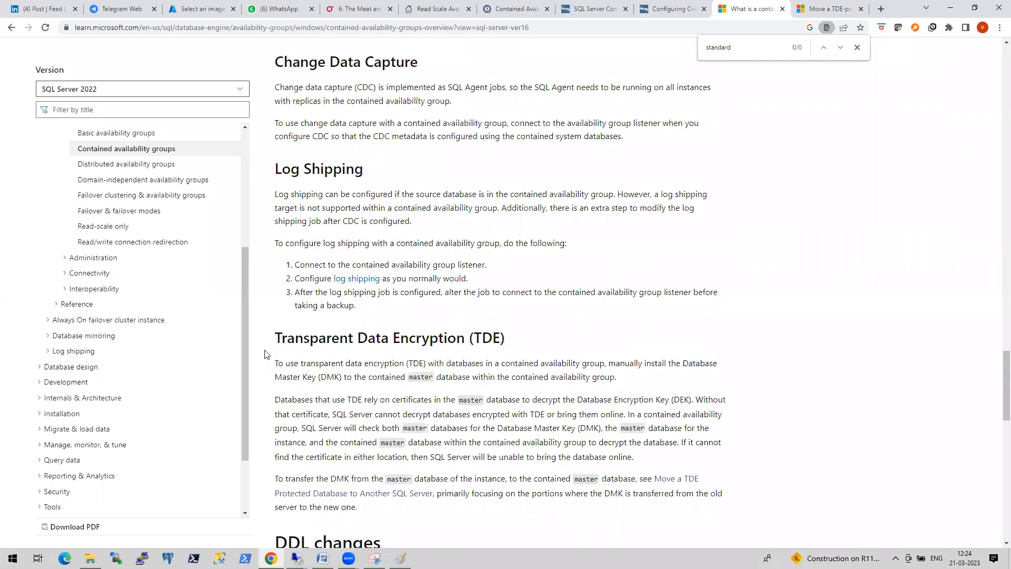
{"action": "left_click_drag", "start_coordinate": [282, 338], "coordinate": [506, 337]}
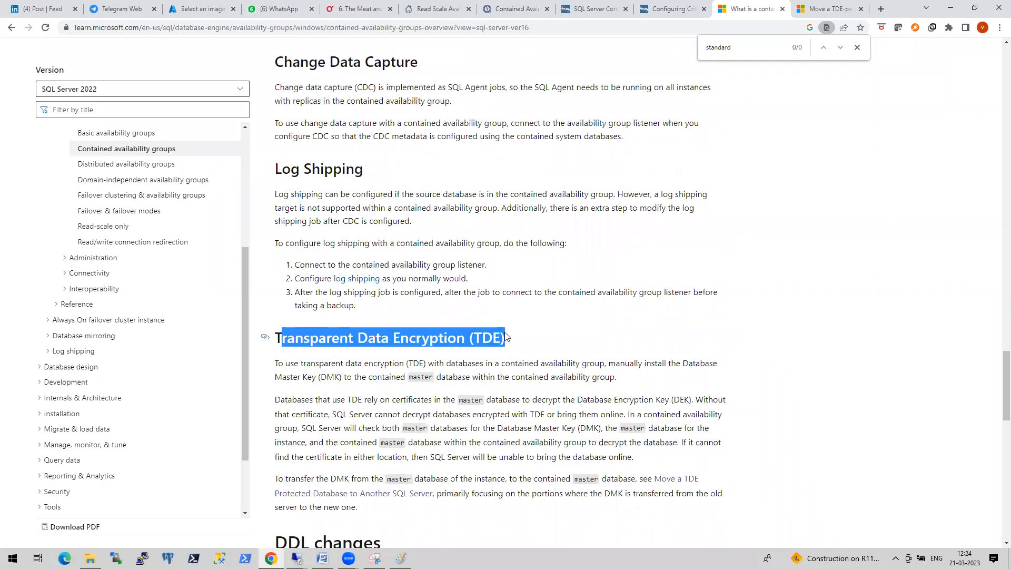
{"action": "scroll", "coordinate": [411, 312], "scroll_direction": "up", "scroll_amount": 6}
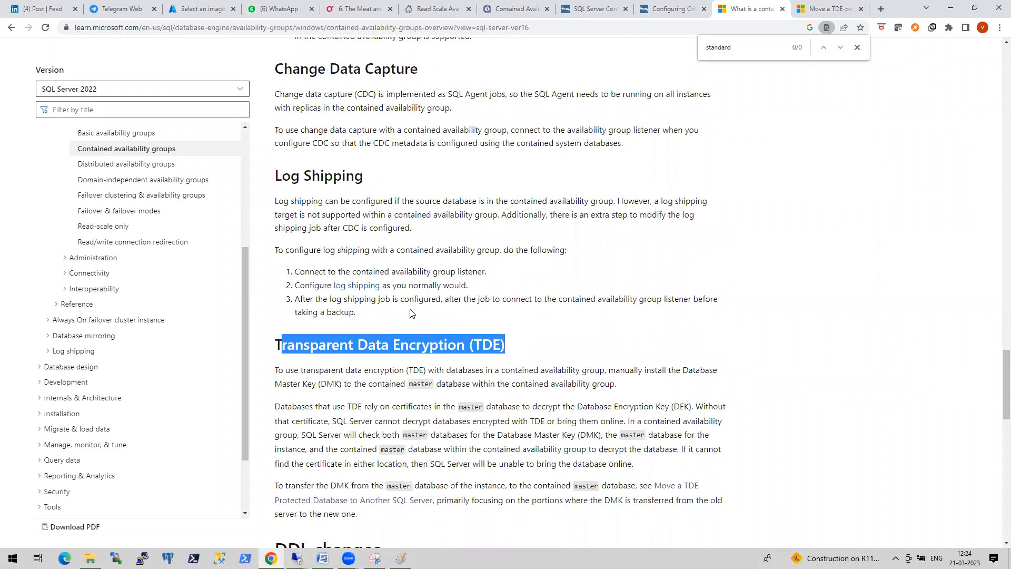
{"action": "scroll", "coordinate": [411, 312], "scroll_direction": "up", "scroll_amount": 5}
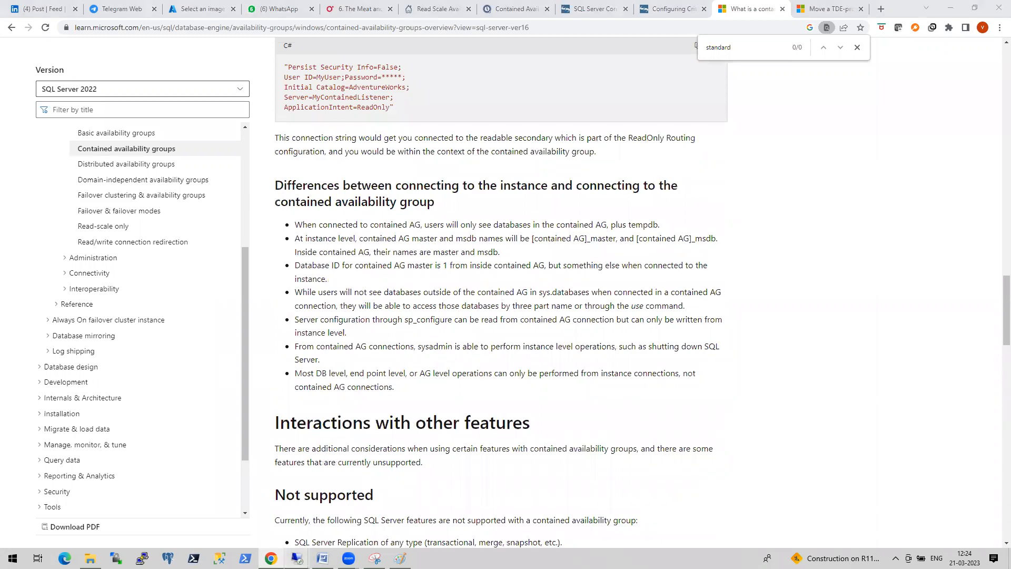
{"action": "mouse_move", "coordinate": [297, 557]}
{"action": "left_click", "coordinate": [263, 509]}
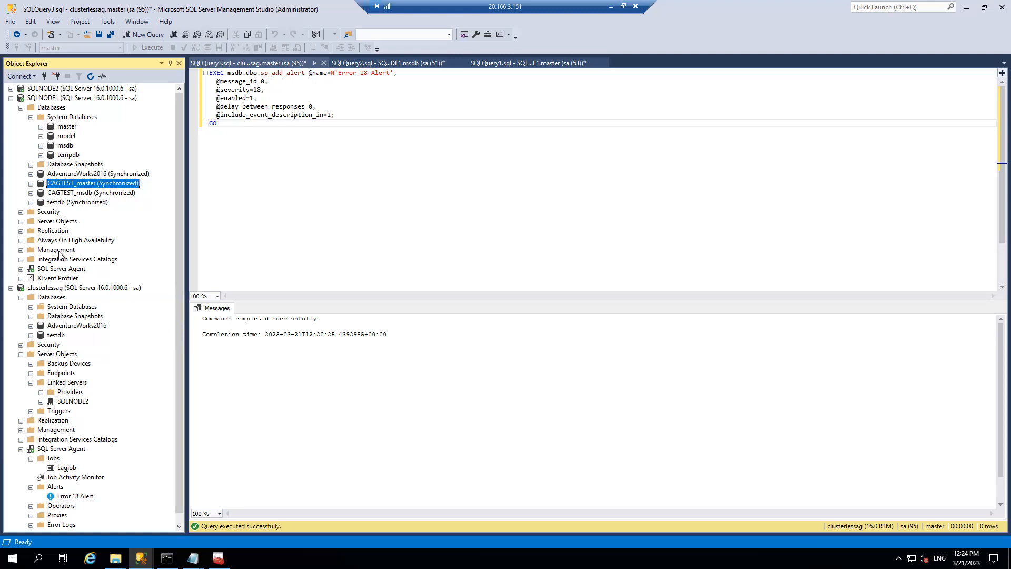
- Collapse the SQLNODE1 and clusterlessag trees and expand SQLNODE2
{"action": "left_click", "coordinate": [11, 99]}
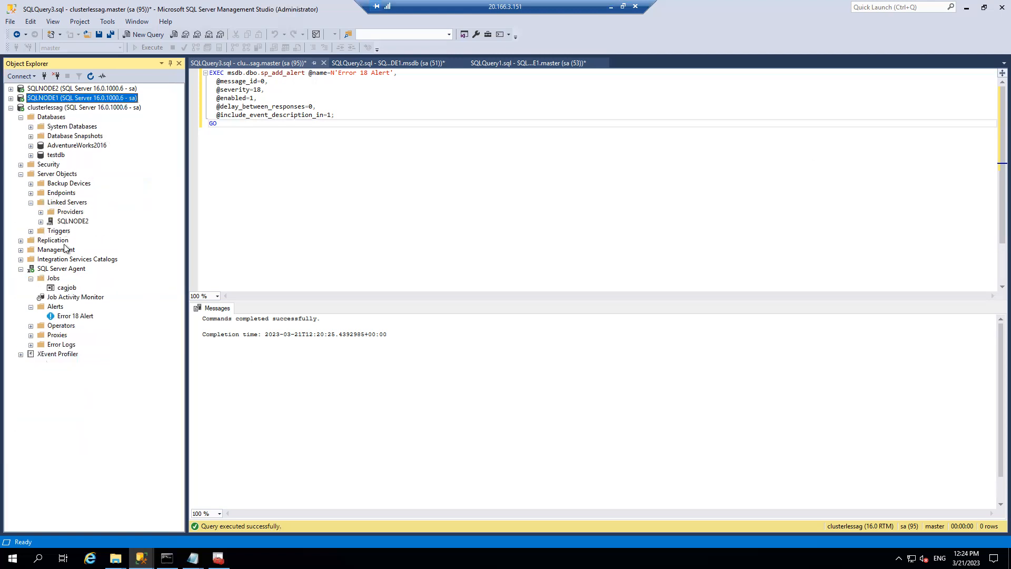
{"action": "left_click", "coordinate": [20, 269]}
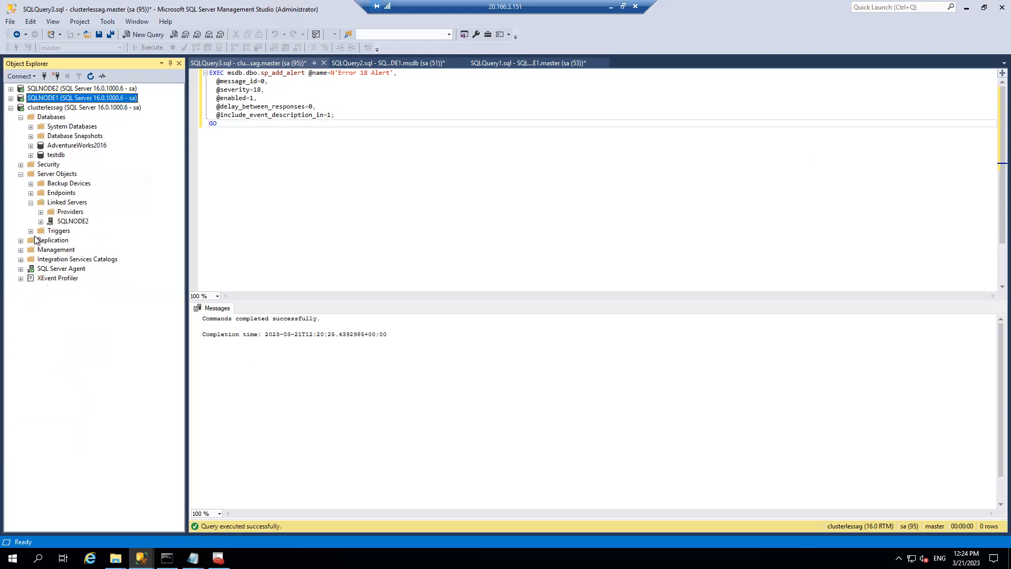
{"action": "left_click", "coordinate": [21, 174]}
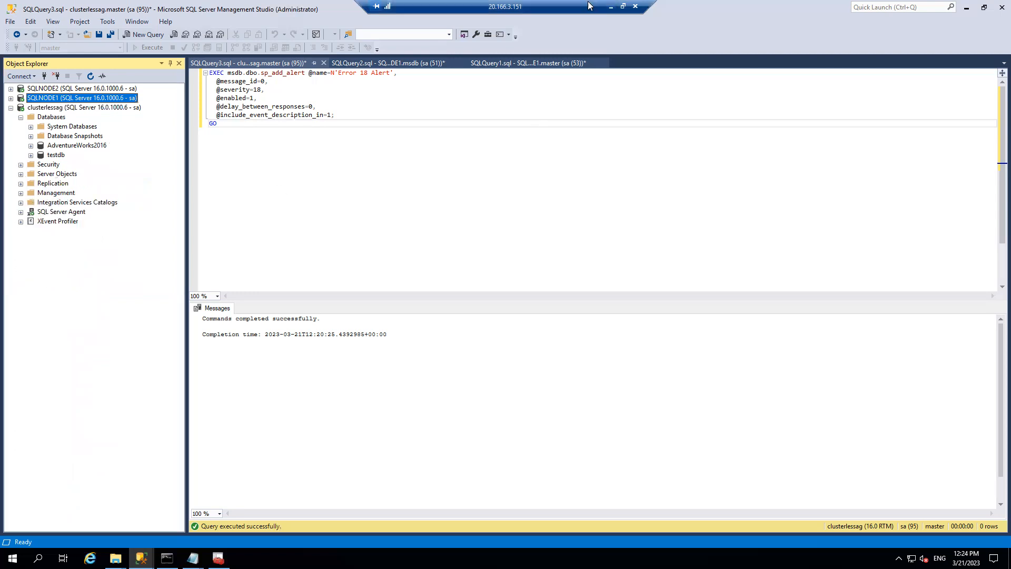
{"action": "left_click", "coordinate": [11, 88]}
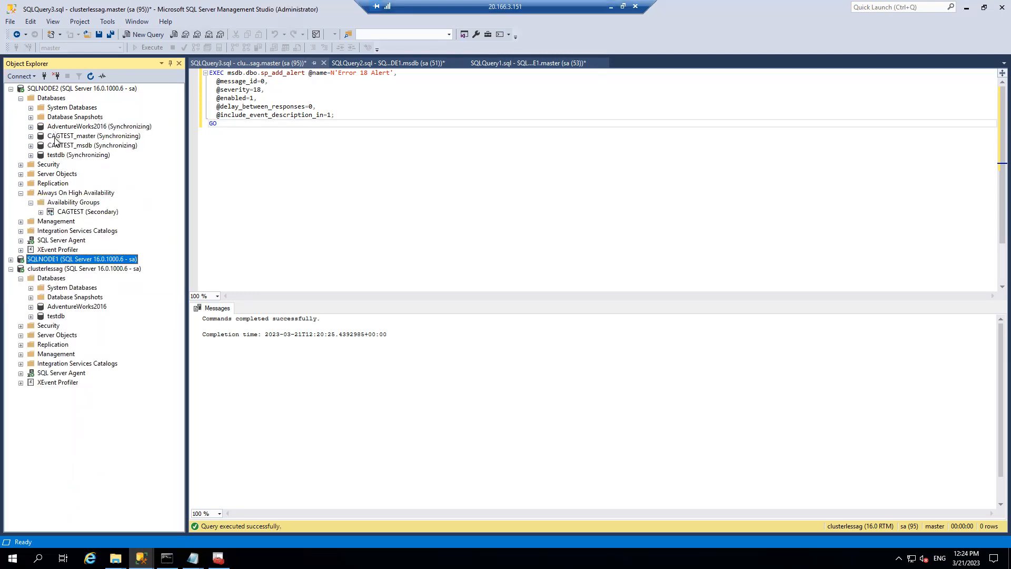
- Start a CAGTEST failover, cancel the connect prompt, and exit the wizard without failing over
{"action": "right_click", "coordinate": [68, 212]}
{"action": "left_click", "coordinate": [102, 229]}
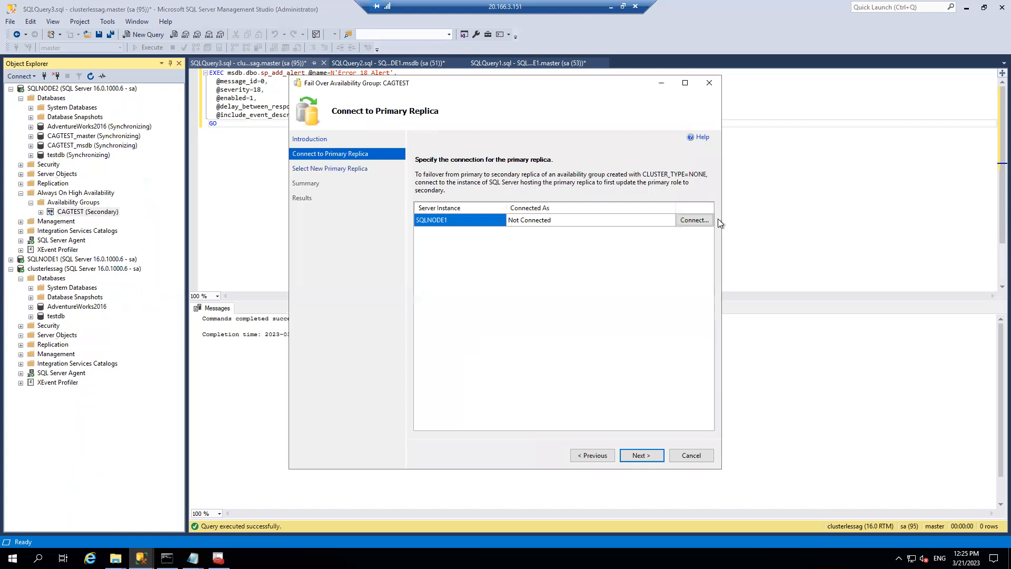
{"action": "left_click", "coordinate": [702, 224]}
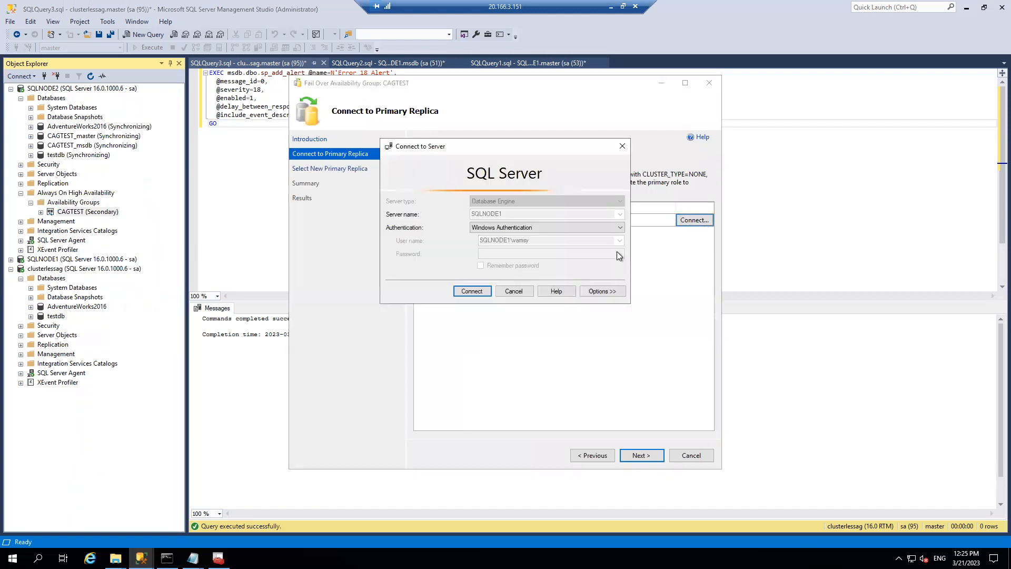
{"action": "left_click", "coordinate": [501, 229]}
{"action": "left_click", "coordinate": [482, 236]}
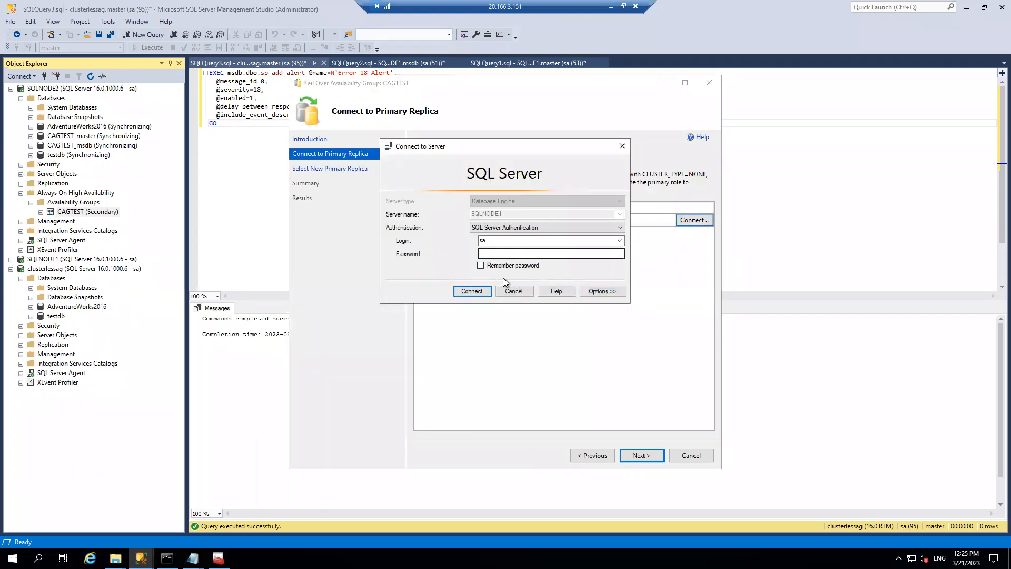
{"action": "left_click", "coordinate": [512, 290]}
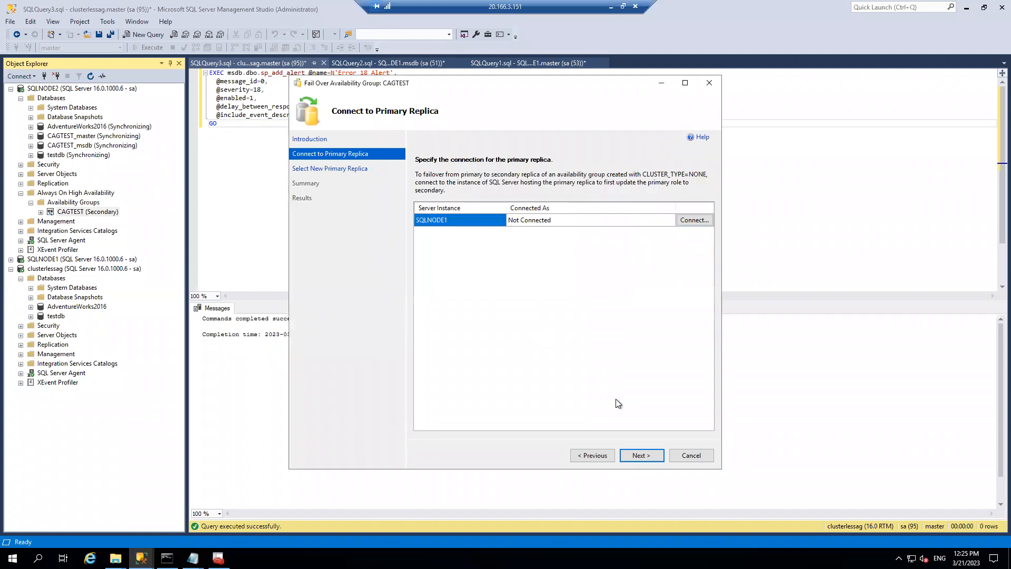
{"action": "left_click", "coordinate": [650, 455]}
{"action": "left_click", "coordinate": [691, 455]}
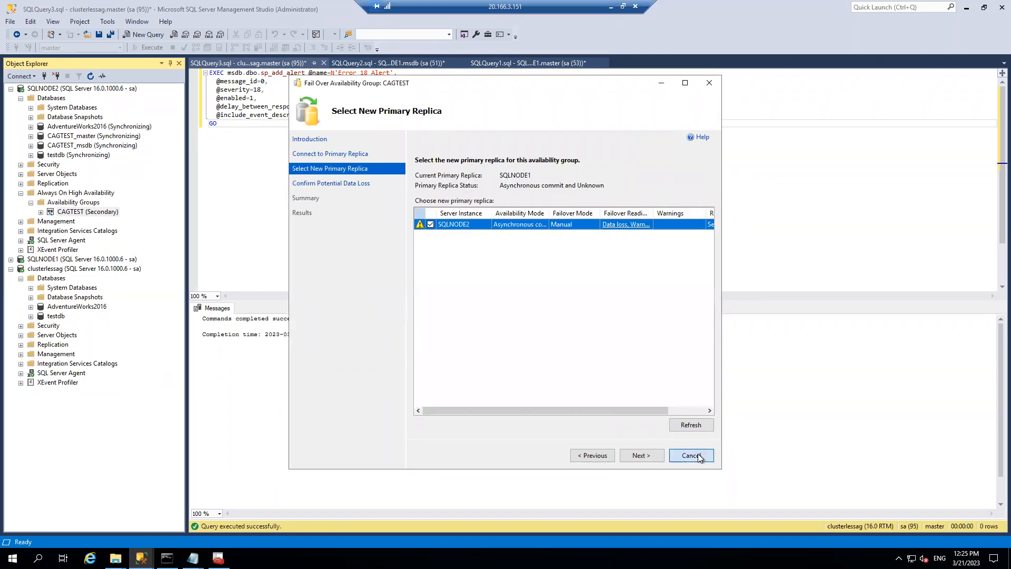
{"action": "left_click", "coordinate": [554, 318]}
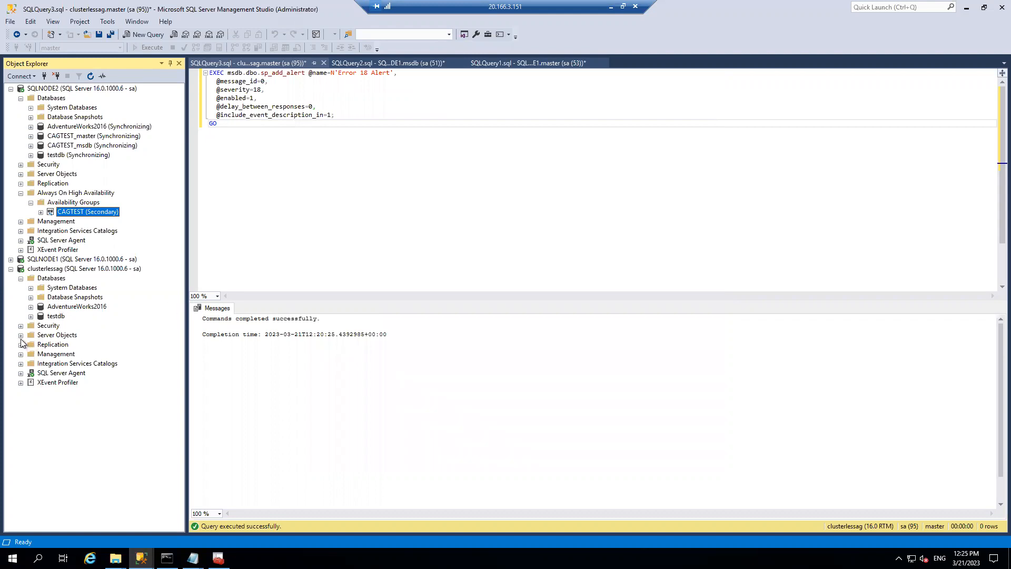
- Open the properties of the CAGTEST availability group on SQLNODE1
{"action": "left_click", "coordinate": [11, 269]}
{"action": "left_click", "coordinate": [12, 260]}
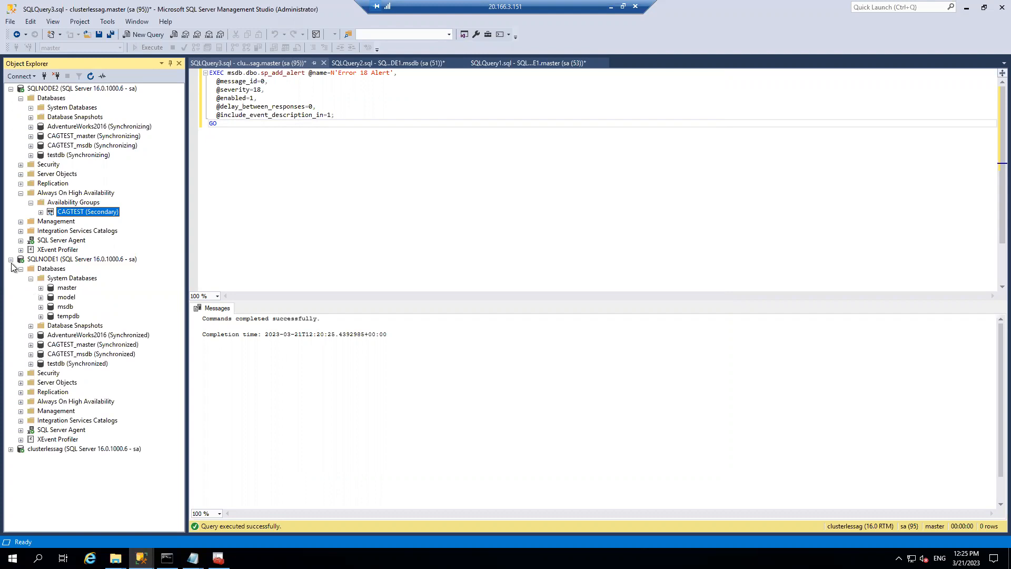
{"action": "left_click", "coordinate": [21, 402]}
{"action": "left_click", "coordinate": [31, 411]}
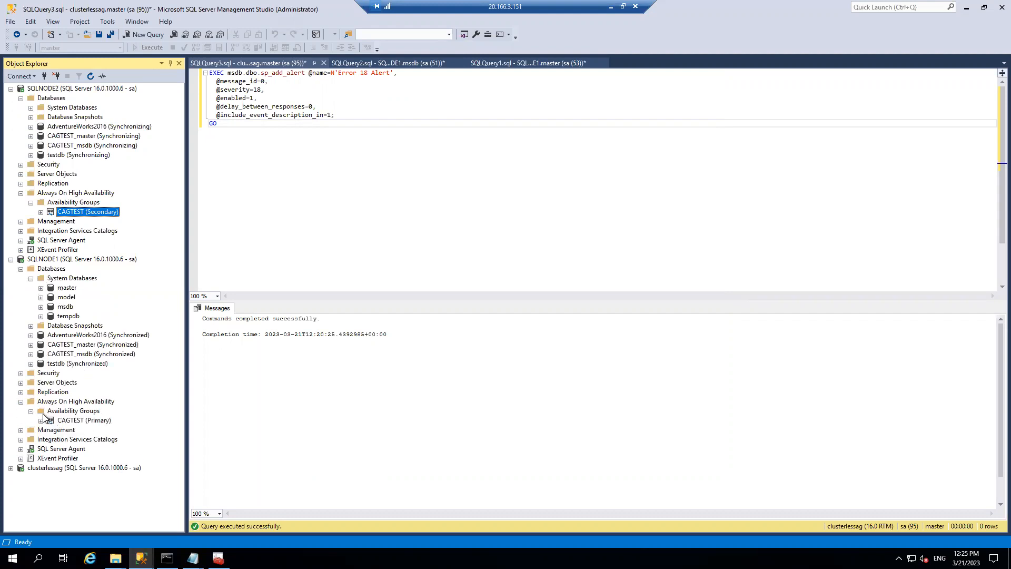
{"action": "left_click", "coordinate": [82, 421]}
{"action": "right_click", "coordinate": [82, 420]}
{"action": "left_click", "coordinate": [116, 529]}
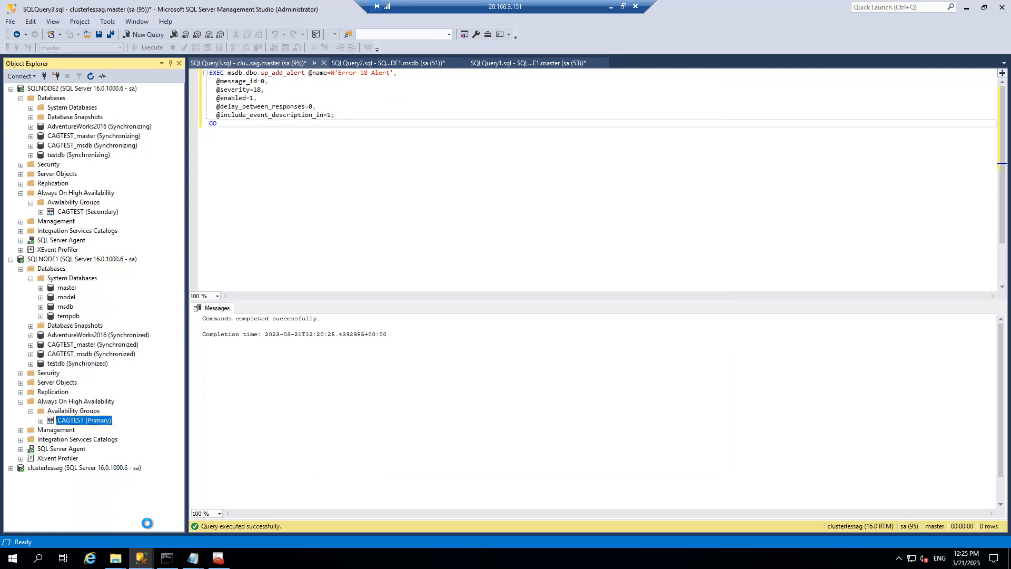
- Set both SQLNODE1 and SQLNODE2 availability modes to Synchronous commit and apply
{"action": "left_click", "coordinate": [570, 353]}
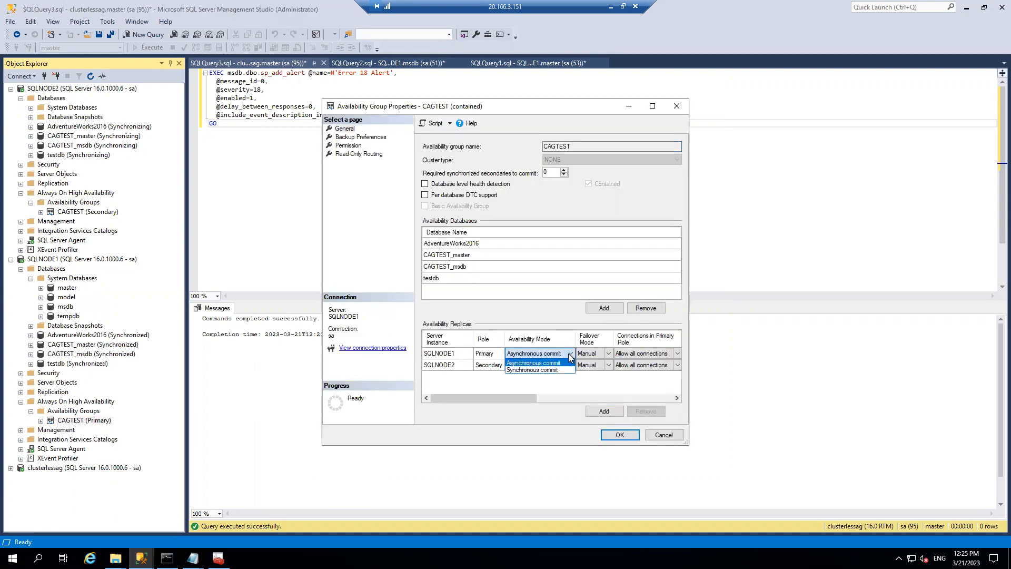
{"action": "left_click", "coordinate": [538, 370]}
{"action": "left_click", "coordinate": [571, 365]}
{"action": "left_click", "coordinate": [570, 365]}
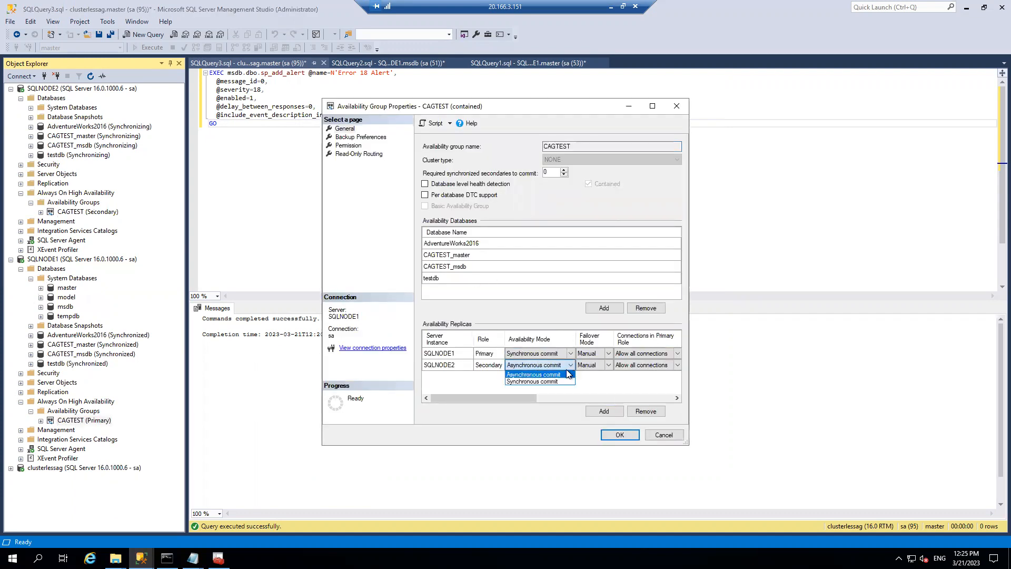
{"action": "left_click", "coordinate": [538, 382]}
{"action": "left_click", "coordinate": [599, 365]}
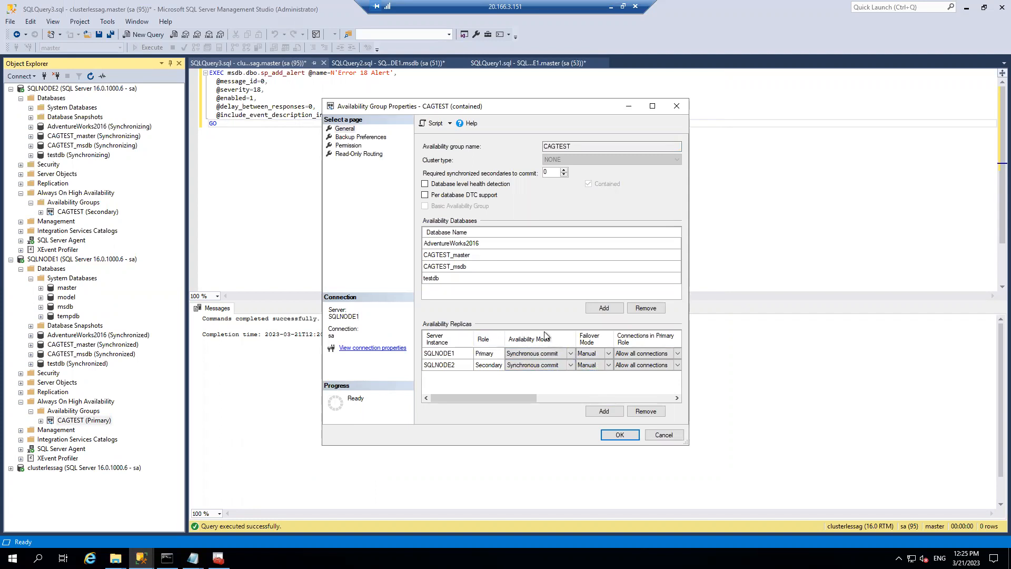
{"action": "left_click", "coordinate": [624, 434]}
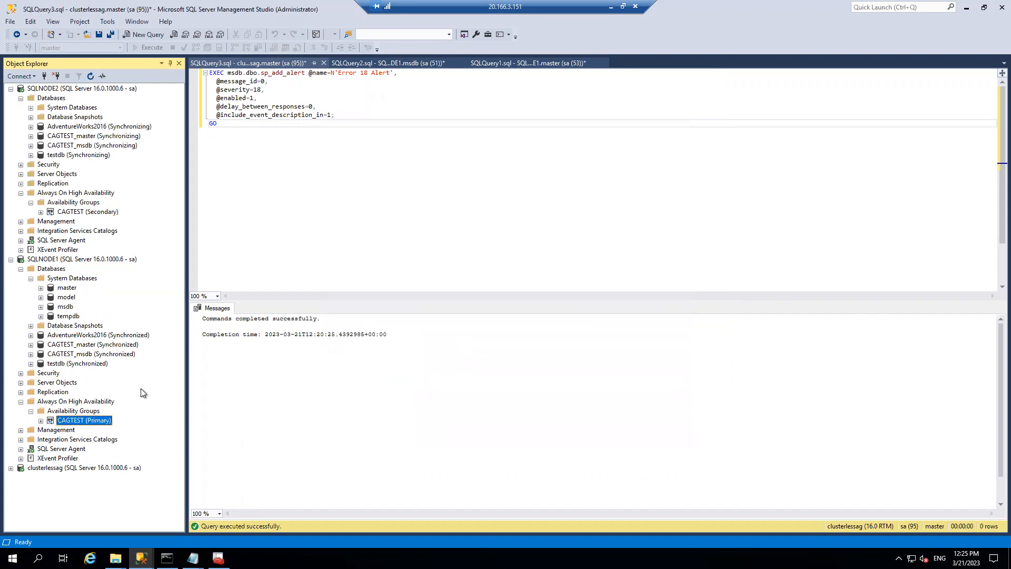
- View and close the CAGTEST dashboard, then refresh SQLNODE2's database list
{"action": "right_click", "coordinate": [96, 421]}
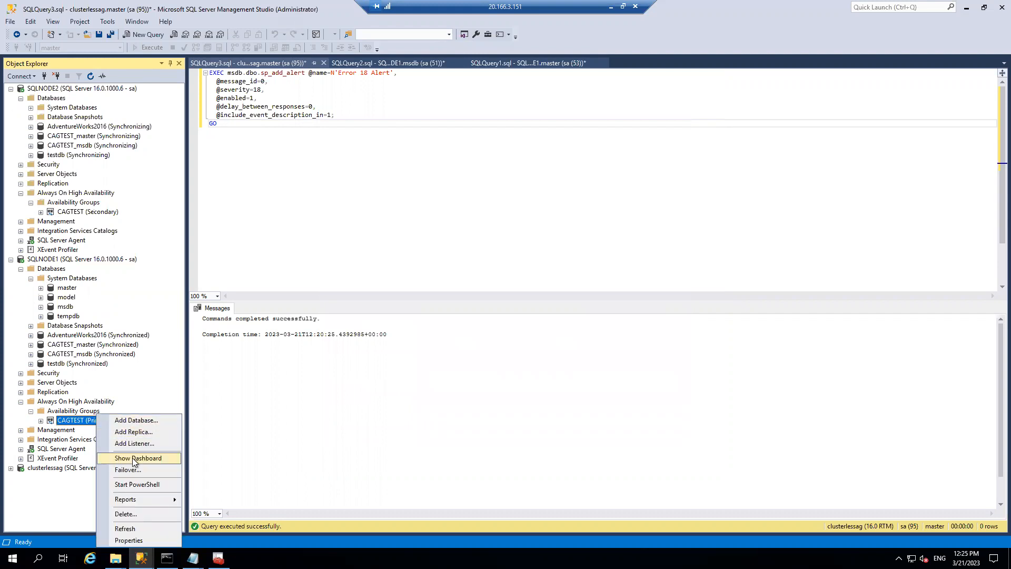
{"action": "left_click", "coordinate": [132, 457]}
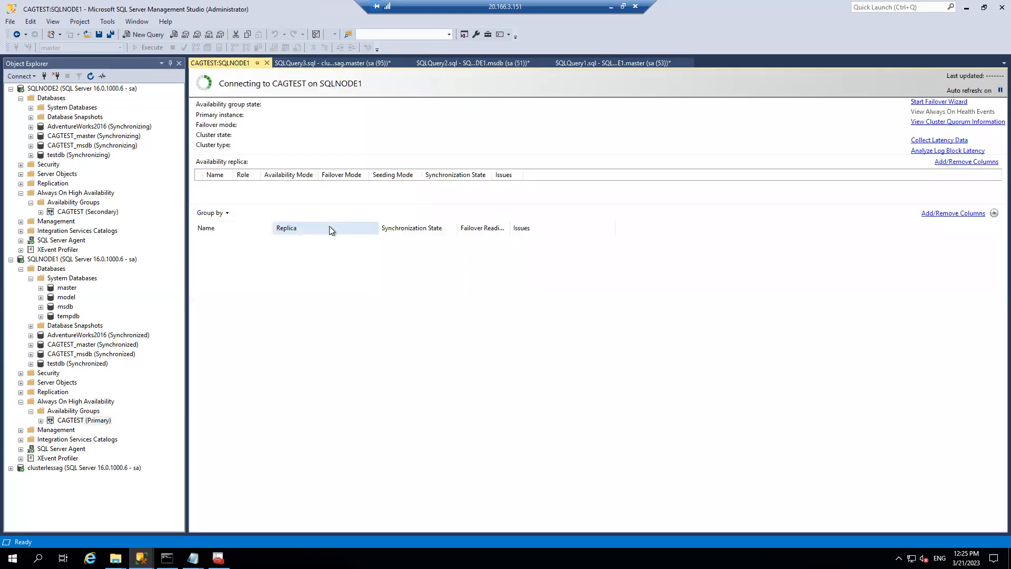
{"action": "left_click", "coordinate": [267, 63]}
{"action": "right_click", "coordinate": [58, 100]}
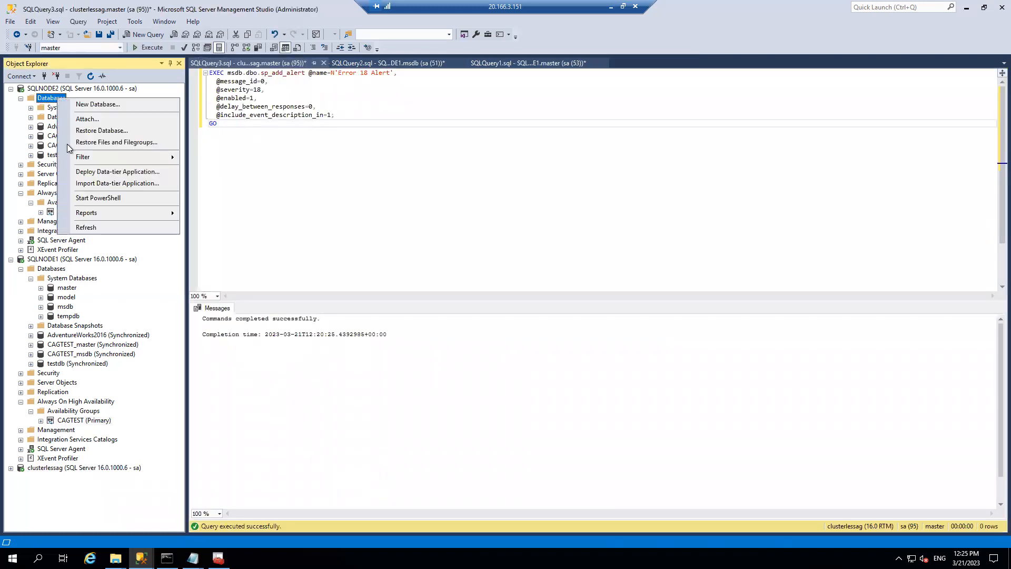
{"action": "left_click", "coordinate": [92, 228]}
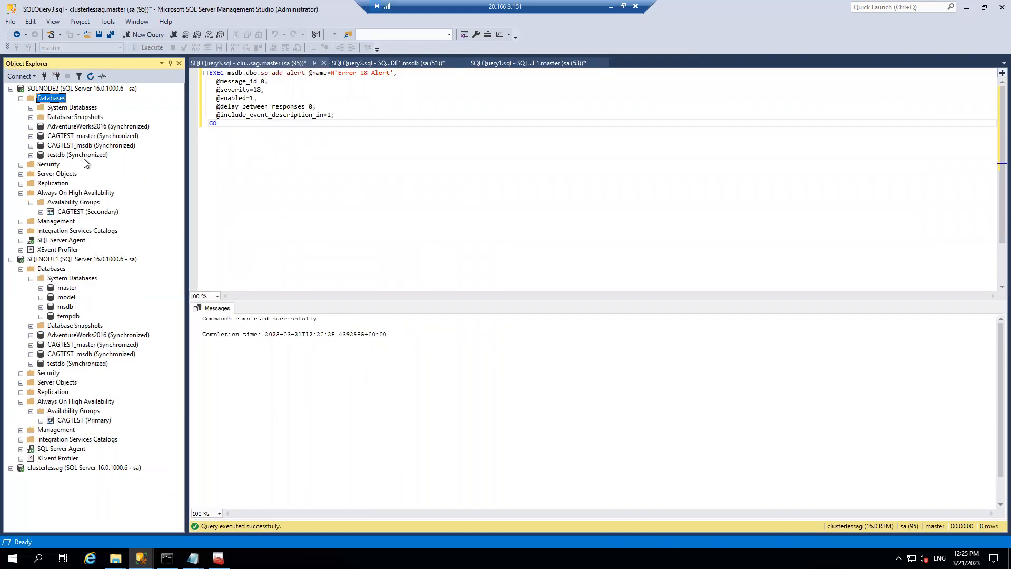
{"action": "left_click", "coordinate": [30, 345]}
{"action": "left_click", "coordinate": [41, 364]}
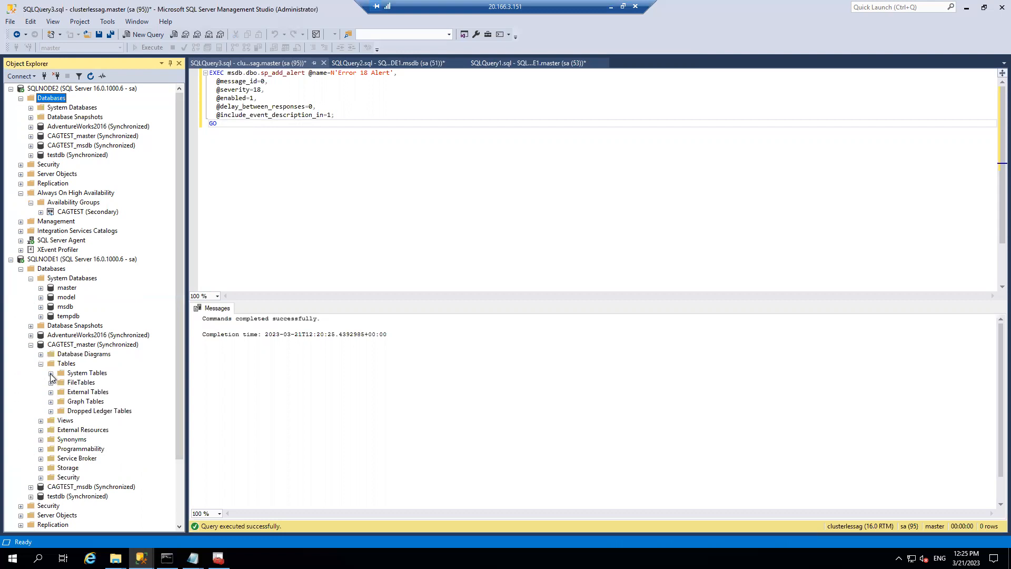
{"action": "left_click", "coordinate": [51, 374]}
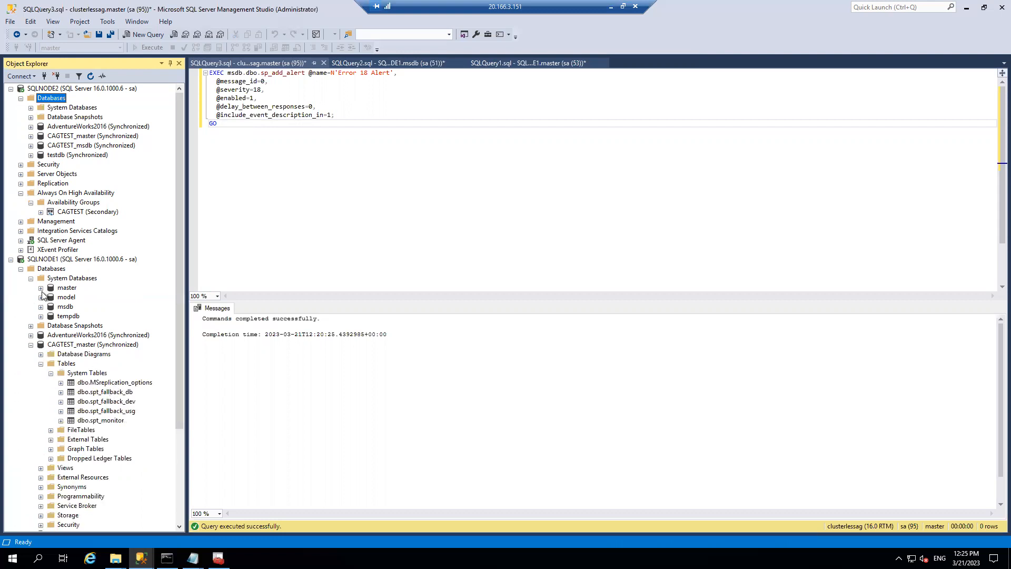
{"action": "left_click", "coordinate": [41, 288]}
{"action": "left_click", "coordinate": [51, 298]}
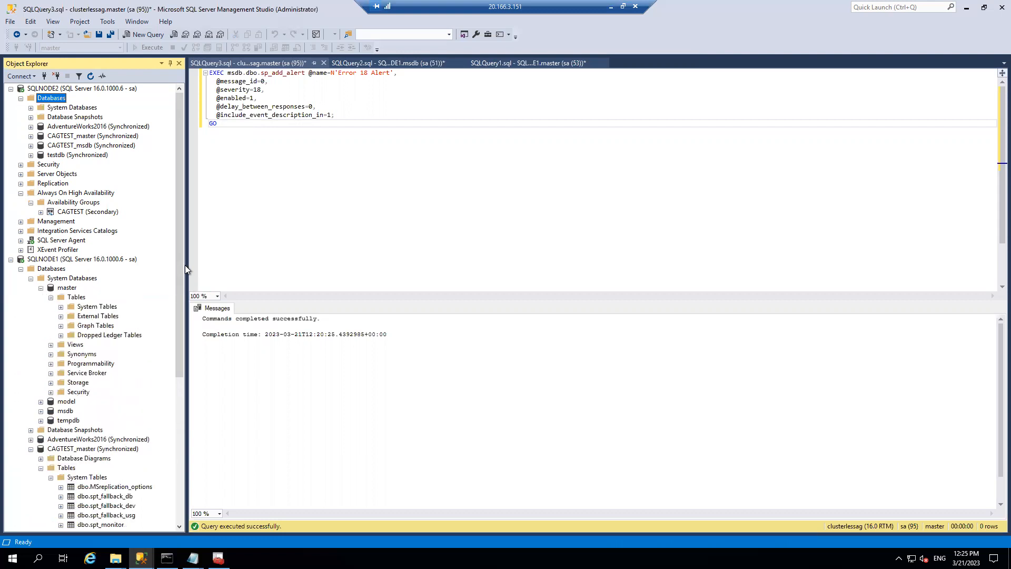
{"action": "left_click", "coordinate": [61, 307]}
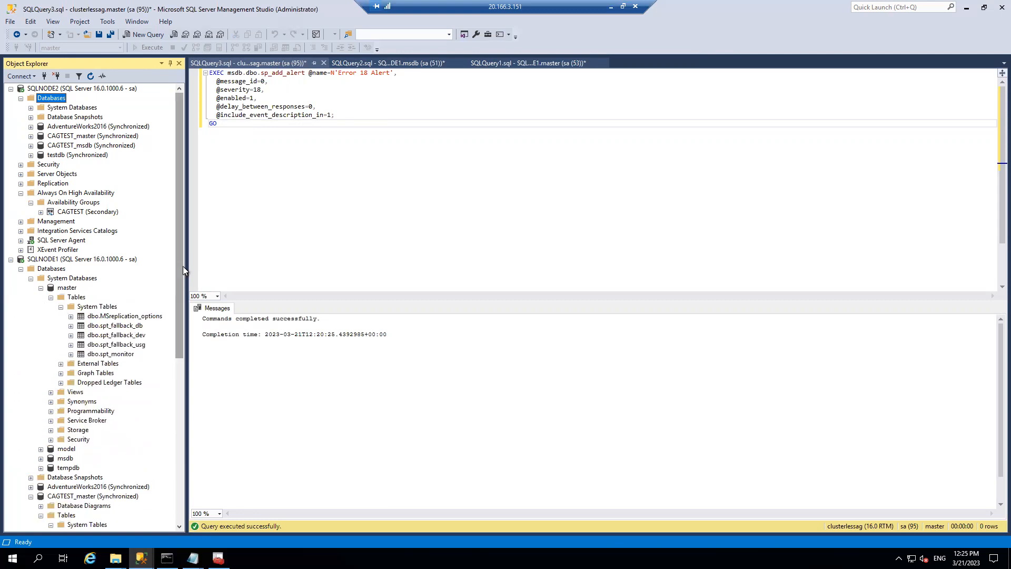
{"action": "left_click_drag", "start_coordinate": [187, 264], "coordinate": [246, 348]}
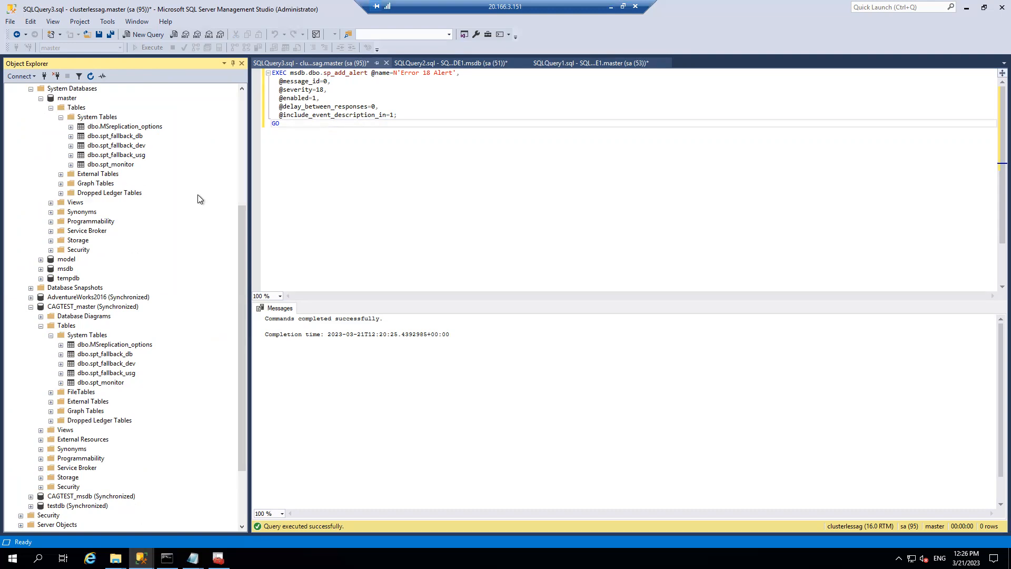
{"action": "left_click_drag", "start_coordinate": [242, 217], "coordinate": [244, 196]}
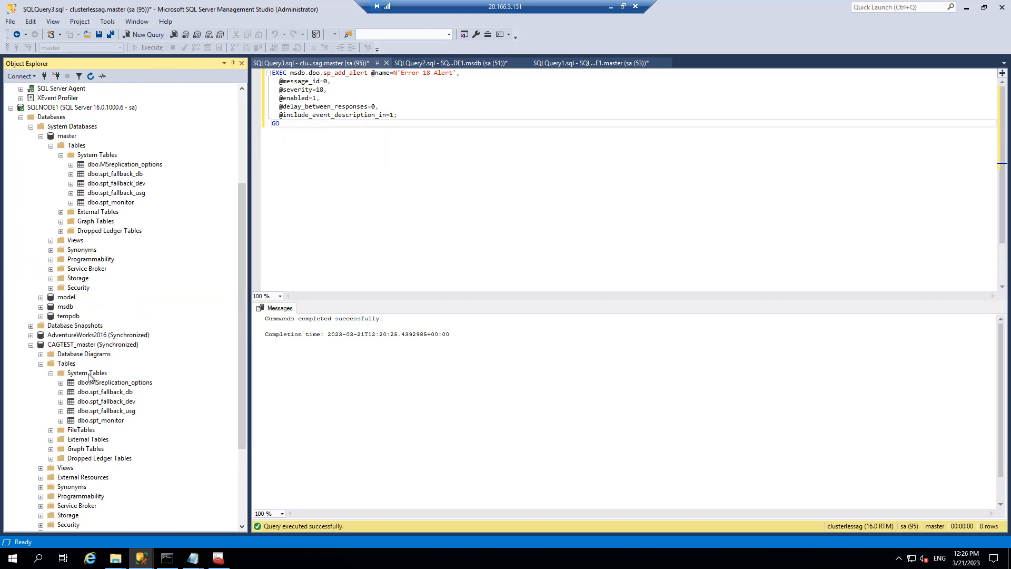
{"action": "left_click", "coordinate": [41, 138]}
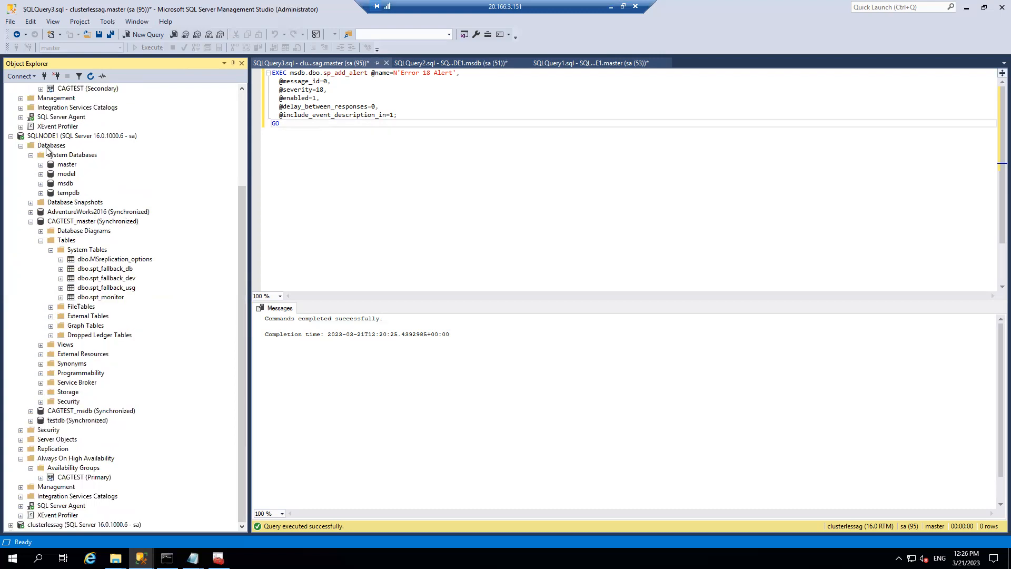
- Expand SQLNODE2's System Databases and list msdb's system tables
{"action": "left_click", "coordinate": [31, 222]}
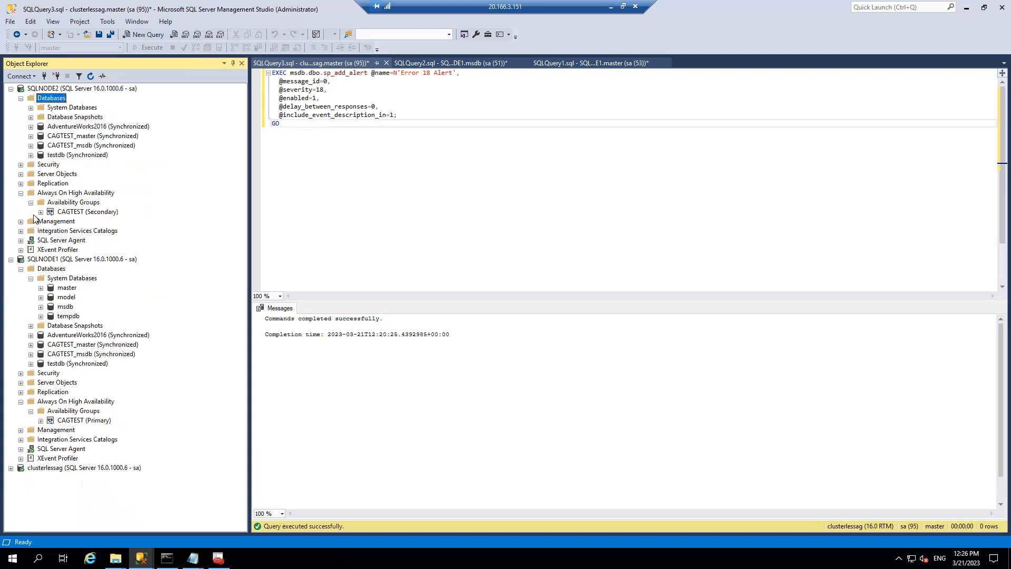
{"action": "left_click", "coordinate": [31, 107]}
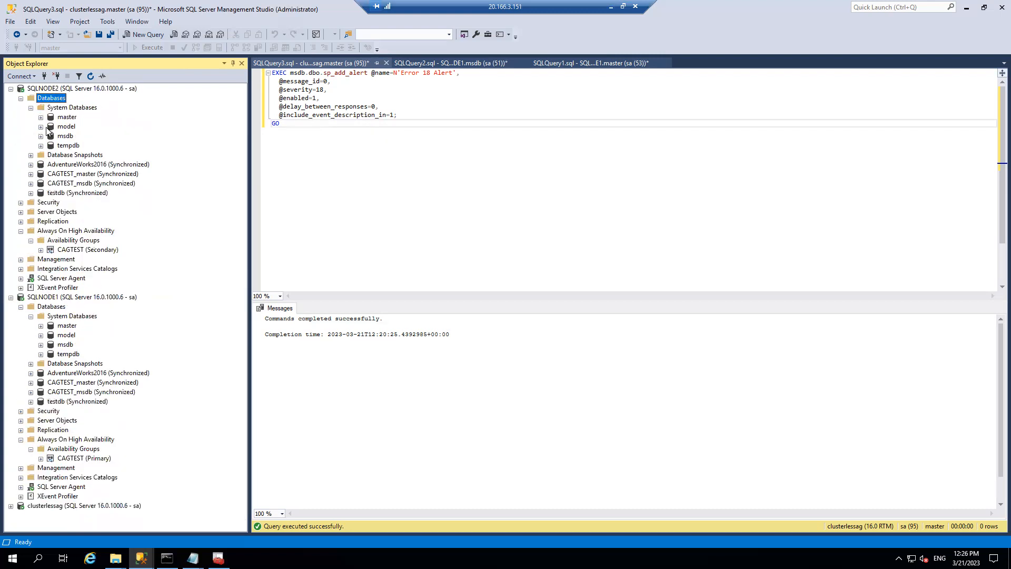
{"action": "left_click", "coordinate": [40, 136]}
{"action": "left_click", "coordinate": [51, 146]}
{"action": "left_click", "coordinate": [61, 155]}
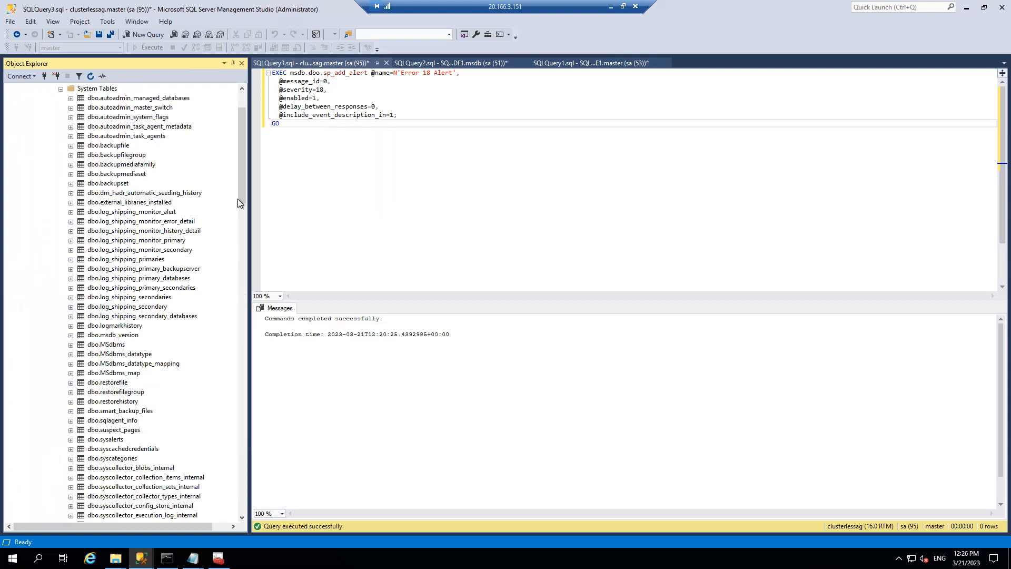
{"action": "left_click_drag", "start_coordinate": [238, 198], "coordinate": [236, 439]}
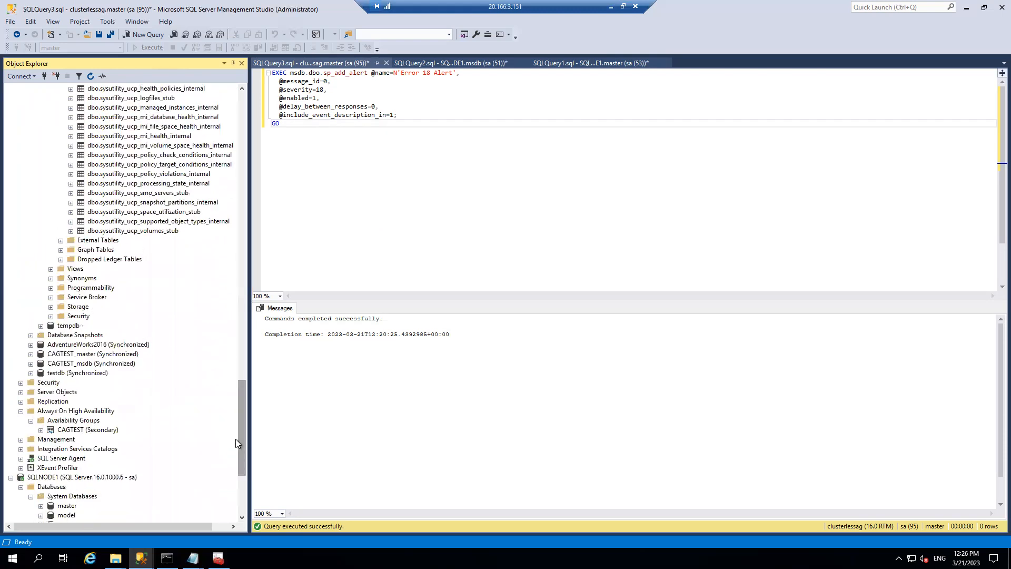
- List CAGTEST_msdb's system tables for comparison, then collapse msdb and CAGTEST_msdb
{"action": "left_click", "coordinate": [30, 364]}
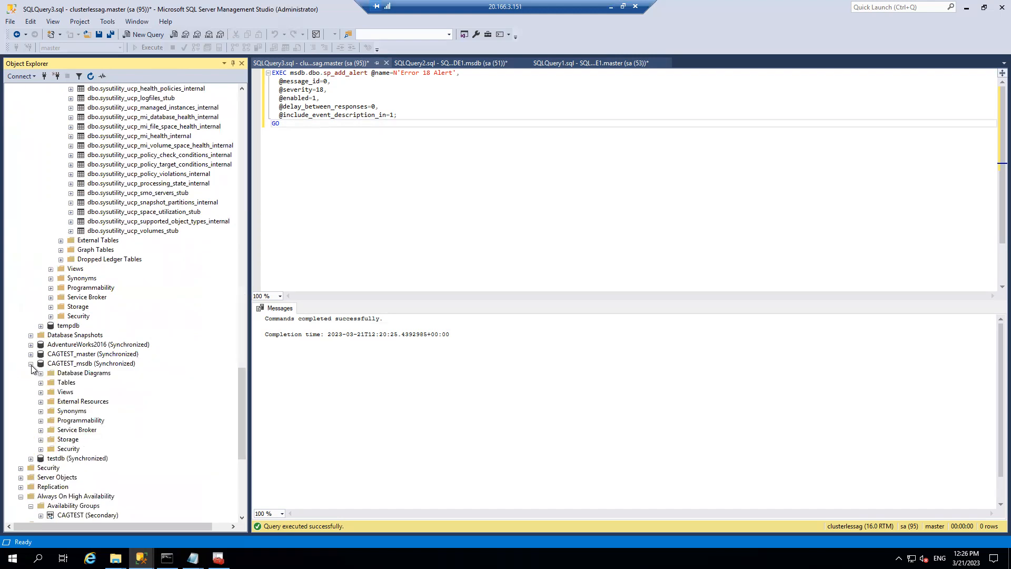
{"action": "left_click", "coordinate": [41, 382]}
{"action": "left_click", "coordinate": [51, 392]}
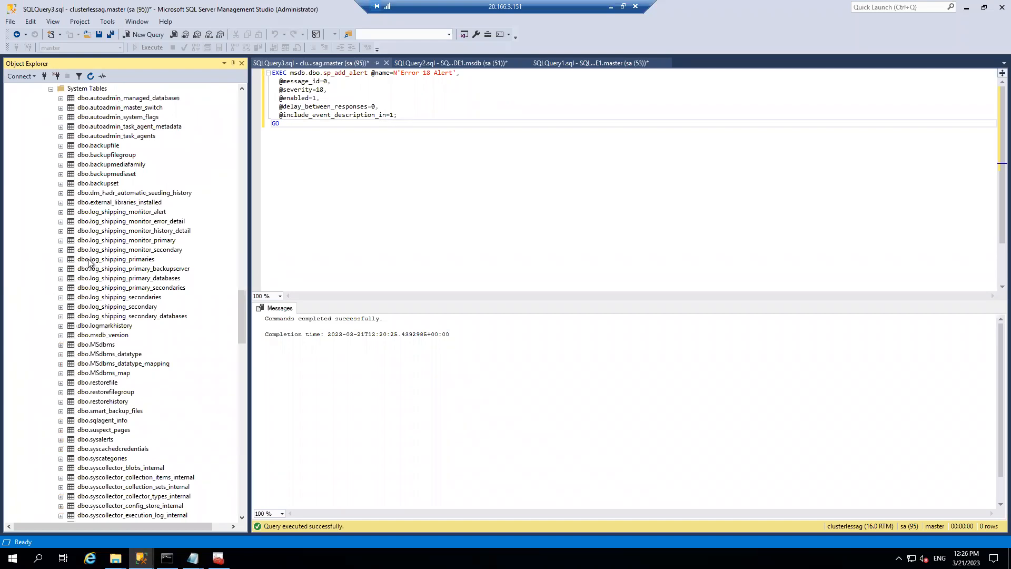
{"action": "left_click_drag", "start_coordinate": [238, 308], "coordinate": [257, 149]}
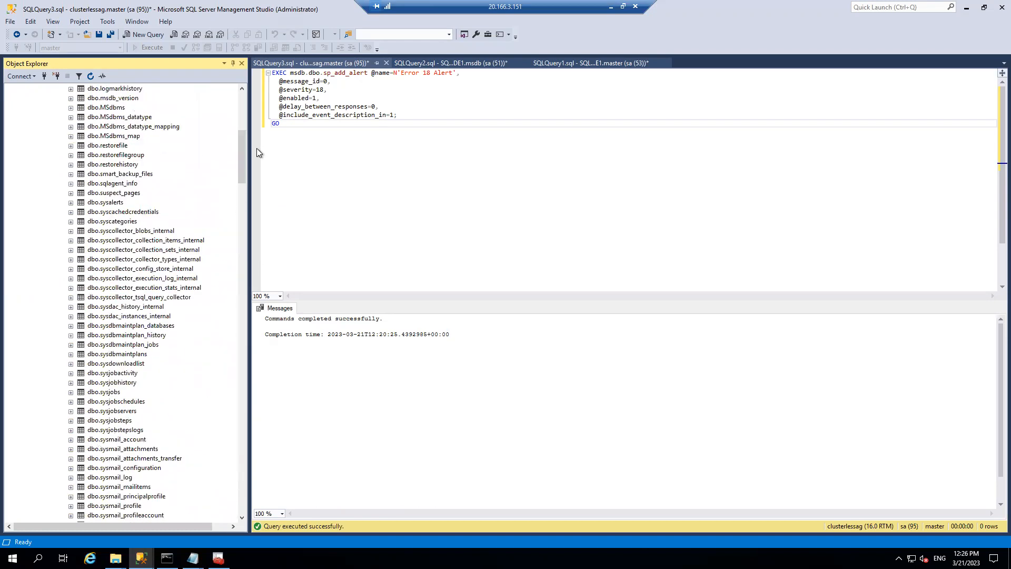
{"action": "left_click_drag", "start_coordinate": [242, 145], "coordinate": [242, 128]}
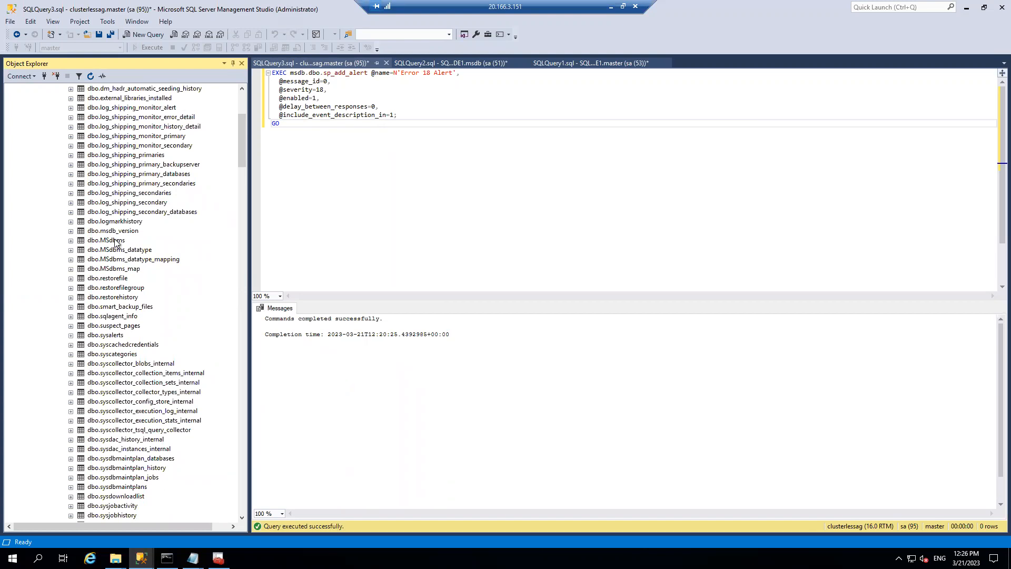
{"action": "left_click_drag", "start_coordinate": [245, 137], "coordinate": [246, 115]}
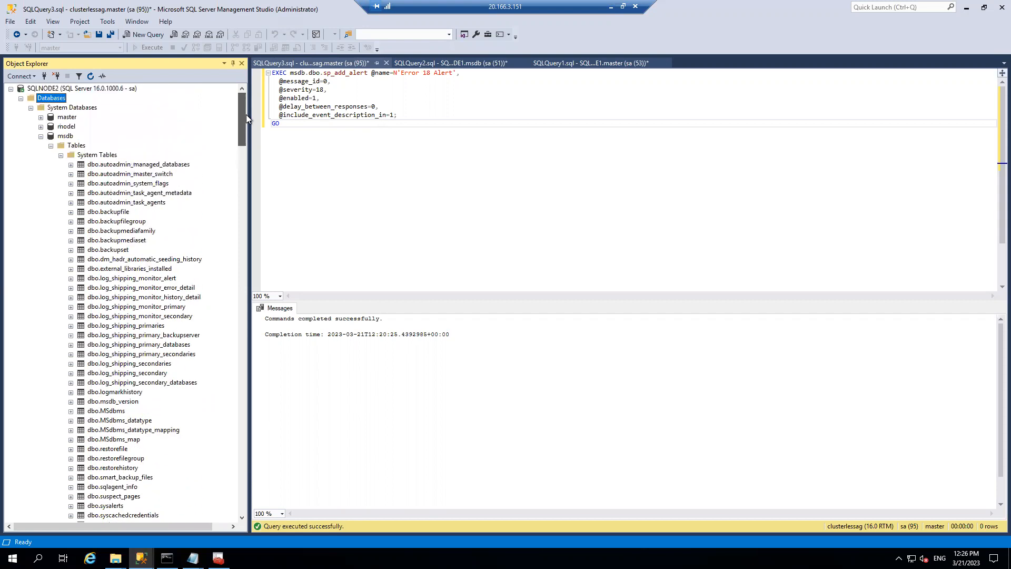
{"action": "left_click", "coordinate": [41, 136]}
{"action": "left_click", "coordinate": [30, 183]}
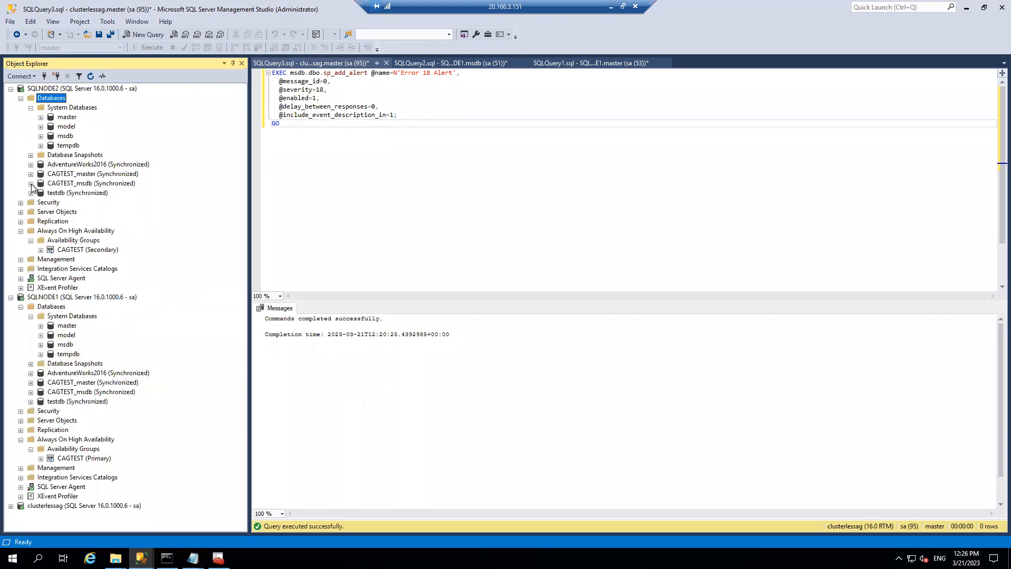
{"action": "right_click", "coordinate": [83, 249]}
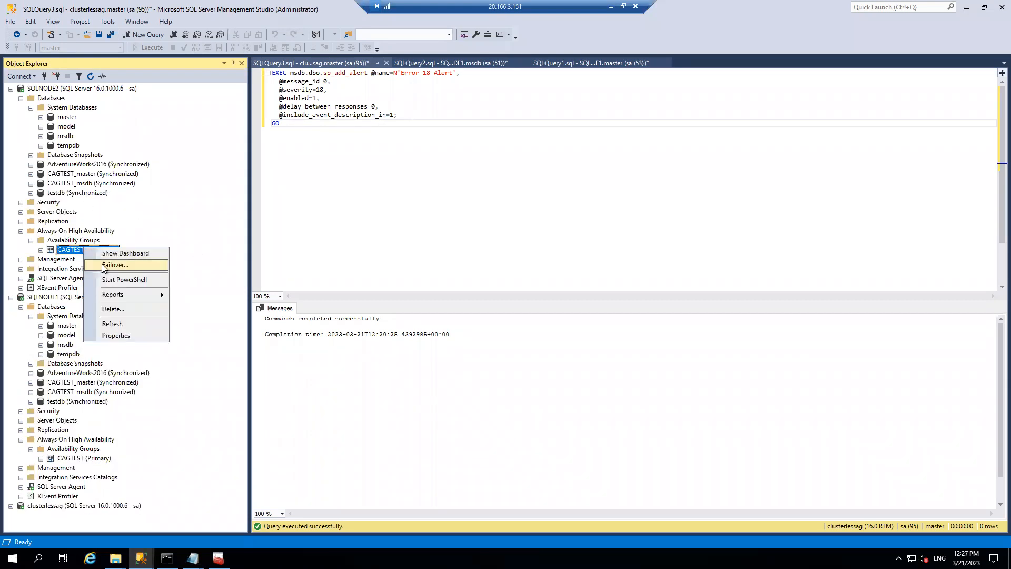
{"action": "left_click", "coordinate": [103, 265]}
{"action": "left_click", "coordinate": [657, 459]}
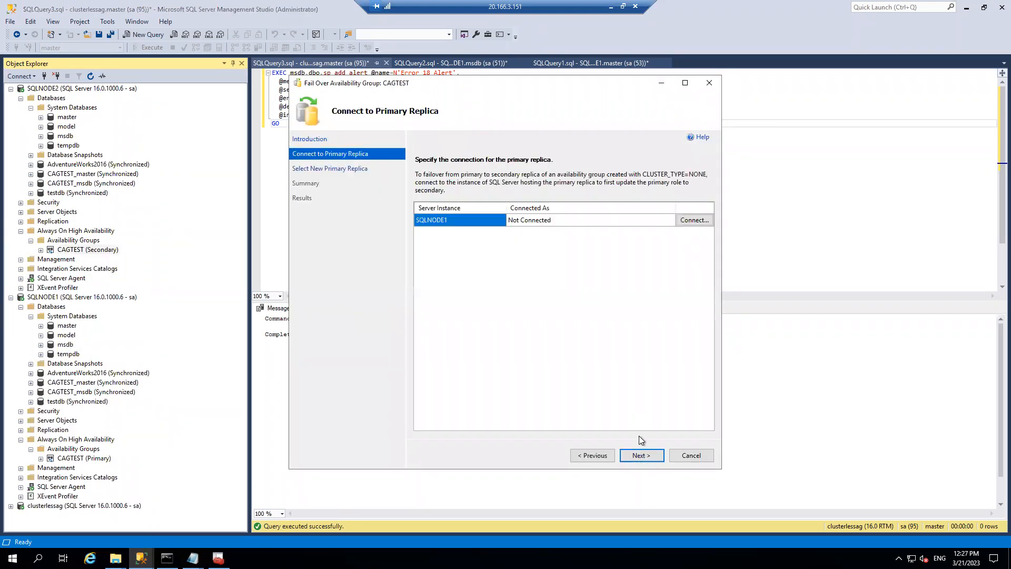
{"action": "left_click", "coordinate": [694, 220]}
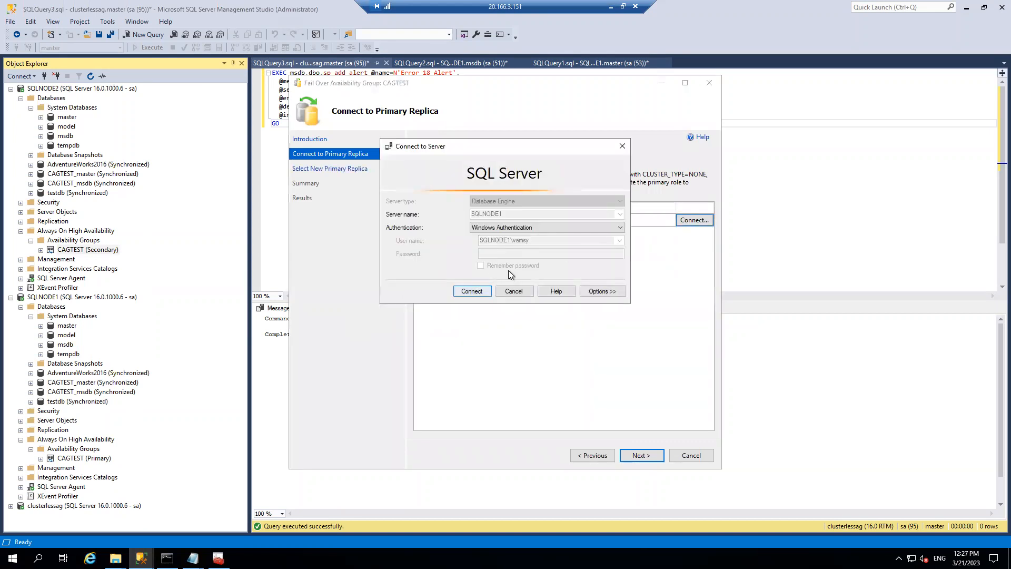
{"action": "left_click", "coordinate": [504, 229]}
{"action": "left_click", "coordinate": [504, 242]}
{"action": "left_click", "coordinate": [493, 254]}
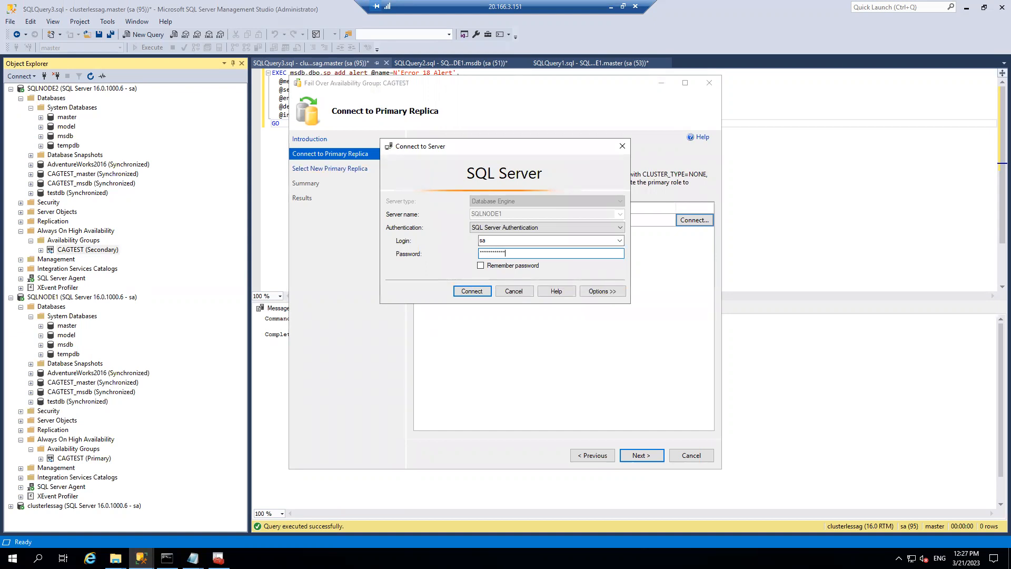
{"action": "left_click", "coordinate": [472, 291]}
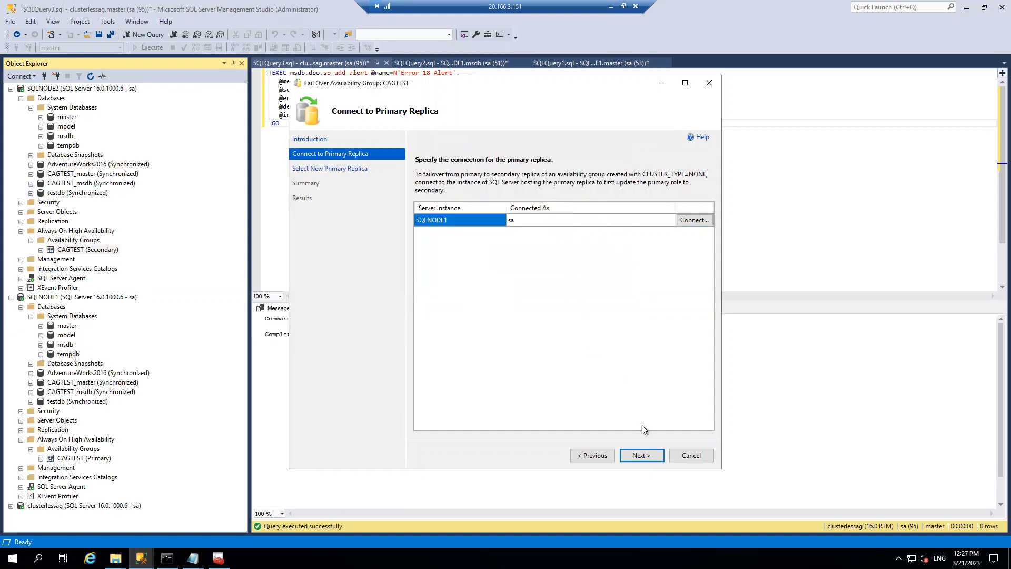
{"action": "left_click", "coordinate": [642, 455]}
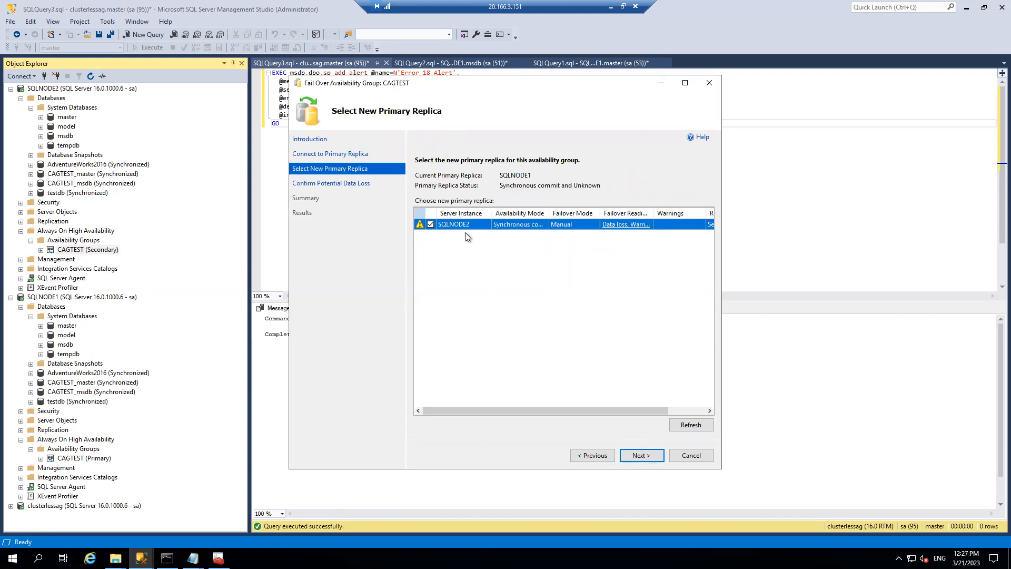
{"action": "left_click", "coordinate": [684, 84]}
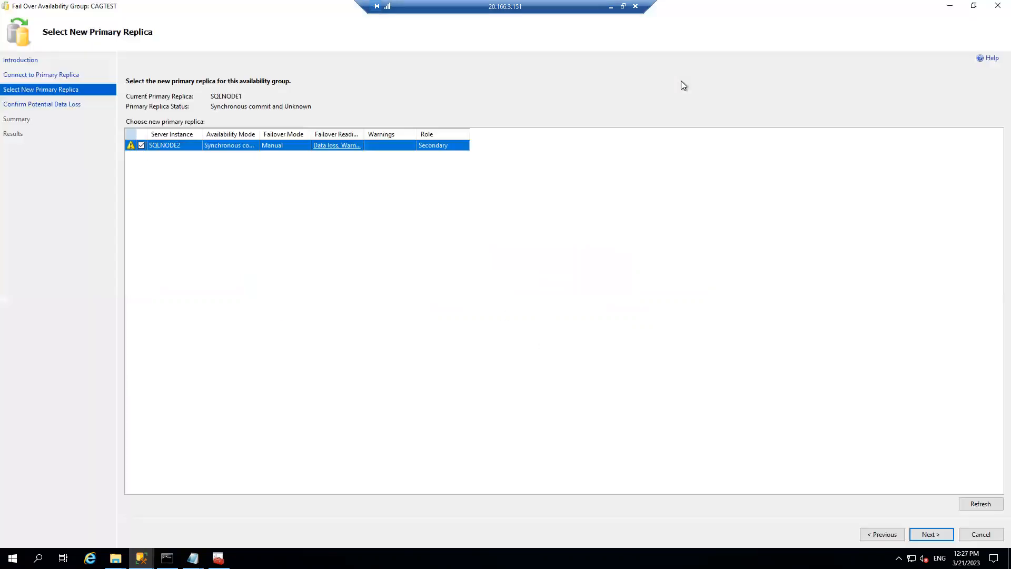
{"action": "left_click", "coordinate": [337, 147]}
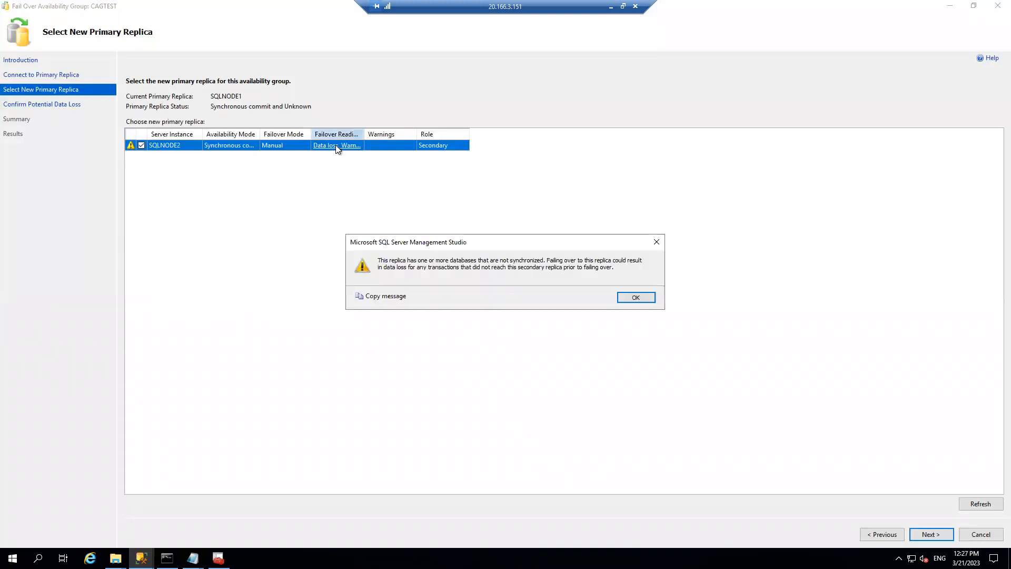
{"action": "left_click", "coordinate": [626, 295]}
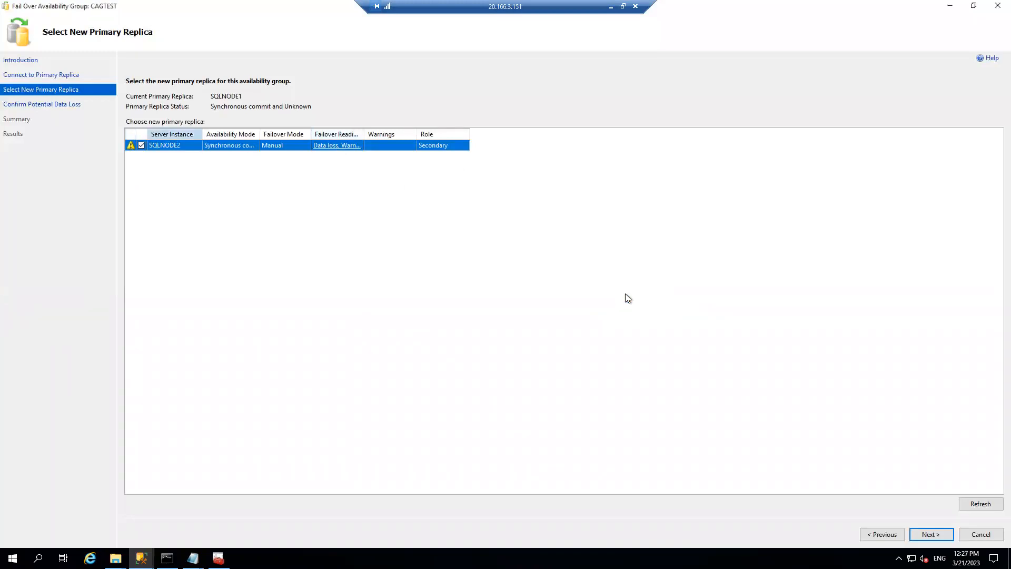
{"action": "left_click", "coordinate": [975, 504]}
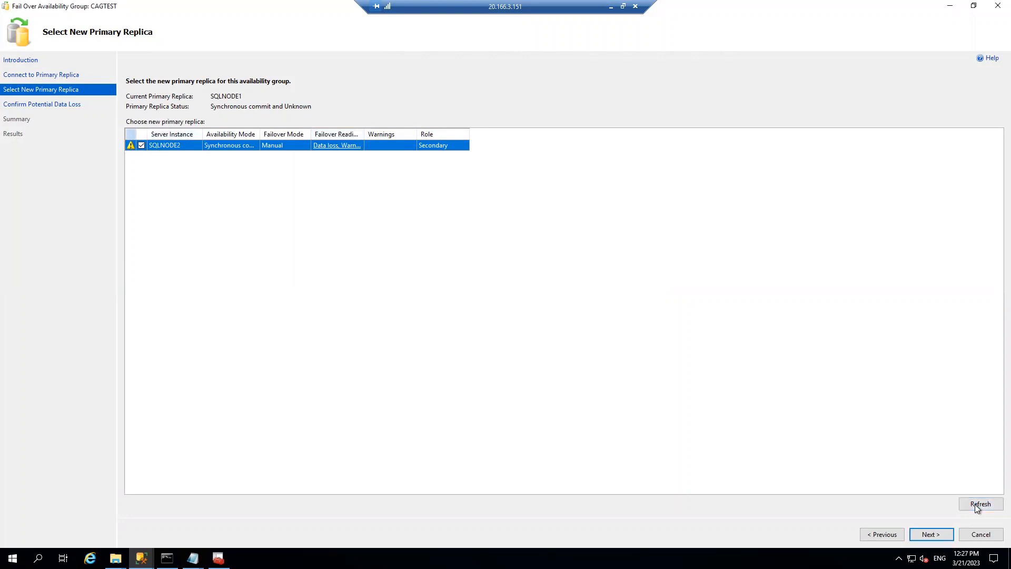
{"action": "left_click", "coordinate": [972, 534]}
{"action": "left_click", "coordinate": [537, 317]}
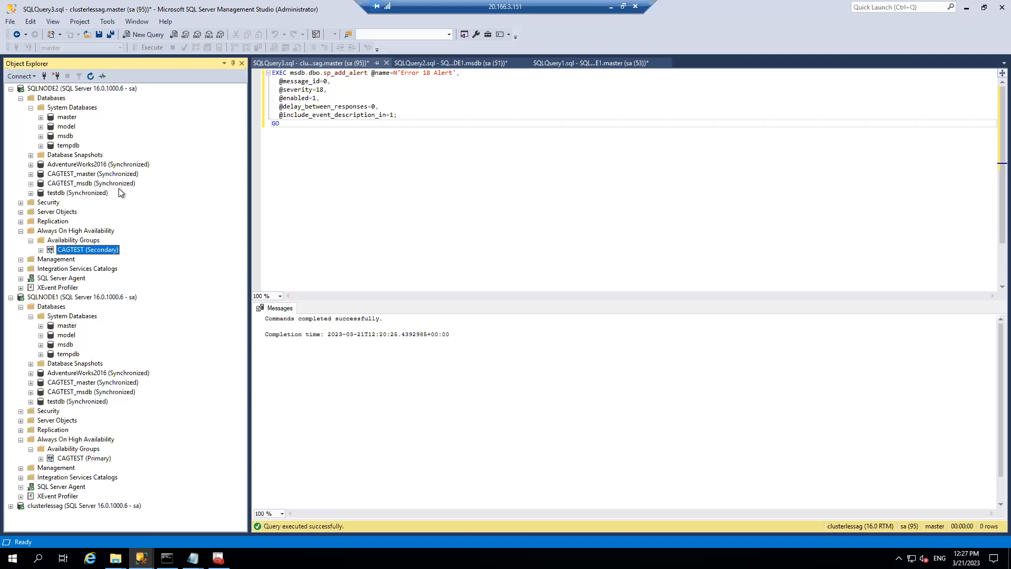
- Open the SQLNODE1 availability groups dashboard and briefly view the CAGTEST dashboard
{"action": "right_click", "coordinate": [83, 448]}
{"action": "left_click", "coordinate": [113, 481]}
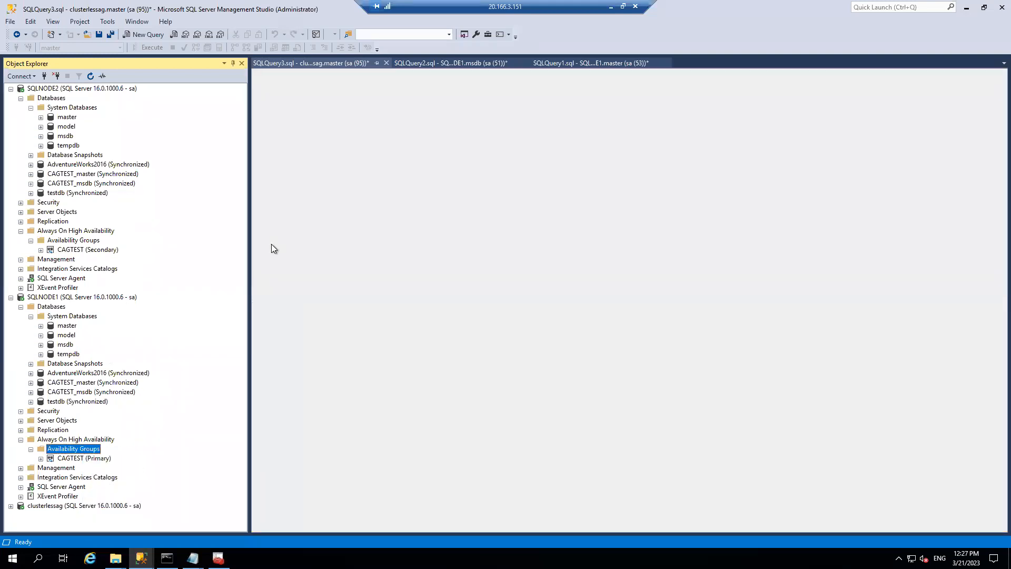
{"action": "left_click", "coordinate": [284, 129]}
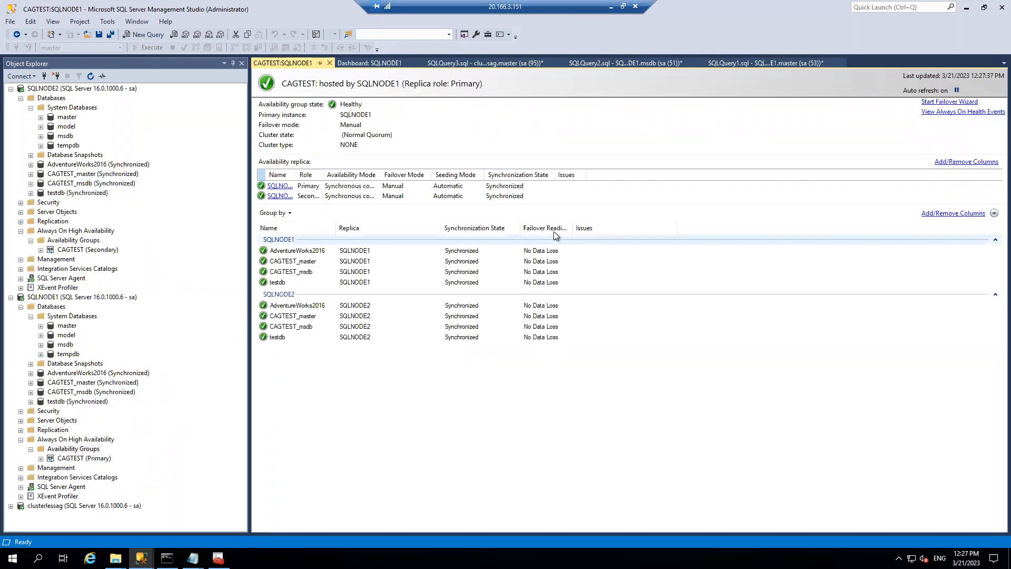
{"action": "left_click", "coordinate": [328, 62]}
- Refresh SQLNODE2, expand its availability groups, then expand CAGTEST (Primary) under SQLNODE1
{"action": "right_click", "coordinate": [71, 88]}
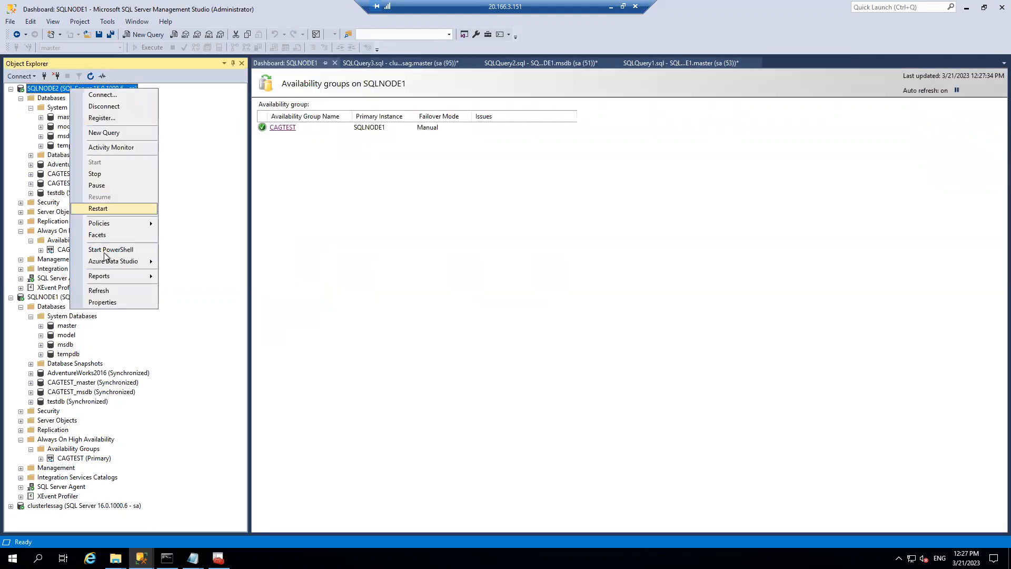
{"action": "left_click", "coordinate": [98, 291]}
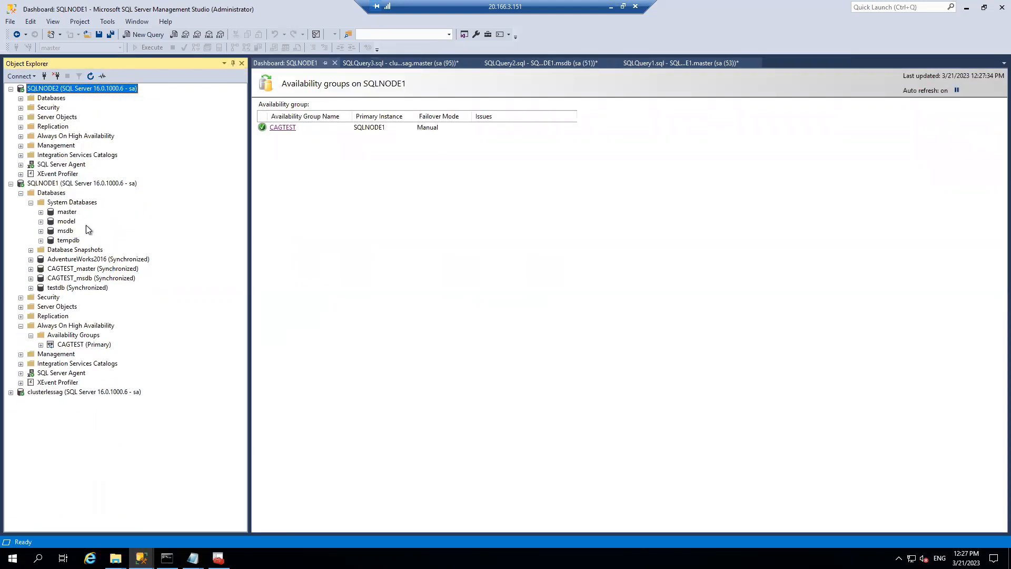
{"action": "left_click", "coordinate": [20, 136]}
{"action": "left_click", "coordinate": [31, 146]}
{"action": "right_click", "coordinate": [64, 156]}
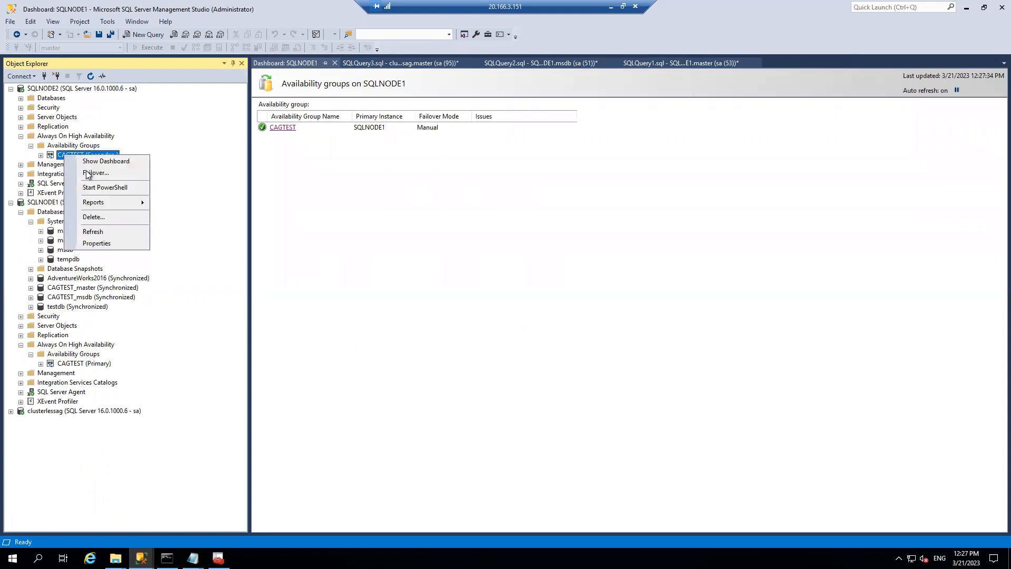
{"action": "left_click", "coordinate": [192, 181]}
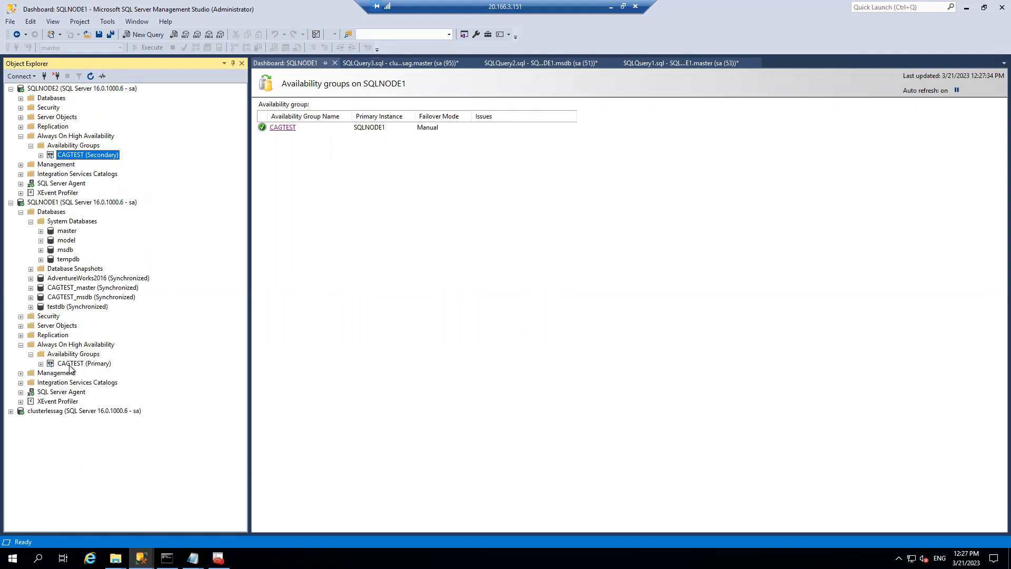
{"action": "left_click", "coordinate": [41, 364]}
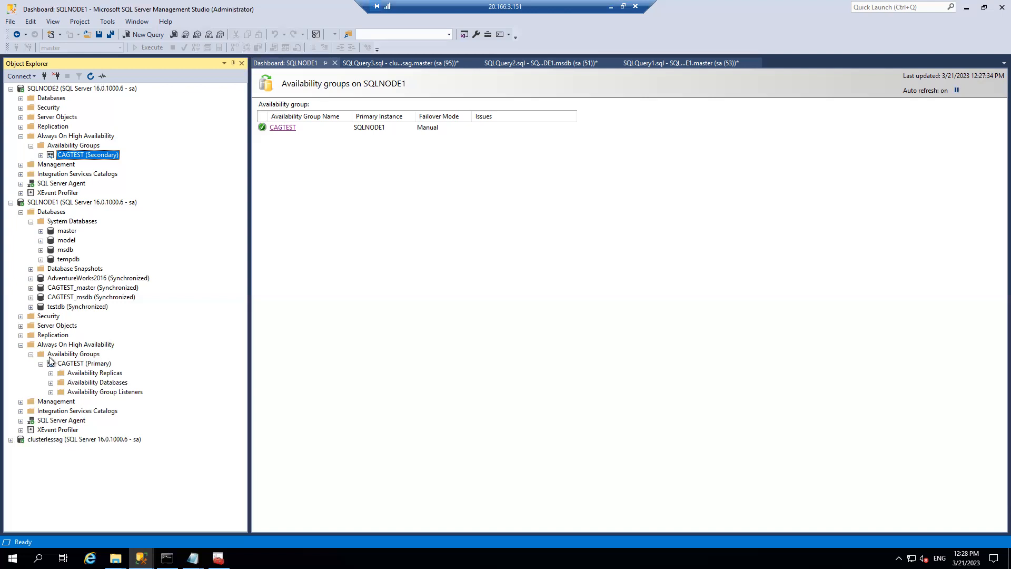
- Minimize the remote session and switch to the Paint sketch on the local desktop
{"action": "left_click", "coordinate": [610, 6]}
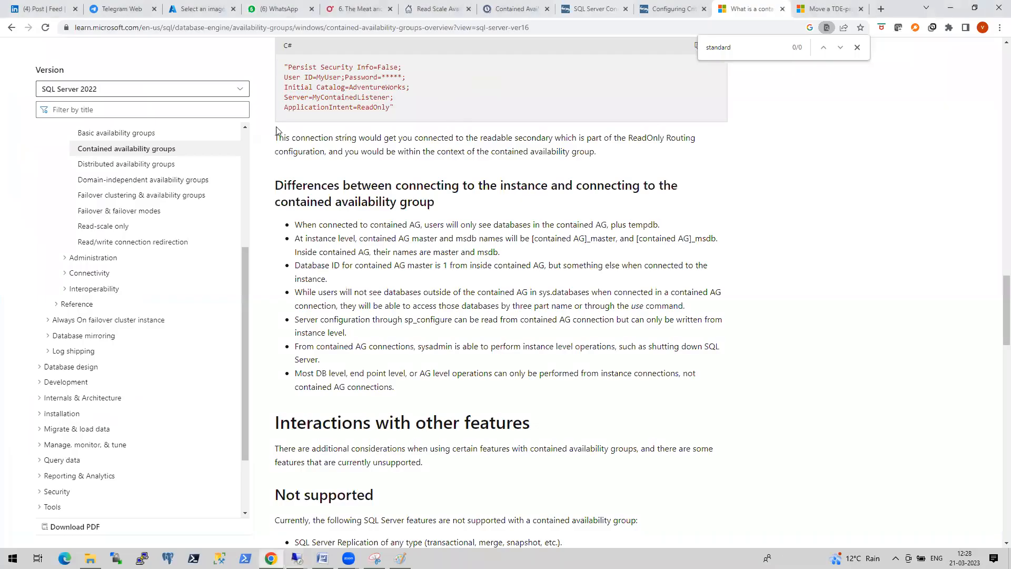
{"action": "left_click", "coordinate": [401, 558]}
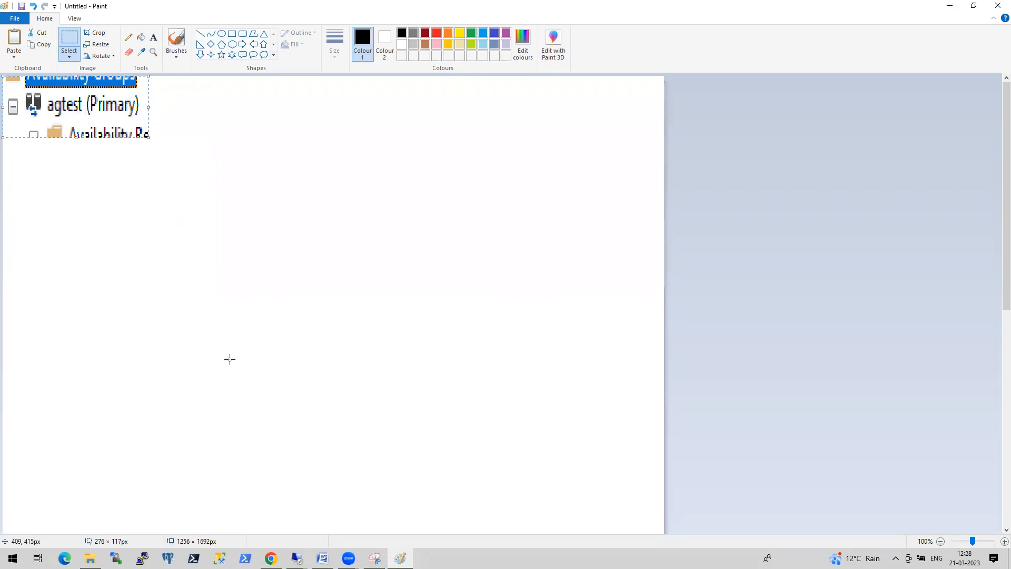
- Switch back to the 20.166.3.151 Remote Desktop session
{"action": "left_click", "coordinate": [297, 559]}
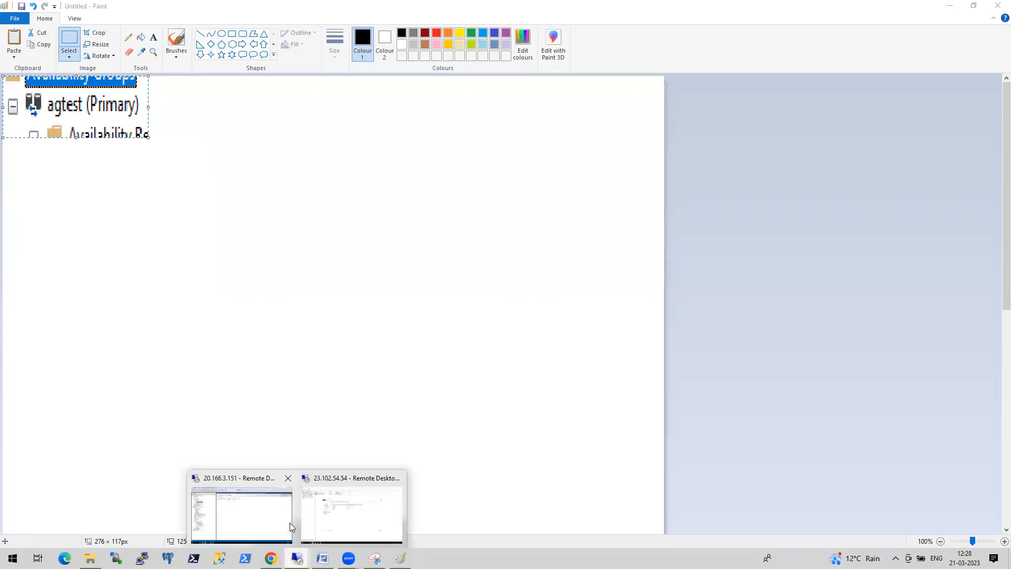
{"action": "left_click", "coordinate": [262, 520]}
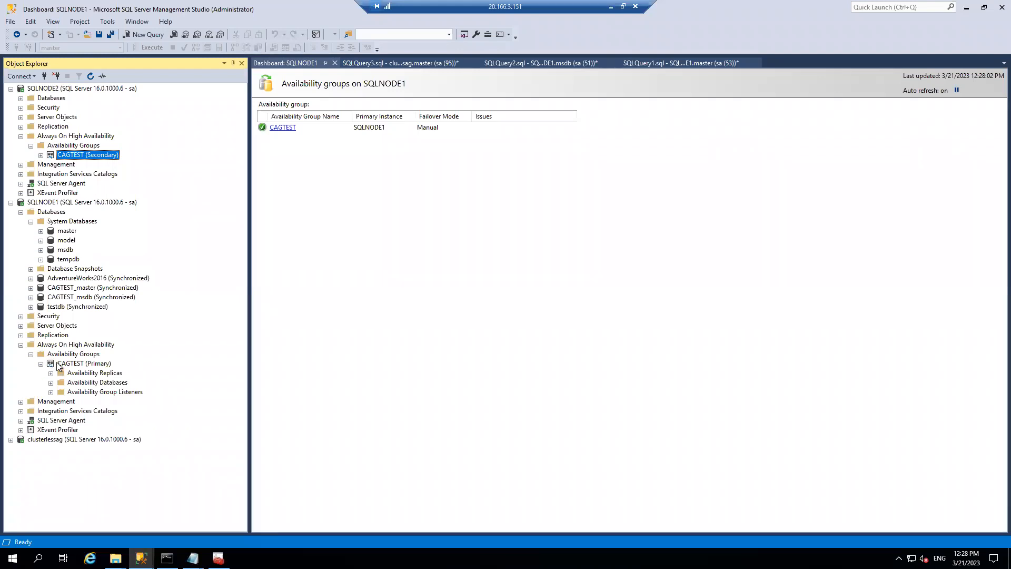
- Force CAGTEST to fail over to SQLNODE2, confirming potential data loss, and show detailed progress
{"action": "right_click", "coordinate": [88, 153]}
{"action": "left_click", "coordinate": [117, 169]}
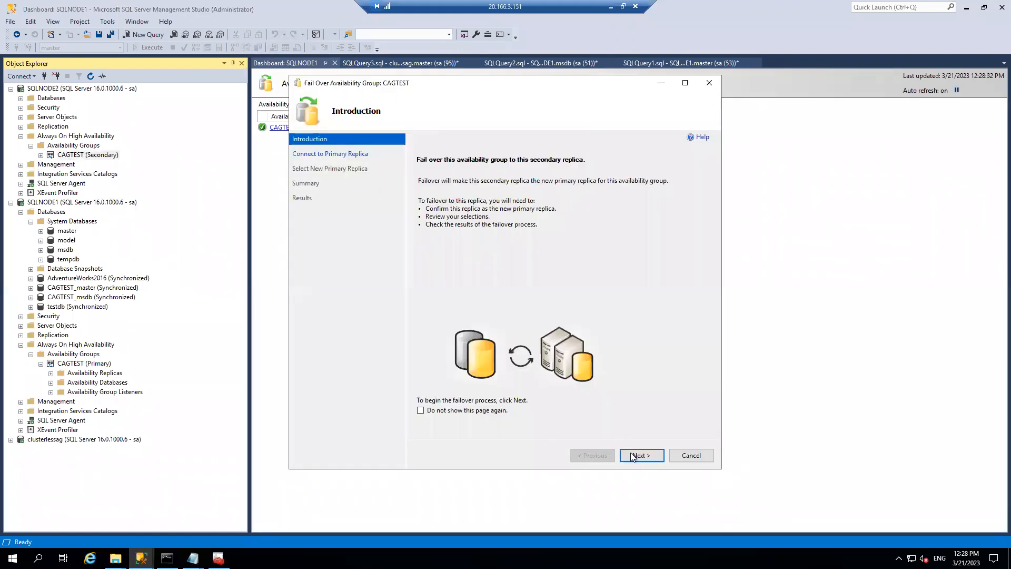
{"action": "left_click", "coordinate": [632, 456]}
{"action": "left_click", "coordinate": [644, 453]}
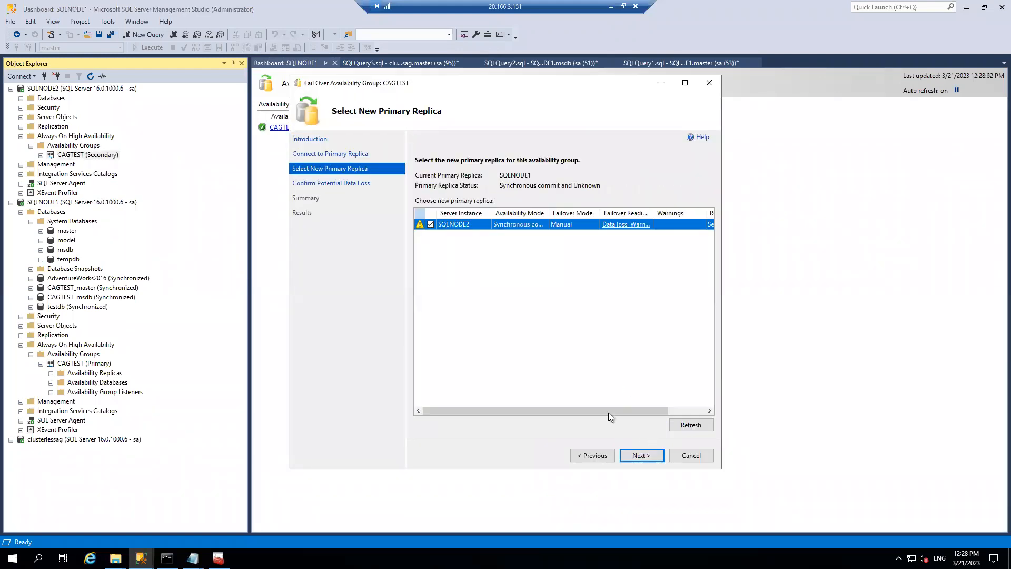
{"action": "left_click", "coordinate": [643, 455]}
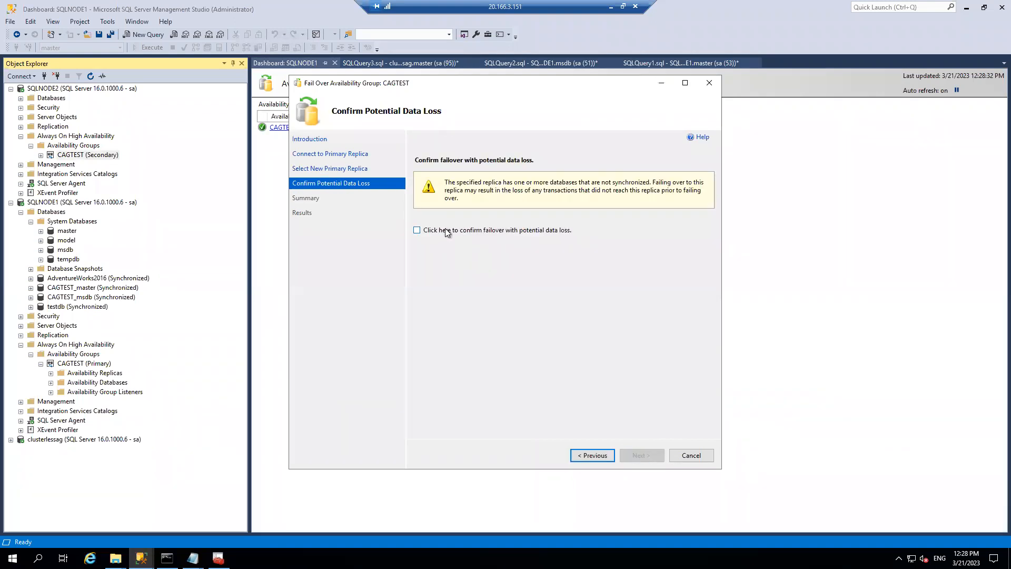
{"action": "left_click", "coordinate": [418, 230]}
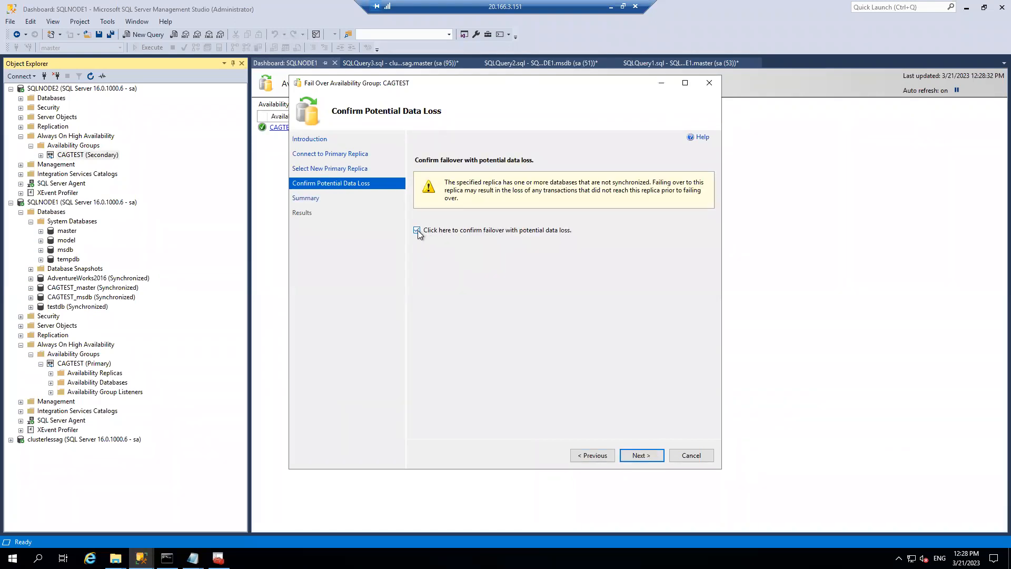
{"action": "left_click", "coordinate": [641, 452]}
{"action": "left_click", "coordinate": [644, 457]}
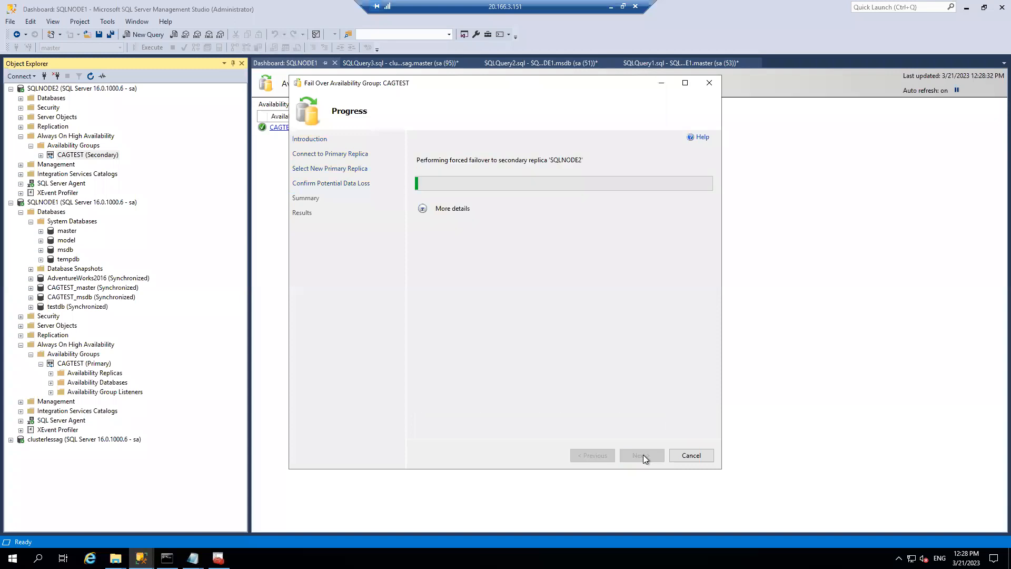
{"action": "left_click", "coordinate": [423, 265]}
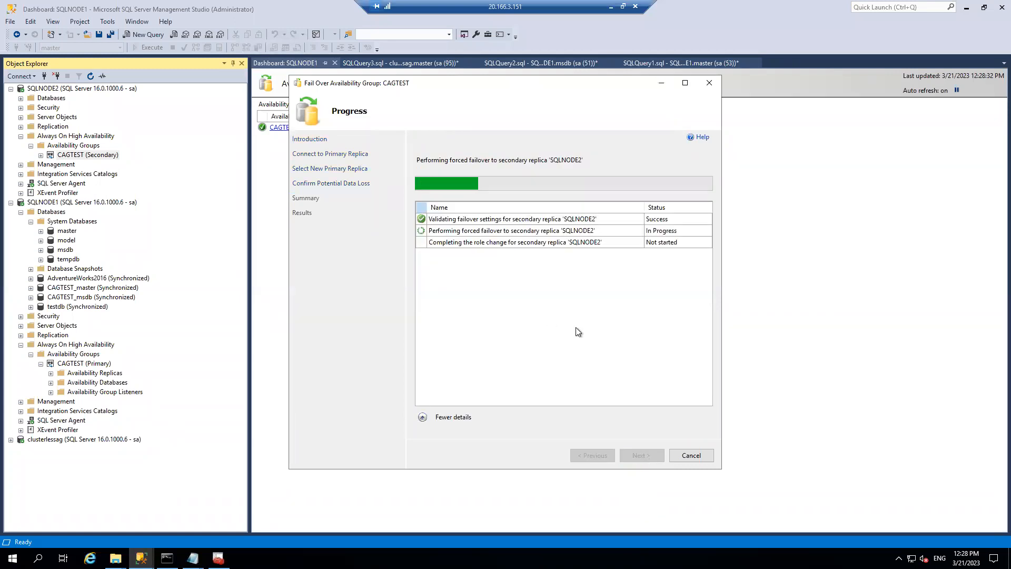
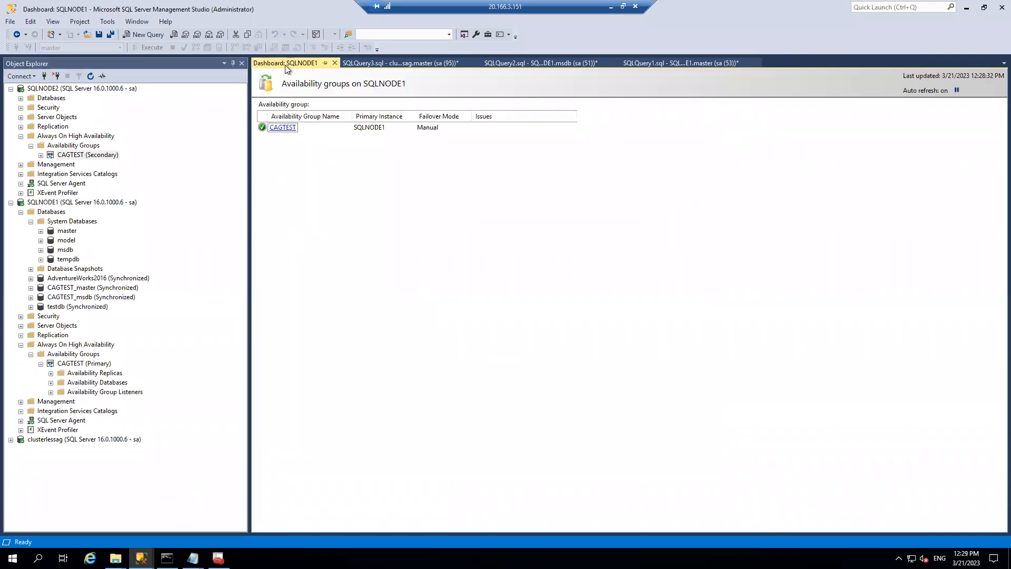
- Close the SQLNODE1 dashboard and all open query documents without saving
{"action": "right_click", "coordinate": [287, 64]}
{"action": "left_click", "coordinate": [317, 74]}
{"action": "right_click", "coordinate": [317, 64]}
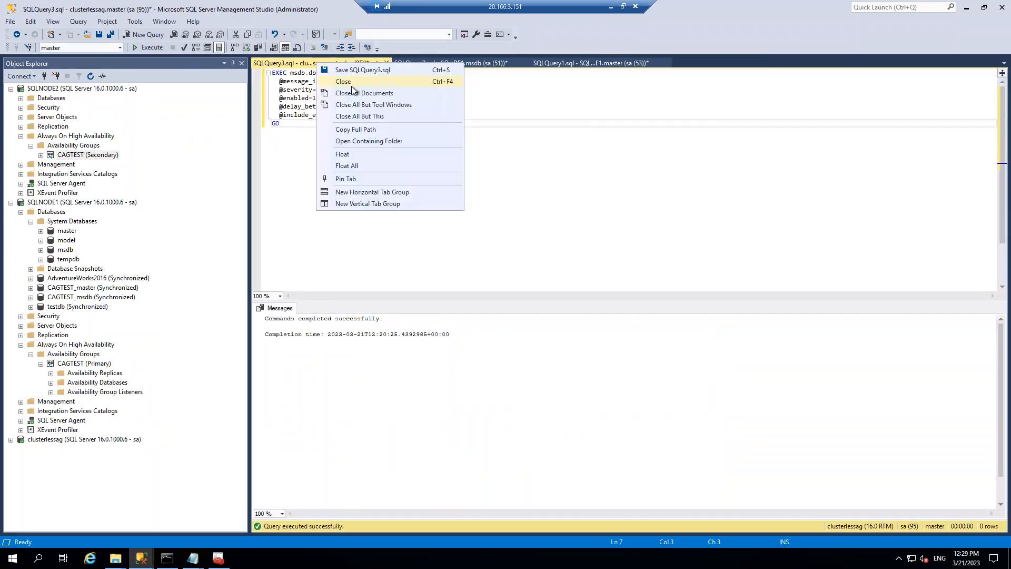
{"action": "left_click", "coordinate": [355, 92]}
{"action": "left_click", "coordinate": [545, 341]}
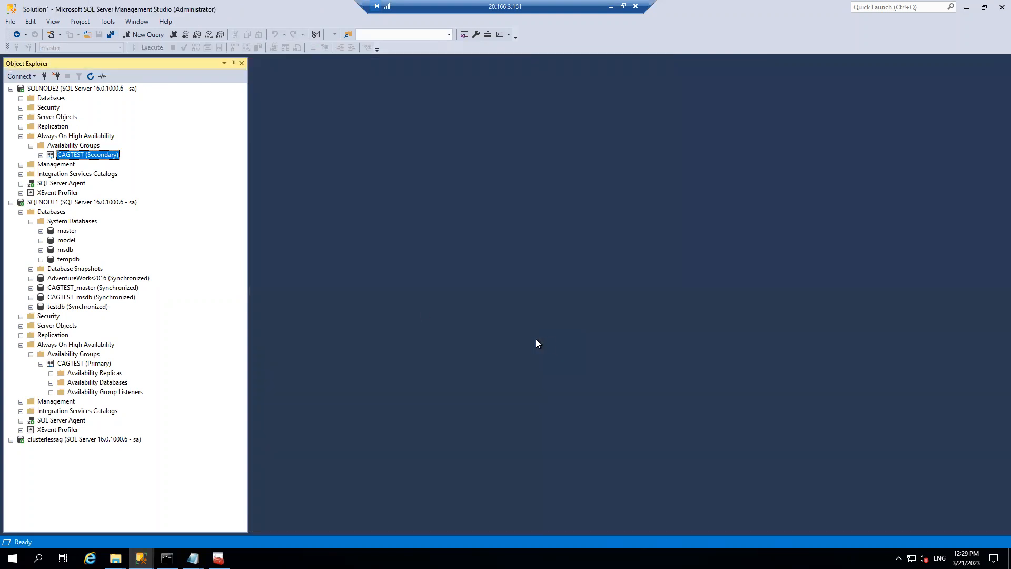
- Refresh SQLNODE2 and bring the CAGTEST failover progress window back up
{"action": "right_click", "coordinate": [80, 90]}
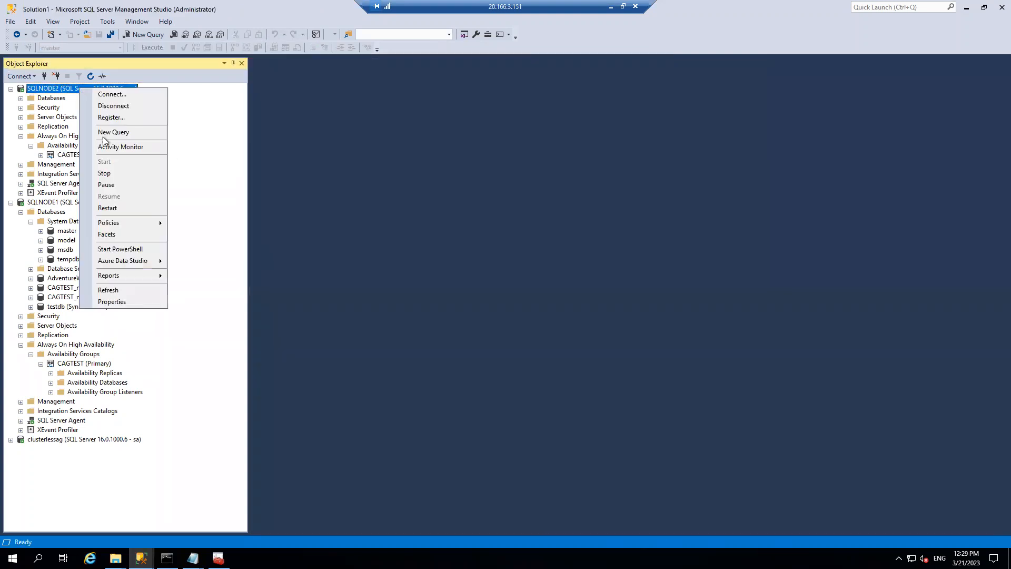
{"action": "left_click", "coordinate": [108, 289]}
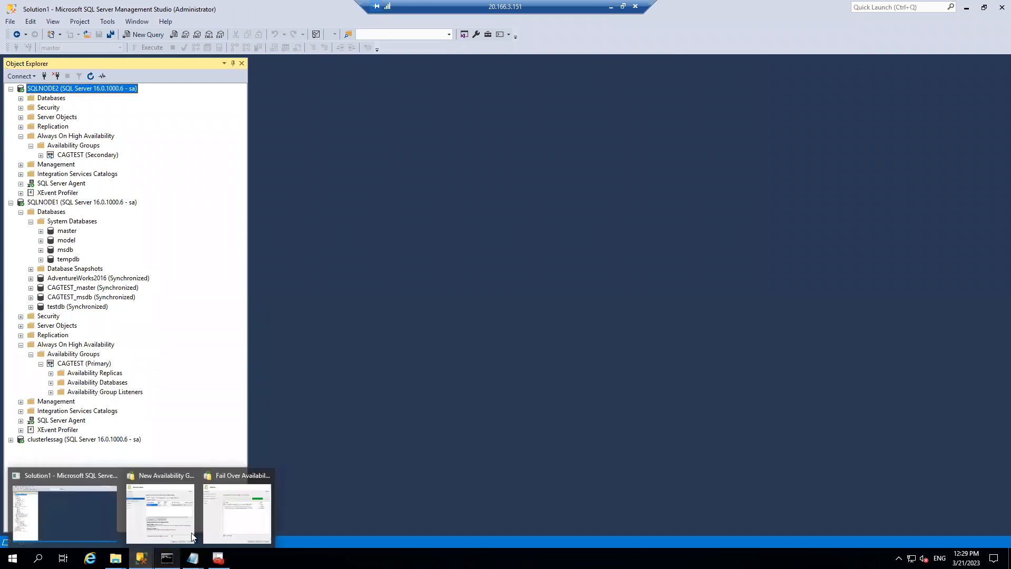
{"action": "mouse_move", "coordinate": [141, 558]}
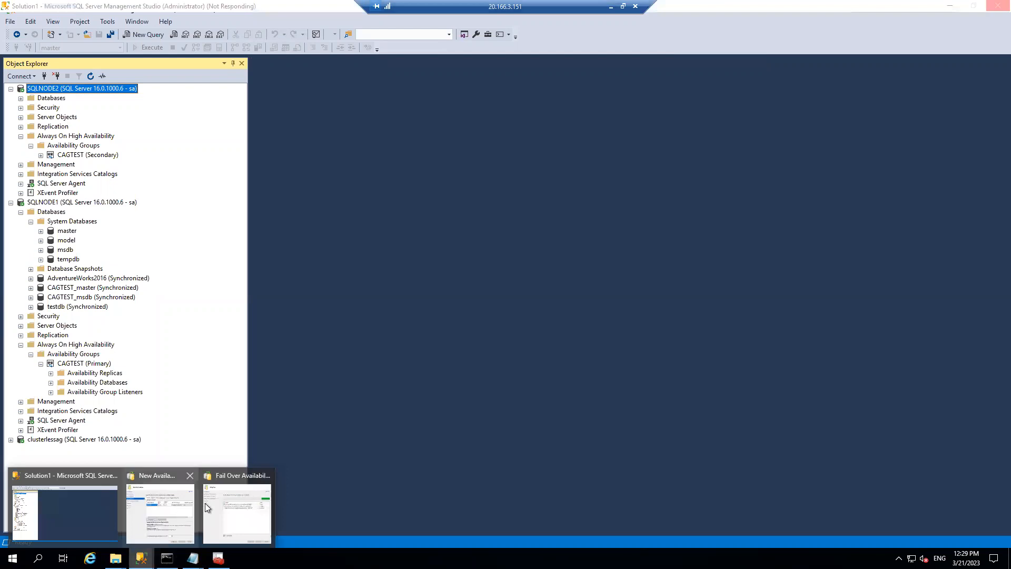
{"action": "left_click", "coordinate": [225, 495]}
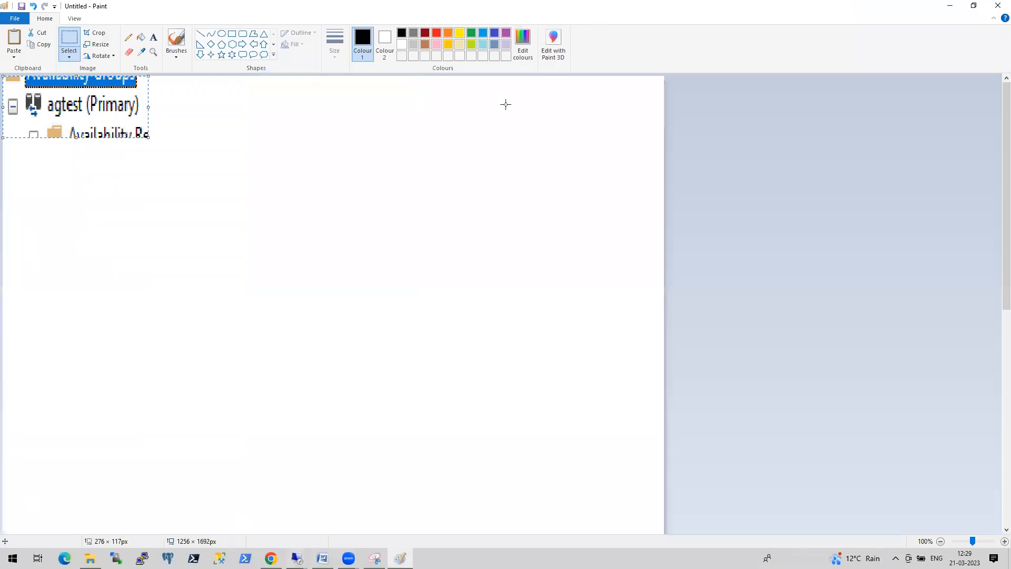
- Switch to the browser and skim SQLShack's Read Scale Availability Group article
{"action": "left_click", "coordinate": [611, 6]}
{"action": "left_click", "coordinate": [273, 554]}
{"action": "left_click", "coordinate": [441, 9]}
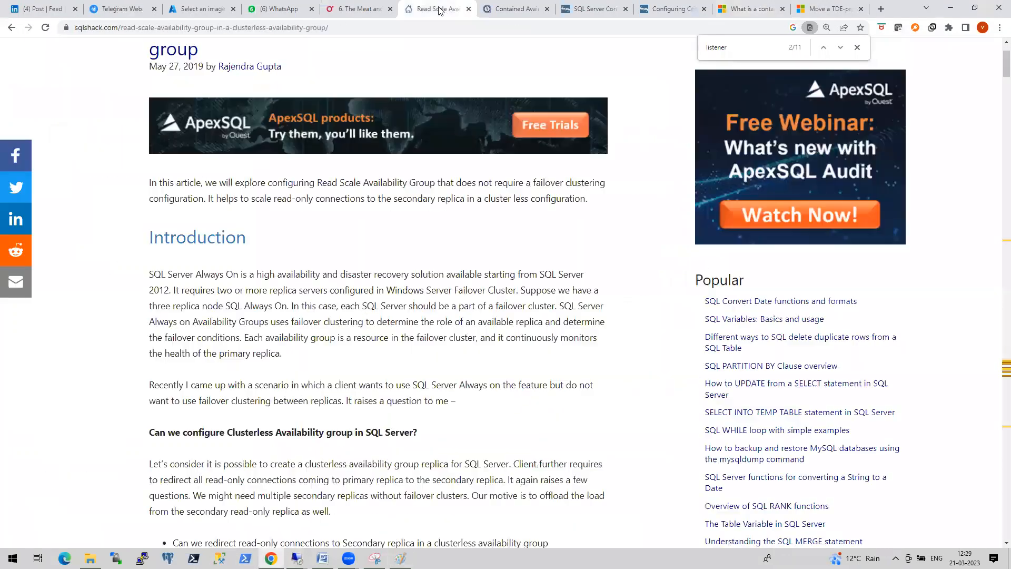
{"action": "scroll", "coordinate": [424, 304], "scroll_direction": "down", "scroll_amount": 20}
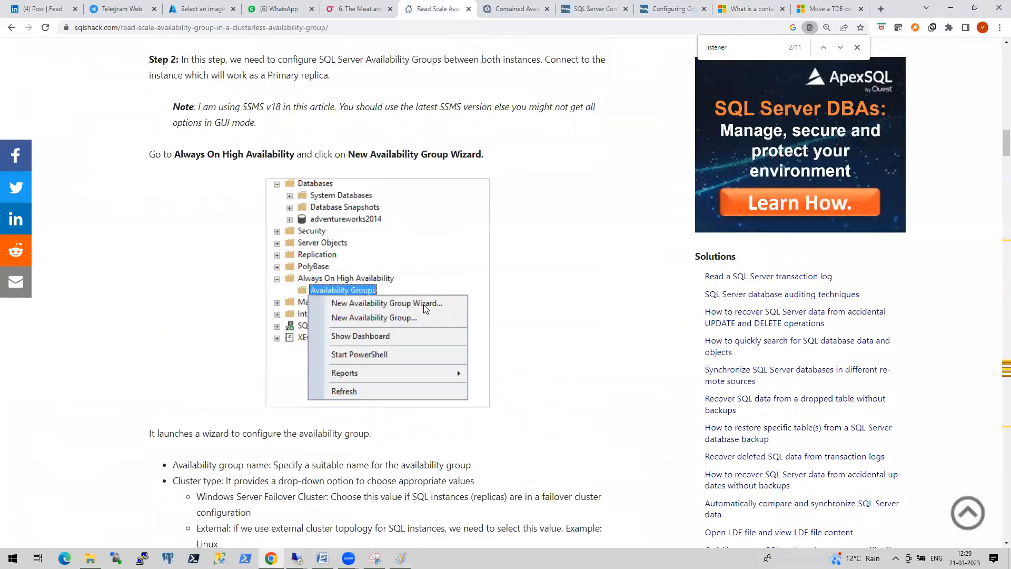
{"action": "scroll", "coordinate": [425, 309], "scroll_direction": "down", "scroll_amount": 20}
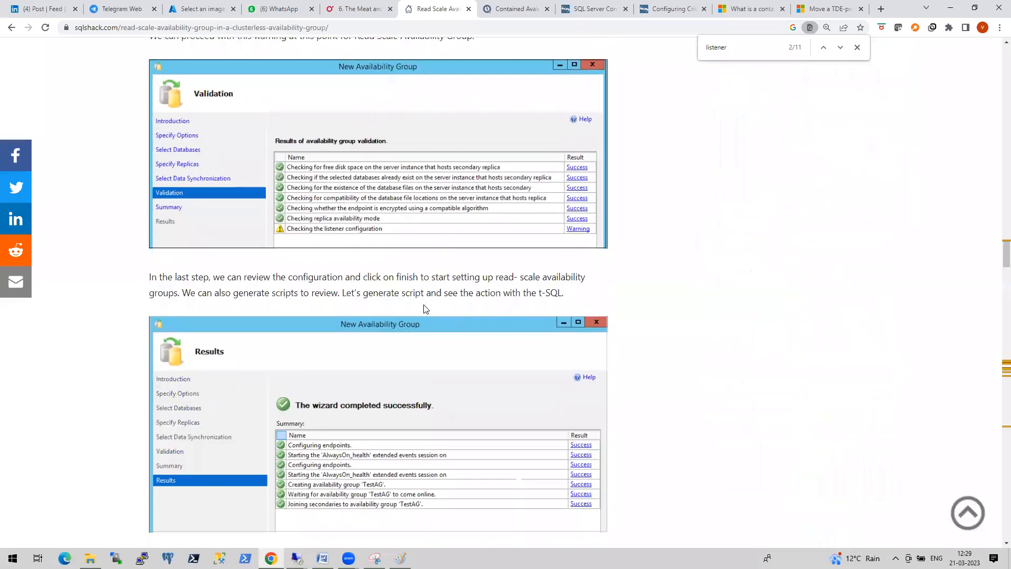
{"action": "scroll", "coordinate": [426, 309], "scroll_direction": "up", "scroll_amount": 2}
{"action": "scroll", "coordinate": [426, 310], "scroll_direction": "down", "scroll_amount": 20}
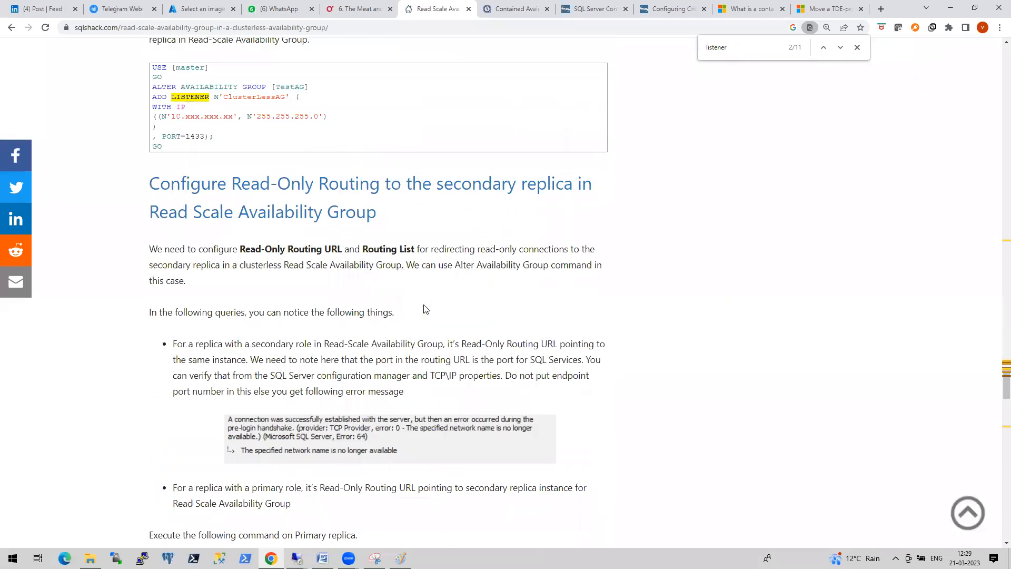
{"action": "scroll", "coordinate": [406, 312], "scroll_direction": "down", "scroll_amount": 8}
{"action": "scroll", "coordinate": [360, 308], "scroll_direction": "down", "scroll_amount": 12}
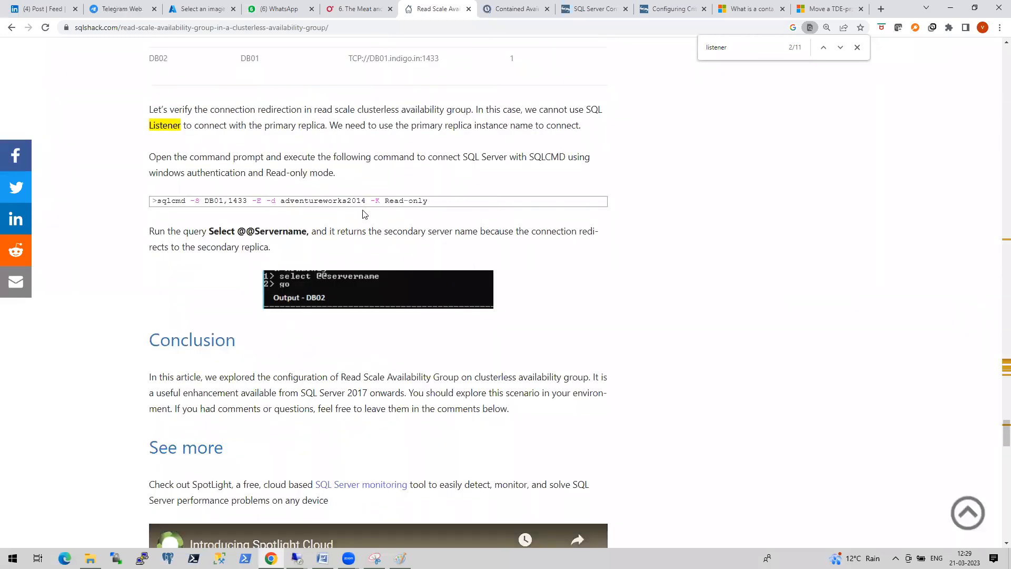
{"action": "scroll", "coordinate": [363, 200], "scroll_direction": "up", "scroll_amount": 6}
{"action": "scroll", "coordinate": [364, 200], "scroll_direction": "down", "scroll_amount": 15}
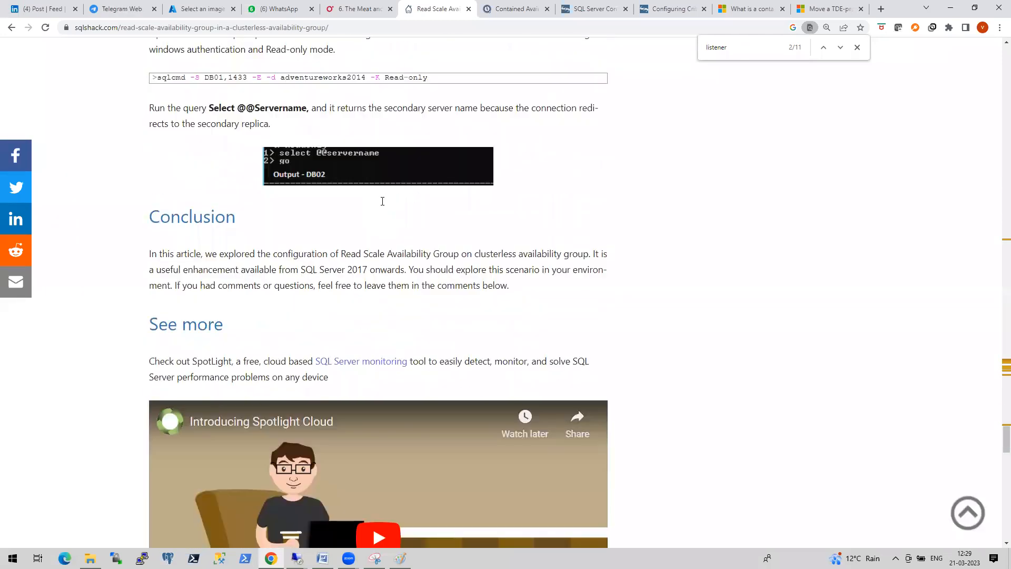
{"action": "scroll", "coordinate": [644, 179], "scroll_direction": "up", "scroll_amount": 7}
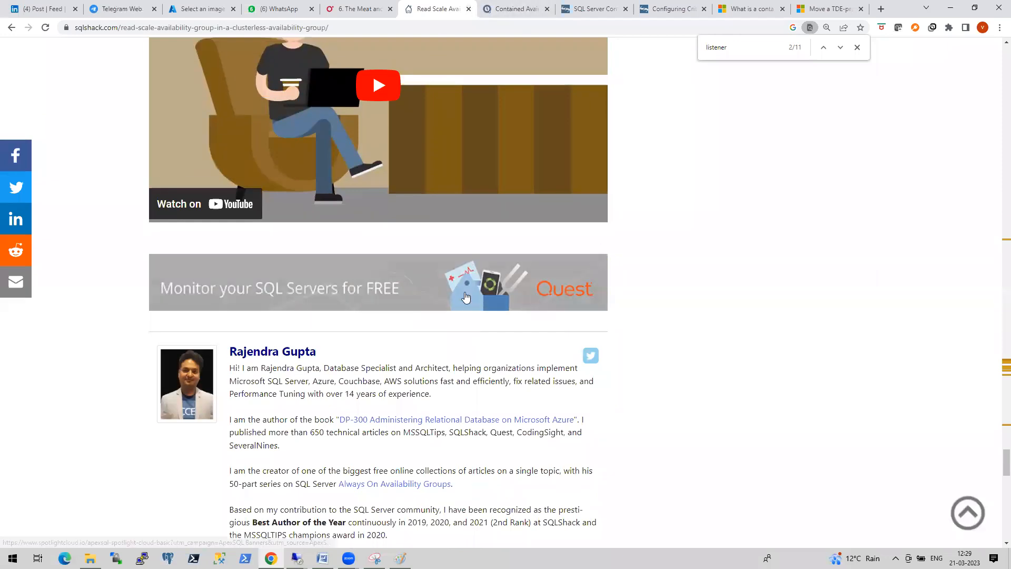
- Search the article for 'failover' and select the ALTER AVAILABILITY GROUP TestAG FORCE_FAILOVER_ALLOW_DATA_LOSS line
{"action": "key", "text": "ctrl+f"}
{"action": "type", "text": "f"}
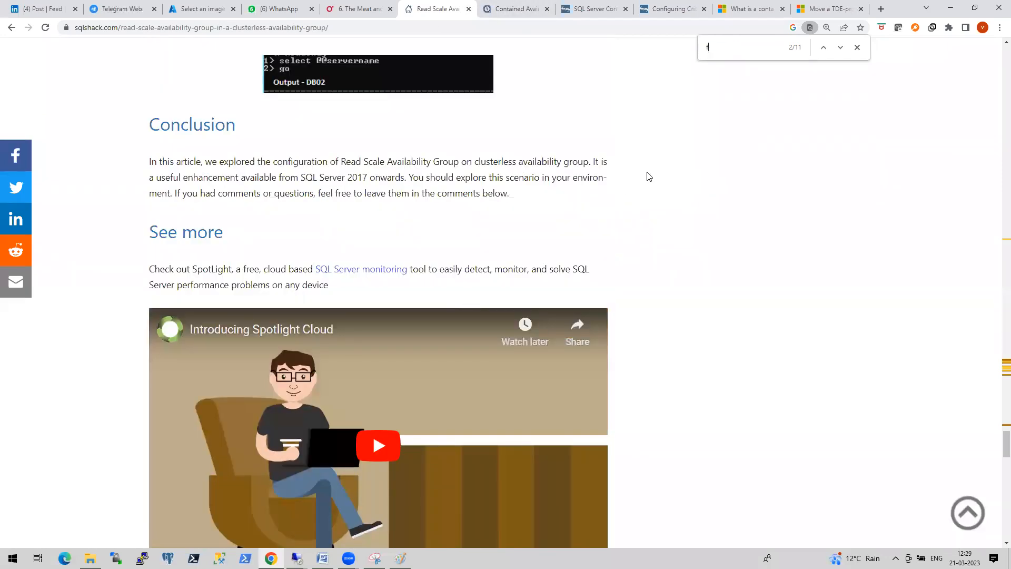
{"action": "type", "text": "ailov"}
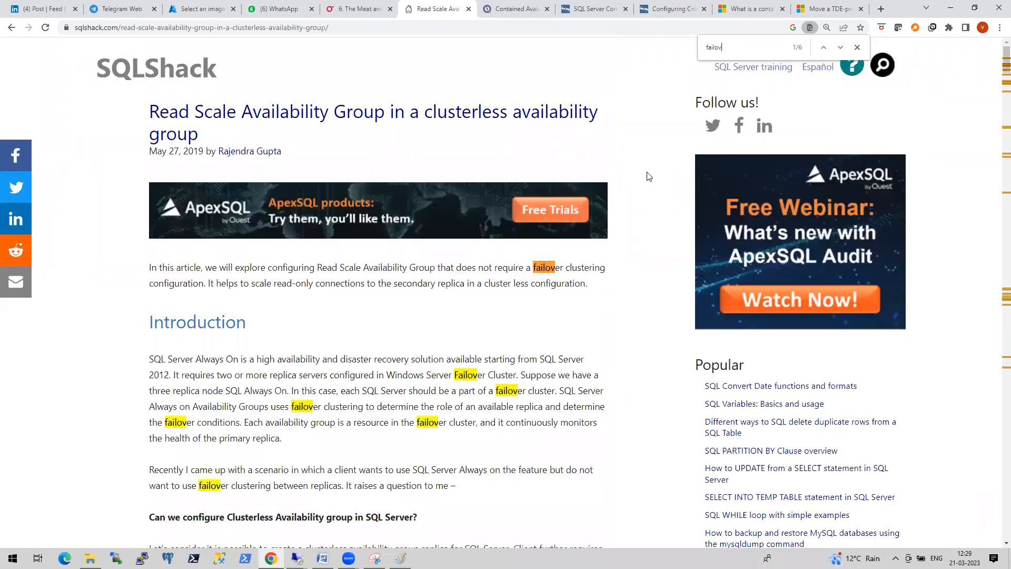
{"action": "type", "text": "er"}
{"action": "key", "text": "Return"}
{"action": "key", "text": "Return"}
{"action": "key", "text": "Return"}
{"action": "key", "text": "Return"}
{"action": "key", "text": "Return"}
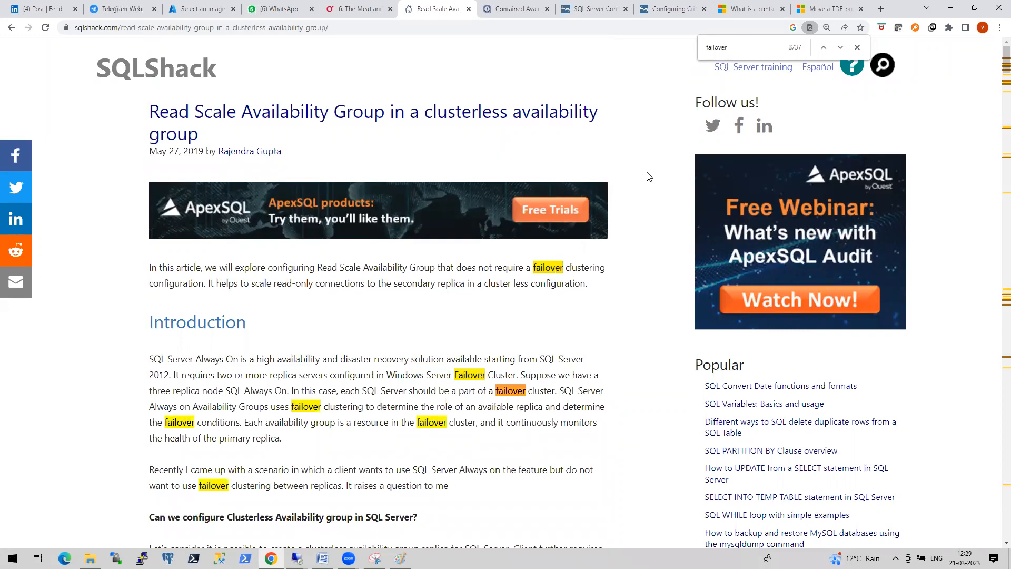
{"action": "key", "text": "Return"}
{"action": "key", "text": "Return"}
{"action": "key", "text": "Return"}
{"action": "key", "text": "Return"}
{"action": "key", "text": "Return"}
{"action": "key", "text": "Return"}
{"action": "key", "text": "Return"}
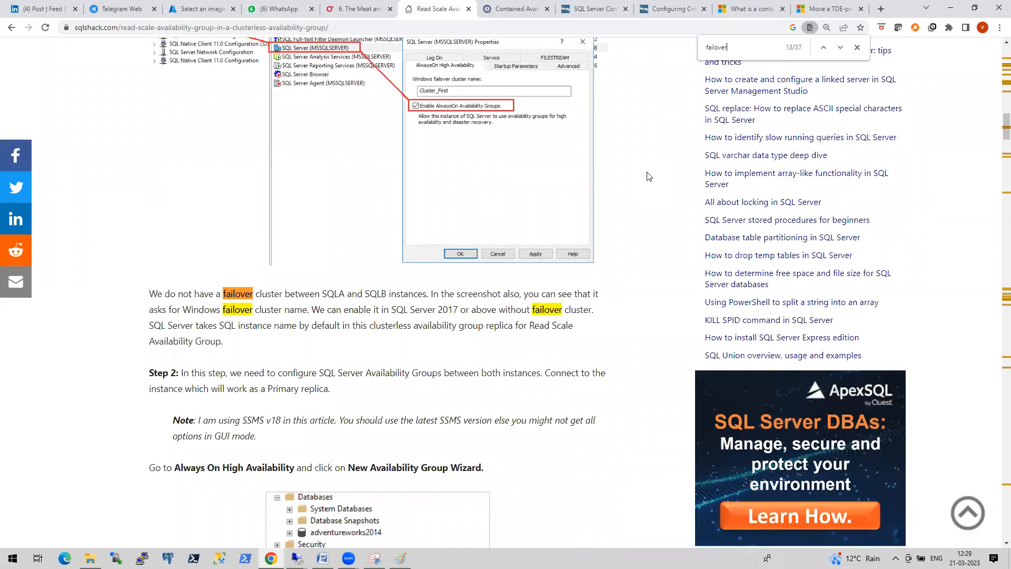
{"action": "key", "text": "Return"}
{"action": "key", "text": "Return"}
{"action": "key", "text": "Return"}
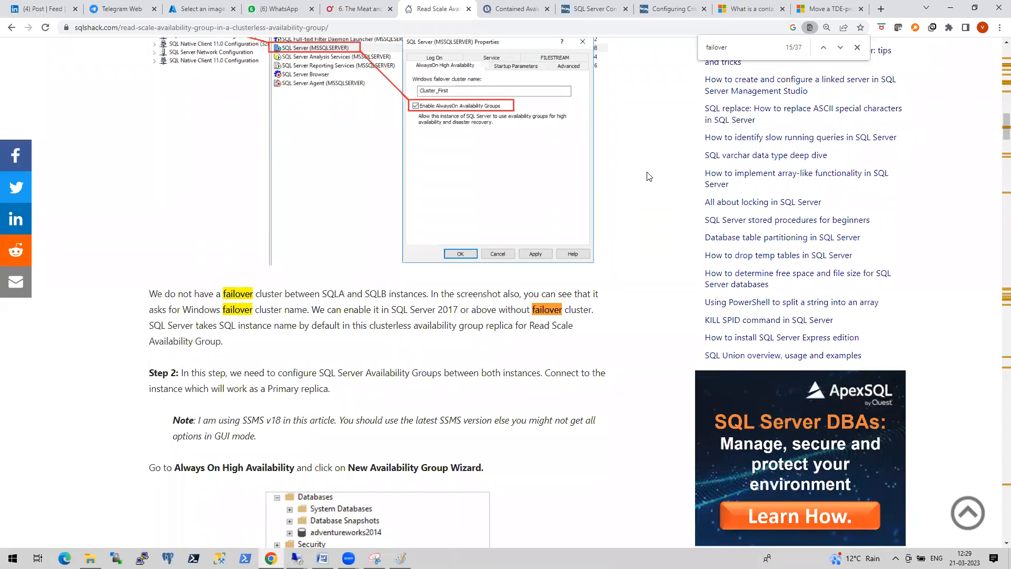
{"action": "key", "text": "Return"}
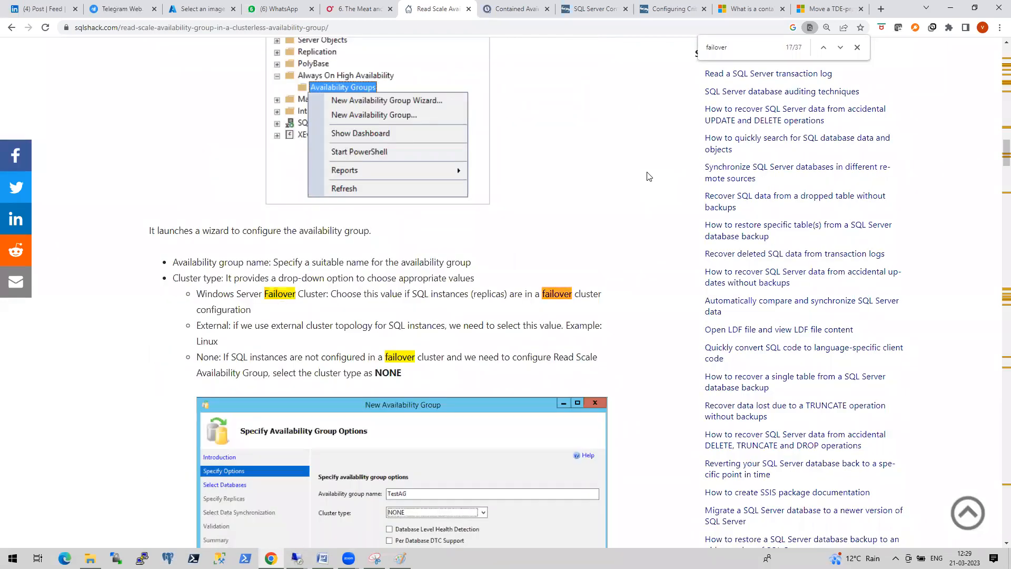
{"action": "key", "text": "Return"}
{"action": "key", "text": "Return"}
{"action": "key", "text": "Return"}
{"action": "key", "text": "Return"}
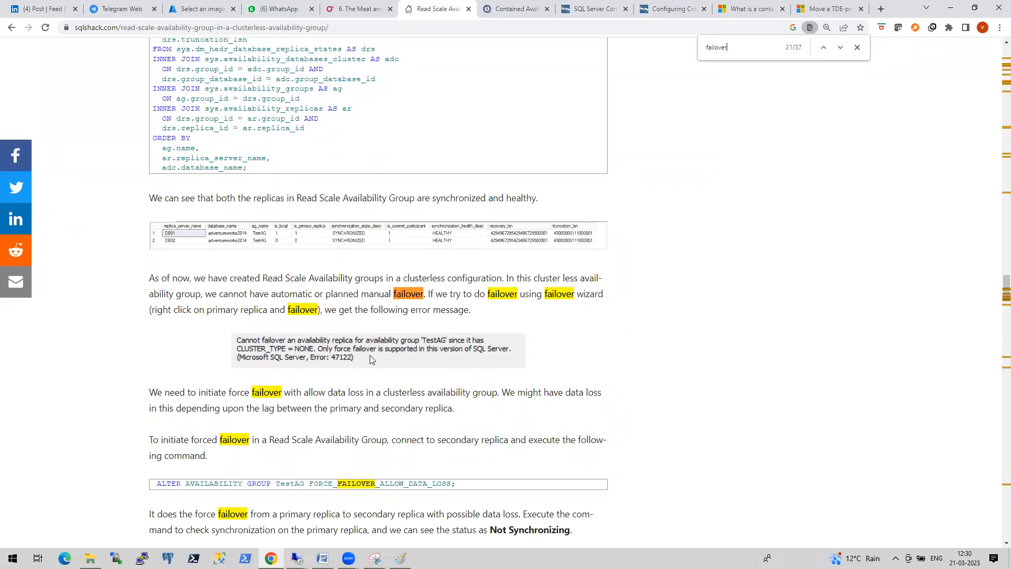
{"action": "scroll", "coordinate": [416, 358], "scroll_direction": "down", "scroll_amount": 5}
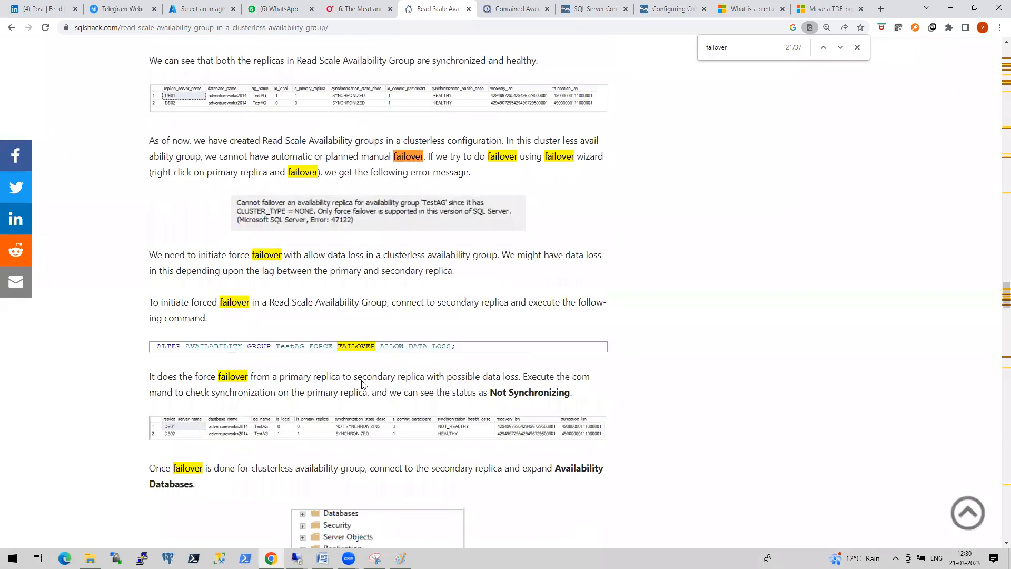
{"action": "left_click_drag", "start_coordinate": [458, 238], "coordinate": [155, 237]}
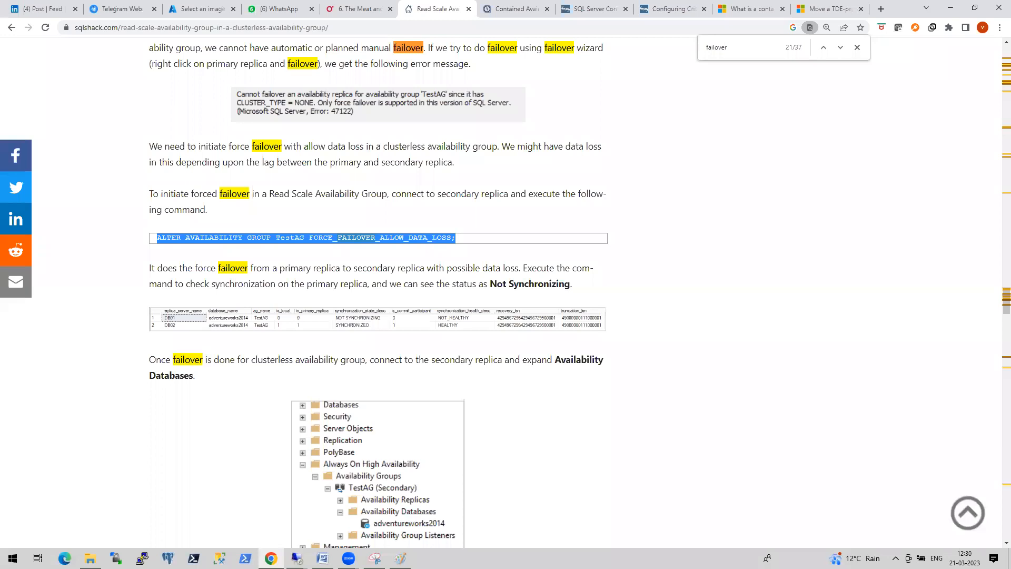
{"action": "left_click", "coordinate": [297, 558]}
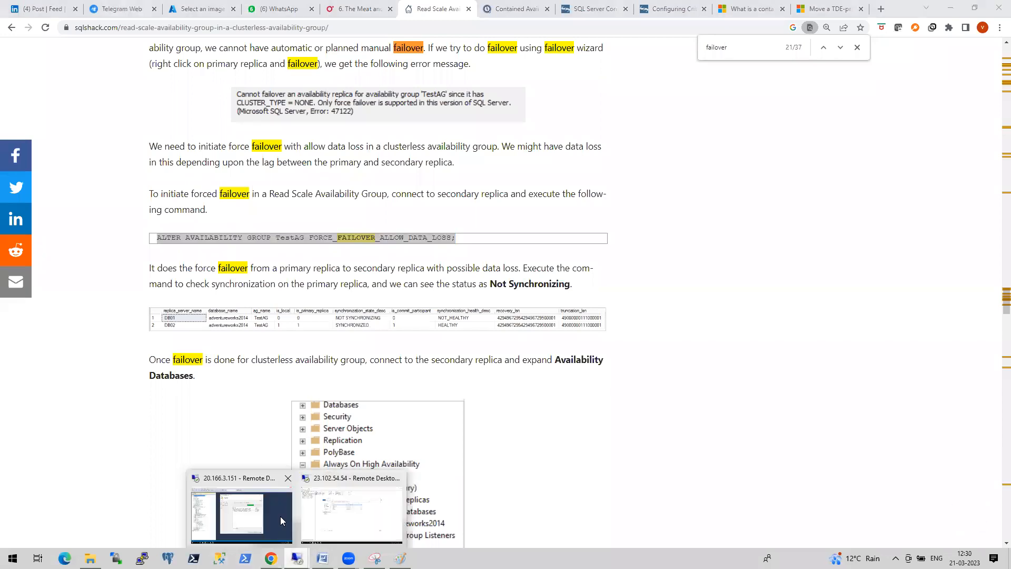
{"action": "left_click", "coordinate": [280, 516]}
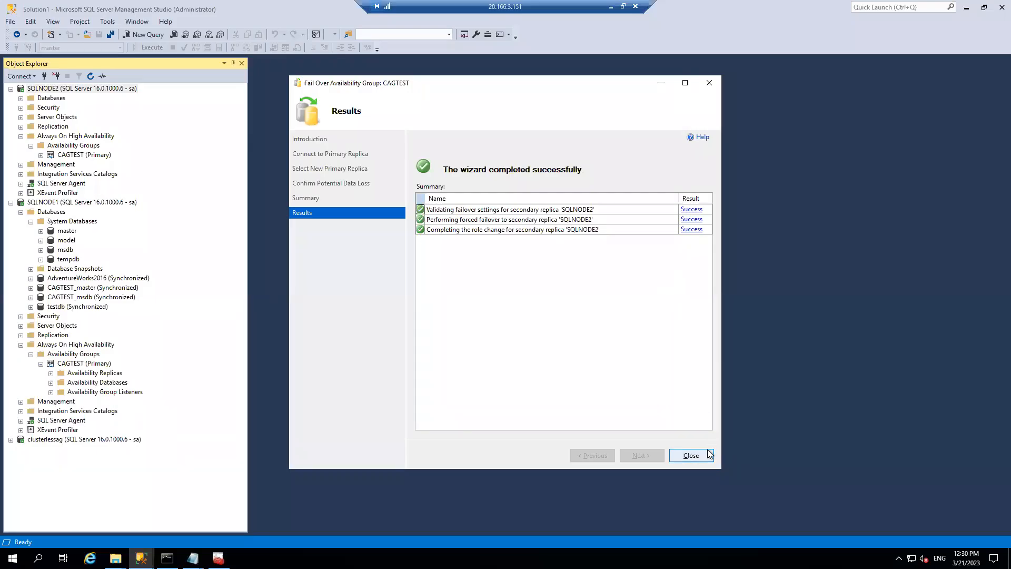
- Close the failover wizard, dismiss the timeout error, and refresh SQLNODE2's availability groups
{"action": "left_click", "coordinate": [701, 458]}
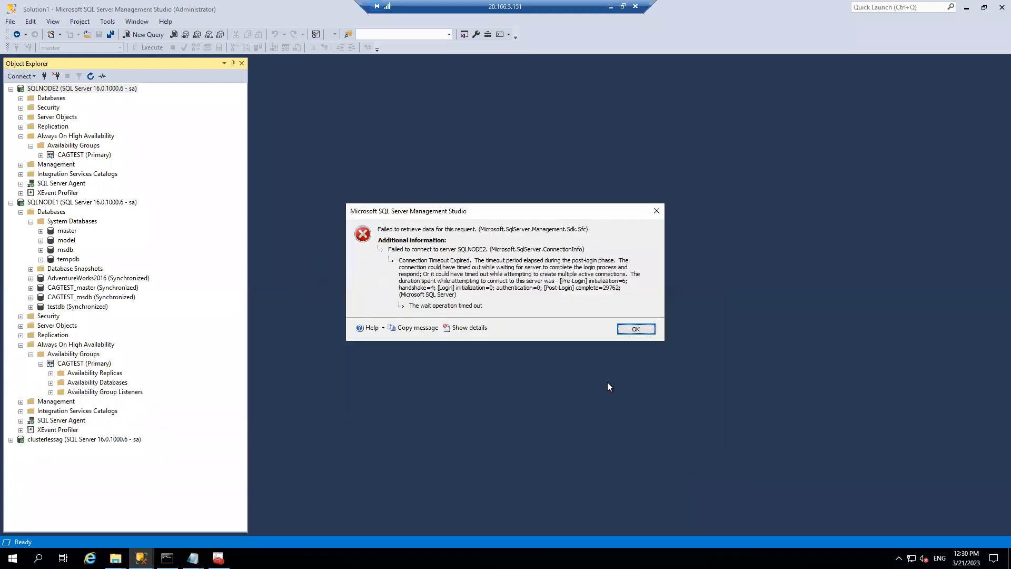
{"action": "left_click", "coordinate": [636, 330]}
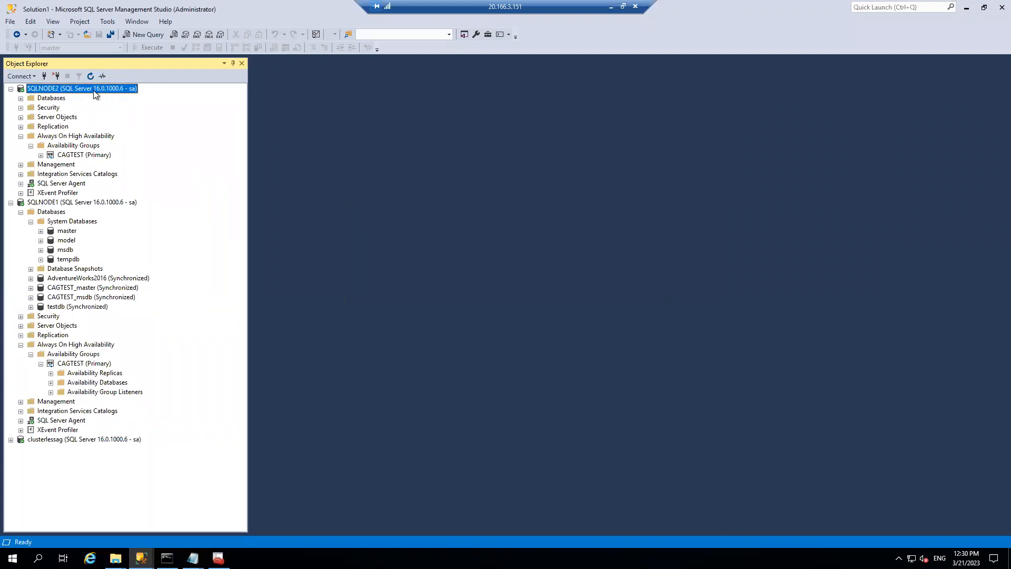
{"action": "left_click", "coordinate": [90, 76]}
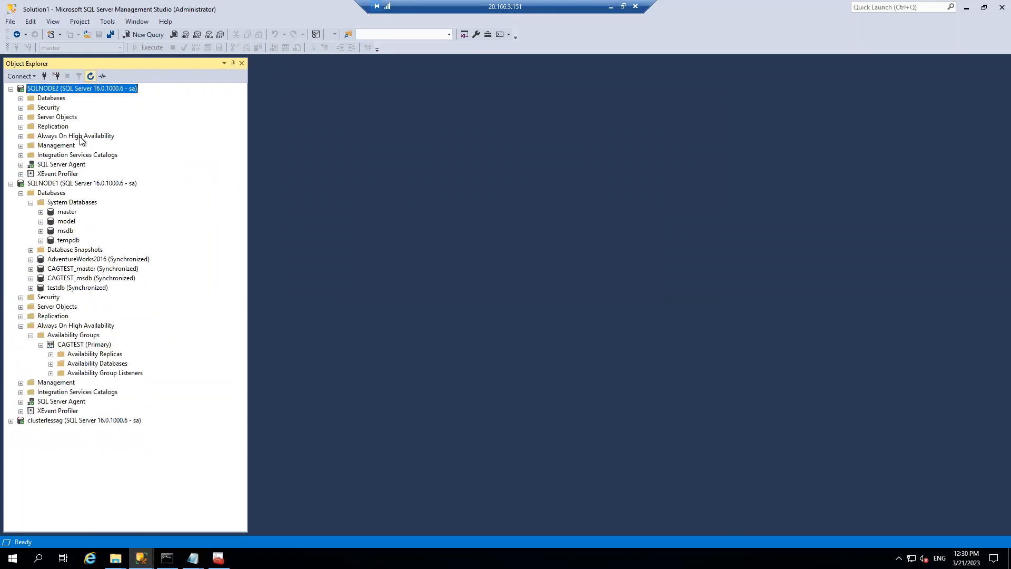
{"action": "left_click", "coordinate": [31, 146]}
{"action": "left_click", "coordinate": [31, 146]}
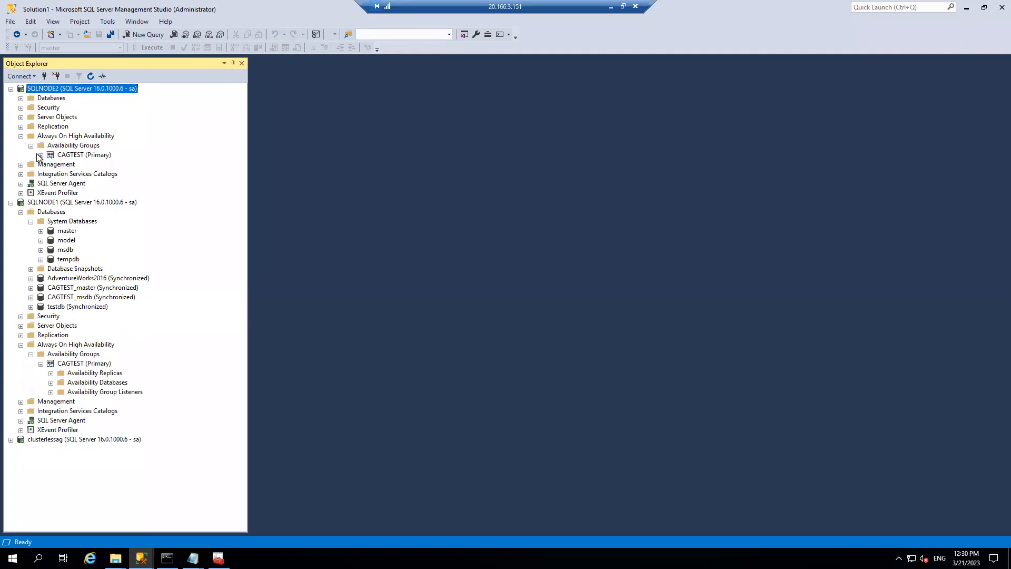
- Refresh SQLNODE1, reveal CAGTEST (Secondary), and open the CAGTEST (Primary) dashboard
{"action": "right_click", "coordinate": [93, 204]}
{"action": "left_click", "coordinate": [129, 409]}
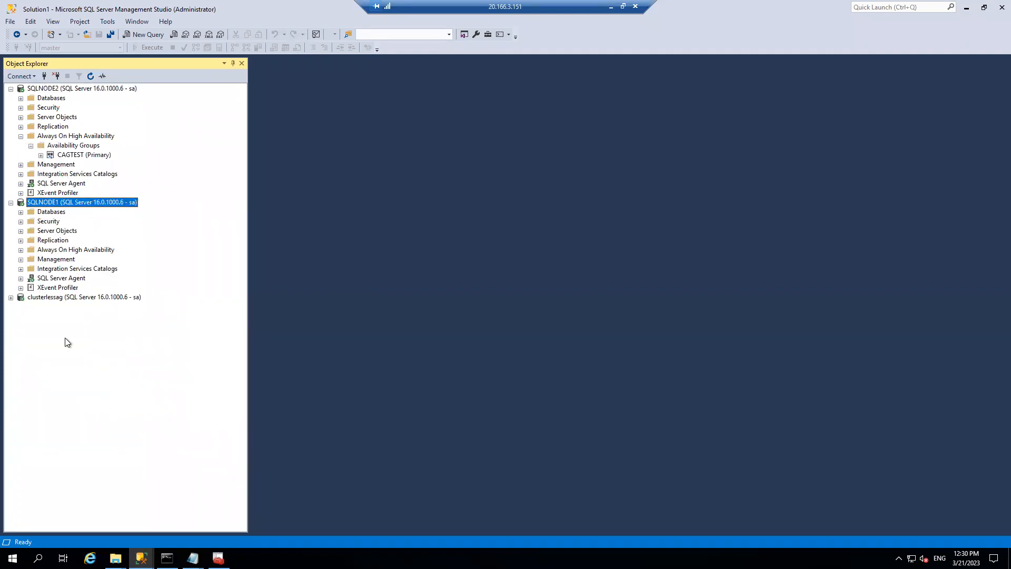
{"action": "left_click", "coordinate": [21, 250]}
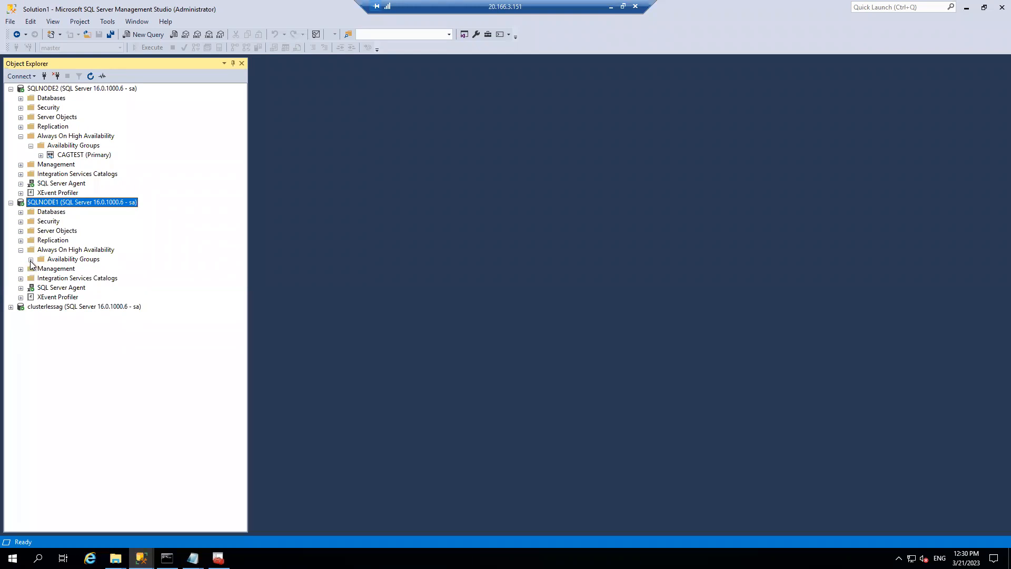
{"action": "left_click", "coordinate": [30, 259]}
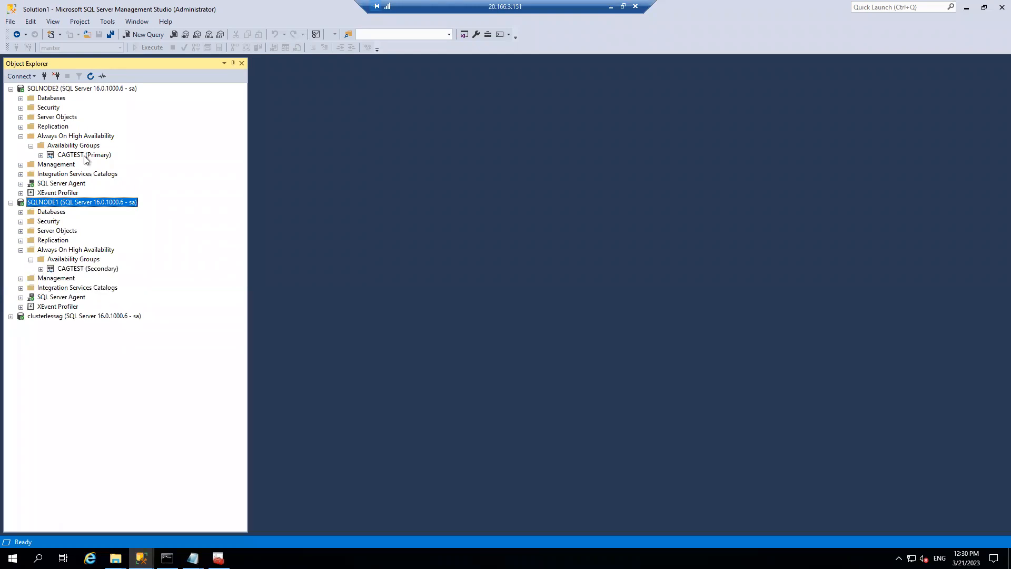
{"action": "right_click", "coordinate": [86, 156]}
{"action": "left_click", "coordinate": [115, 201]}
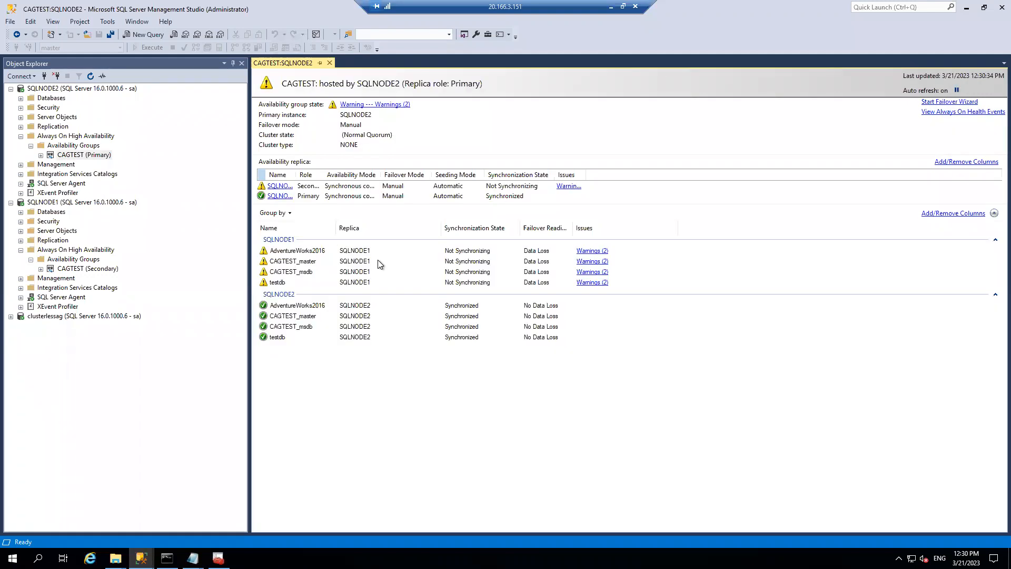
- Close the dashboard and resume data movement for AdventureWorks2016 on SQLNODE1
{"action": "left_click", "coordinate": [330, 62]}
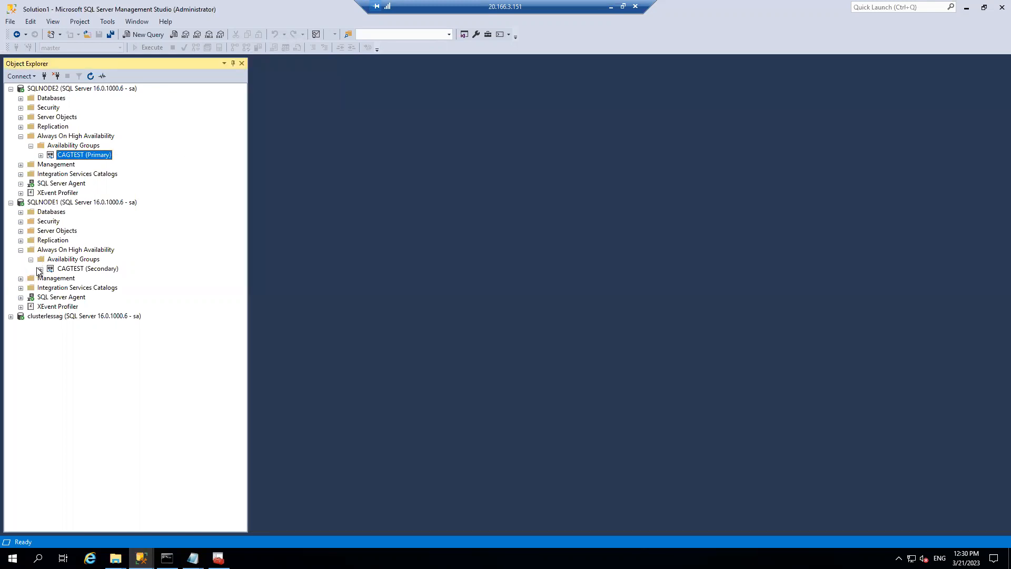
{"action": "left_click", "coordinate": [41, 269]}
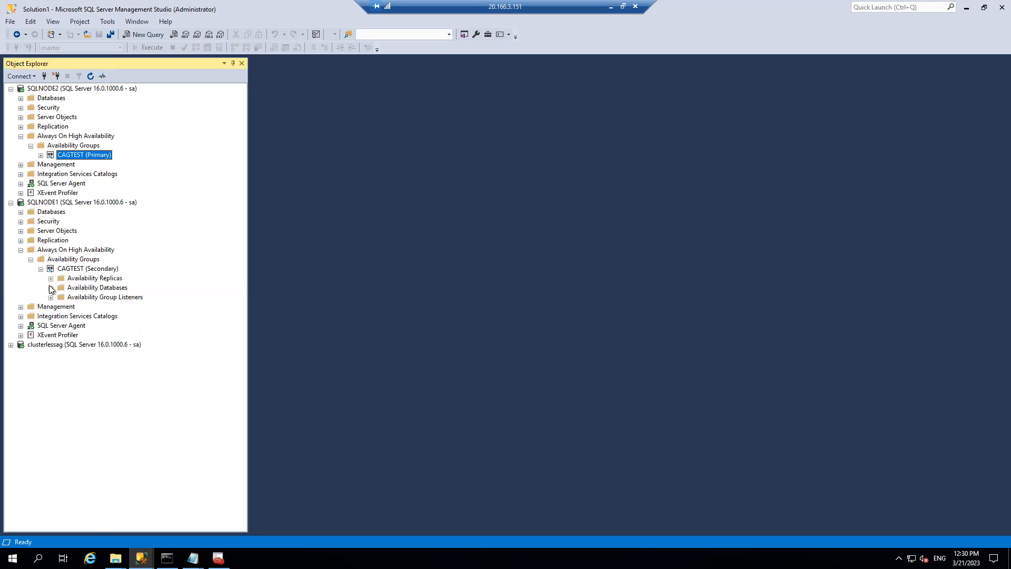
{"action": "left_click", "coordinate": [50, 288]}
{"action": "right_click", "coordinate": [95, 299]}
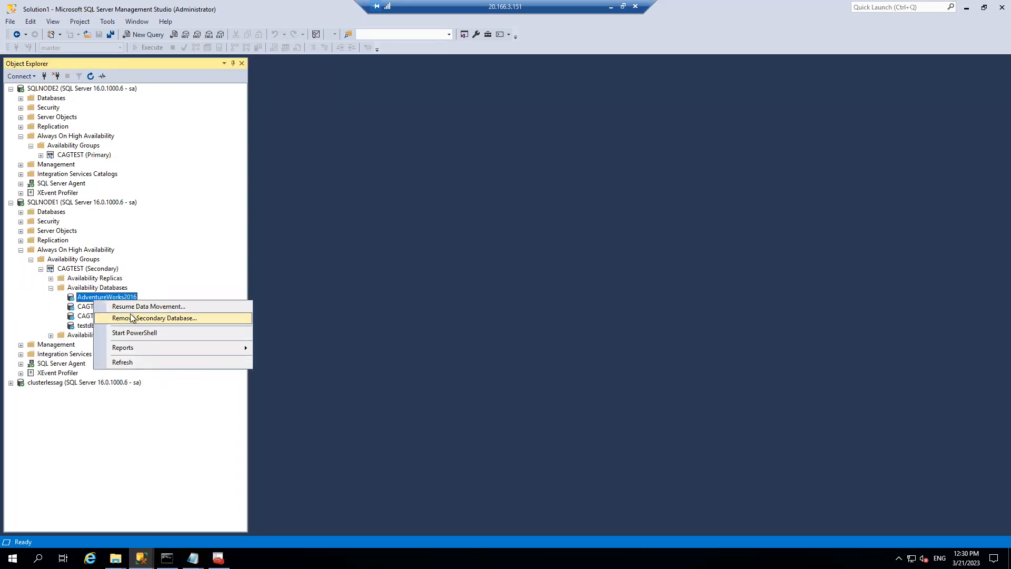
{"action": "left_click", "coordinate": [131, 305]}
{"action": "left_click", "coordinate": [590, 398]}
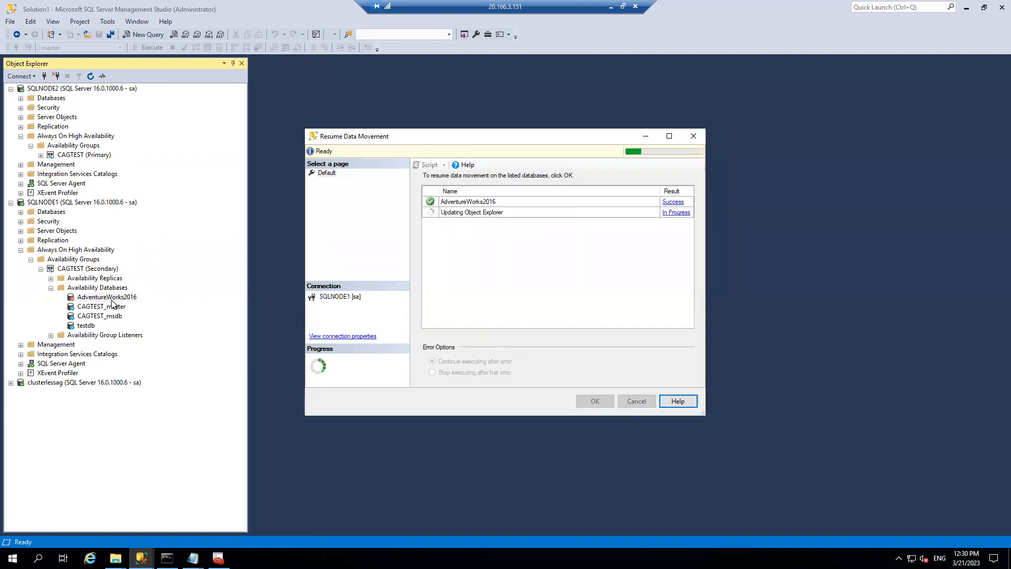
- Resume data movement for testdb and refresh the Availability Databases list
{"action": "left_click", "coordinate": [99, 307]}
{"action": "right_click", "coordinate": [98, 307]}
{"action": "left_click", "coordinate": [86, 326]}
{"action": "right_click", "coordinate": [84, 327]}
{"action": "left_click", "coordinate": [110, 333]}
{"action": "left_click", "coordinate": [595, 401]}
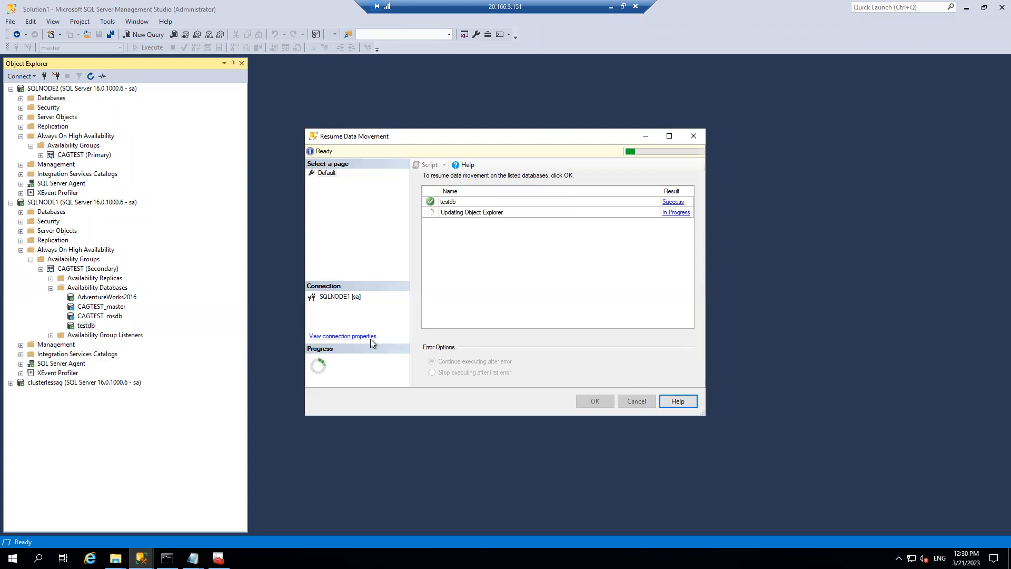
{"action": "right_click", "coordinate": [111, 290]}
{"action": "left_click", "coordinate": [154, 324]}
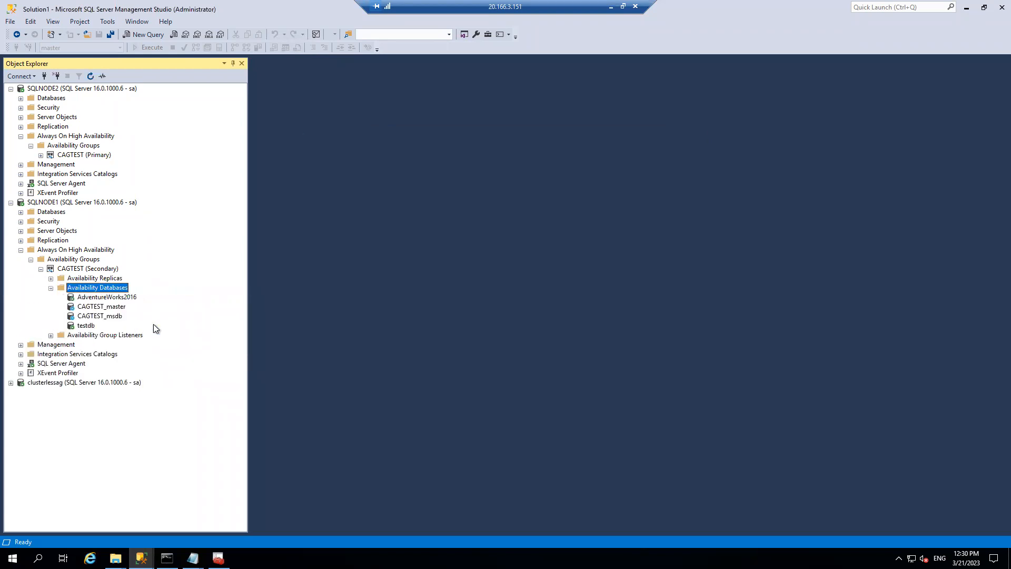
- Resume data movement for CAGTEST_master and CAGTEST_msdb
{"action": "right_click", "coordinate": [99, 307]}
{"action": "left_click", "coordinate": [126, 315]}
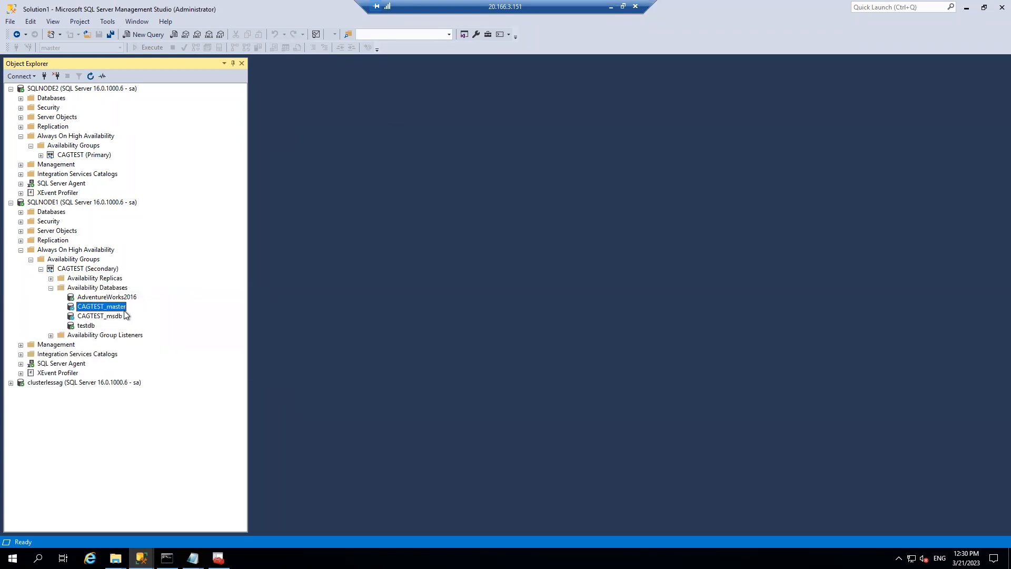
{"action": "right_click", "coordinate": [105, 307]}
{"action": "left_click", "coordinate": [127, 311]}
{"action": "left_click", "coordinate": [595, 401]}
{"action": "right_click", "coordinate": [100, 317]}
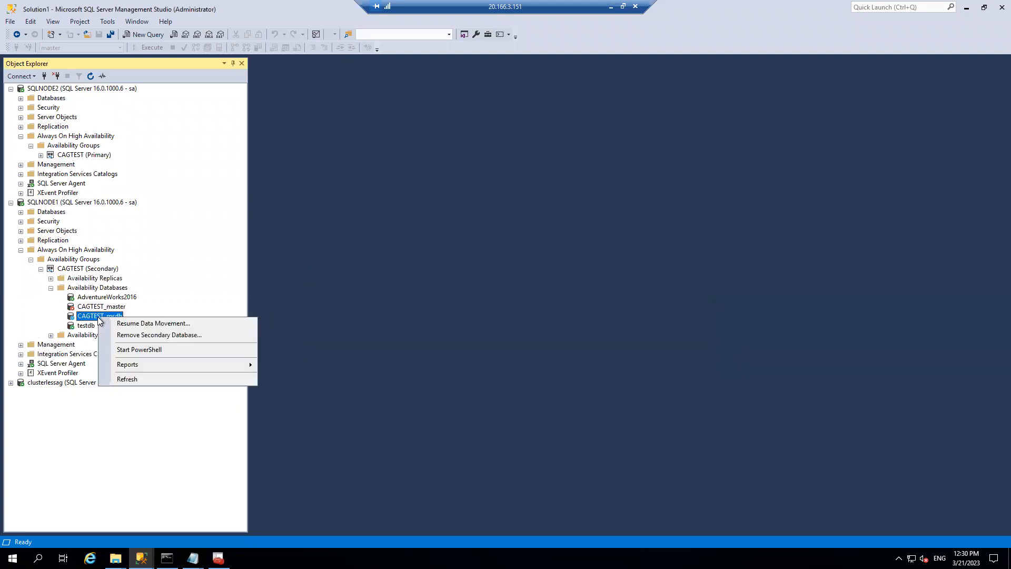
{"action": "left_click", "coordinate": [229, 323]}
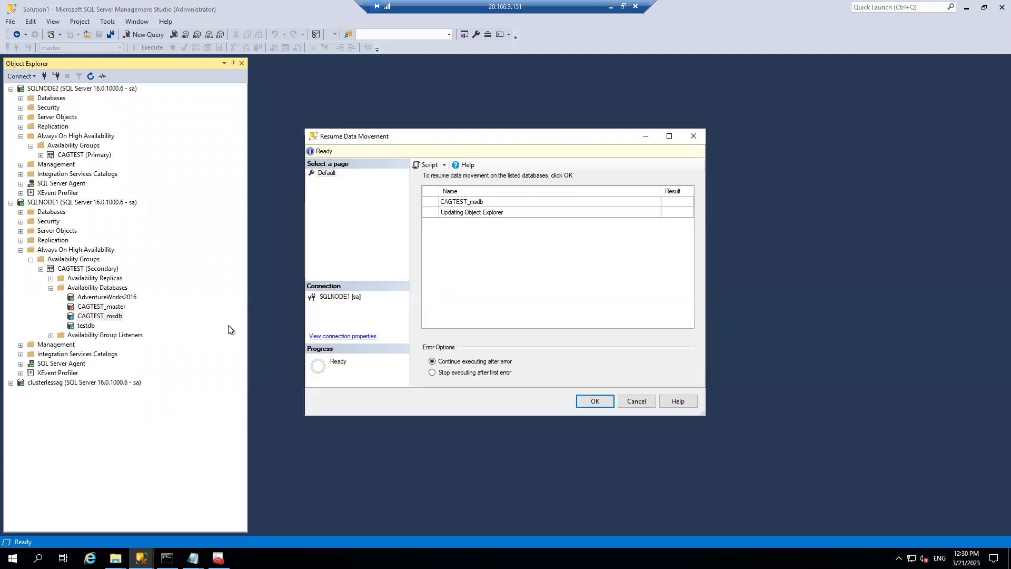
{"action": "left_click", "coordinate": [597, 402]}
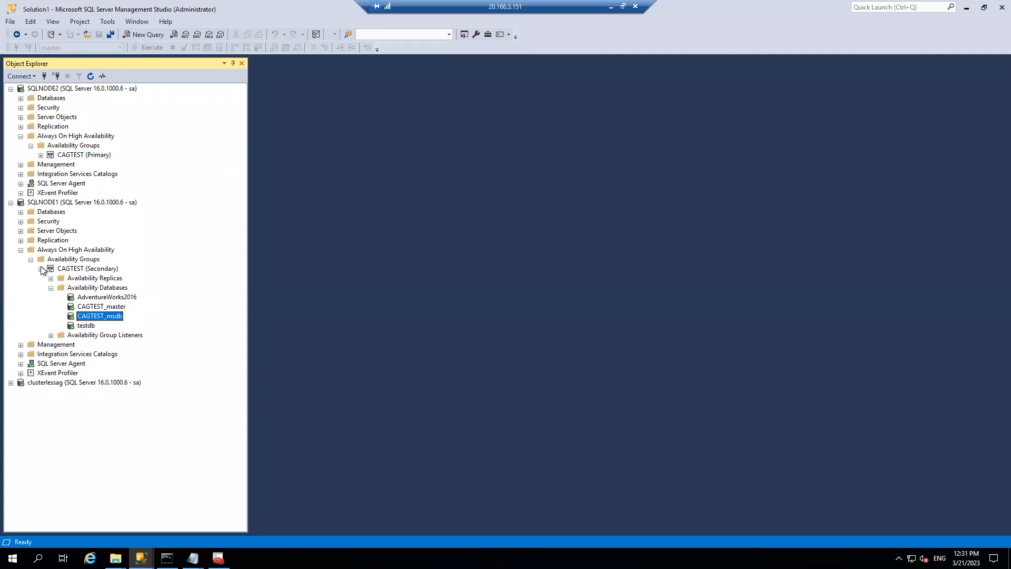
- Refresh SQLNODE1, expand CAGTEST (Primary), and list the agent jobs on SQLNODE2 and SQLNODE1
{"action": "left_click", "coordinate": [22, 251]}
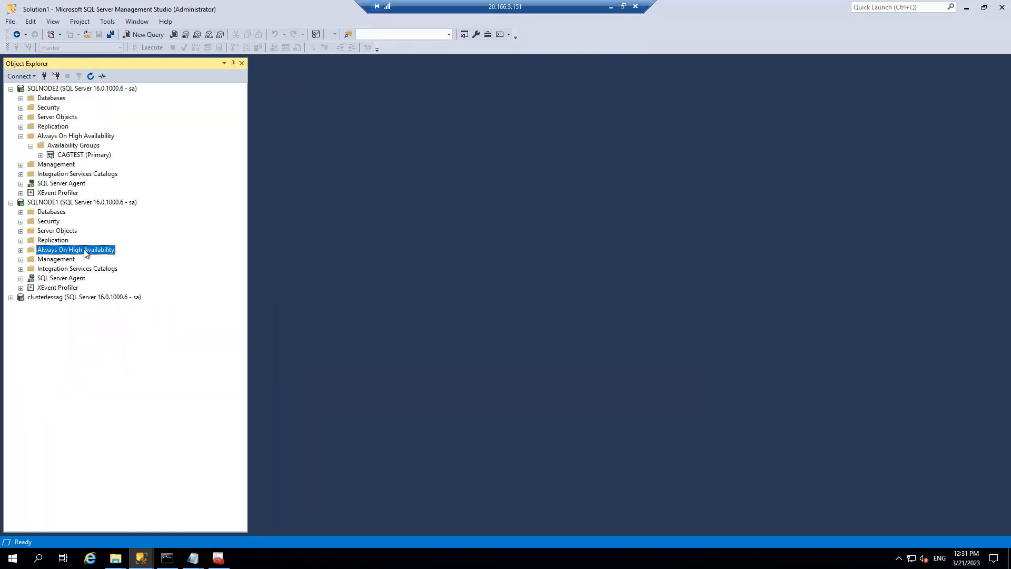
{"action": "right_click", "coordinate": [74, 203]}
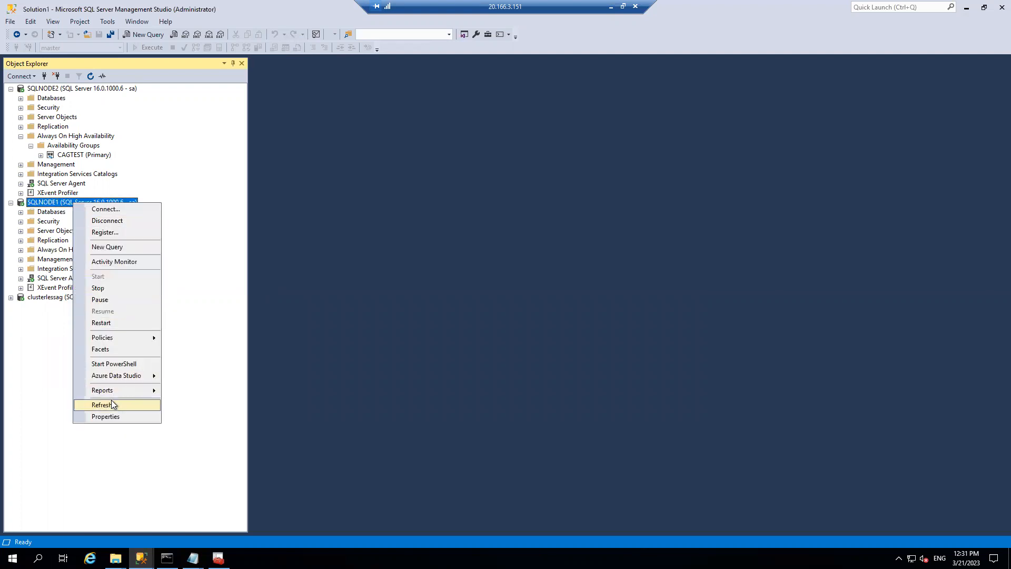
{"action": "left_click", "coordinate": [111, 403]}
{"action": "left_click", "coordinate": [41, 155]}
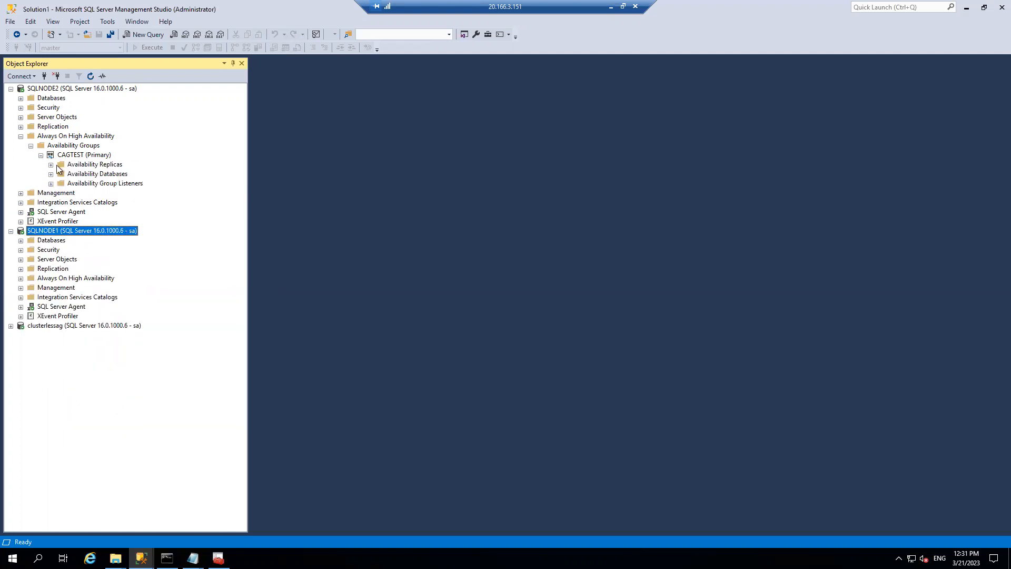
{"action": "left_click", "coordinate": [20, 212]}
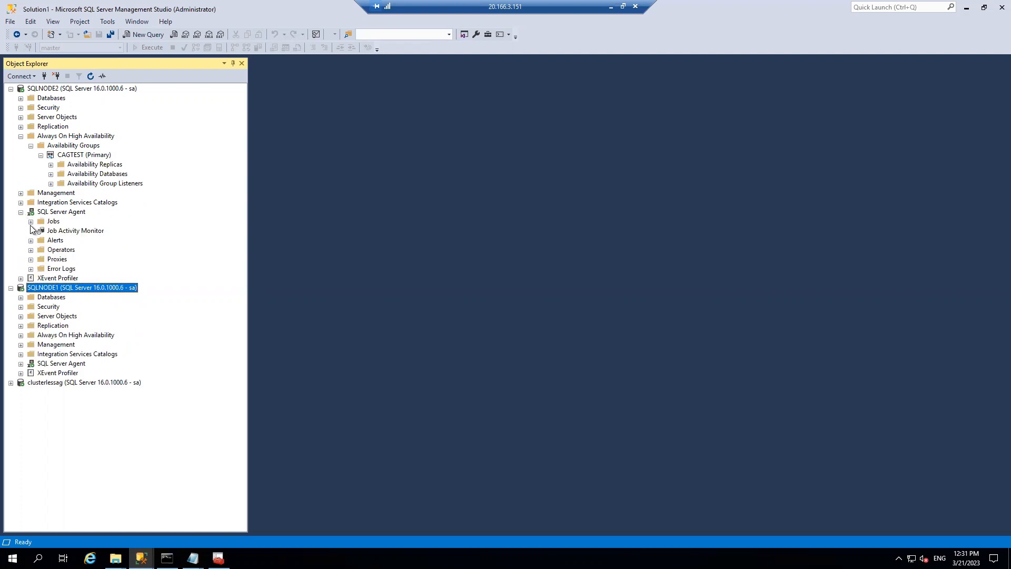
{"action": "left_click", "coordinate": [31, 221]}
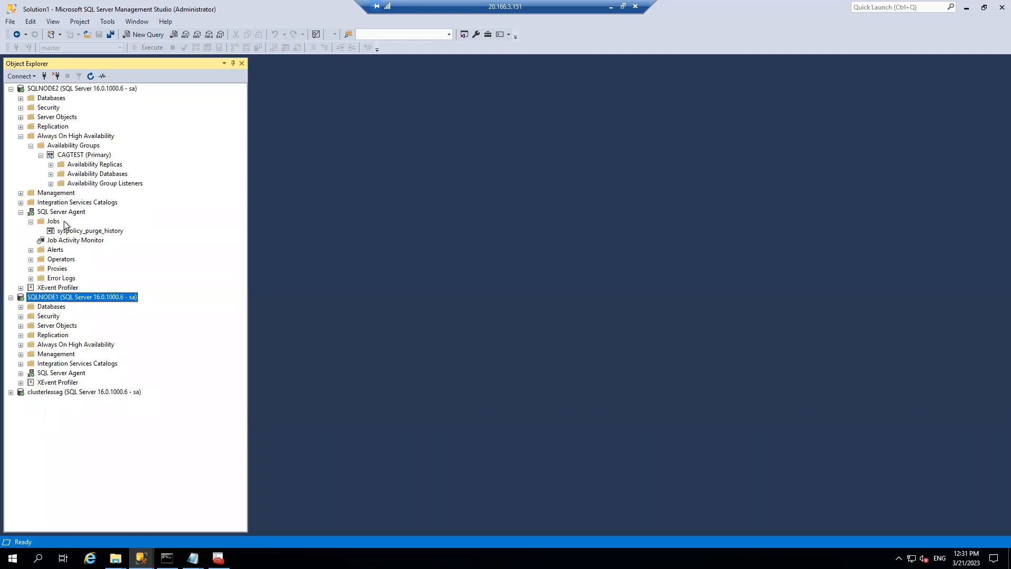
{"action": "left_click", "coordinate": [21, 373]}
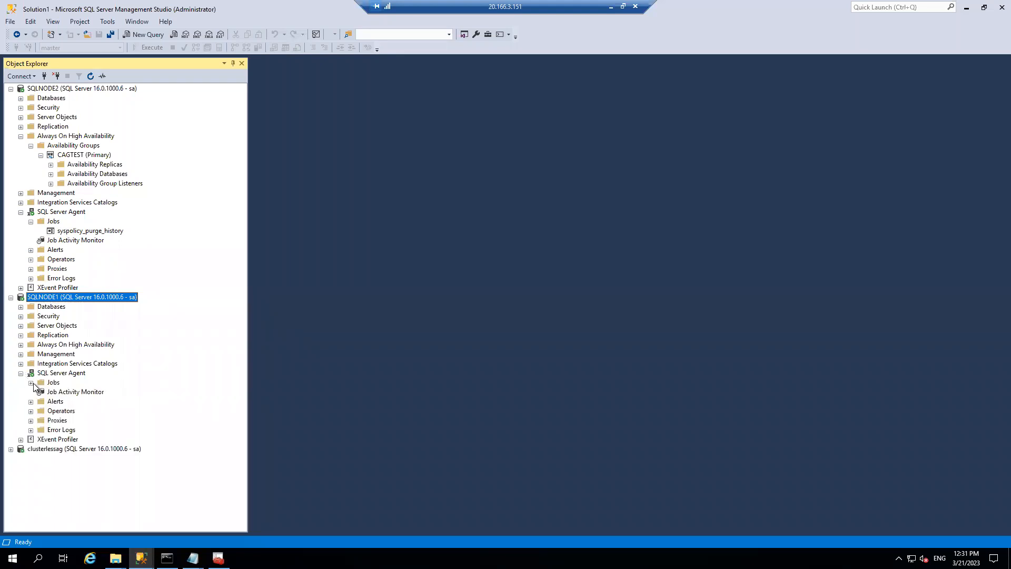
{"action": "left_click", "coordinate": [31, 383]}
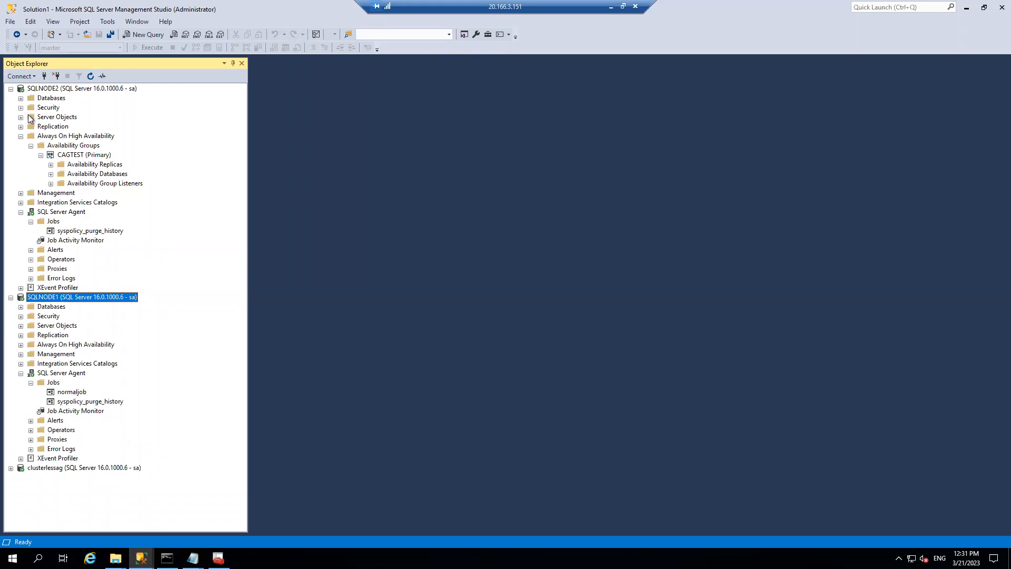
- Collapse both nodes and disconnect the clusterlessag connection
{"action": "left_click", "coordinate": [11, 89]}
{"action": "left_click", "coordinate": [10, 98]}
{"action": "left_click", "coordinate": [56, 108]}
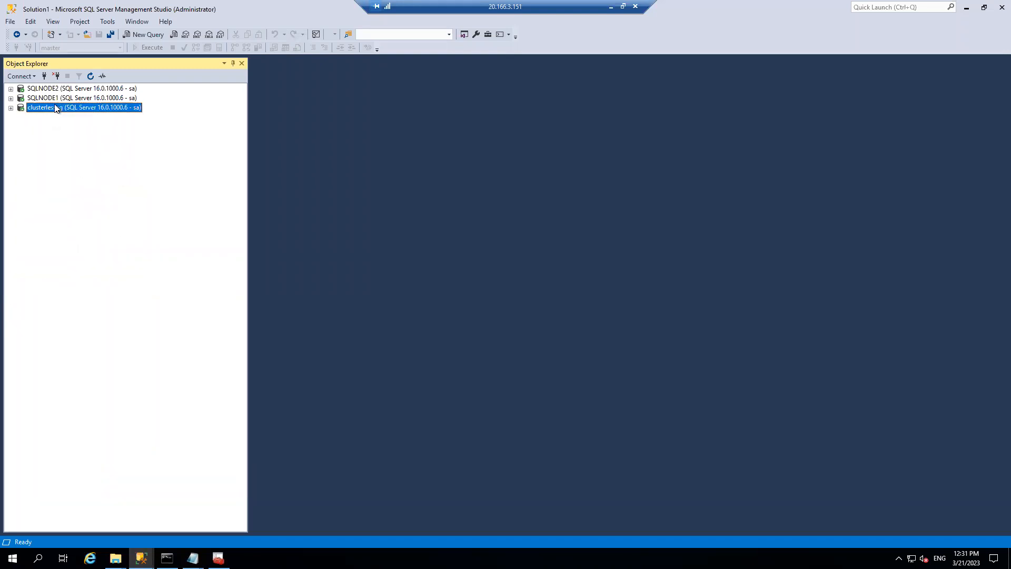
{"action": "left_click", "coordinate": [55, 77]}
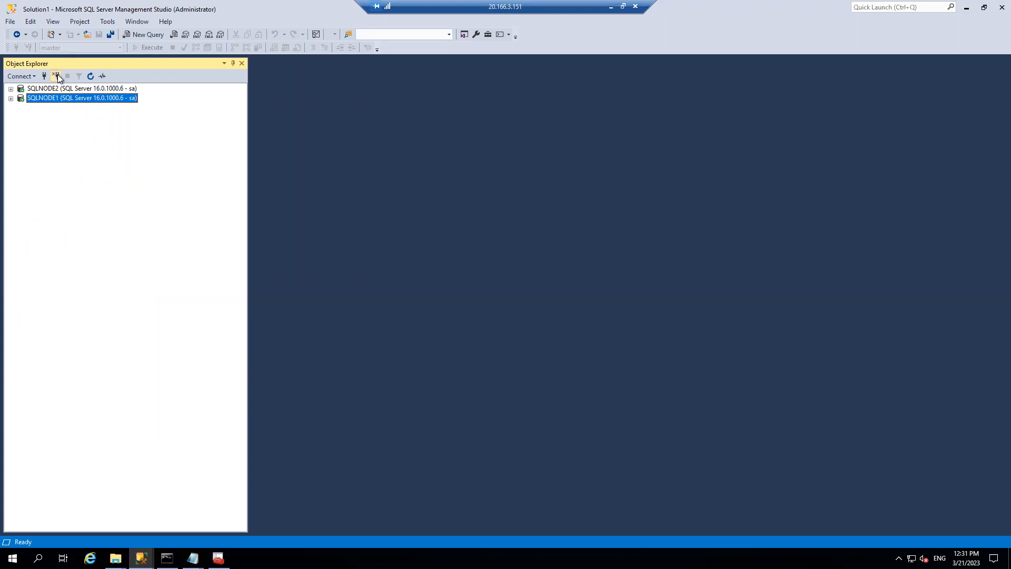
{"action": "left_click", "coordinate": [609, 7]}
- On the other remote server, open the hosts file in Notepad, showing Clusterlessag mapped to 10.1.0.5
{"action": "left_click", "coordinate": [304, 492]}
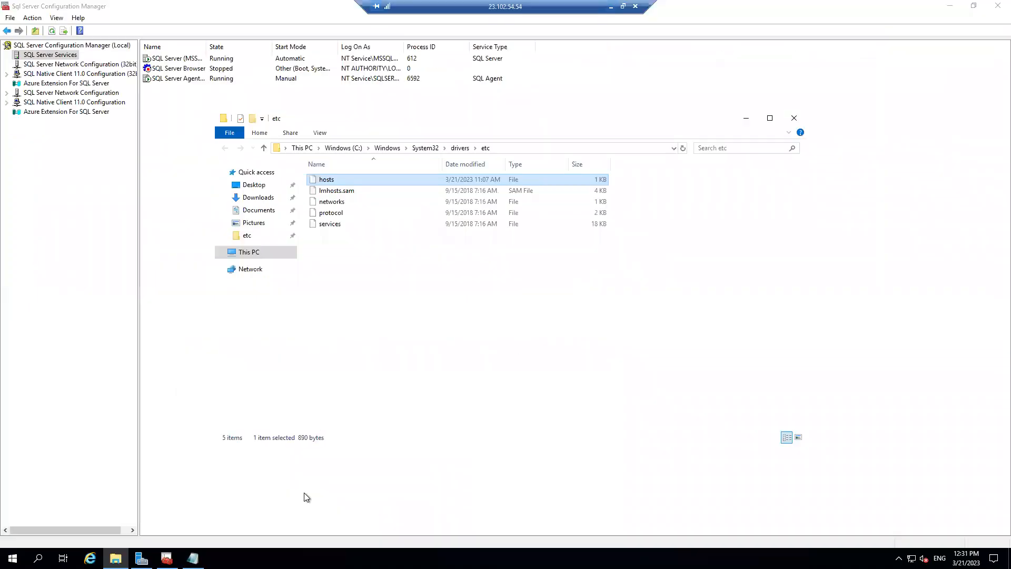
{"action": "double_click", "coordinate": [343, 179]}
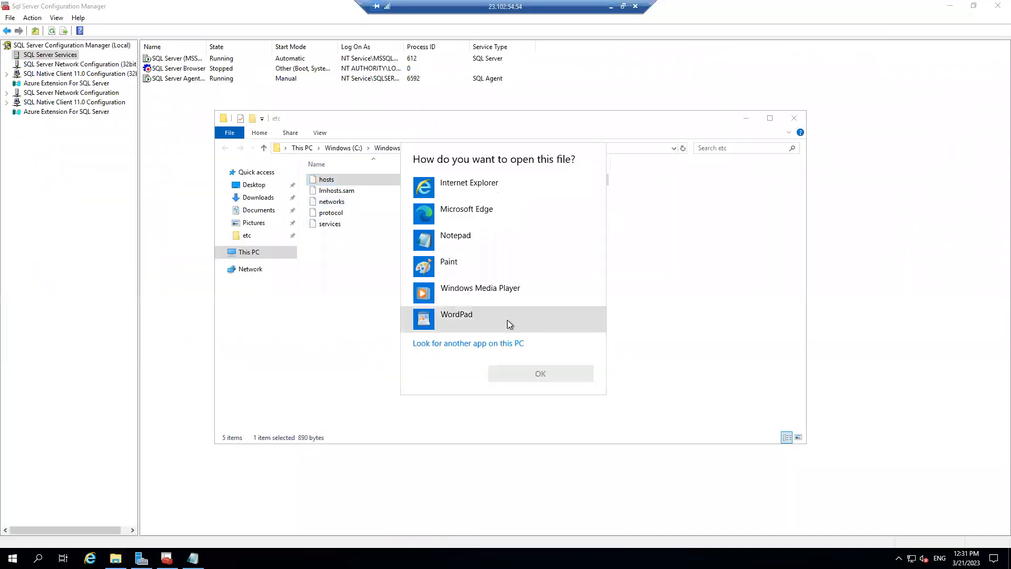
{"action": "left_click", "coordinate": [461, 246]}
{"action": "left_click", "coordinate": [524, 373]}
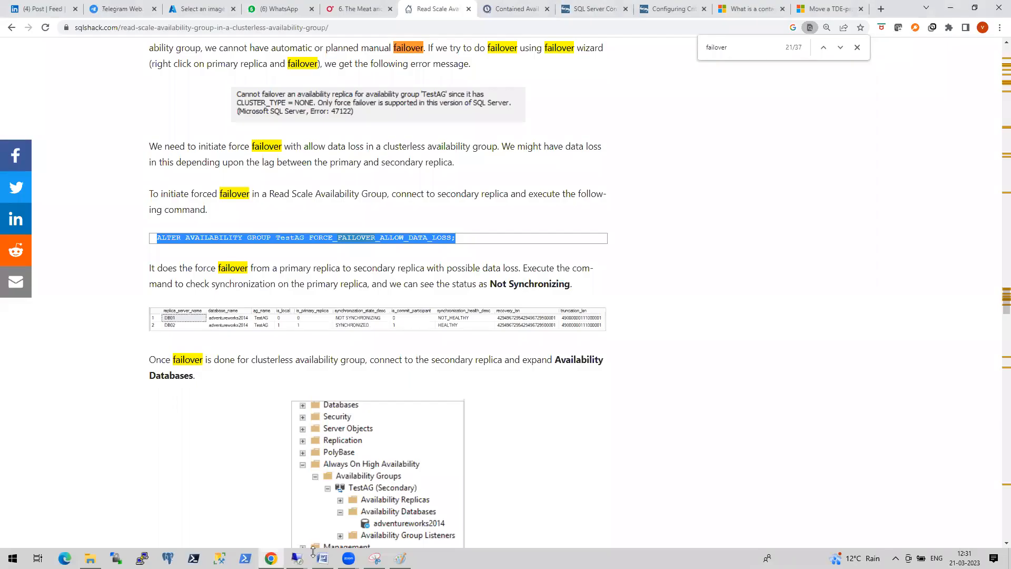
- Back in SSMS, connect the Database Engine to clusterlessag as sa and expand its SQL Server Agent
{"action": "mouse_move", "coordinate": [296, 558]}
{"action": "left_click", "coordinate": [257, 520]}
{"action": "left_click", "coordinate": [34, 74]}
{"action": "left_click", "coordinate": [40, 89]}
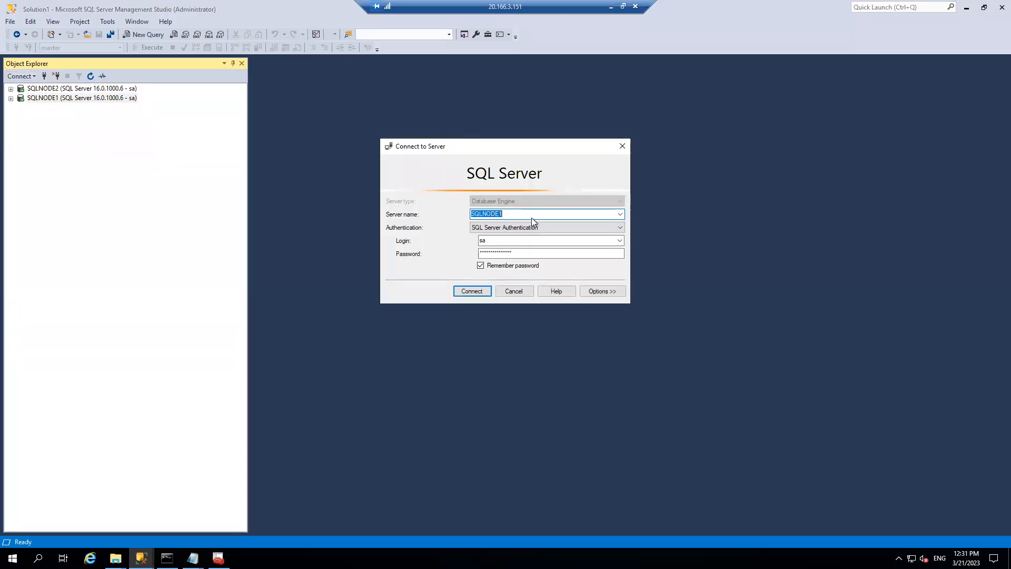
{"action": "left_click", "coordinate": [621, 214]}
{"action": "left_click", "coordinate": [502, 253]}
{"action": "left_click", "coordinate": [497, 255]}
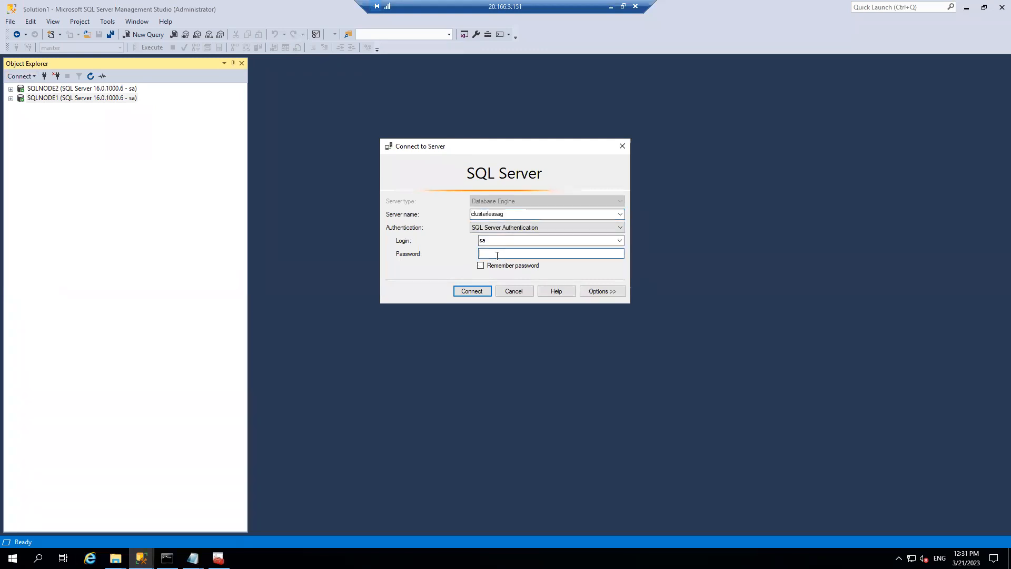
{"action": "type", "text": "*********"}
{"action": "key", "text": "Return"}
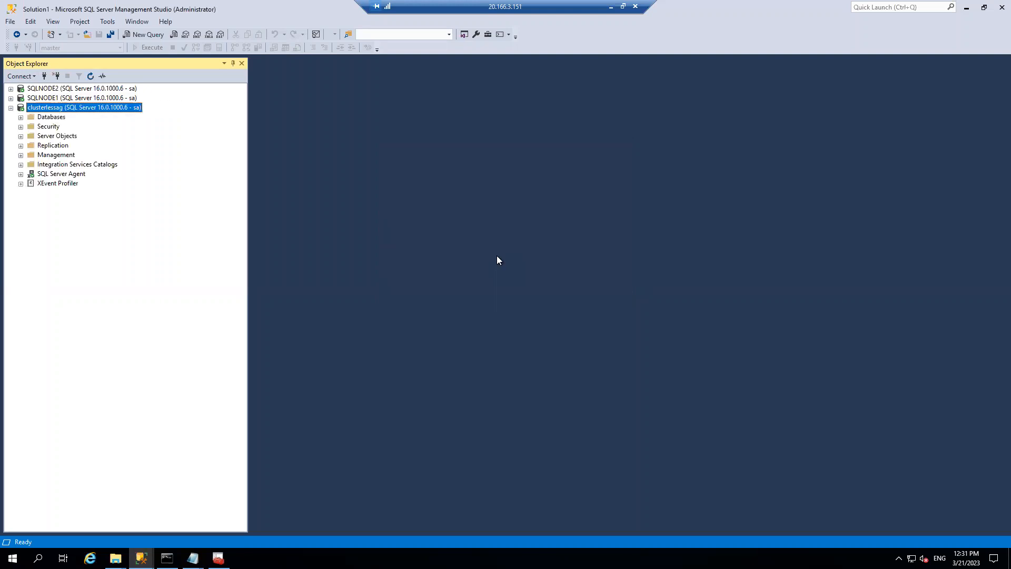
{"action": "left_click", "coordinate": [21, 174]}
- List clusterlessag's jobs (caajob), its logins (testcag), and its linked servers under Server Objects
{"action": "left_click", "coordinate": [31, 183]}
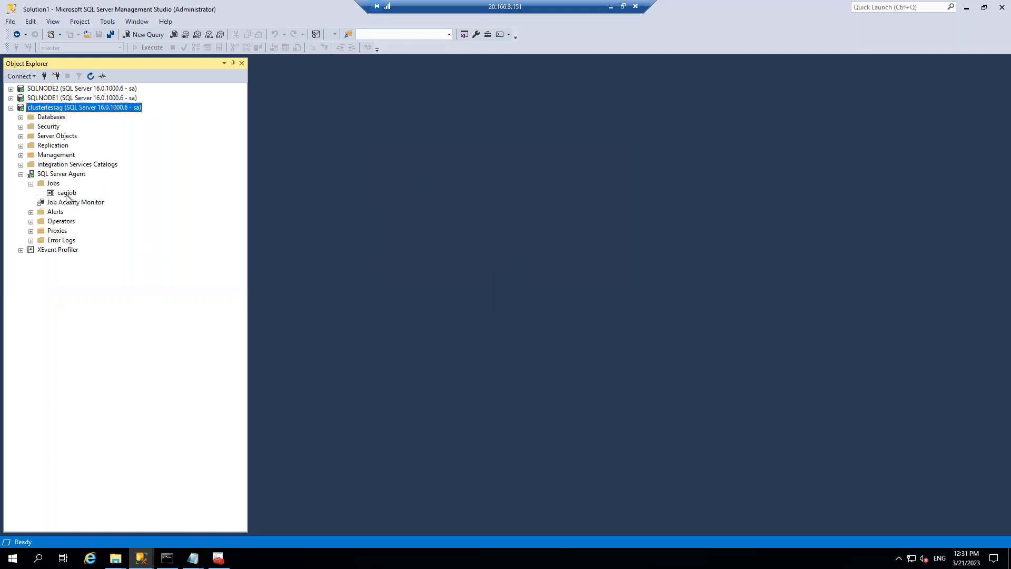
{"action": "left_click", "coordinate": [67, 193]}
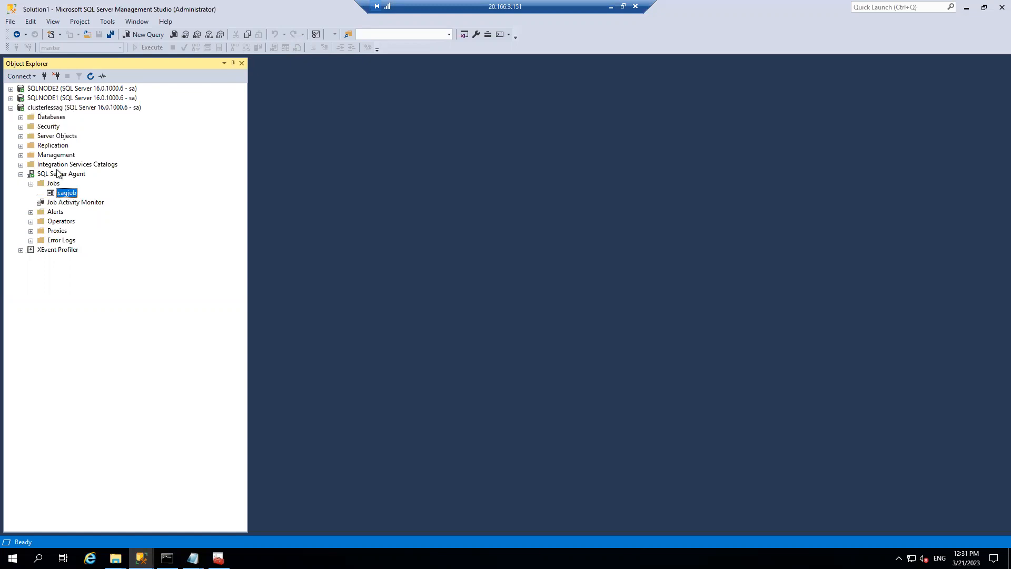
{"action": "left_click", "coordinate": [21, 127]}
{"action": "left_click", "coordinate": [30, 136]}
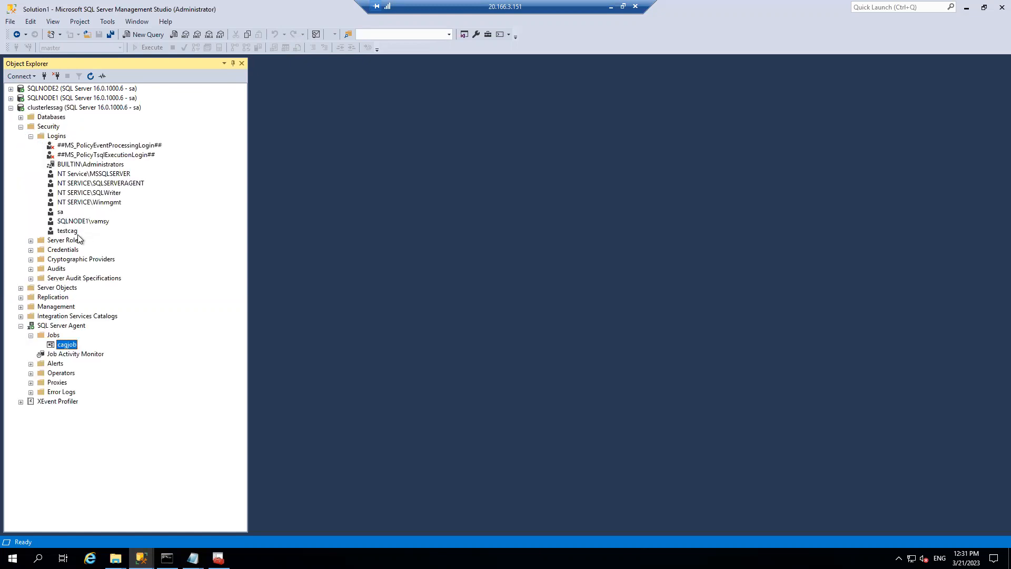
{"action": "left_click", "coordinate": [69, 232]}
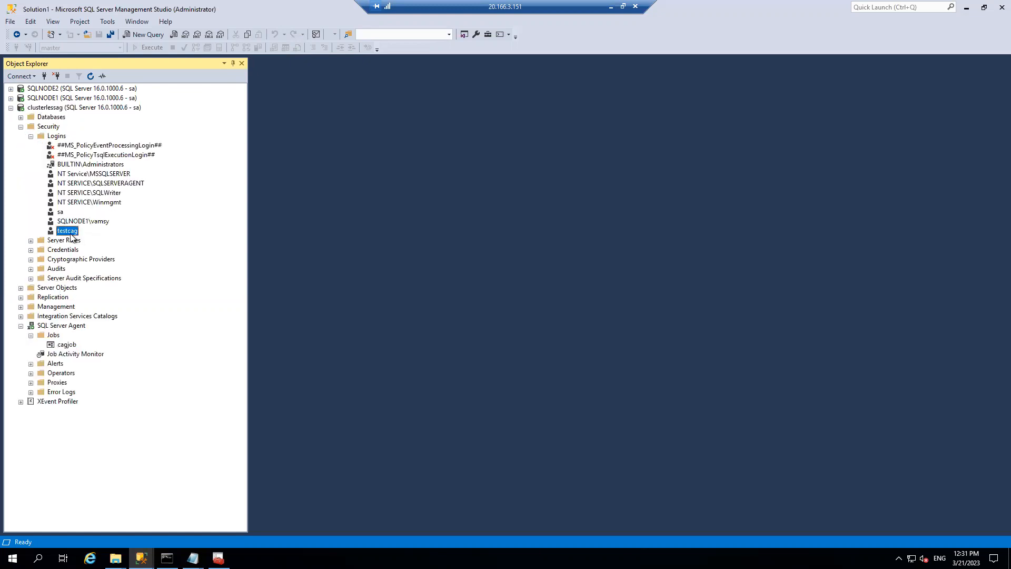
{"action": "left_click", "coordinate": [21, 288]}
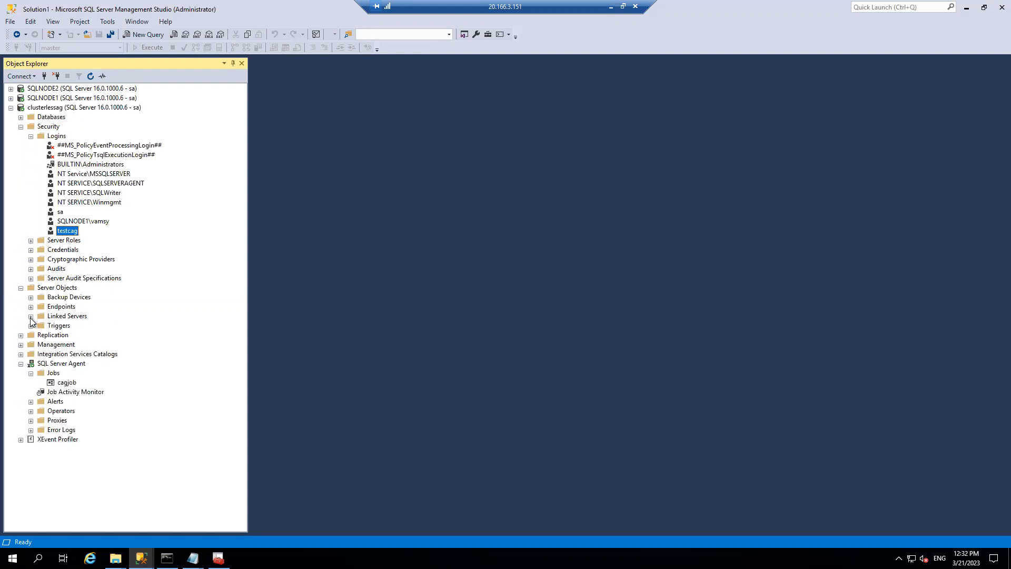
{"action": "left_click", "coordinate": [30, 316]}
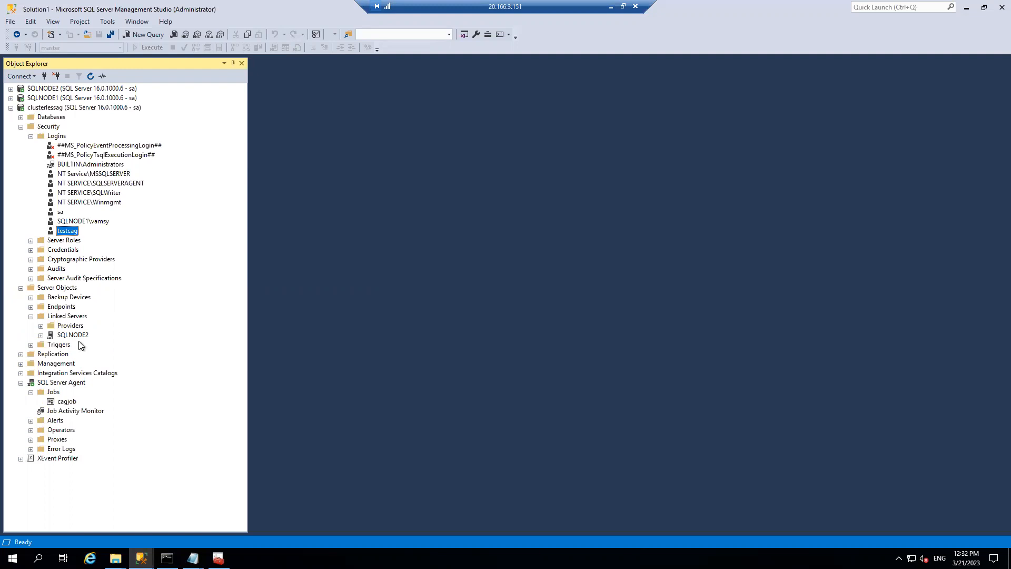
- Expand Security > Logins on SQLNODE1, then SQLNODE2, confirming neither has the testcag login
{"action": "left_click", "coordinate": [10, 108]}
{"action": "left_click", "coordinate": [10, 98]}
{"action": "left_click", "coordinate": [21, 117]}
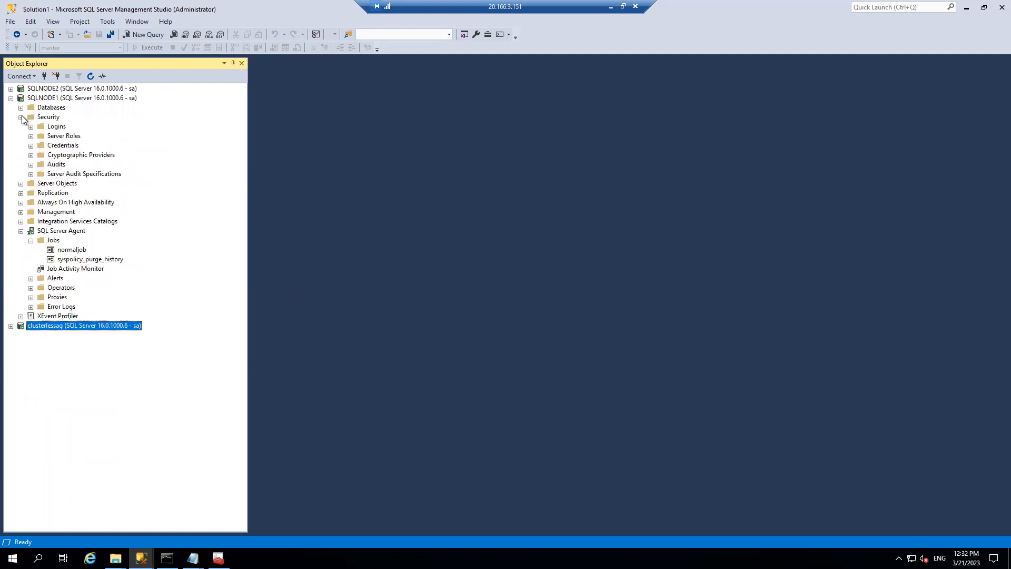
{"action": "left_click", "coordinate": [31, 127]}
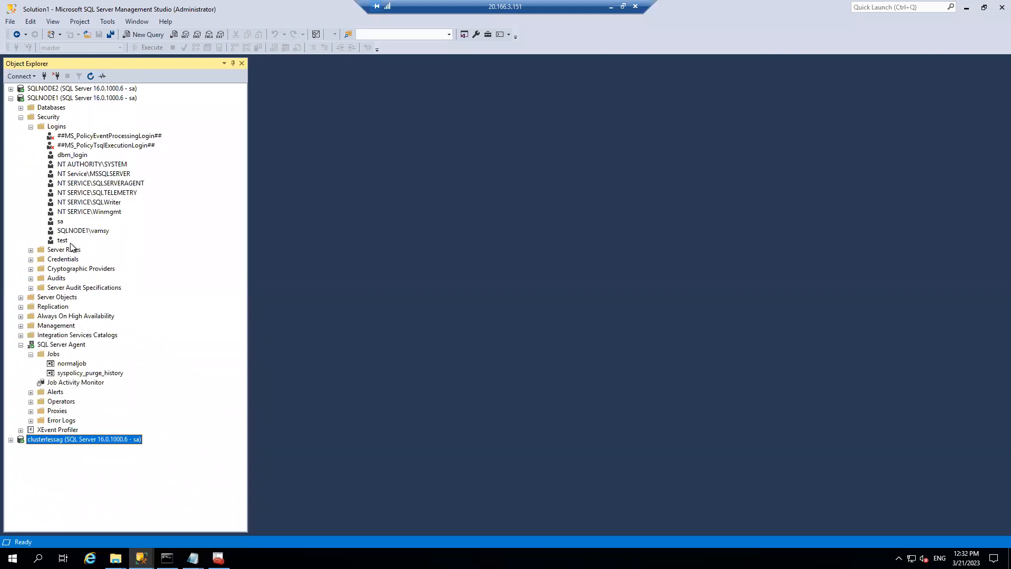
{"action": "left_click", "coordinate": [11, 98]}
{"action": "left_click", "coordinate": [11, 88]}
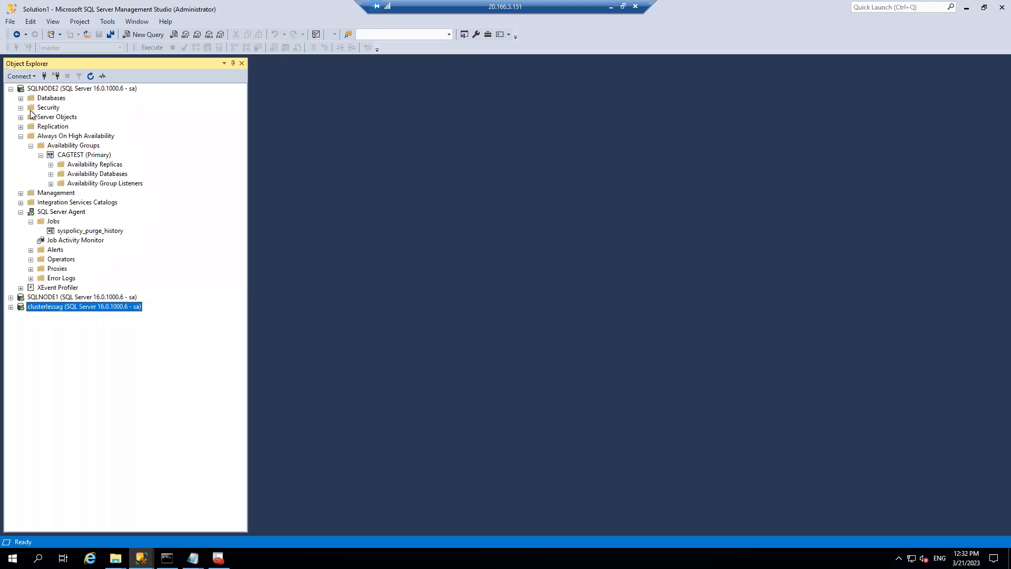
{"action": "left_click", "coordinate": [21, 107]}
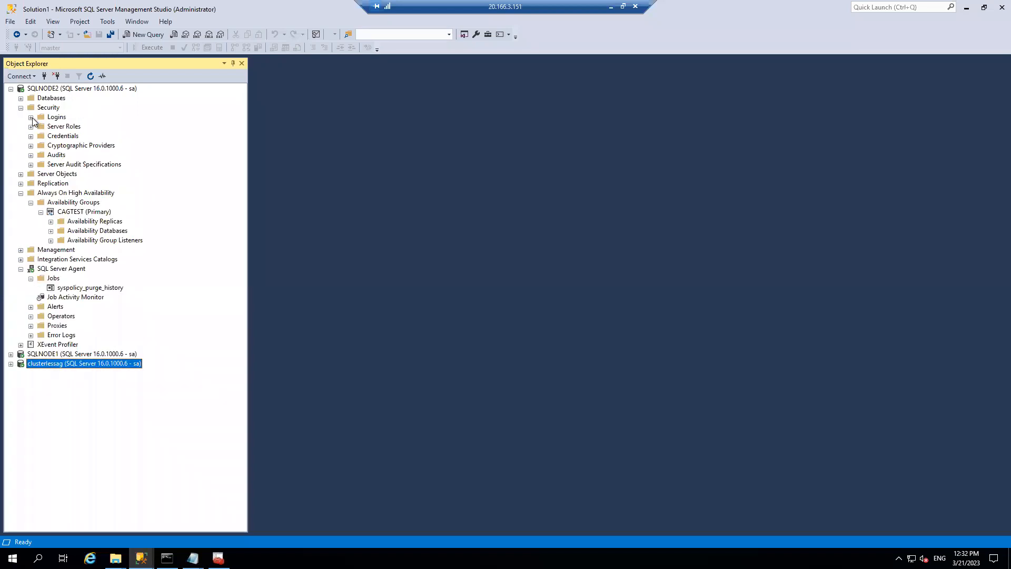
{"action": "left_click", "coordinate": [31, 117]}
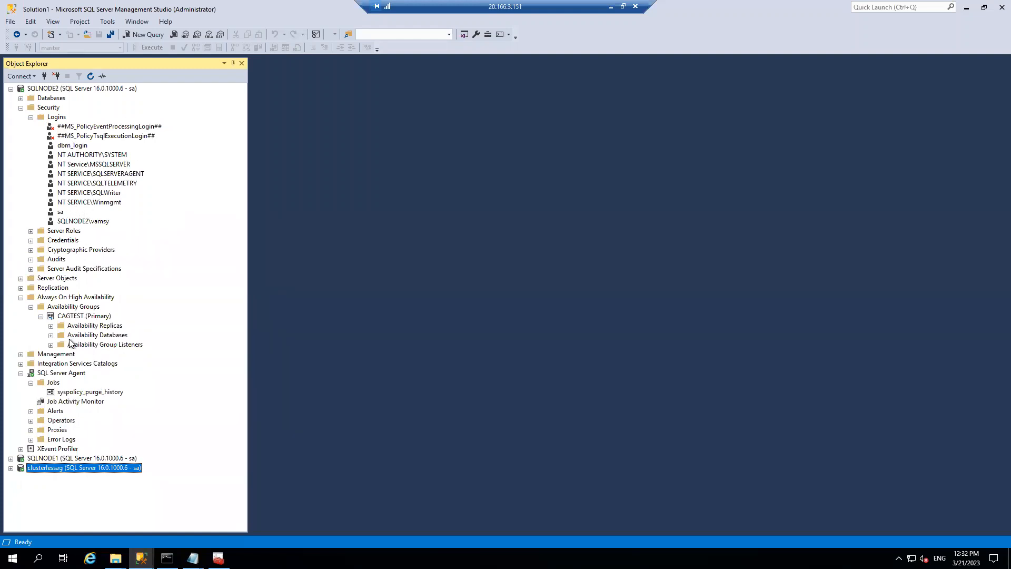
{"action": "left_click", "coordinate": [20, 108]}
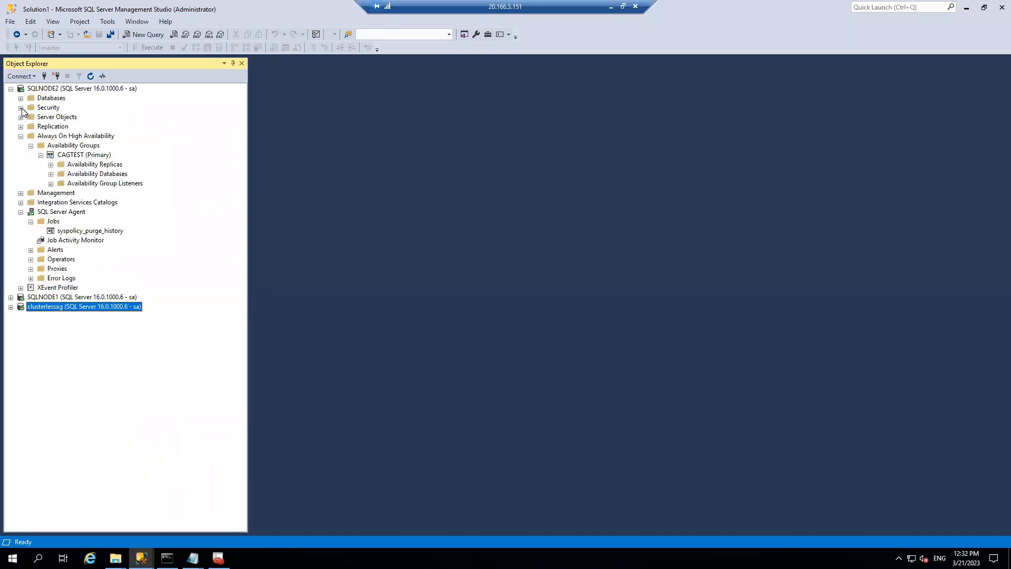
- Check Alerts on SQLNODE2 (none) and clusterlessag (Error 18 Alert), then collapse both servers
{"action": "left_click", "coordinate": [31, 250]}
{"action": "left_click", "coordinate": [10, 307]}
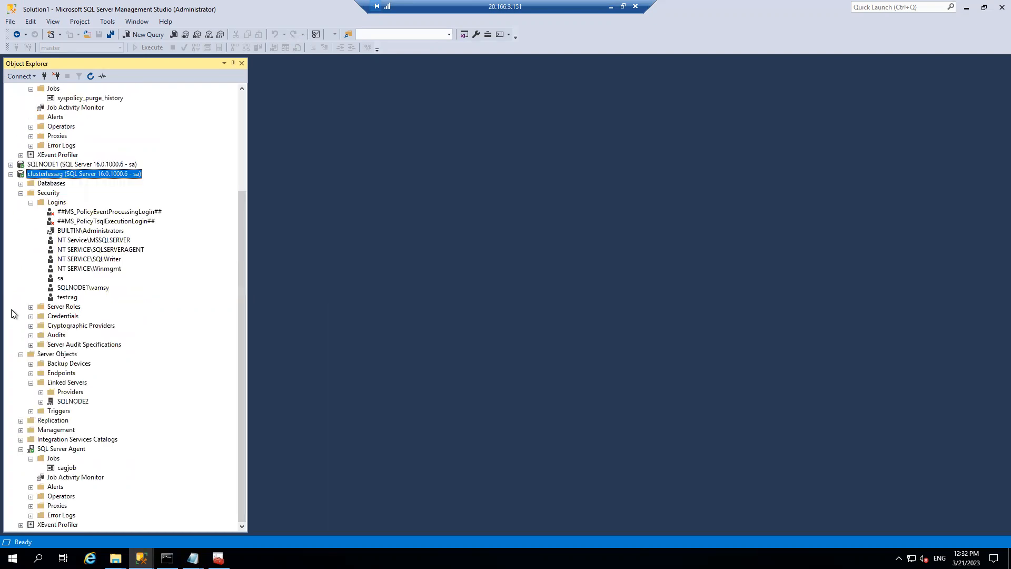
{"action": "left_click", "coordinate": [21, 198]}
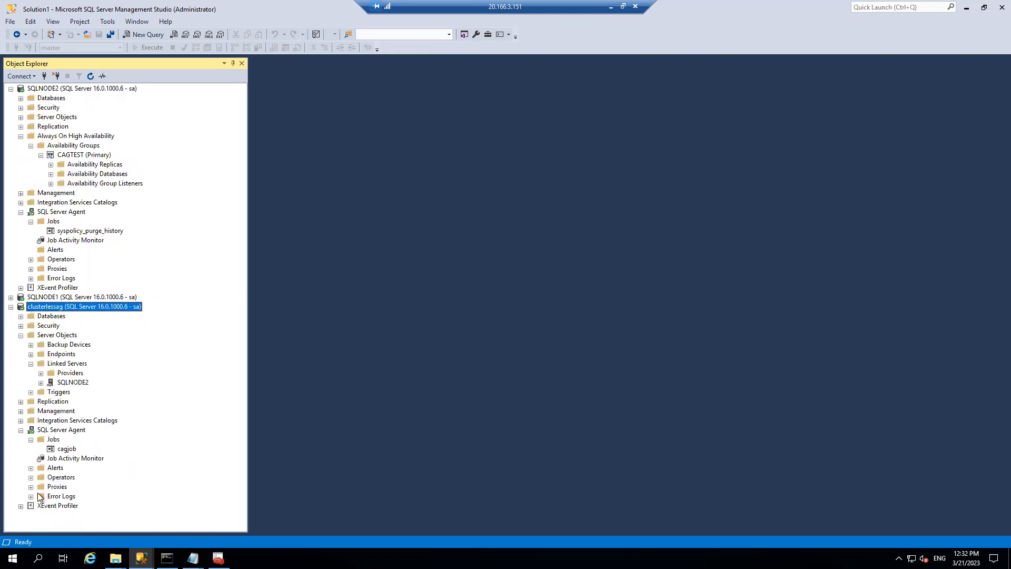
{"action": "left_click", "coordinate": [31, 468]}
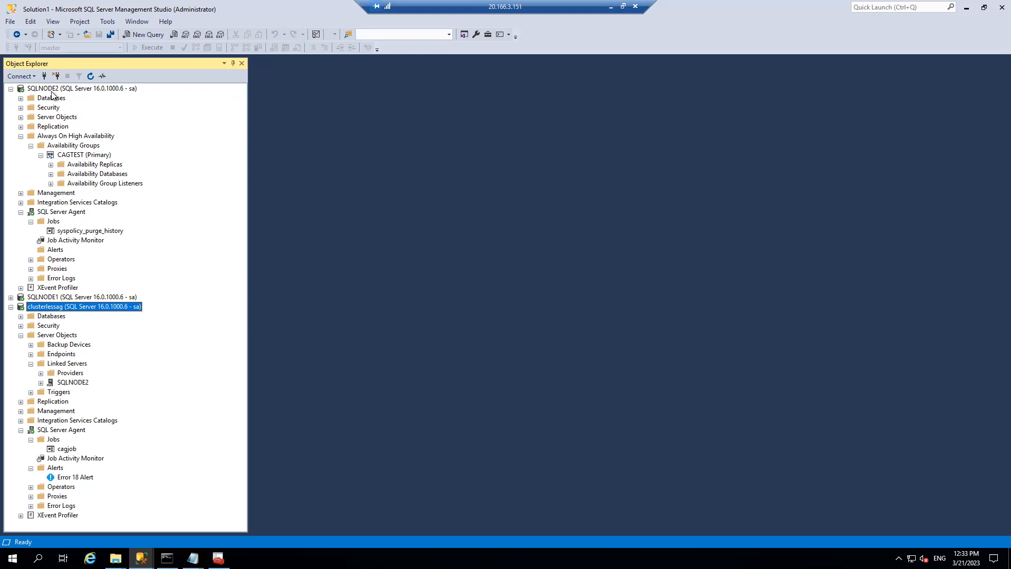
{"action": "left_click", "coordinate": [11, 308]}
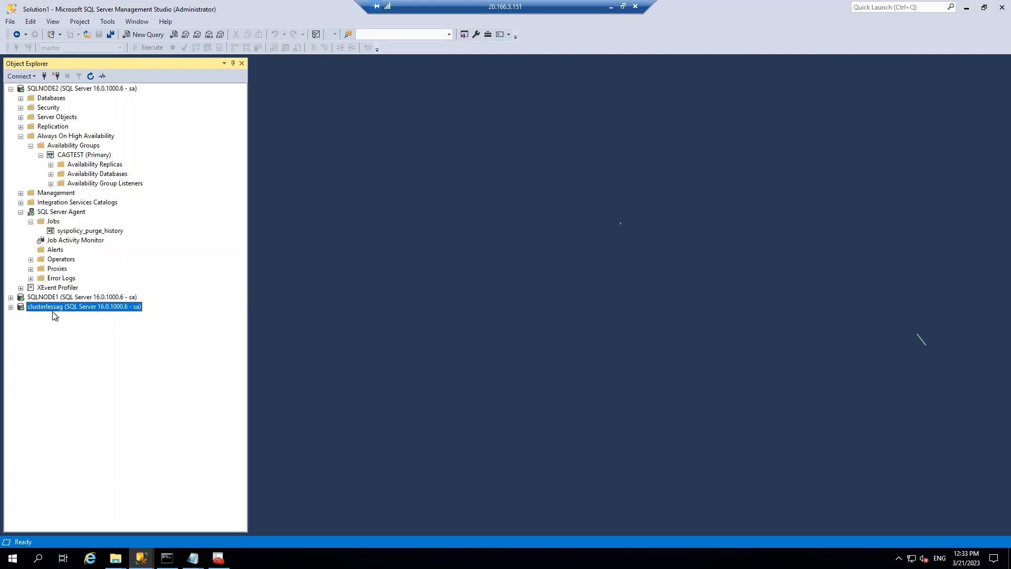
{"action": "left_click", "coordinate": [11, 91]}
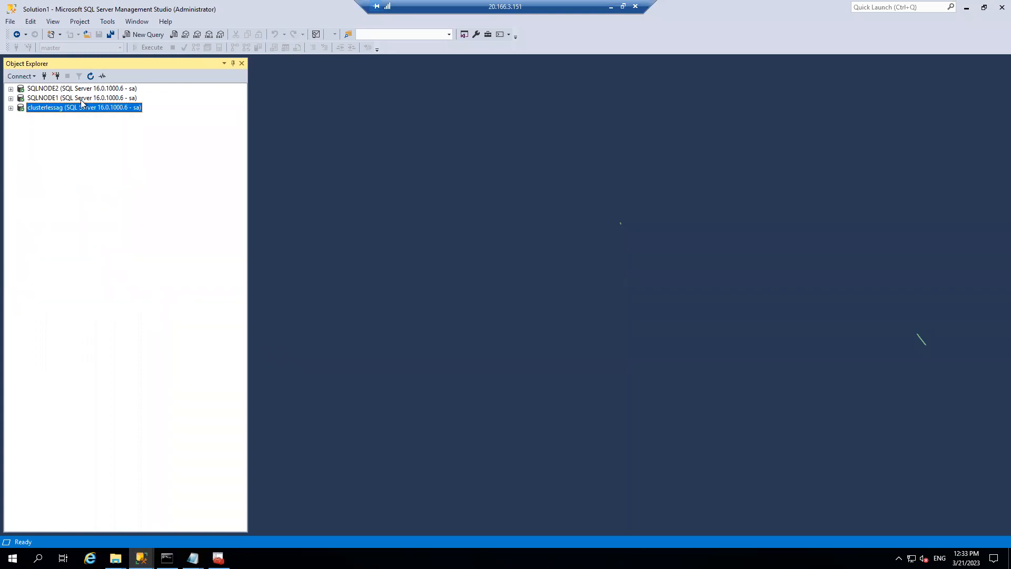